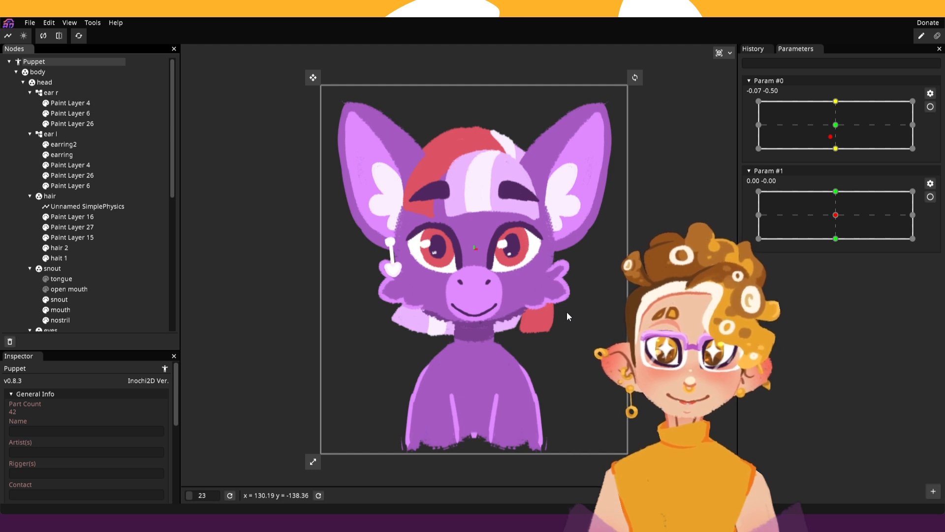
Examine the mesh of Paint Layer 16 in the hair group and apply it without editing.
left_click(88, 217)
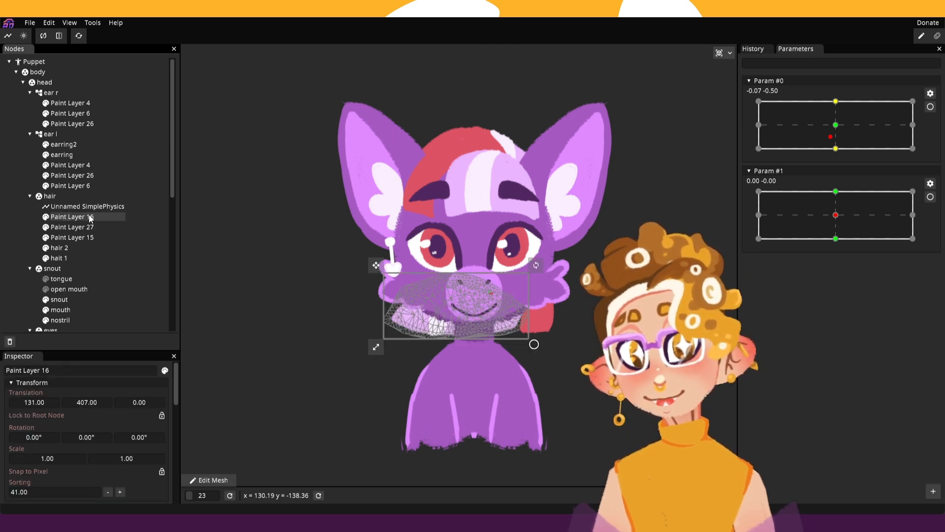
left_click(231, 481)
scroll(618, 212, "up", 2)
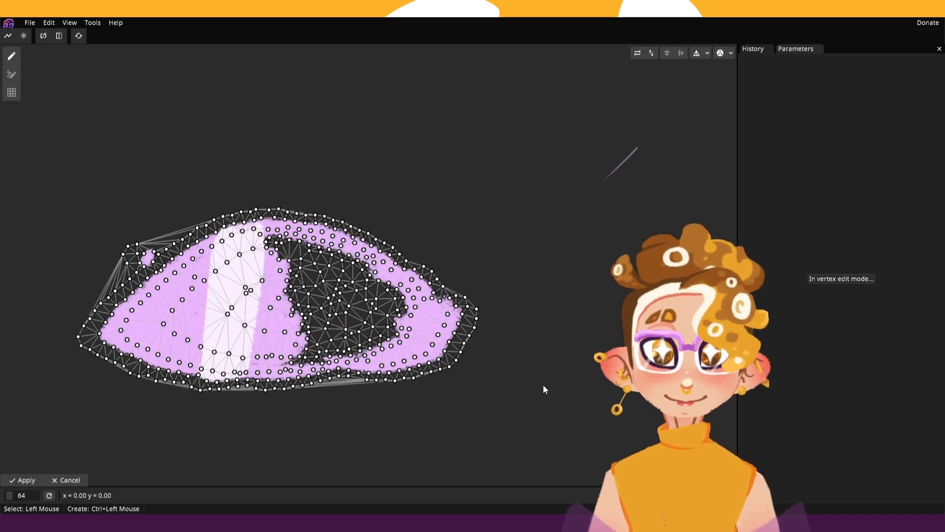
left_click(20, 481)
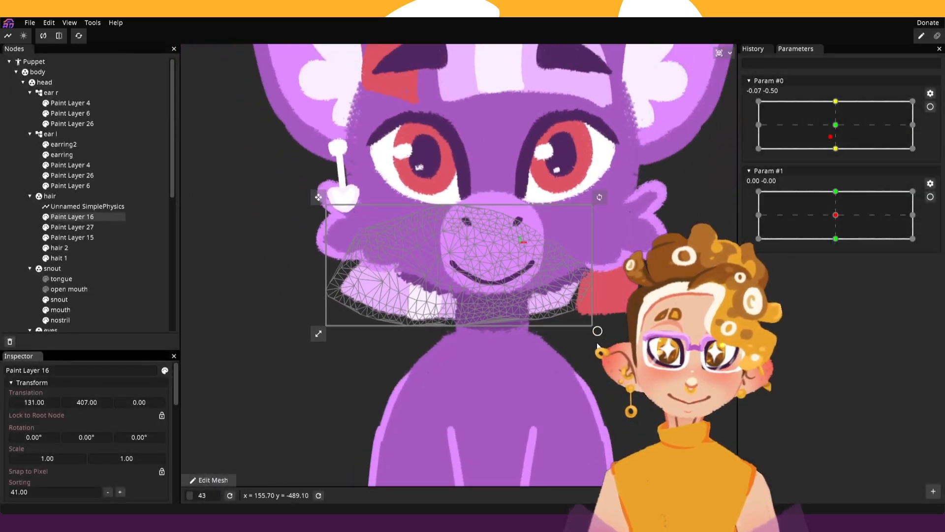
scroll(598, 346, "down", 5)
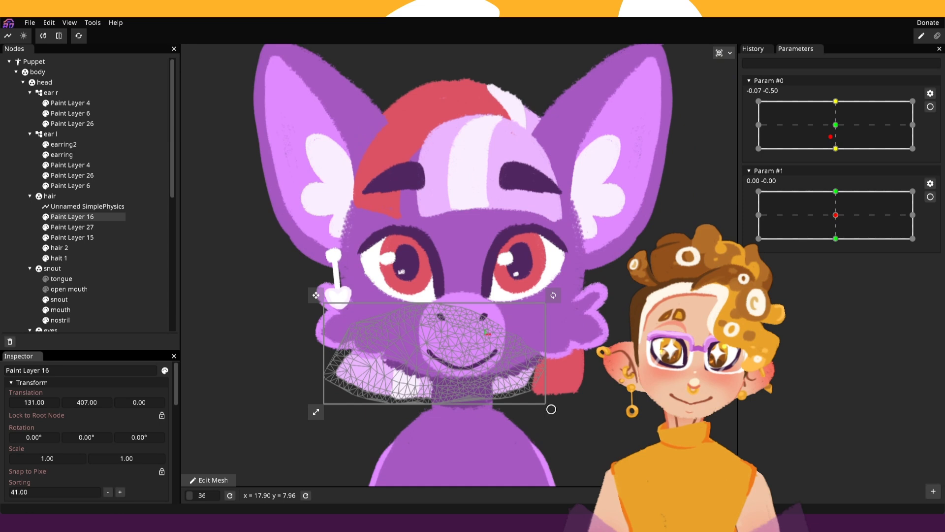
left_click_drag(599, 346, 596, 381)
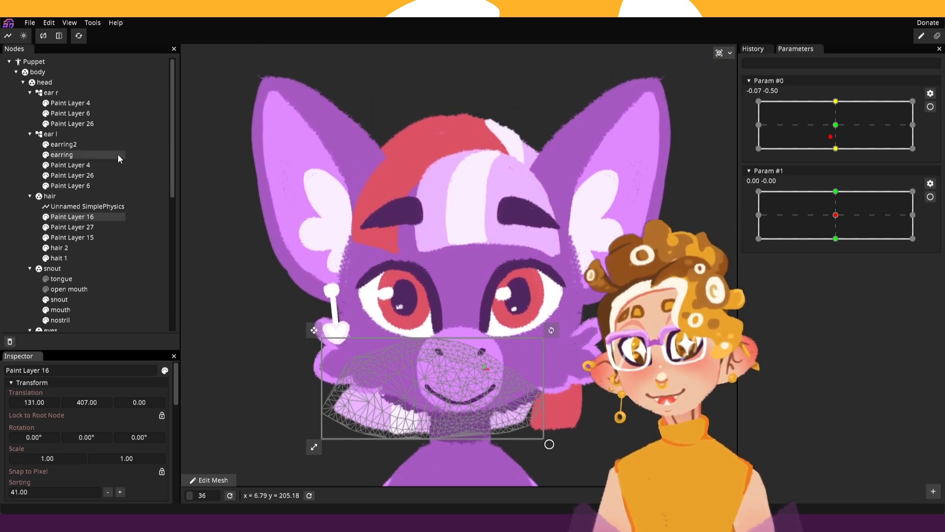
Check how the hair's SimplePhysics node responds by shifting the Param #0 handle around its centre.
left_click(98, 207)
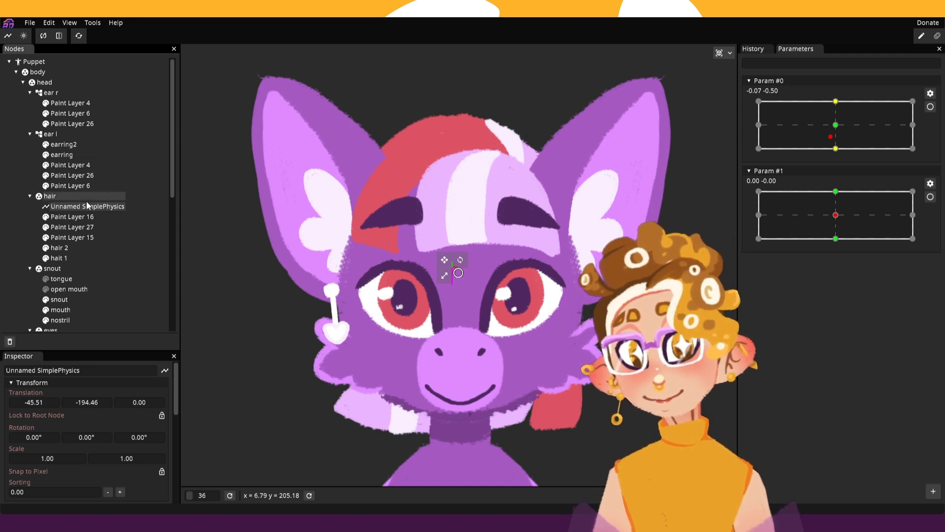
mouse_move(837, 135)
left_mouse_down()
mouse_move(850, 181)
mouse_move(823, 157)
mouse_move(828, 86)
mouse_move(840, 125)
left_mouse_up()
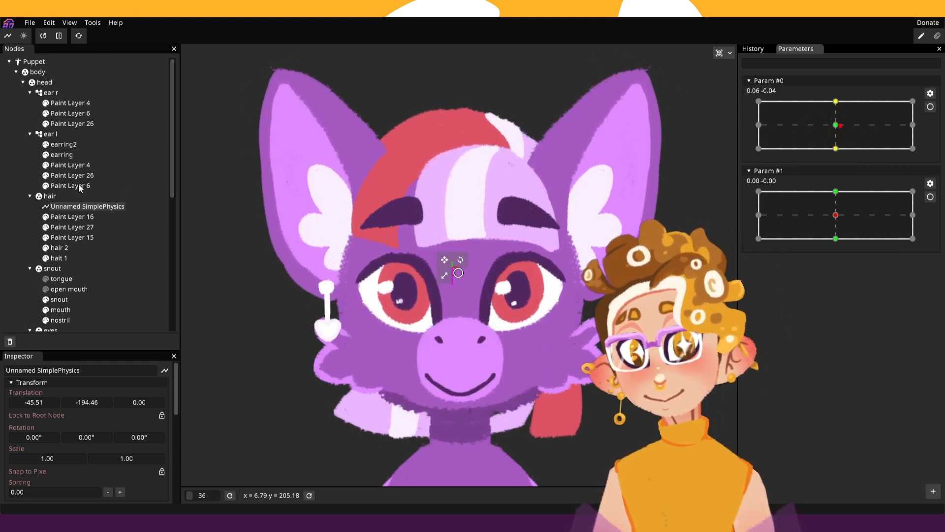
left_click(71, 196)
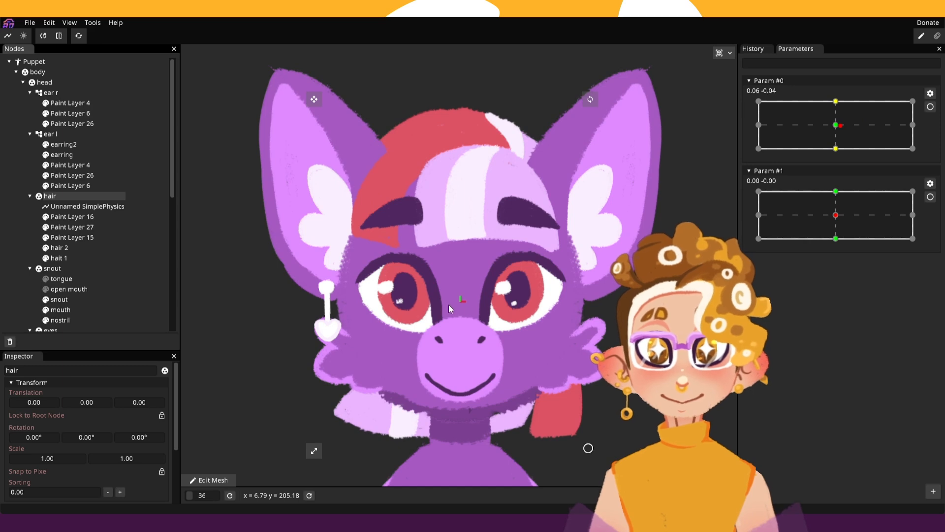
left_click_drag(838, 109, 830, 135)
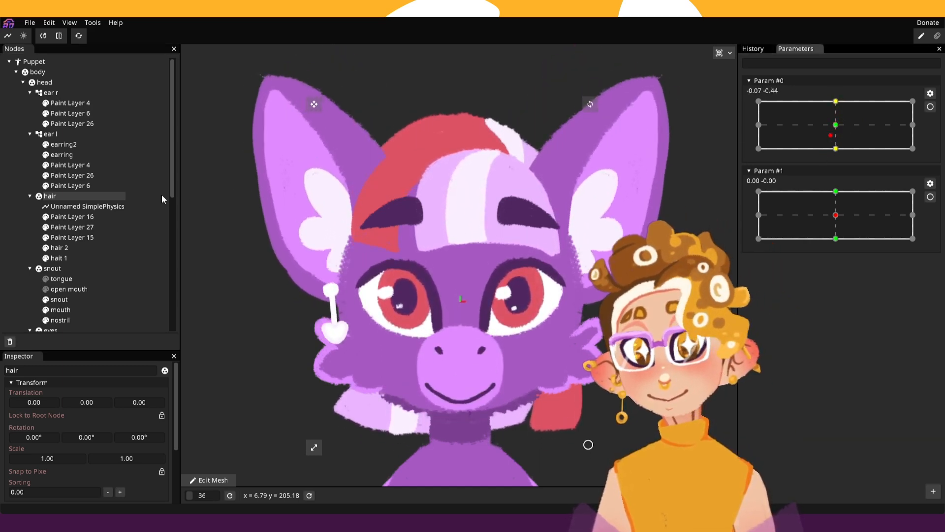
Move the SimplePhysics node from the hair group into the snout group and test it by swinging Param #0.
left_click(107, 206)
left_click_drag(106, 206, 55, 269)
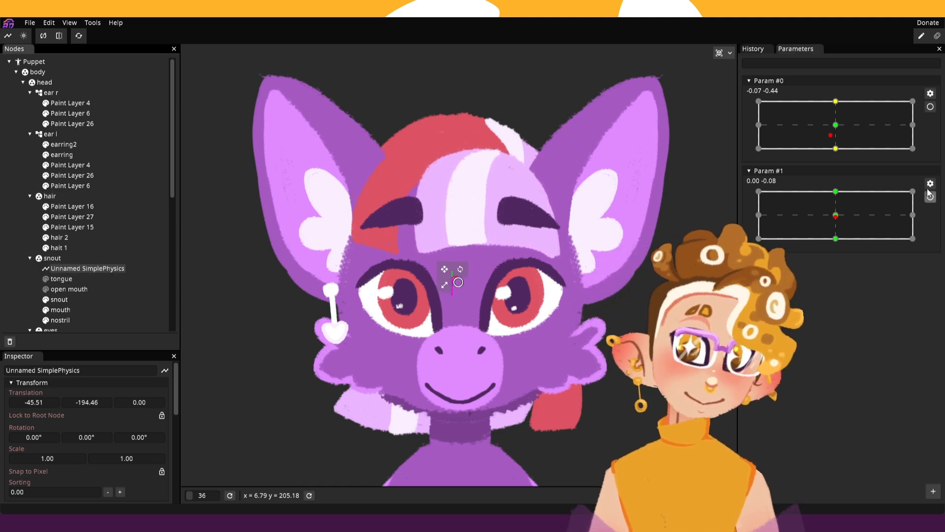
mouse_move(843, 133)
left_mouse_down()
mouse_move(838, 159)
mouse_move(850, 111)
mouse_move(848, 132)
left_mouse_up()
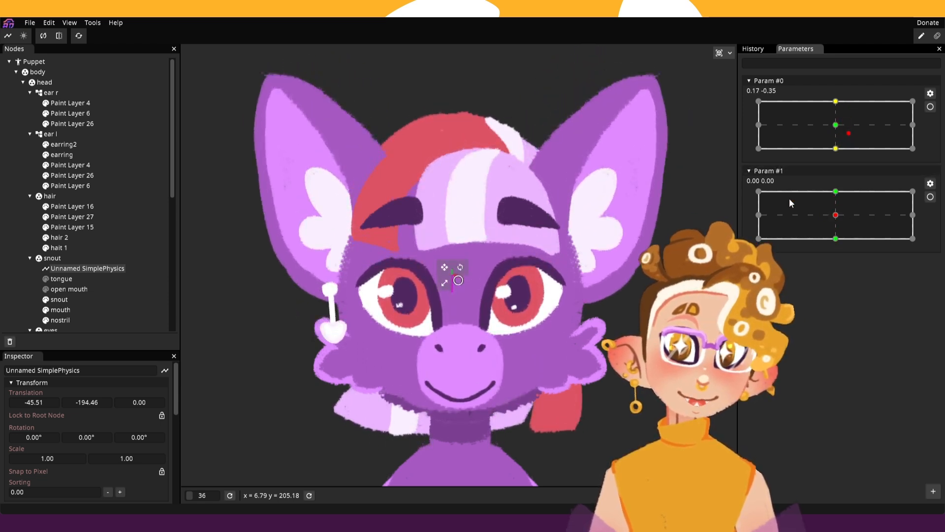
left_click_drag(812, 124, 862, 111)
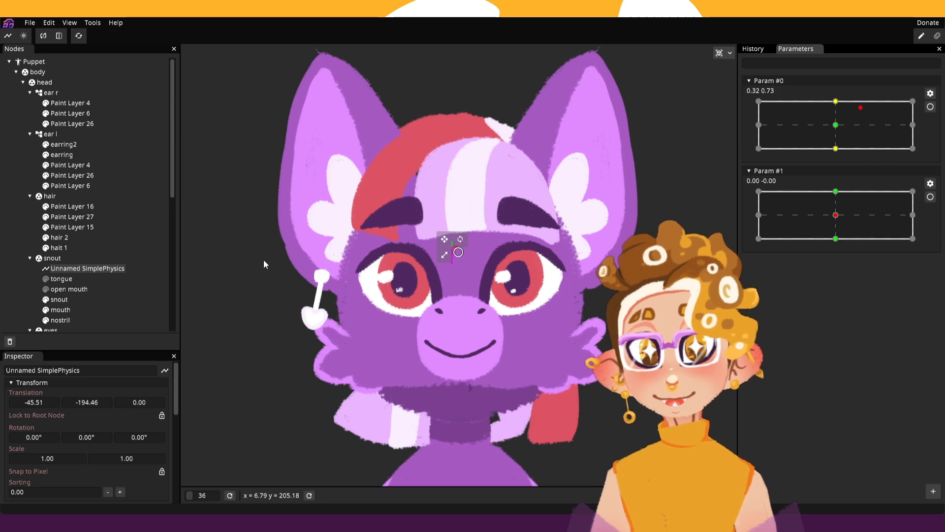
left_click_drag(864, 146, 837, 129)
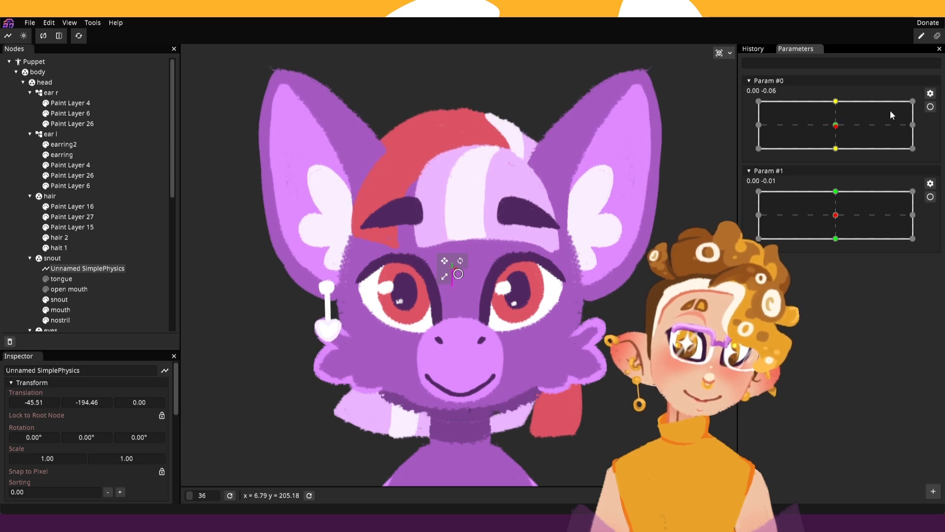
left_click_drag(891, 115, 849, 161)
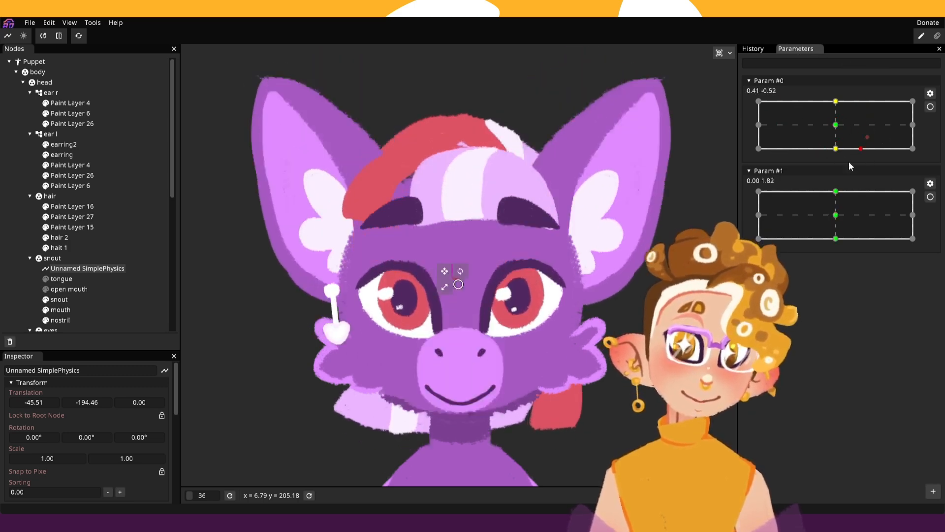
Arm Param #0 for editing at its 0.00, 1.00 keypoint and select the earring.
left_click(930, 106)
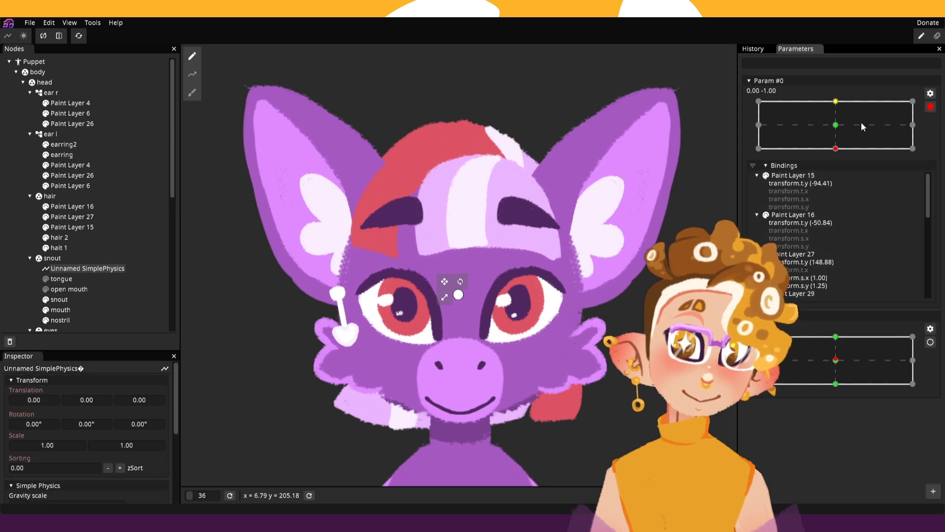
left_click(836, 102)
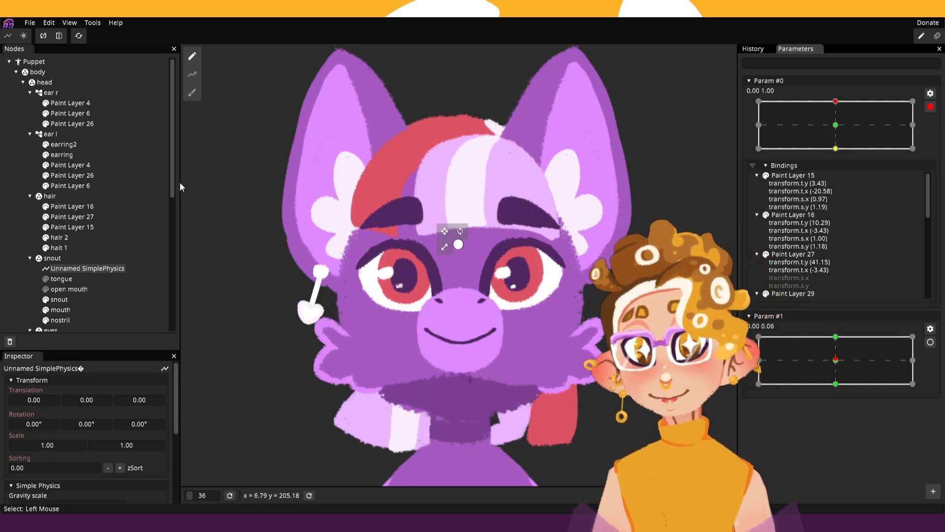
left_click(75, 155)
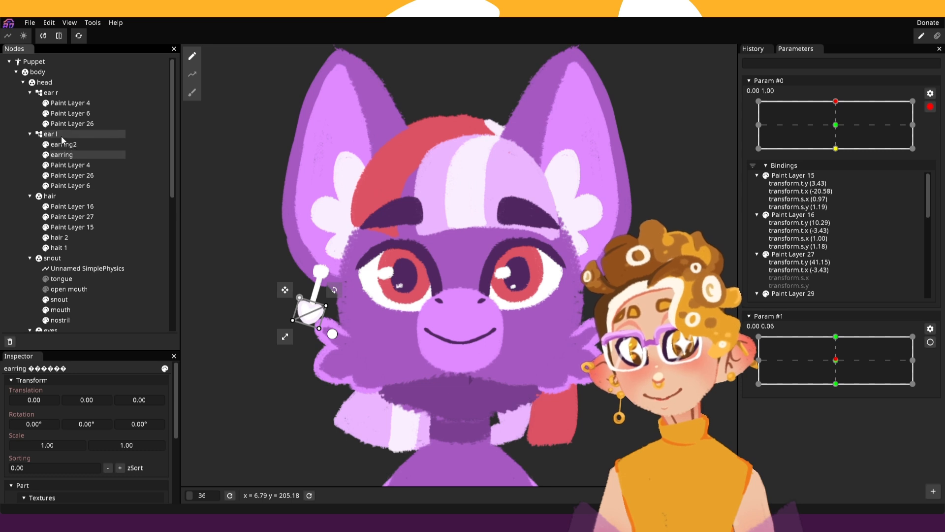
Inspect the hair group, Paint Layer 16, Paint Layer 15 and ear l at the armed keypoint.
right_click(61, 138)
mouse_move(131, 144)
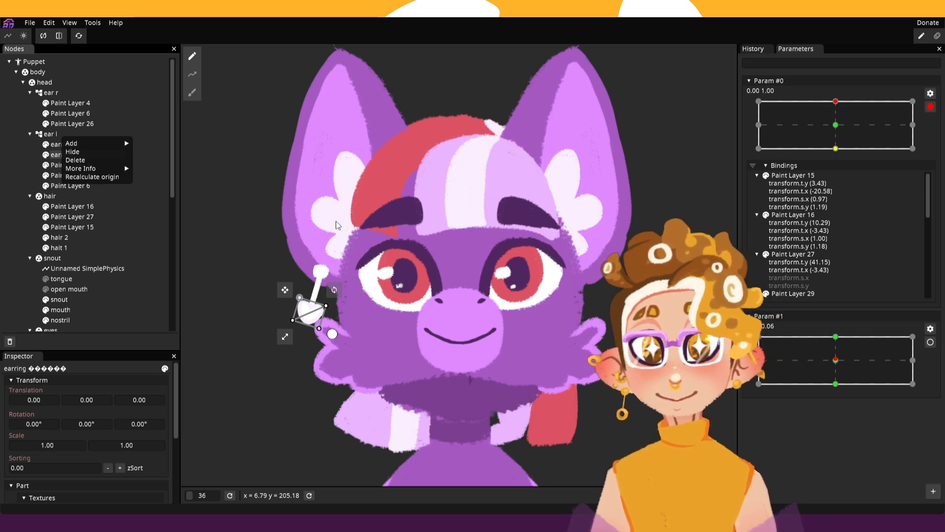
left_click(64, 199)
left_click(64, 199)
key("ctrl+s")
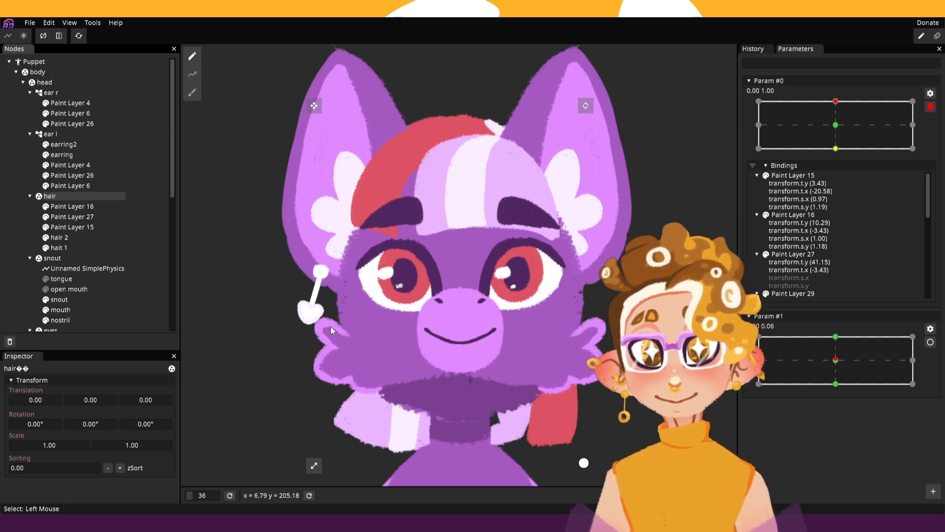
left_click(91, 207)
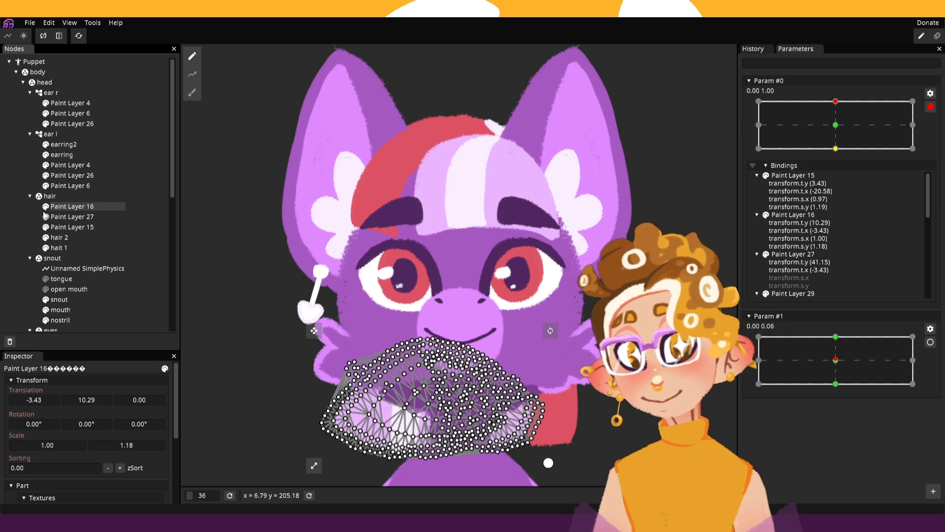
left_click(80, 230)
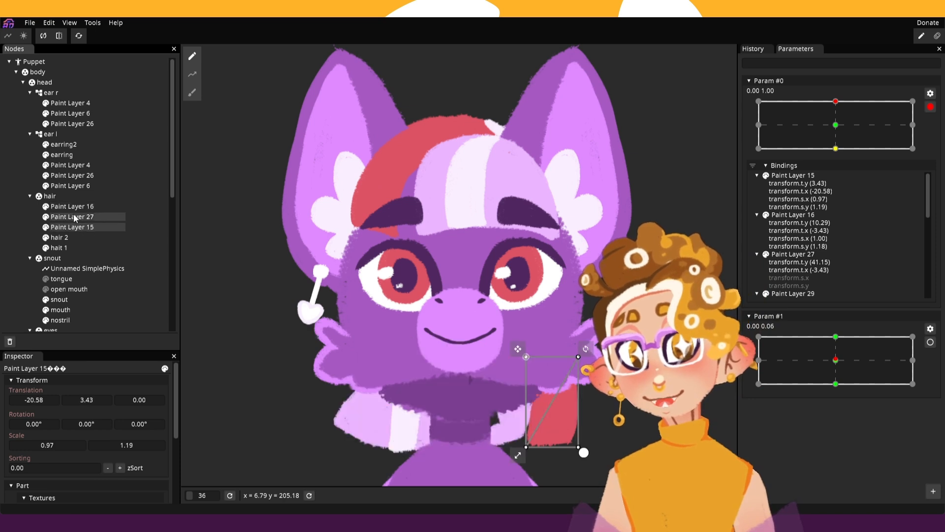
left_click(65, 135)
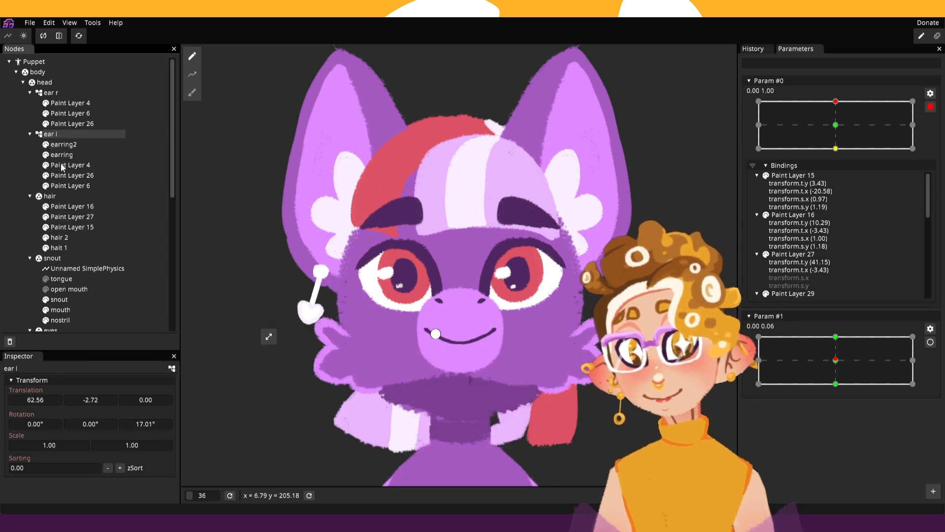
Add a MeshGroup under ear l and move earring and earring2 into it.
left_click(72, 154)
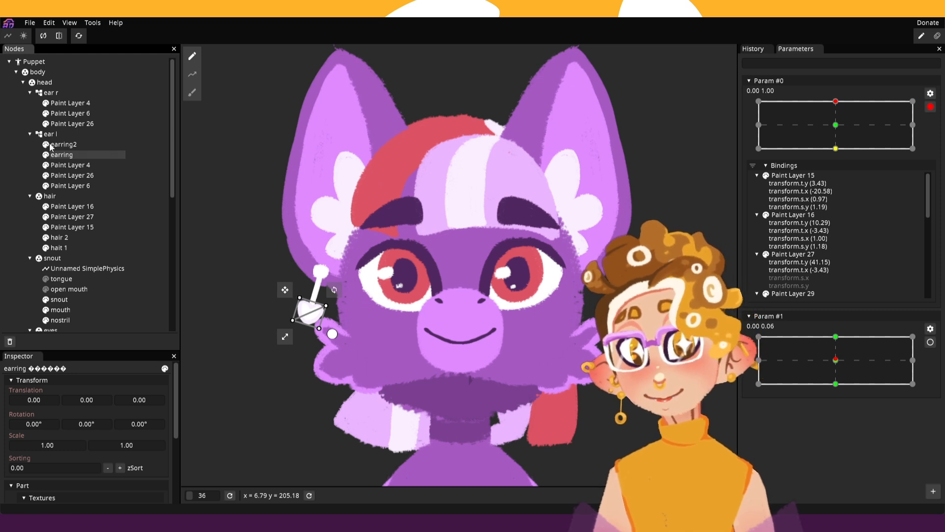
right_click(63, 133)
mouse_move(91, 143)
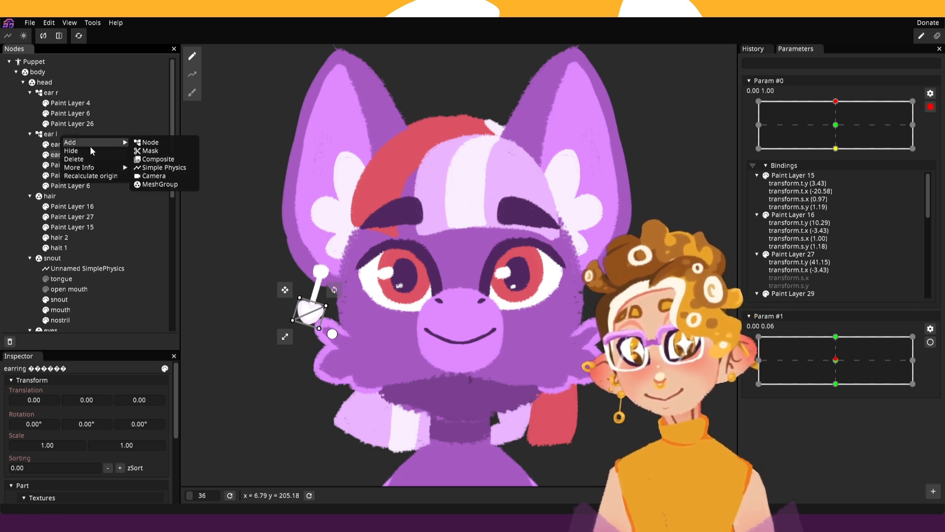
left_click(177, 186)
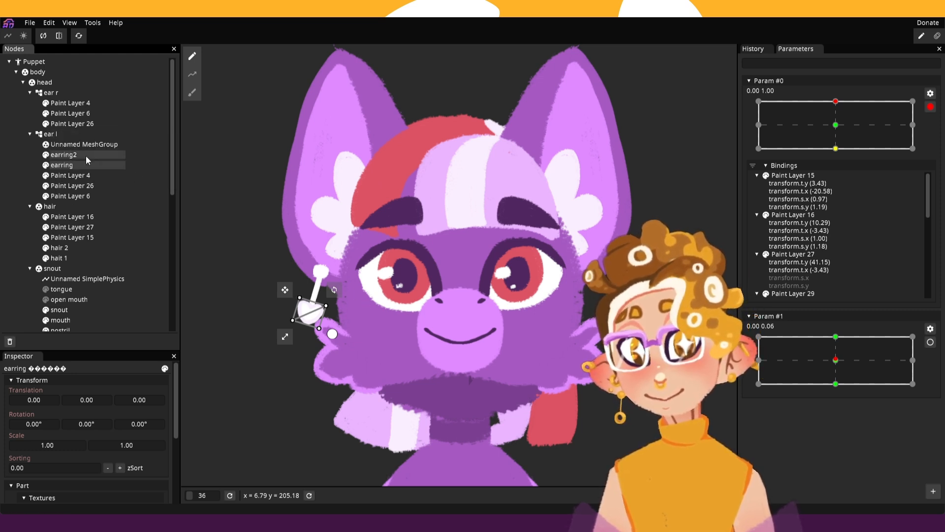
left_click_drag(69, 157, 81, 150)
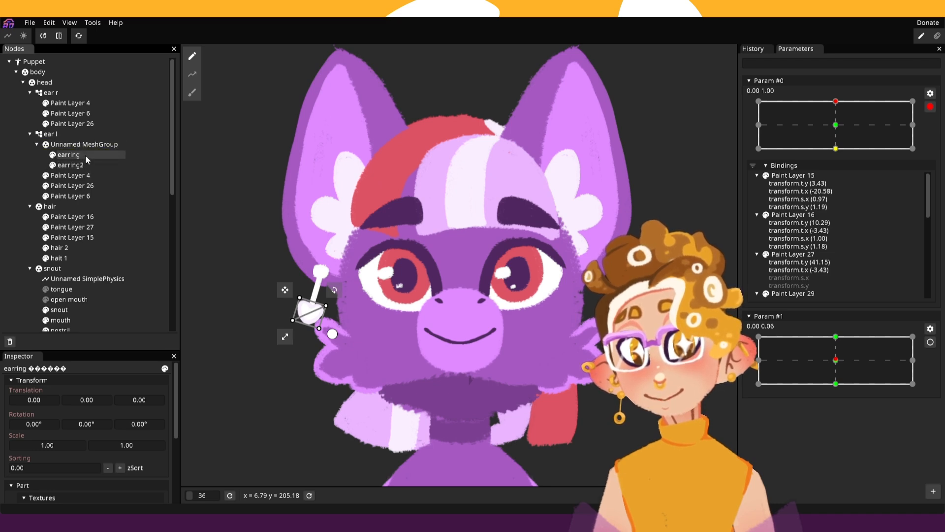
Add a plain Node inside the earrings' MeshGroup.
double_click(84, 155)
scroll(397, 141, "down", 5)
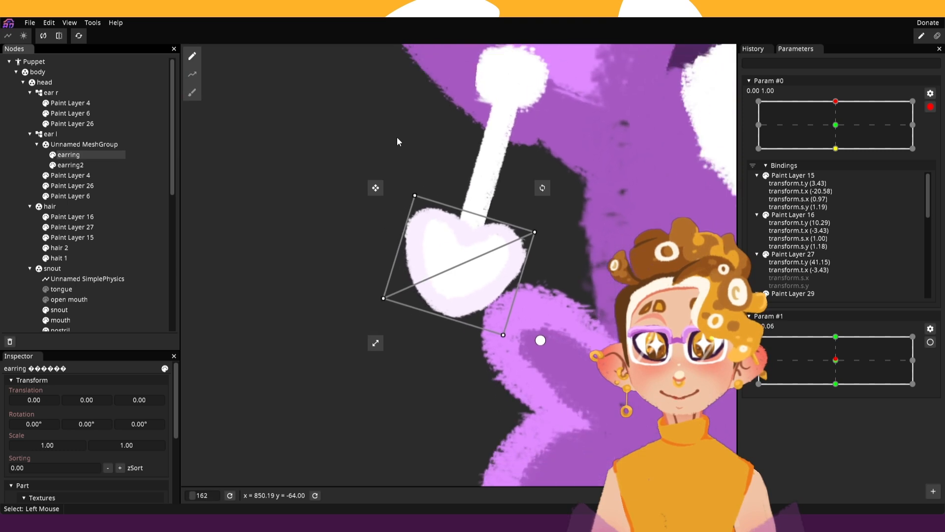
scroll(393, 131, "down", 2)
right_click(77, 146)
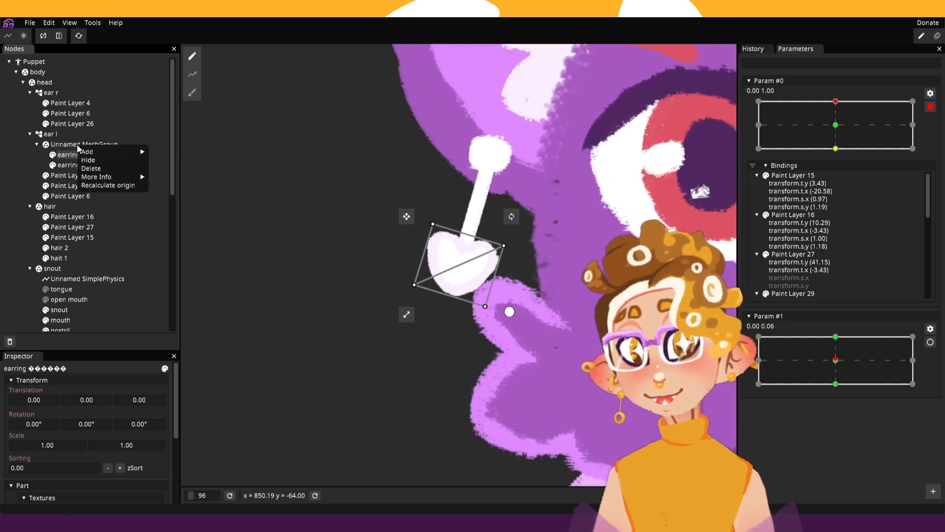
mouse_move(100, 150)
left_click(168, 152)
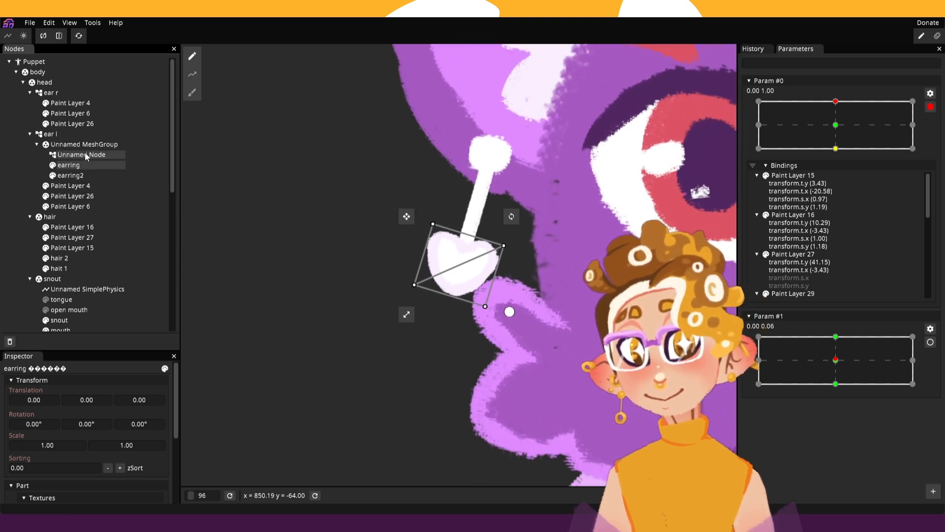
Move the new Node directly under ear l, nest the earrings' MeshGroup inside it, and select the Node.
mouse_move(82, 158)
left_mouse_down()
mouse_move(49, 134)
mouse_move(74, 145)
left_mouse_up()
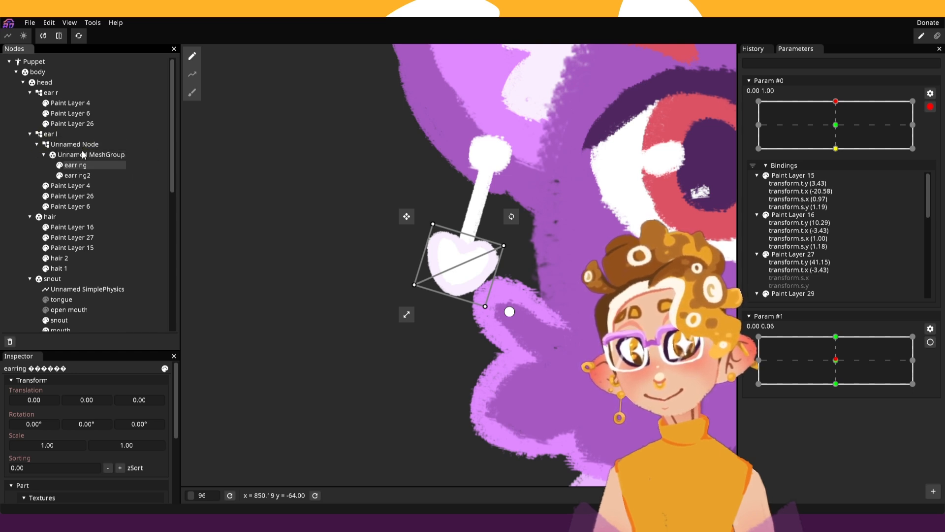
scroll(537, 266, "down", 1)
left_click(71, 144)
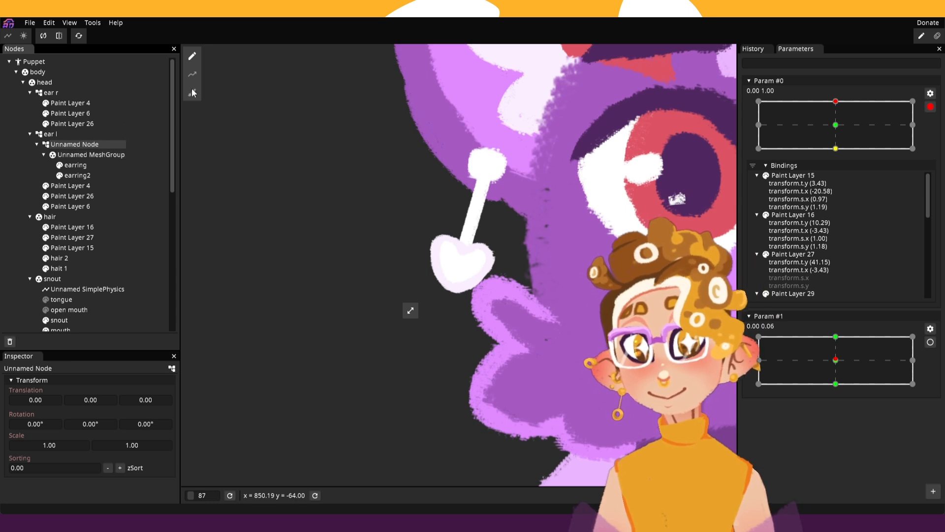
scroll(474, 281, "down", 1)
scroll(474, 281, "down", 2)
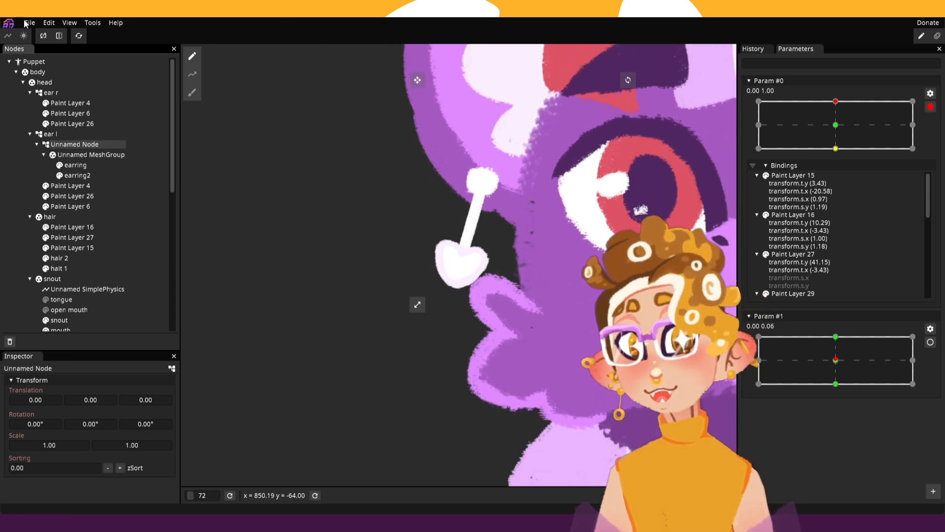
Undo the last two moves of the Node and MeshGroup in the hierarchy.
left_click(51, 23)
left_click(60, 35)
left_click(51, 23)
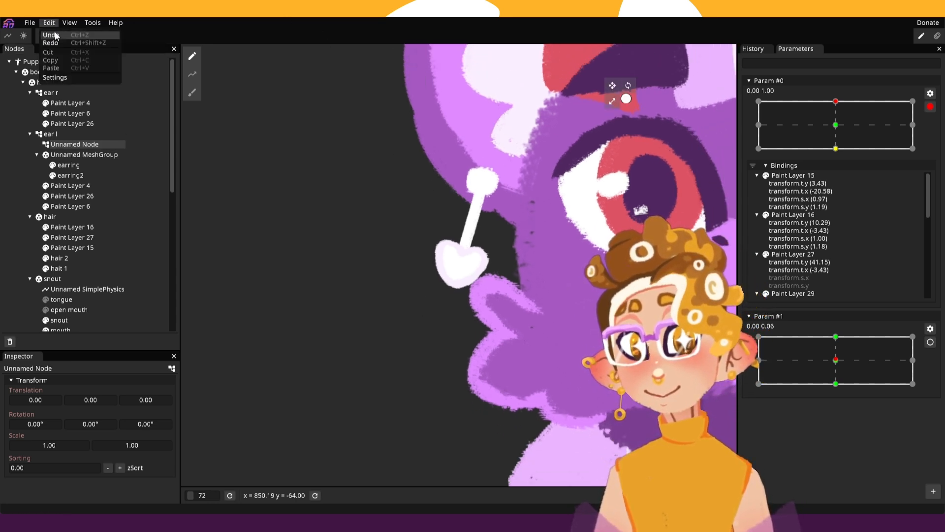
left_click(55, 36)
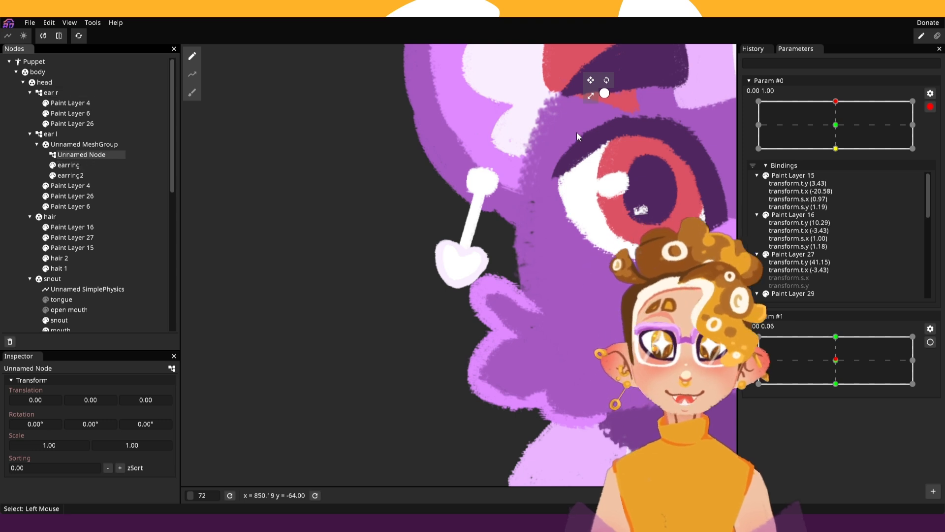
Move the new Node onto the stud at the top of the earring, at about -256.23, 341.65.
left_click_drag(589, 81, 498, 202)
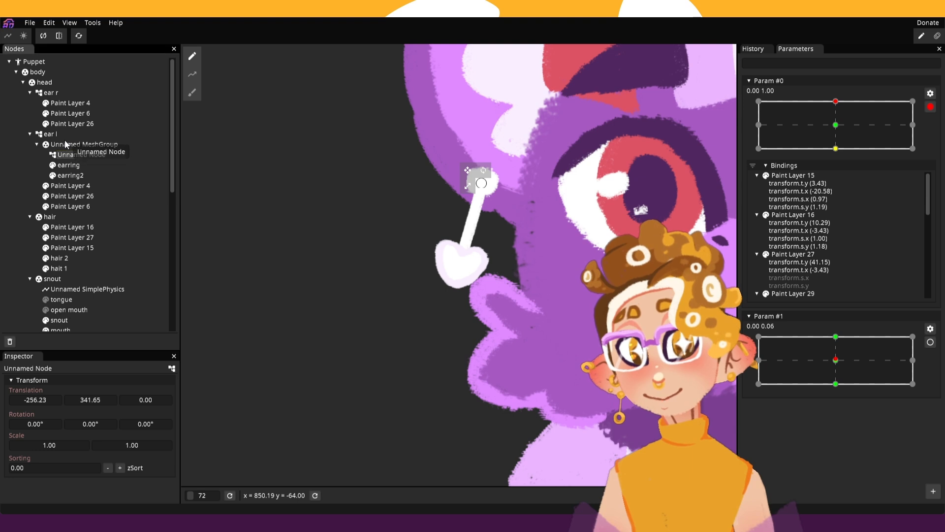
Move the Node directly under ear l at about -315.47, 343.02, and nest the earrings' MeshGroup inside it at about 340.27, -307.20.
left_click_drag(64, 139, 64, 138)
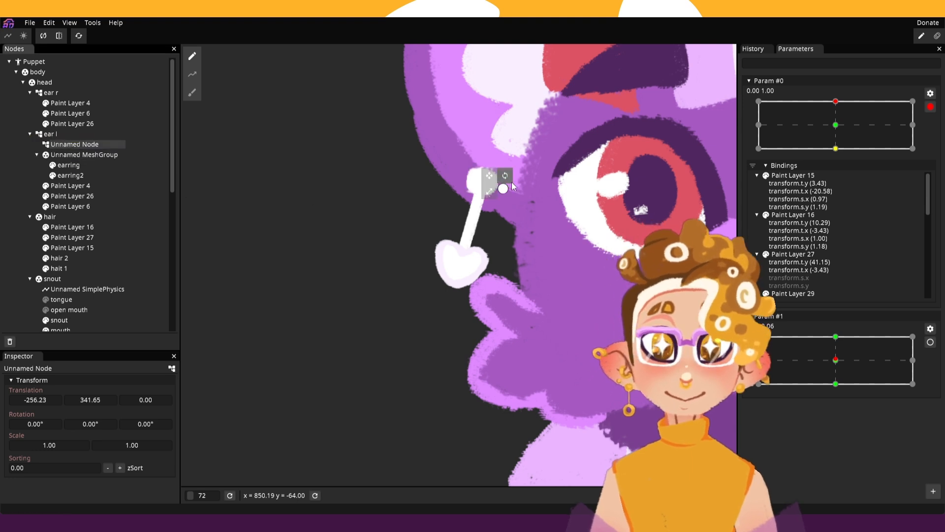
left_click_drag(486, 179, 471, 179)
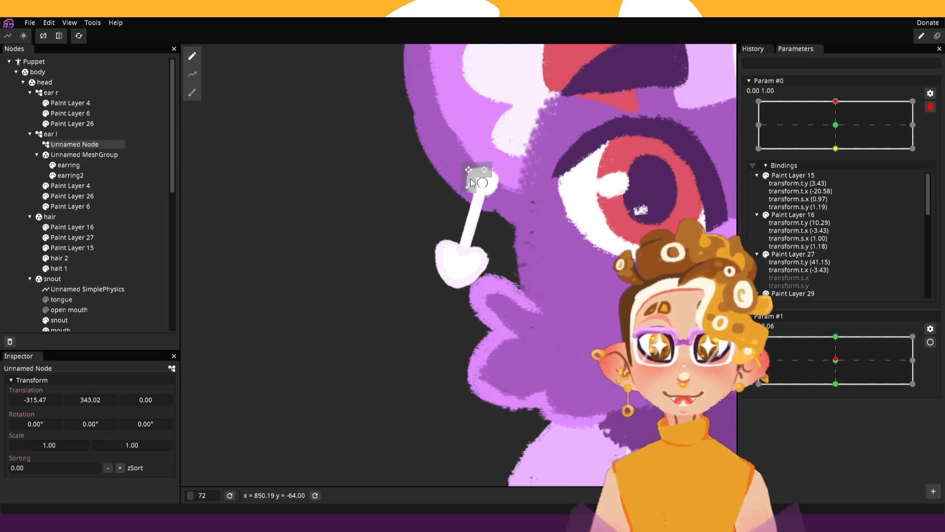
left_click_drag(89, 152, 82, 144)
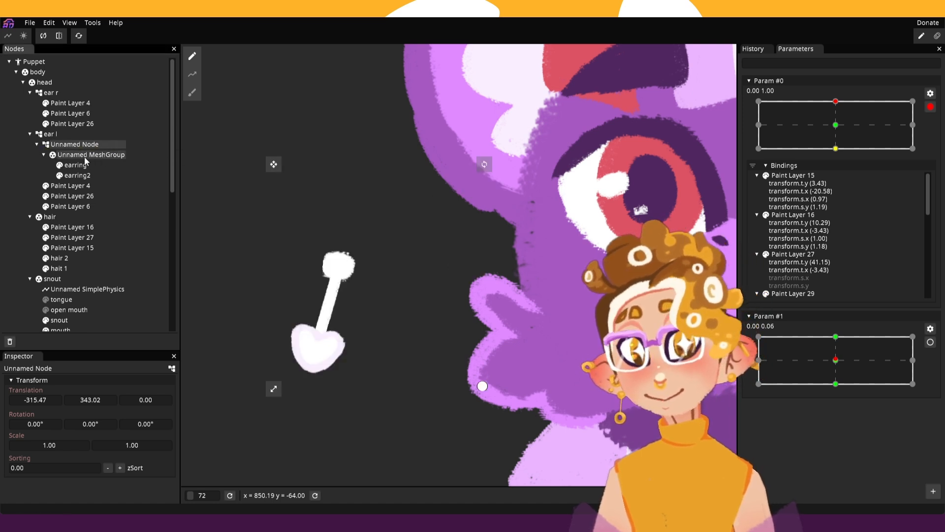
left_click_drag(274, 165, 391, 52)
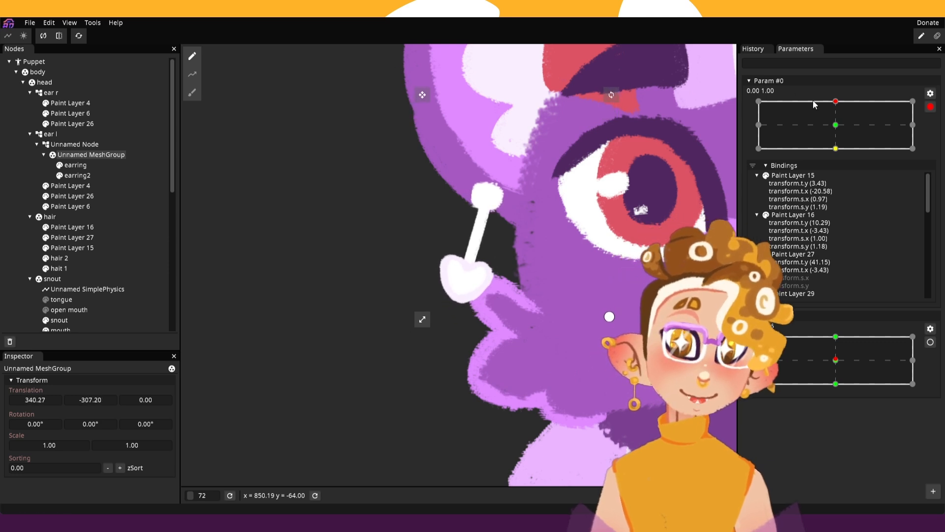
With Param #0 at 0.00, 1.00, rotate the Node to about -1.58° and move it to about -327.18, 350.34.
left_click(73, 144)
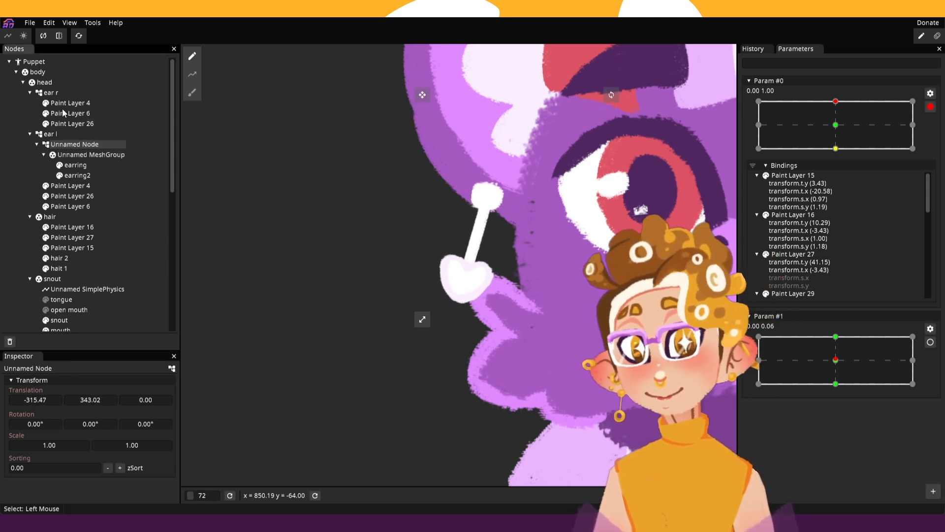
left_click_drag(609, 96, 571, 108)
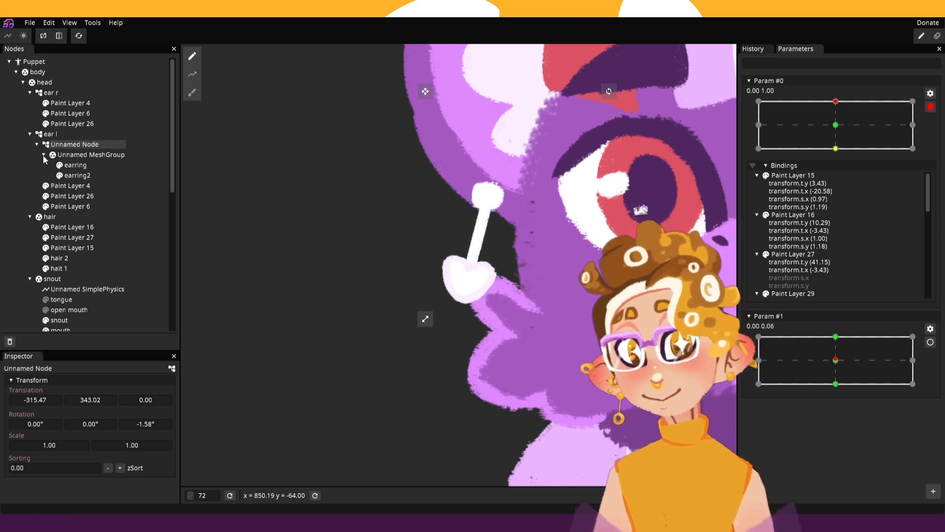
left_click(93, 155)
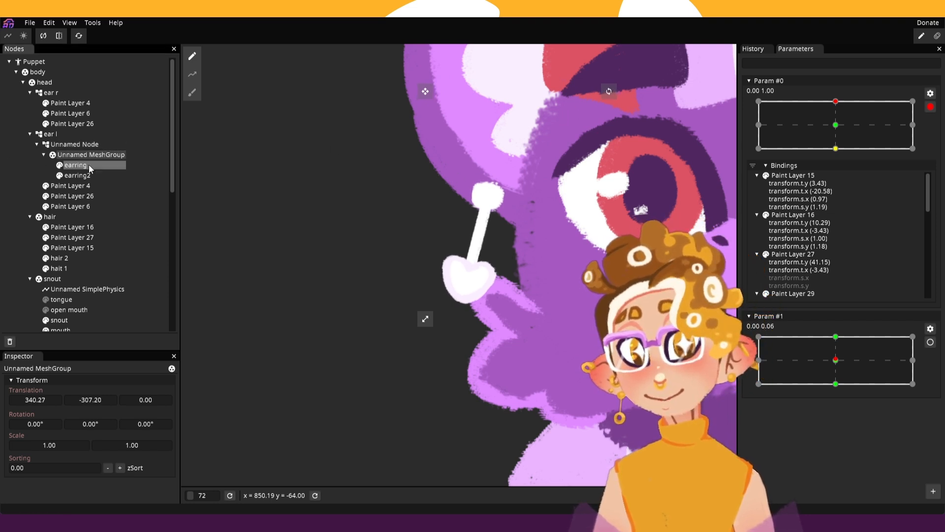
left_click(89, 164)
left_click(74, 145)
scroll(607, 321, "down", 1)
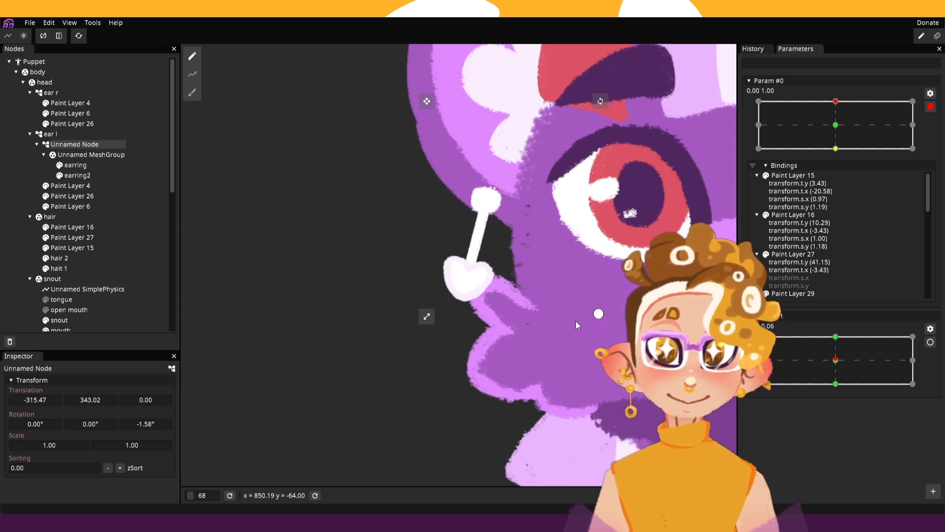
left_click_drag(430, 95, 424, 104)
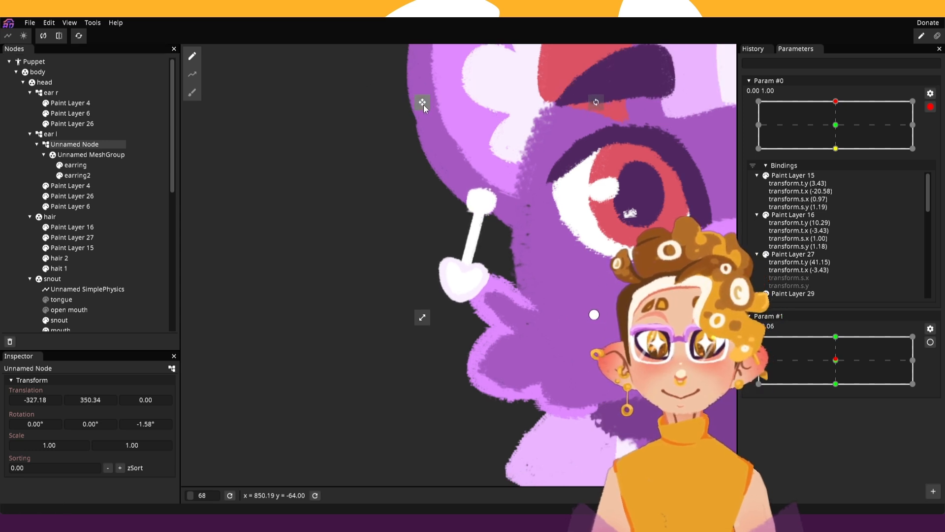
Compare the MeshGroup's and earring's pose at Param #0's neutral and 0.00, 1.00 keypoints.
left_click(113, 154)
left_click_drag(823, 120, 802, 131)
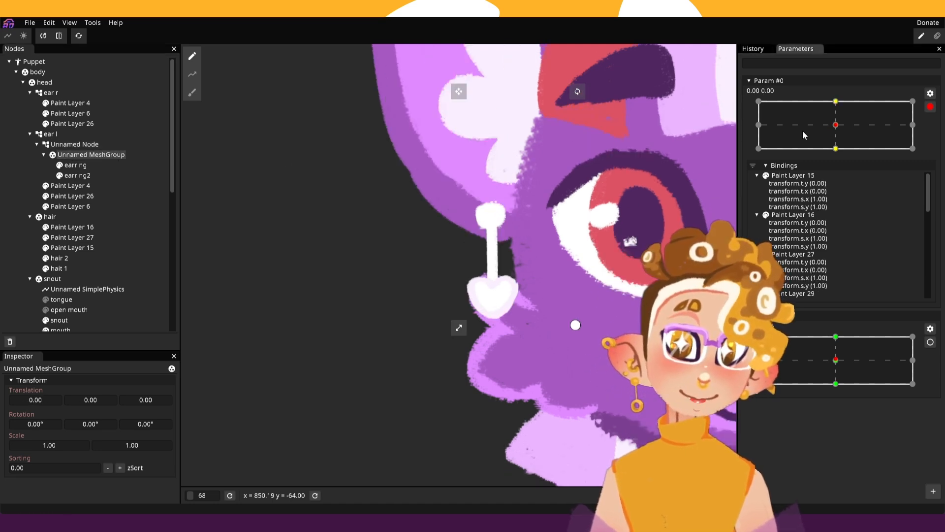
left_click(832, 109)
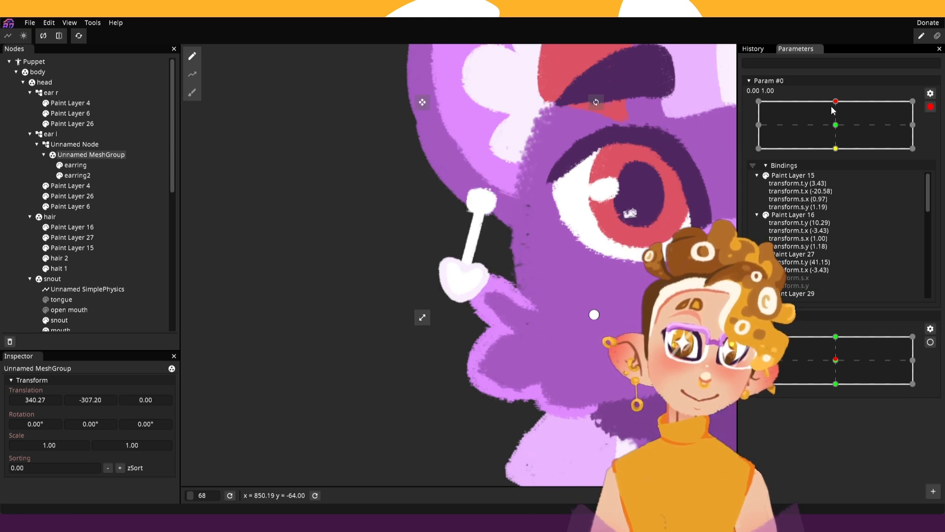
left_click(75, 165)
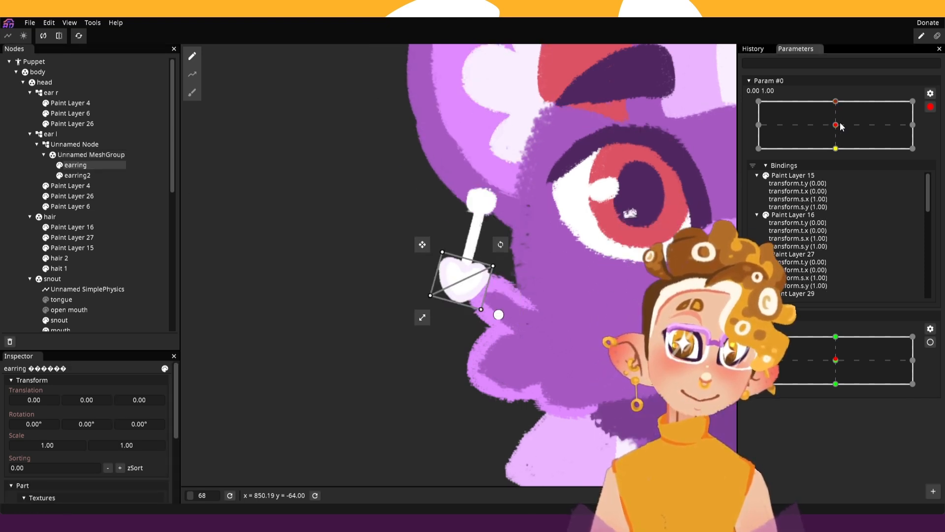
mouse_move(840, 125)
left_mouse_down()
mouse_move(848, 149)
mouse_move(840, 108)
left_mouse_up()
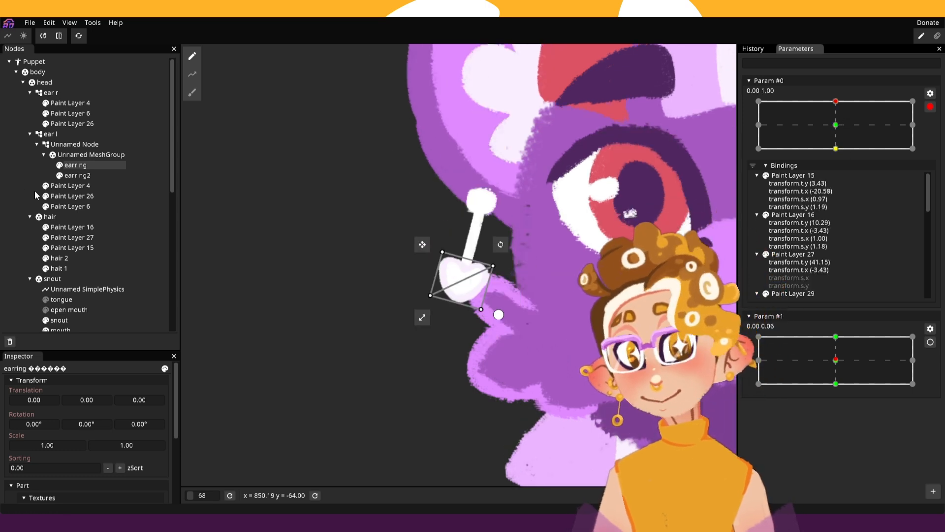
Nest the earring part inside earring2 in the hierarchy.
left_click(86, 177)
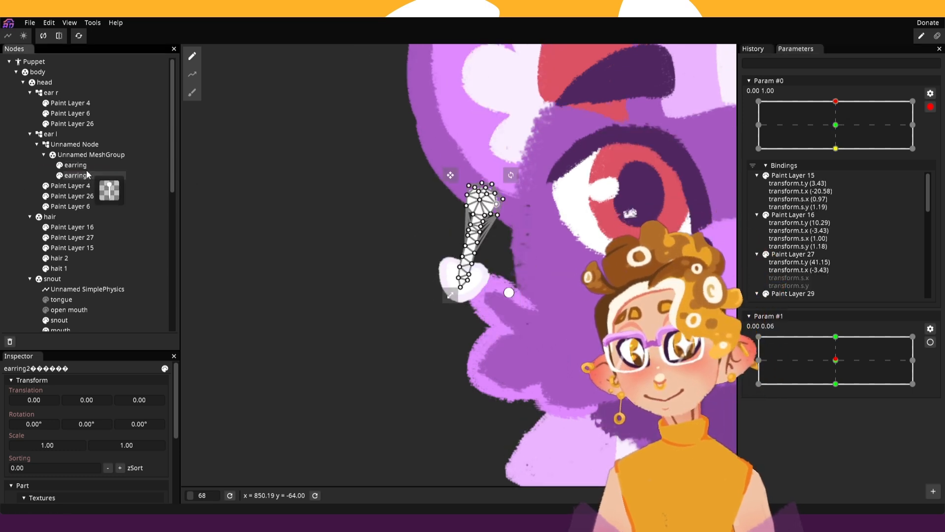
left_click_drag(94, 179, 81, 167)
At Param #0's 0.00, 1.00 keypoint, rotate earring2 to about -12.48° and move it to about 43.01, -2.15.
scroll(671, 150, "up", 5)
scroll(625, 155, "down", 2)
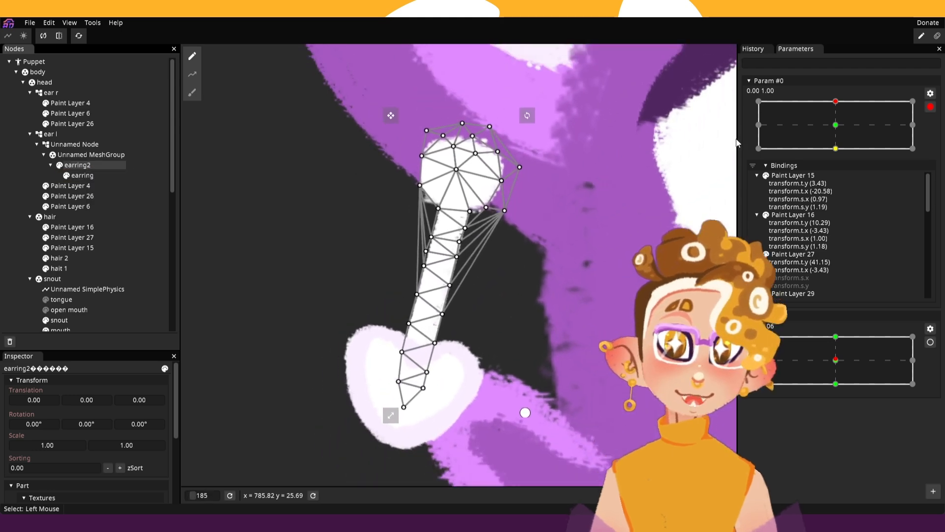
left_click_drag(848, 127, 828, 105)
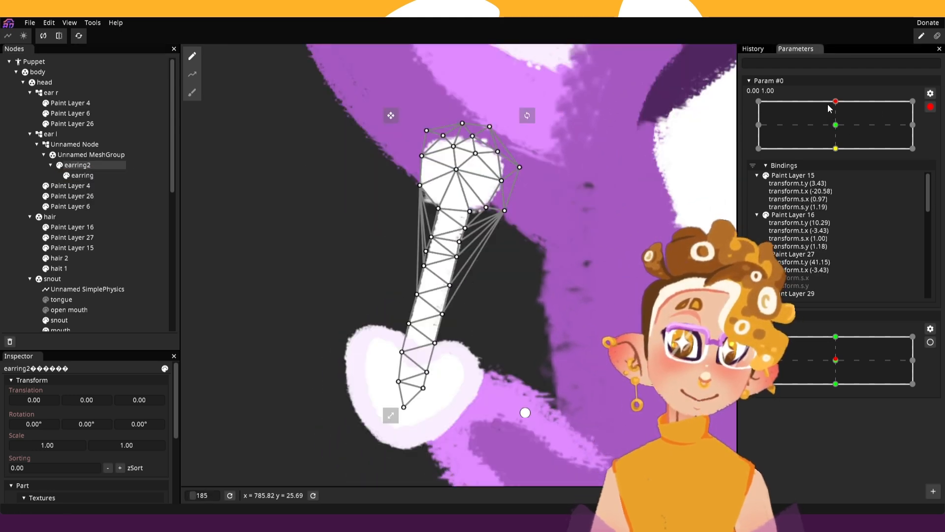
left_click_drag(523, 115, 497, 92)
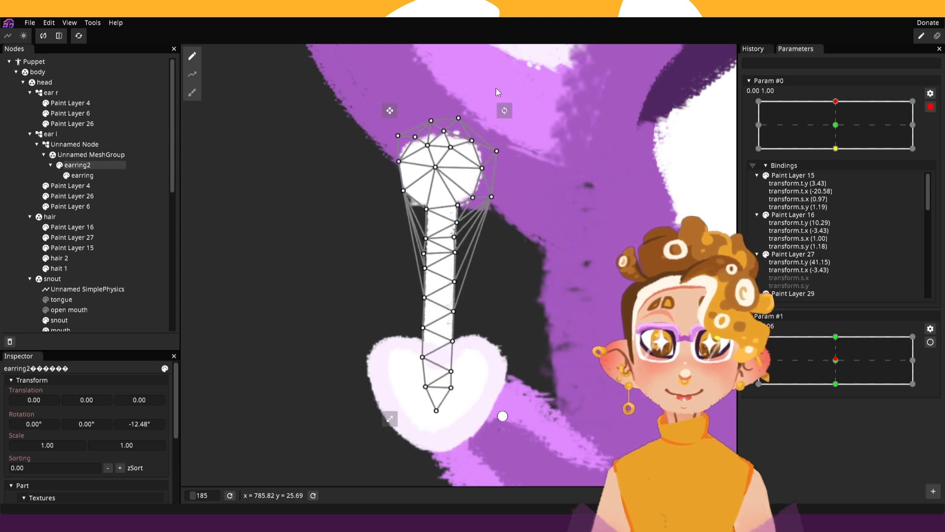
left_click_drag(389, 103, 427, 105)
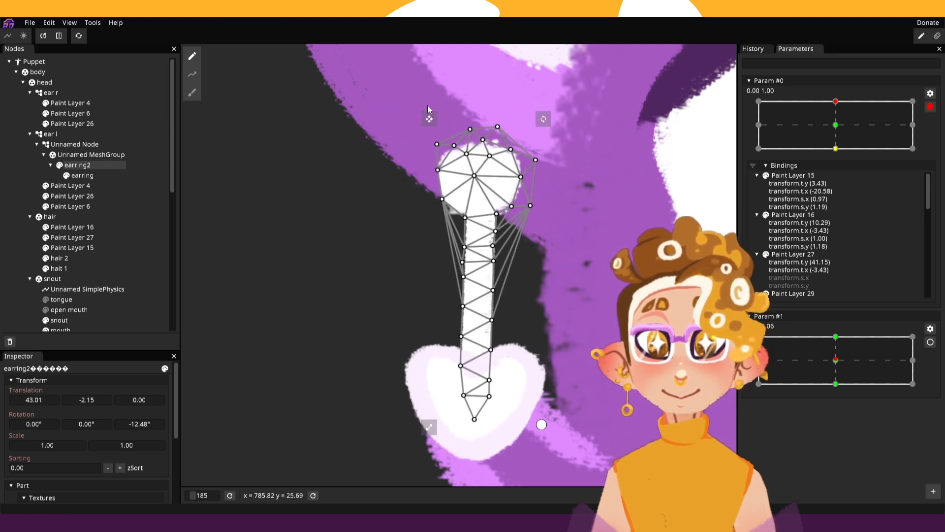
At Param #0's 0.00, -1.00 keypoint, rotate and reposition the Node so the earring hangs straight from the ear.
left_click(95, 144)
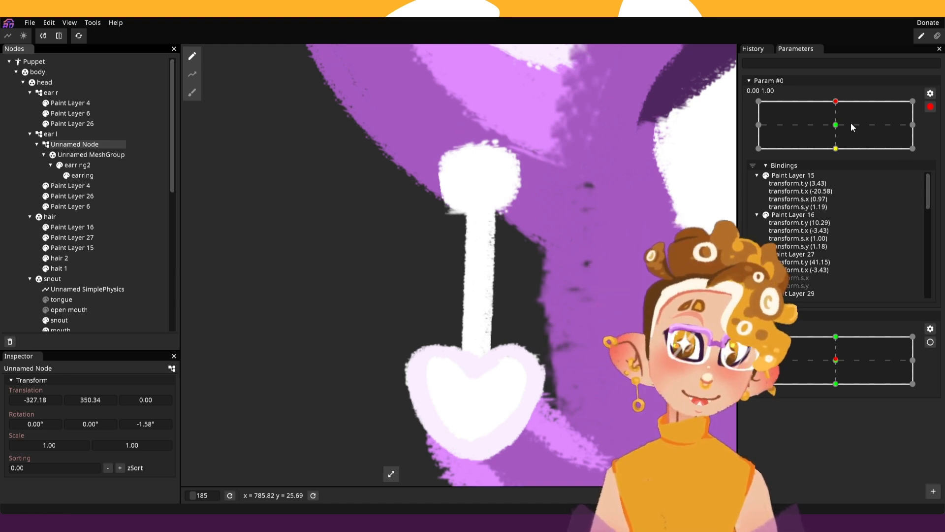
left_click_drag(840, 124, 841, 162)
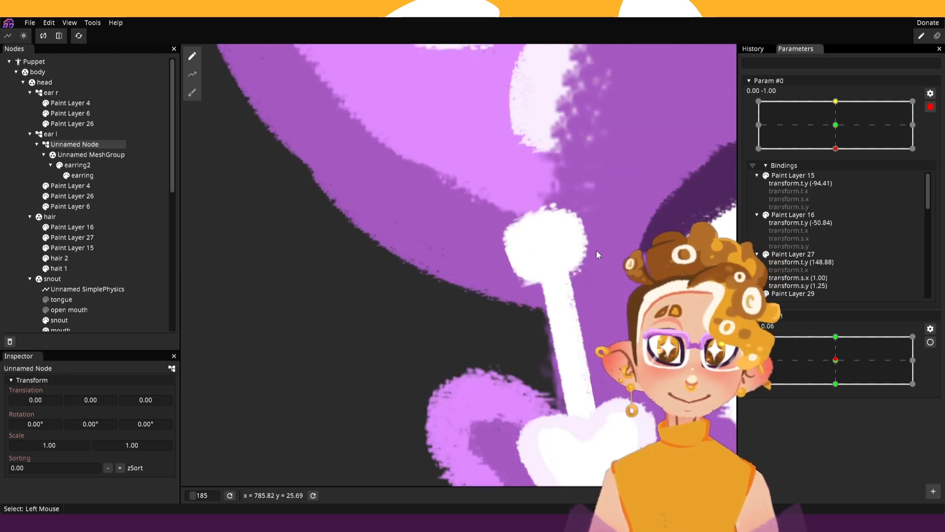
scroll(597, 254, "down", 3)
scroll(596, 232, "down", 3)
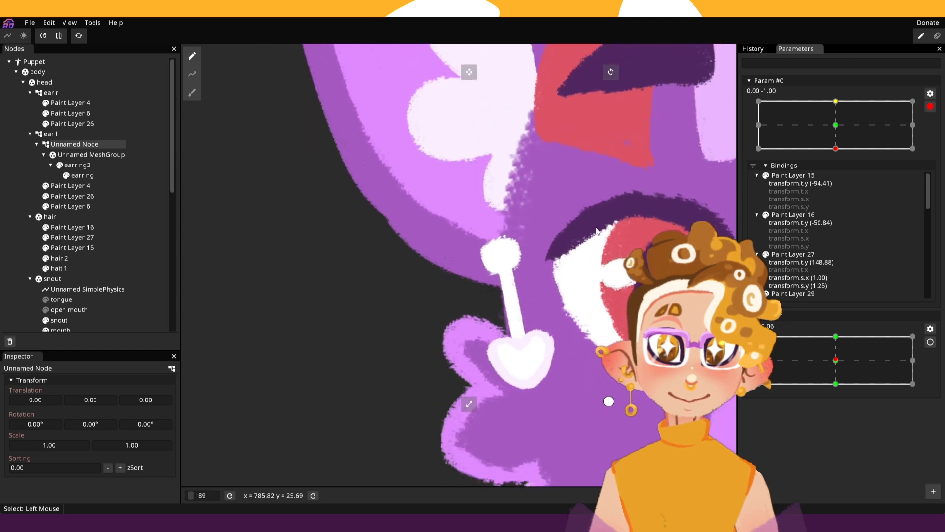
mouse_move(599, 90)
left_mouse_down()
mouse_move(608, 89)
mouse_move(594, 79)
left_mouse_up()
left_click_drag(446, 97, 444, 119)
left_click_drag(595, 112, 598, 109)
mouse_move(835, 125)
left_mouse_down()
mouse_move(817, 113)
mouse_move(829, 133)
mouse_move(830, 112)
left_mouse_up()
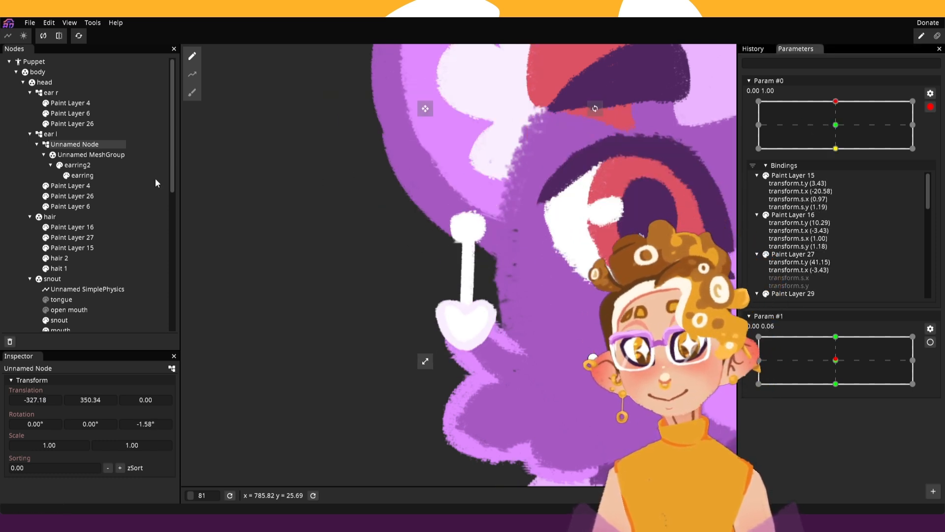
Move earring2 to about -18.47, 14.77 at Param #0's neutral keypoint and to about 1.23, 12.31 at its 0.00, -1.00 keypoint.
left_click(77, 165)
left_click(819, 121)
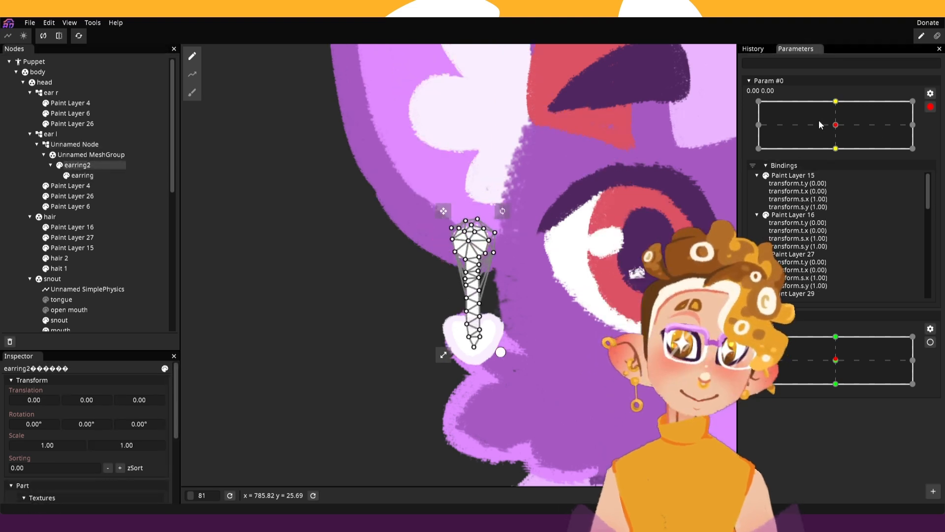
left_click_drag(447, 211, 438, 217)
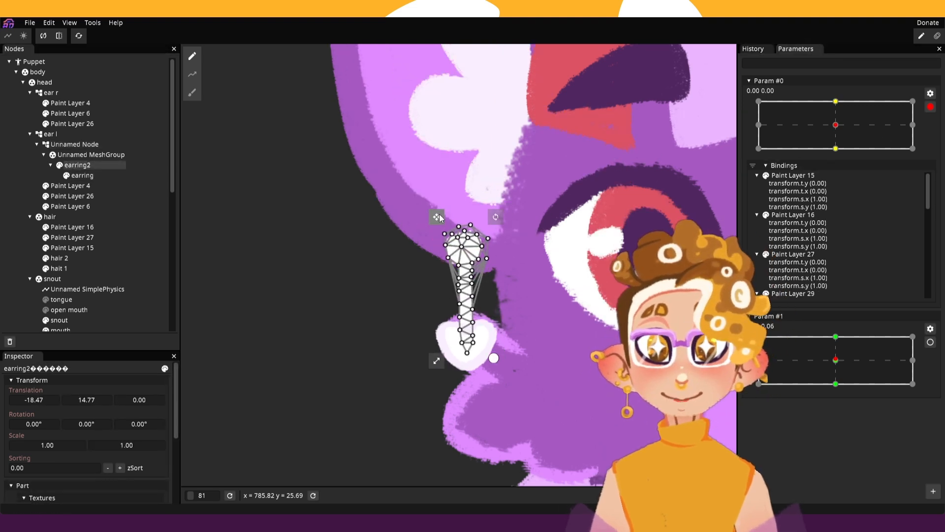
left_click(846, 143)
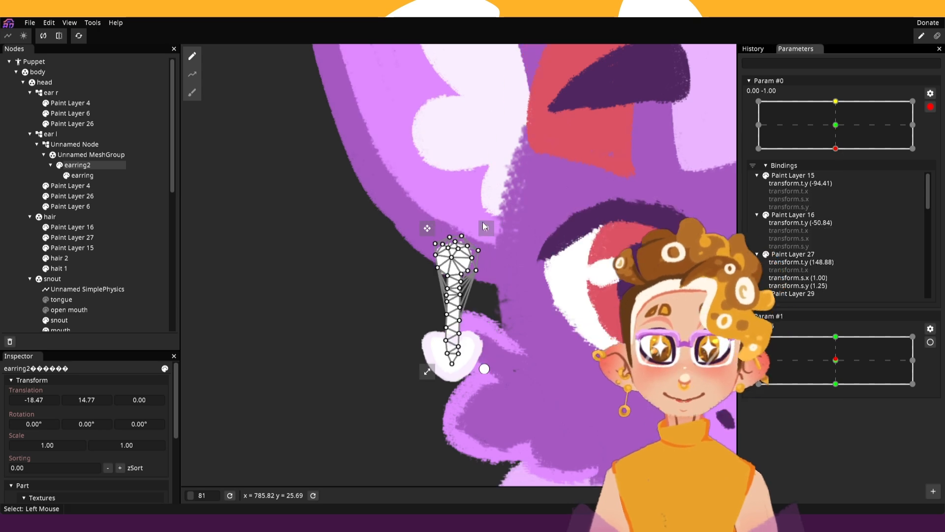
left_click_drag(428, 228, 436, 228)
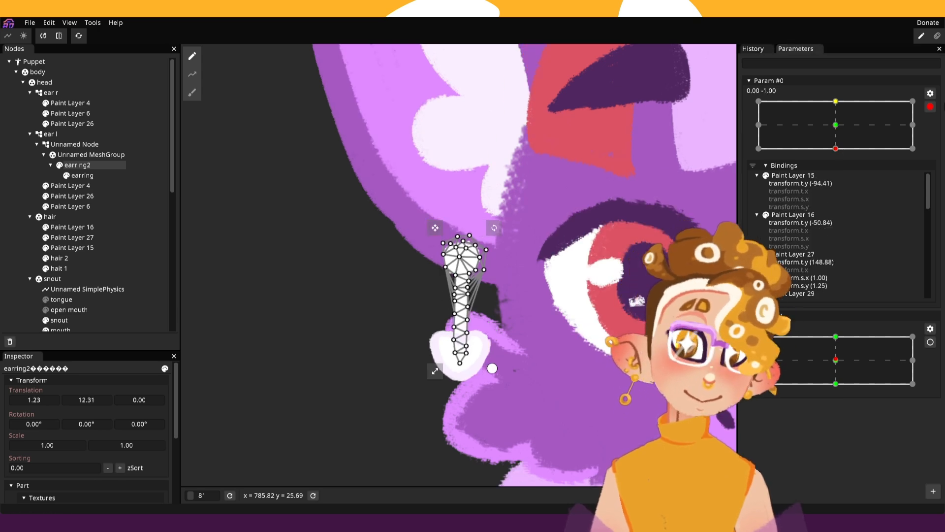
Check earring2 at Param #0's three vertical keypoints and stop editing the parameter.
left_click(828, 132)
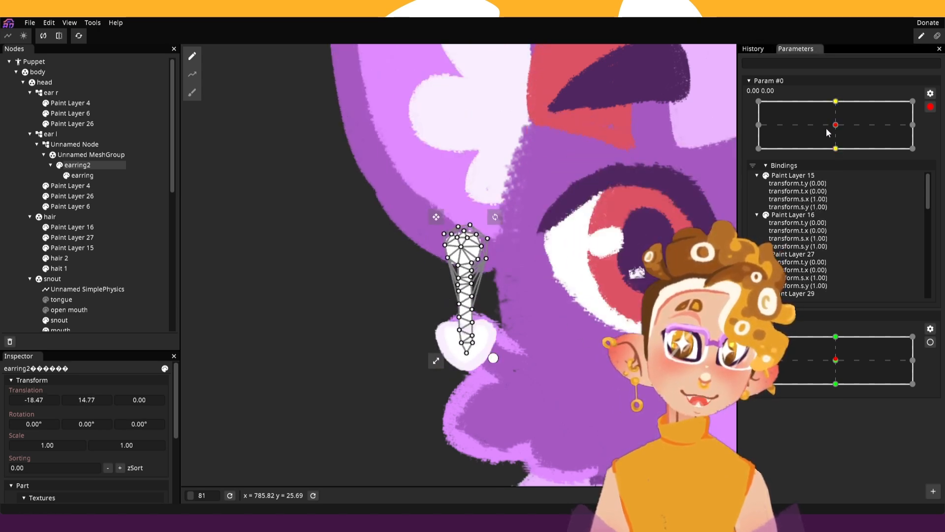
left_click(835, 101)
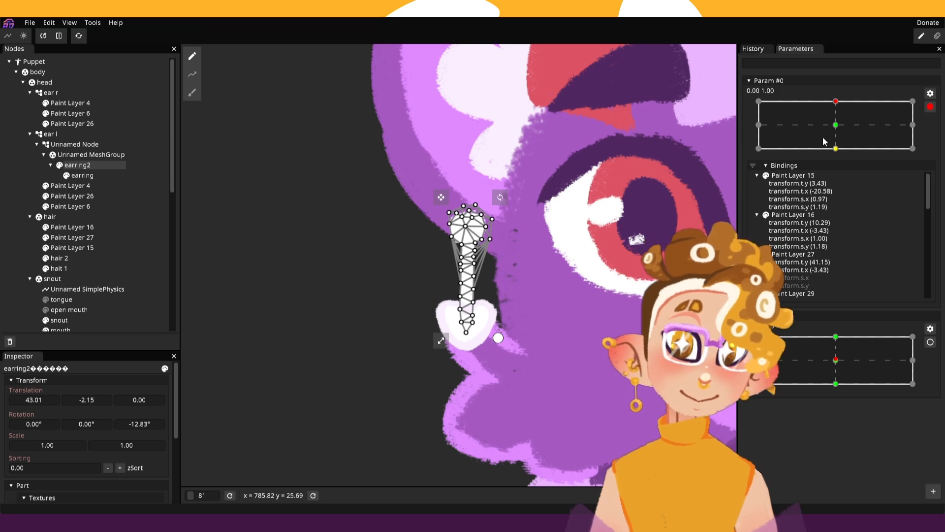
mouse_move(832, 147)
left_mouse_down()
mouse_move(838, 154)
mouse_move(819, 160)
left_mouse_up()
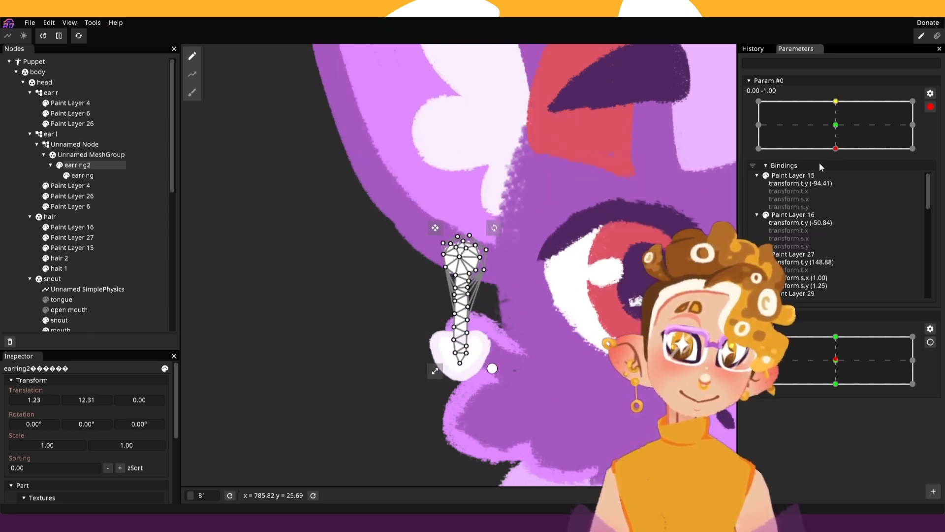
scroll(613, 252, "down", 2)
left_click(931, 107)
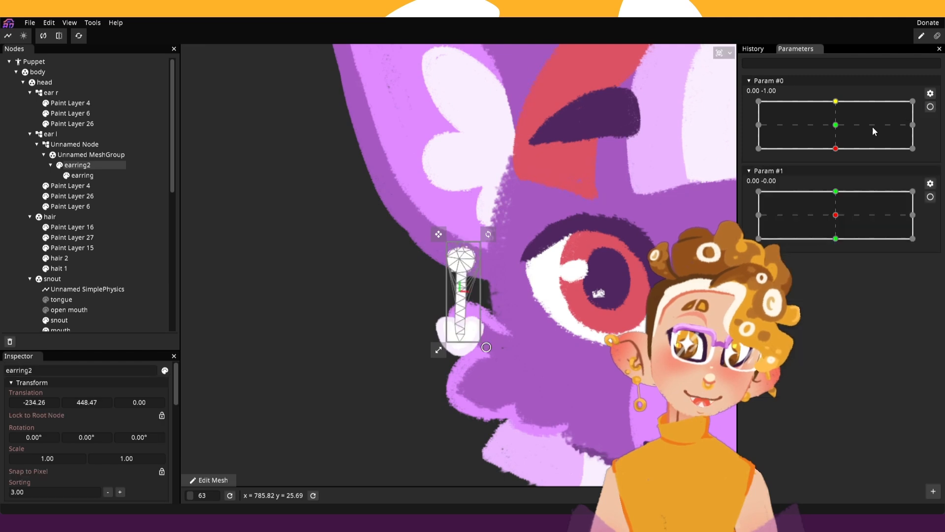
Preview the whole head and earring while varying Param #0 and Param #1.
scroll(509, 329, "down", 3)
scroll(525, 324, "down", 1)
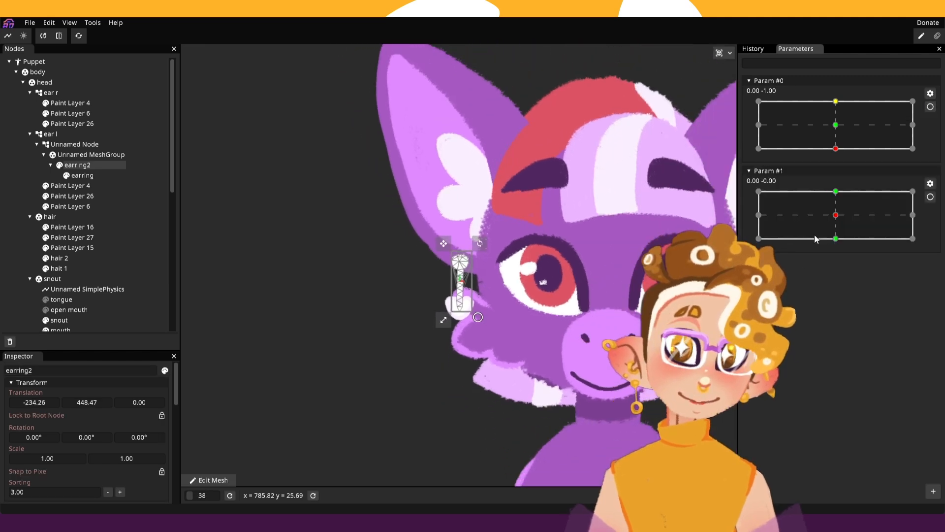
left_click_drag(835, 149, 835, 121)
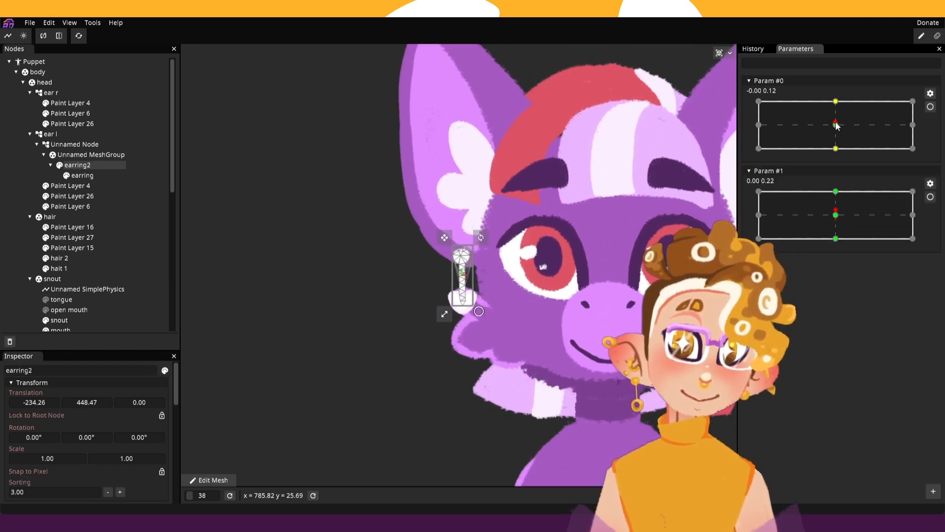
mouse_move(836, 215)
left_mouse_down()
mouse_move(836, 188)
mouse_move(846, 206)
left_mouse_up()
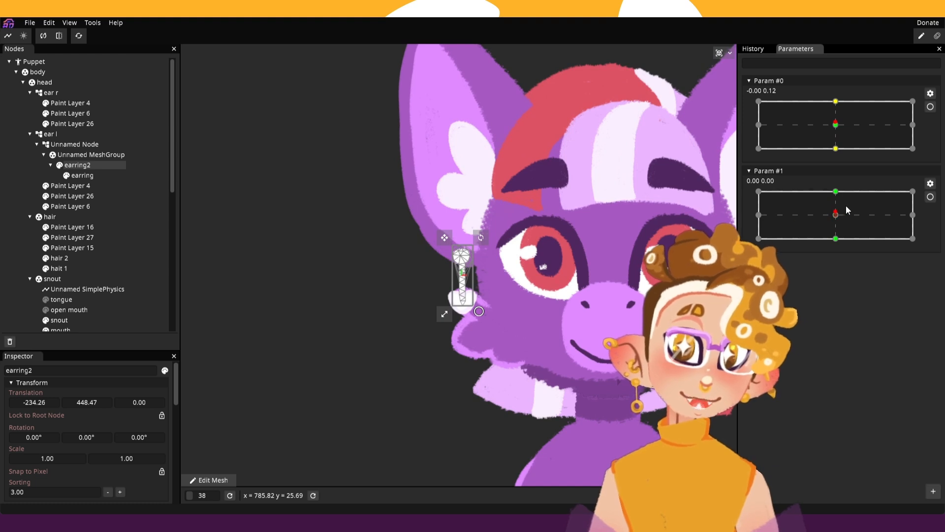
mouse_move(820, 133)
left_mouse_down()
mouse_move(793, 144)
mouse_move(836, 140)
left_mouse_up()
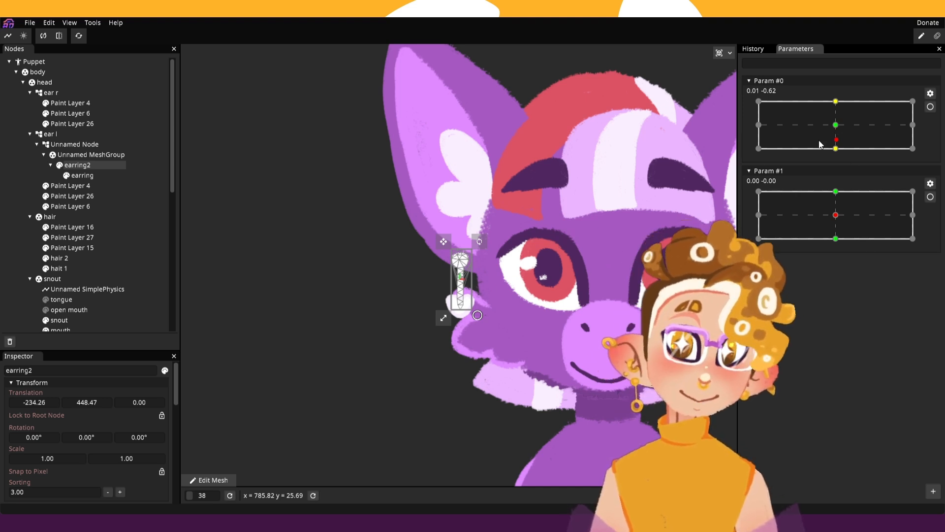
left_click_drag(819, 140, 781, 148)
Add a 1D Parameter (-1..1) and a 2D Parameter (-1..+1) to the puppet.
left_click(933, 491)
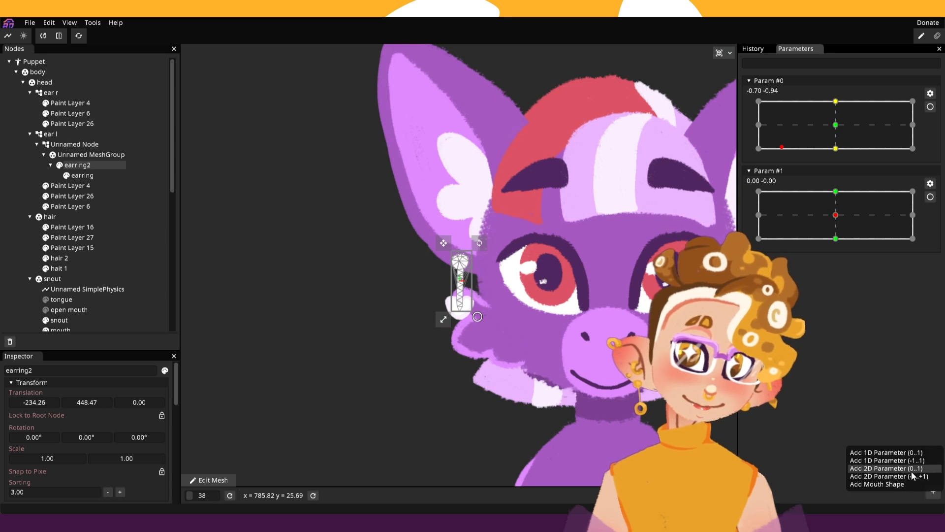
left_click(909, 459)
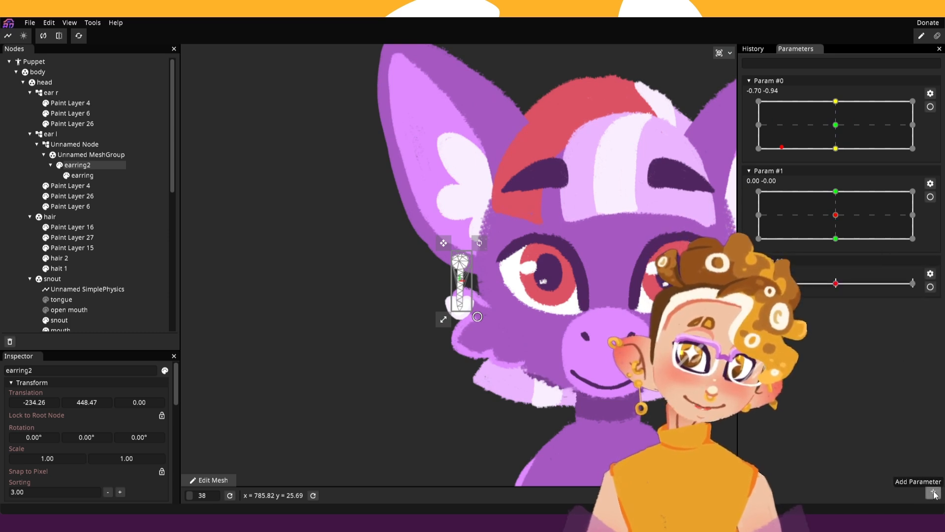
left_click(934, 491)
left_click(909, 480)
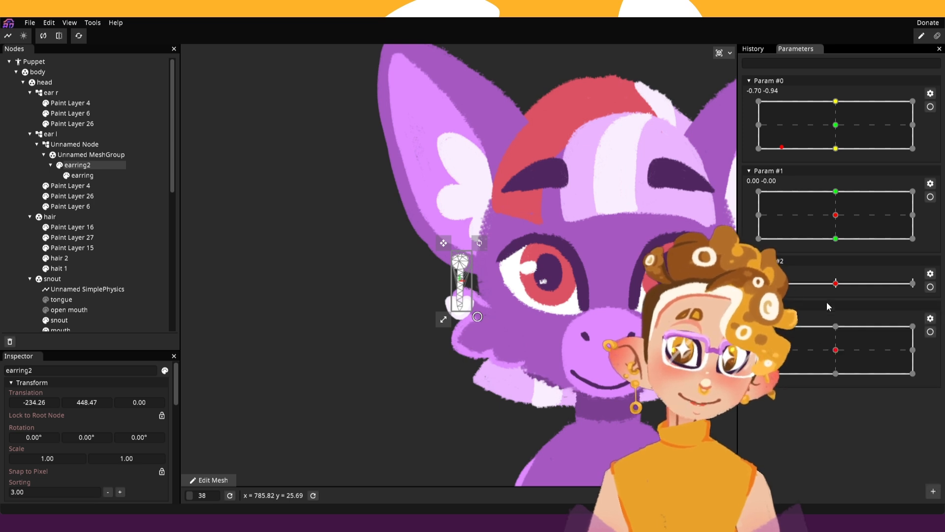
Start editing Param #3 with earring2 selected, at the parameter's -1.00, 0.00 keypoint.
left_click(932, 333)
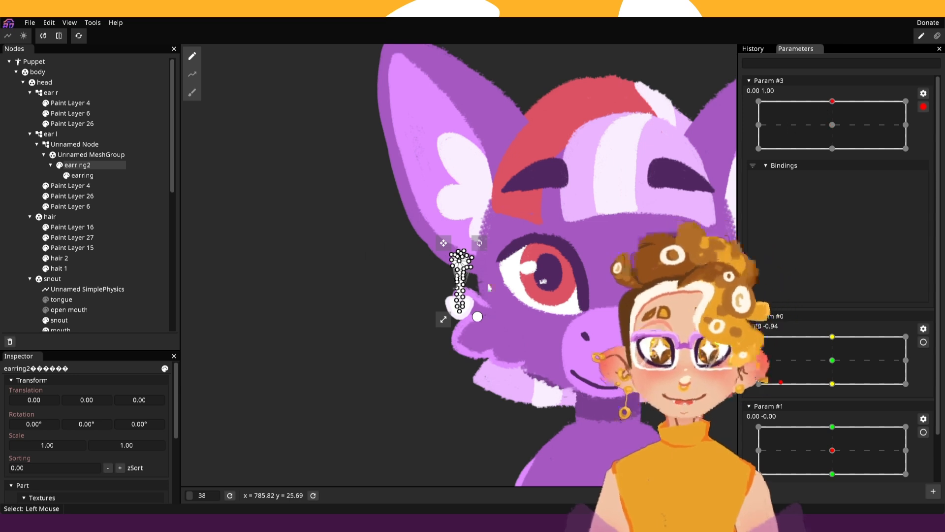
scroll(504, 274, "up", 3)
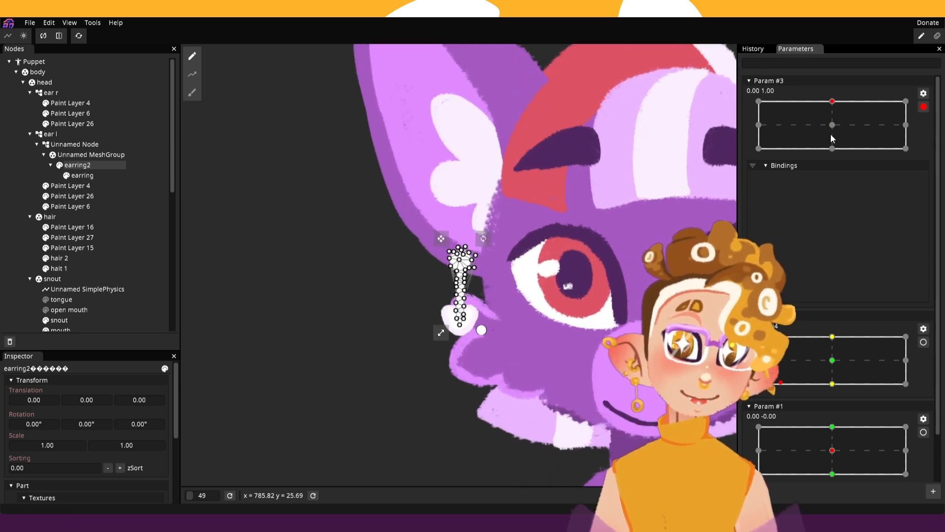
left_click_drag(831, 134, 747, 133)
scroll(482, 339, "up", 4)
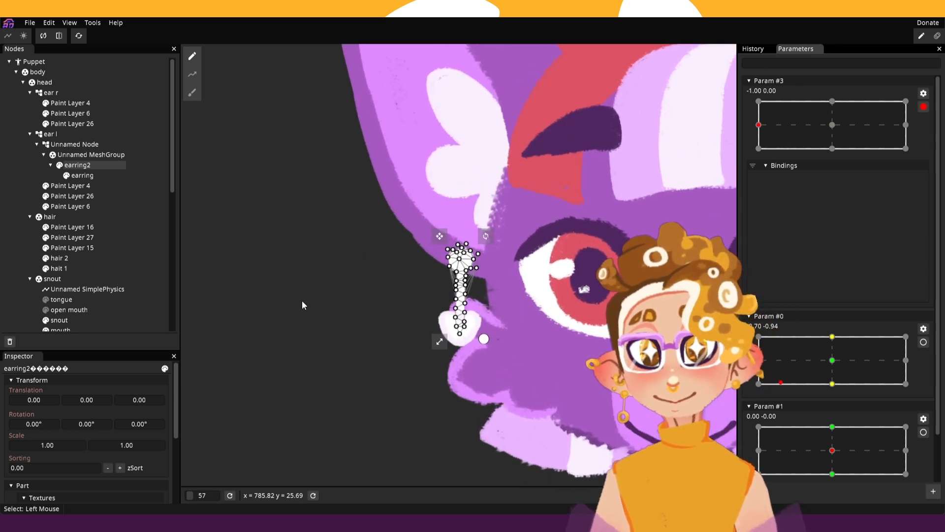
scroll(314, 302, "up", 1)
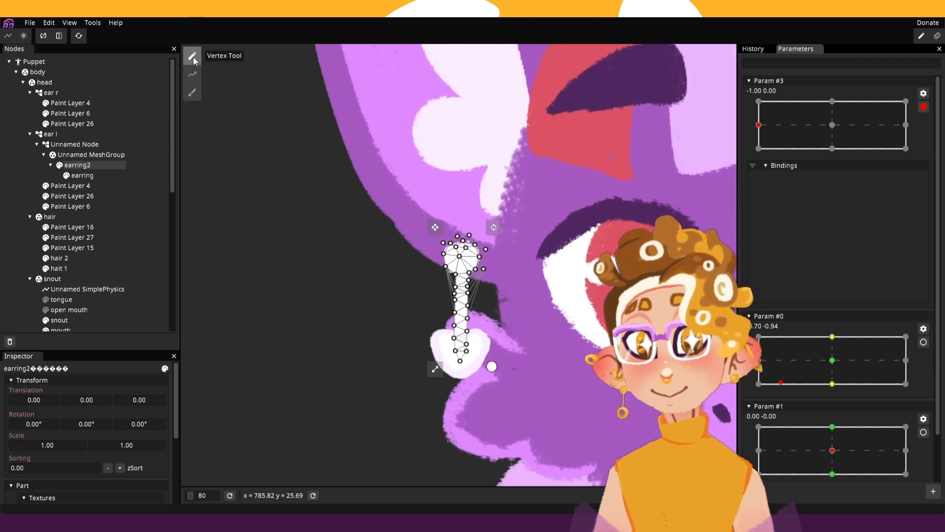
Try deforming the earring2 mesh with the 300.00 Circle Brush, and undo the stroke.
left_click(192, 74)
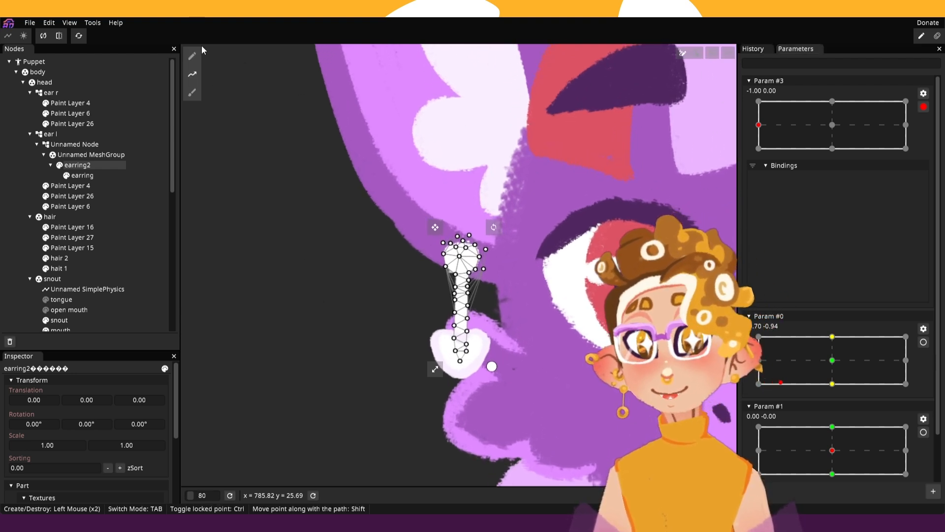
left_click(193, 58)
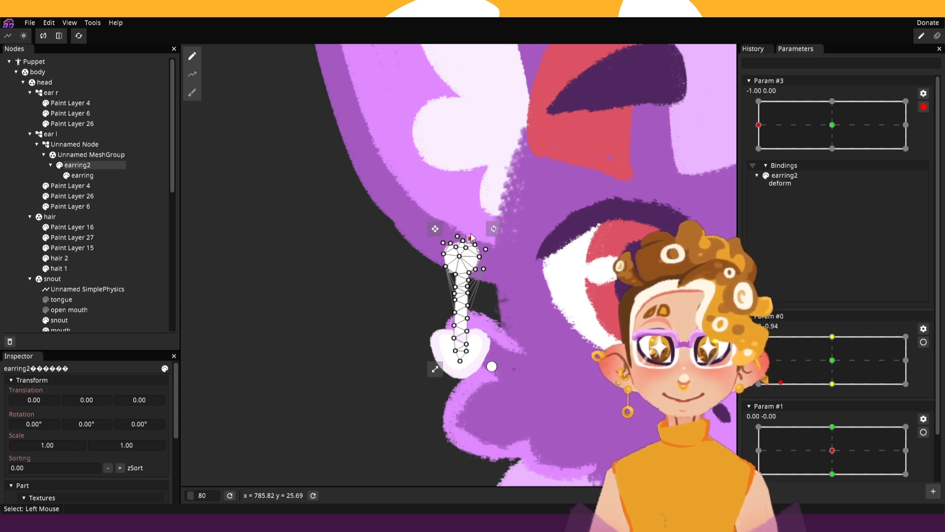
left_click(192, 92)
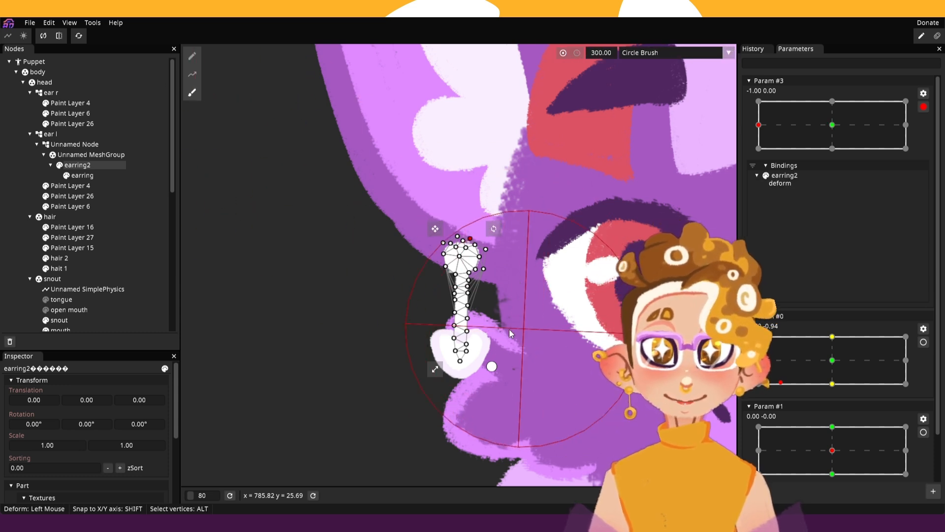
left_click(193, 56)
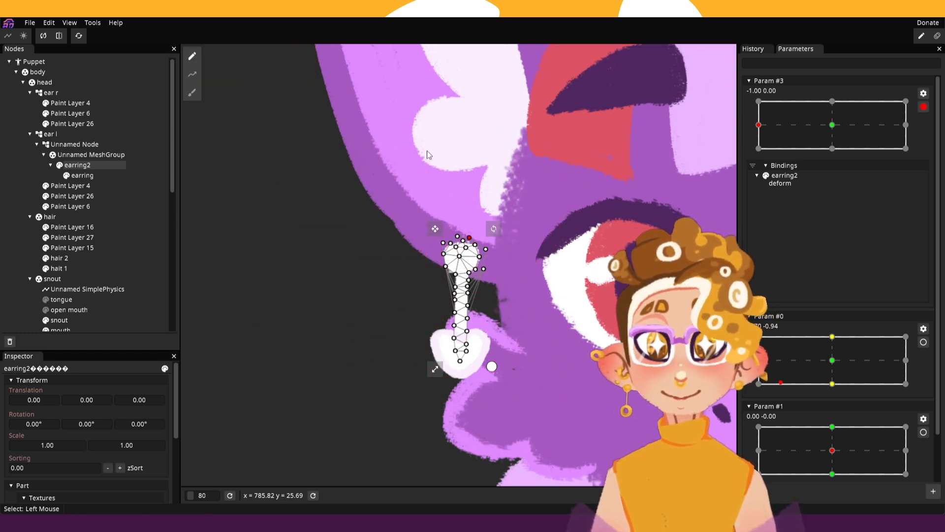
left_click(192, 92)
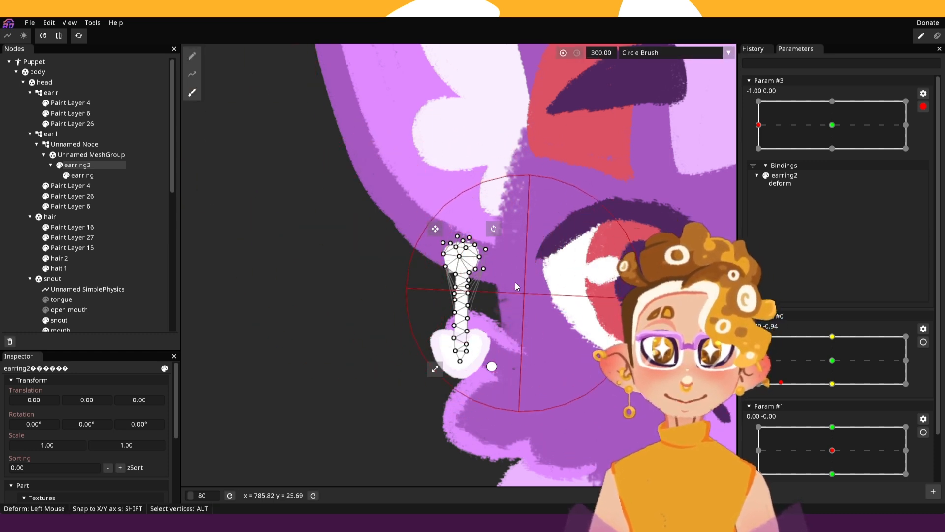
mouse_move(437, 295)
left_mouse_down()
mouse_move(481, 293)
mouse_move(458, 275)
mouse_move(445, 288)
mouse_move(496, 309)
mouse_move(455, 258)
mouse_move(430, 292)
mouse_move(473, 310)
left_mouse_up()
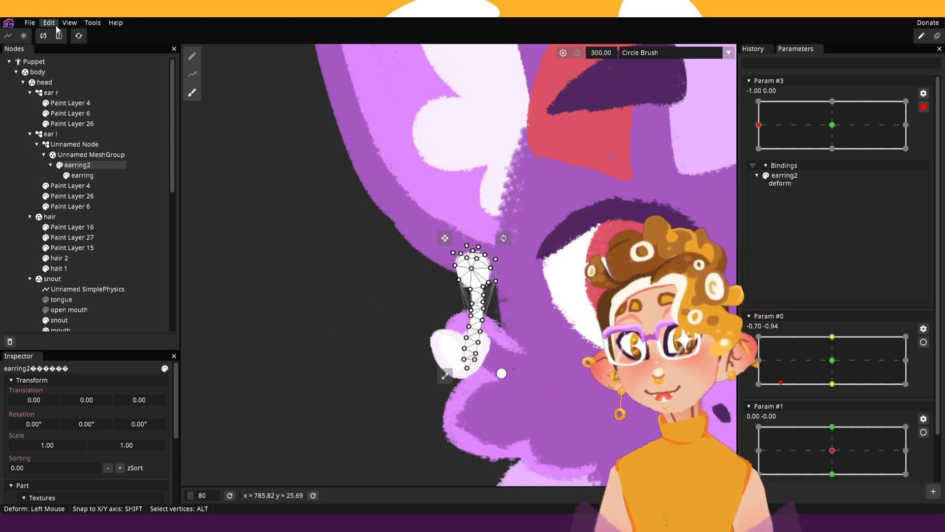
left_click(54, 24)
left_click(59, 37)
Create a five-point deform path running down the middle of earring2 and switch it to deforming.
left_click(193, 76)
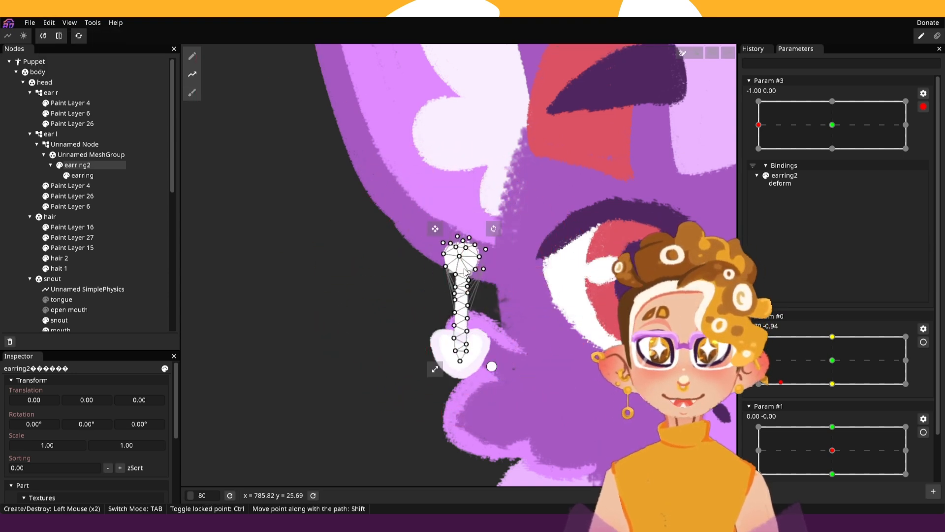
left_click(731, 53)
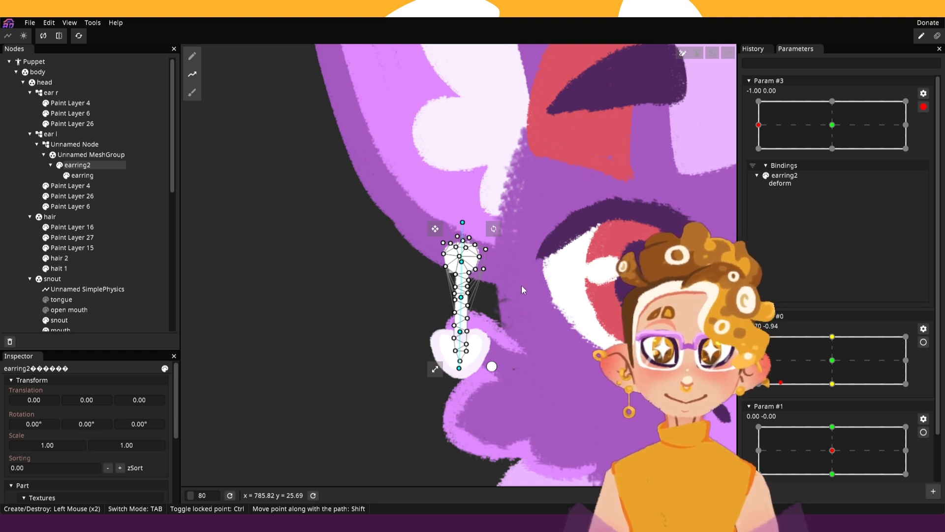
left_click(699, 56)
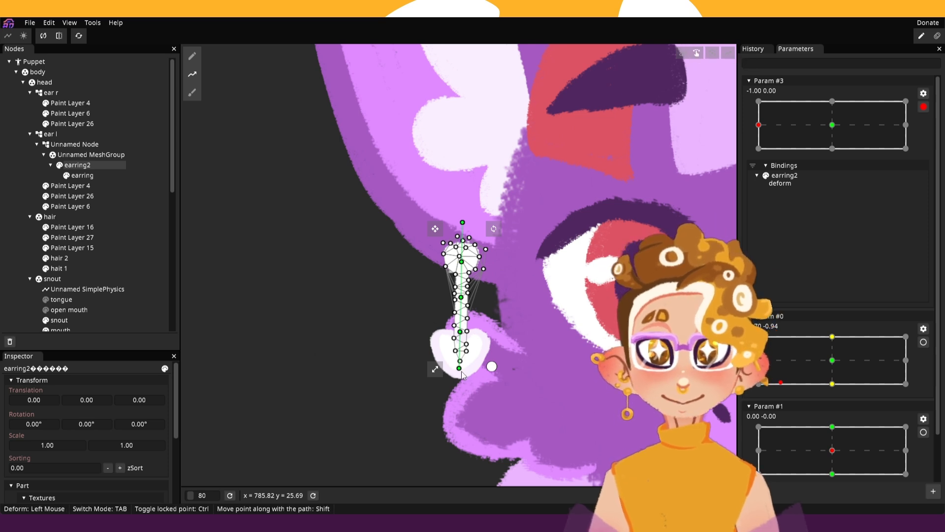
Bend the lower part of earring2 outward from the face using the path's lower points at the -1.00, 0.00 keypoint.
left_click_drag(453, 372, 371, 377)
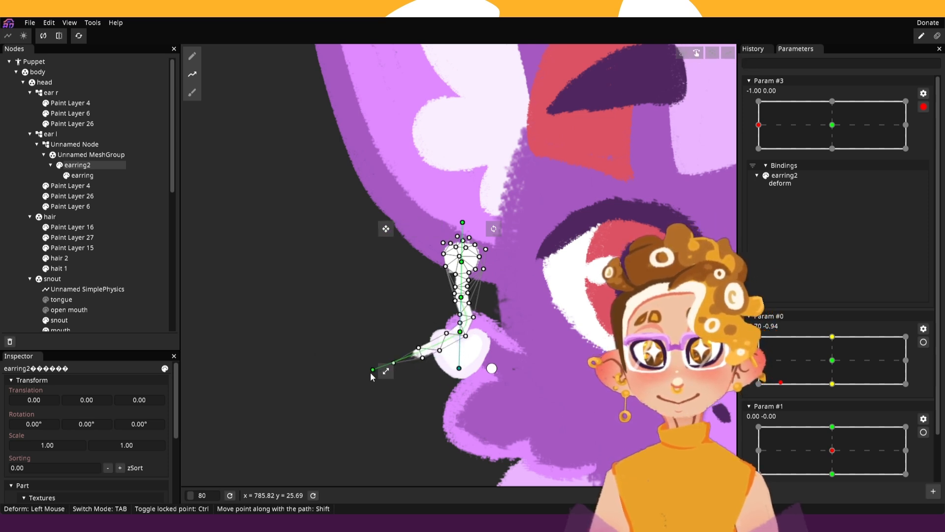
left_click_drag(463, 336, 340, 364)
left_click(49, 23)
left_click(58, 36)
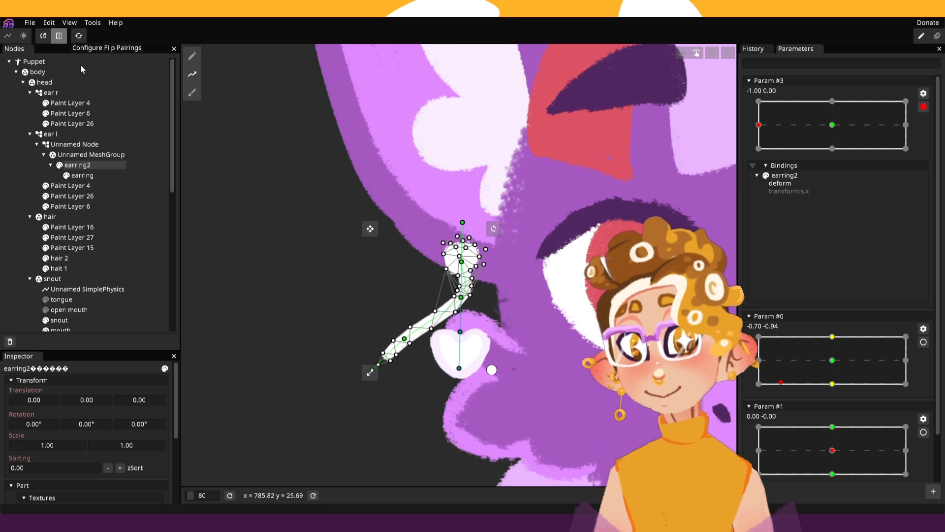
scroll(395, 359, "up", 1)
scroll(395, 423, "up", 2)
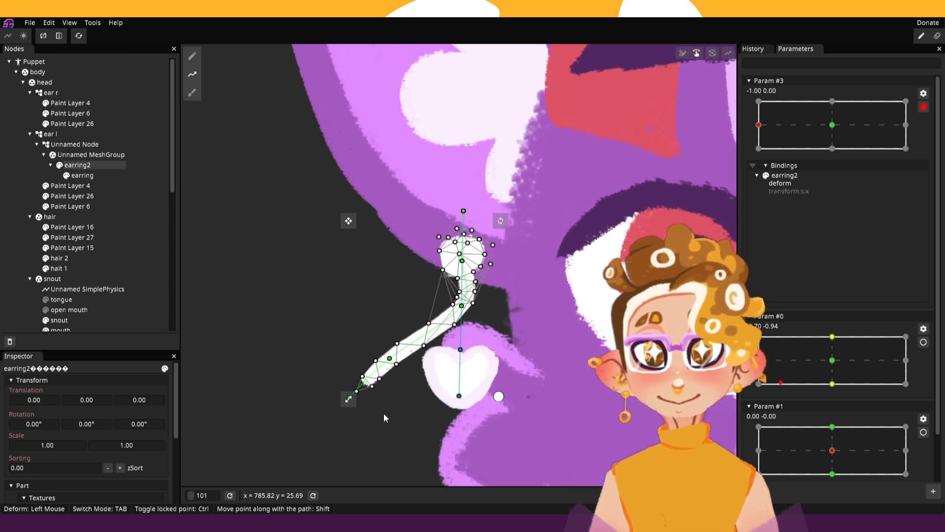
Reposition the path's middle and end points so earring2 swings outward from the ear in a smooth arc.
mouse_move(390, 363)
left_mouse_down()
mouse_move(374, 389)
mouse_move(346, 405)
mouse_move(321, 368)
mouse_move(289, 353)
left_mouse_up()
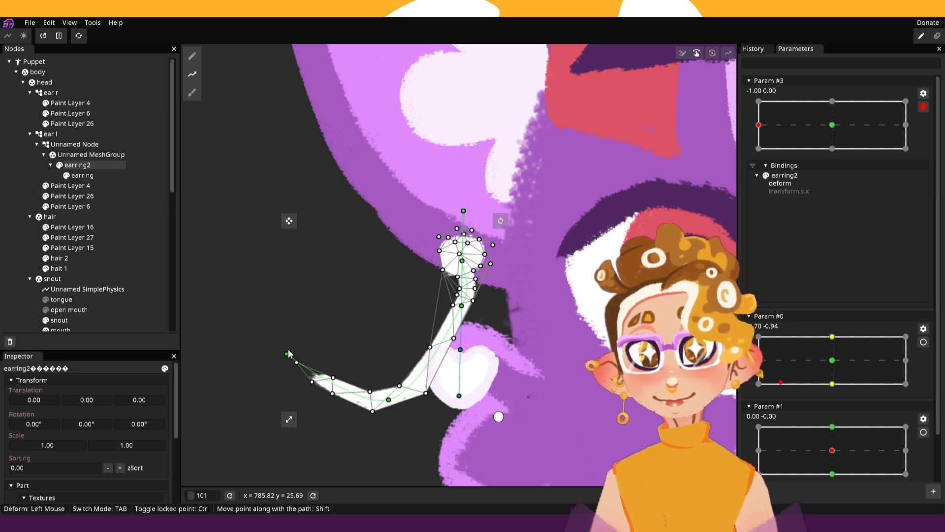
left_click_drag(386, 402, 338, 363)
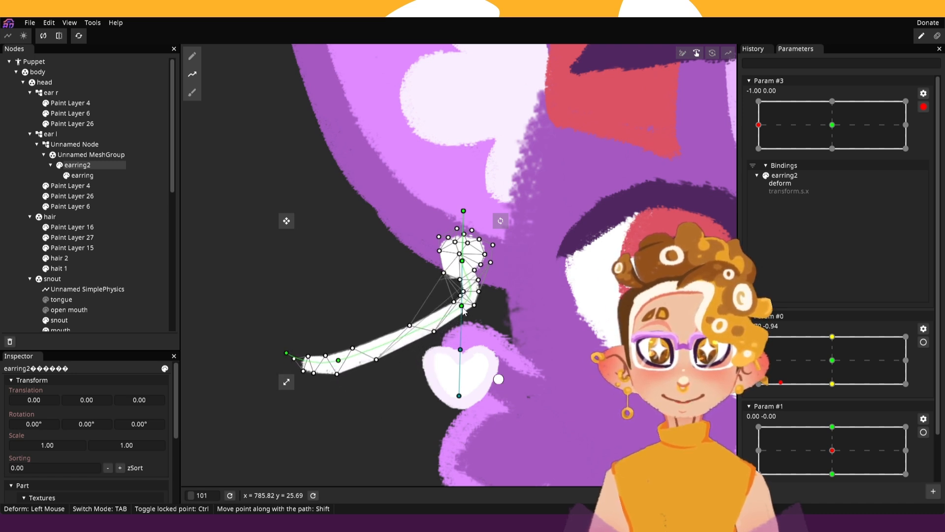
left_click_drag(462, 310, 390, 342)
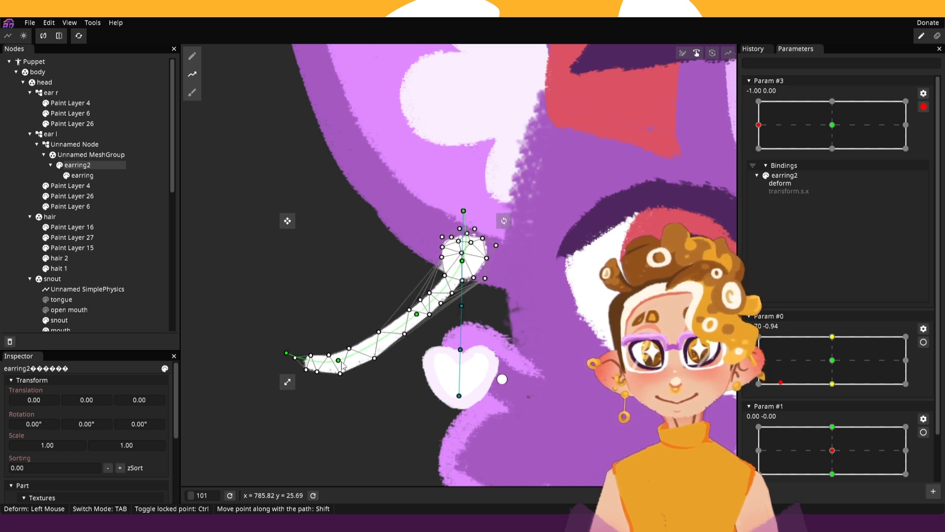
left_click_drag(343, 365, 364, 346)
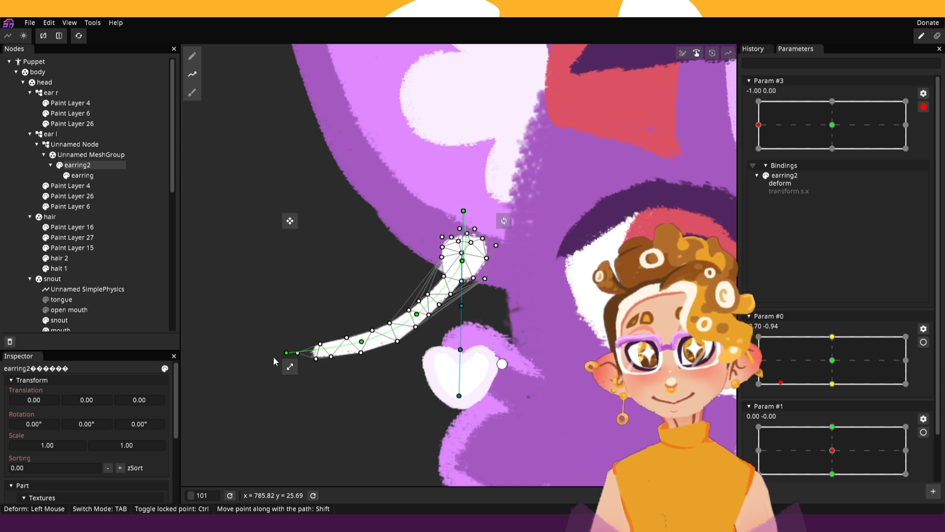
left_click_drag(290, 354, 317, 342)
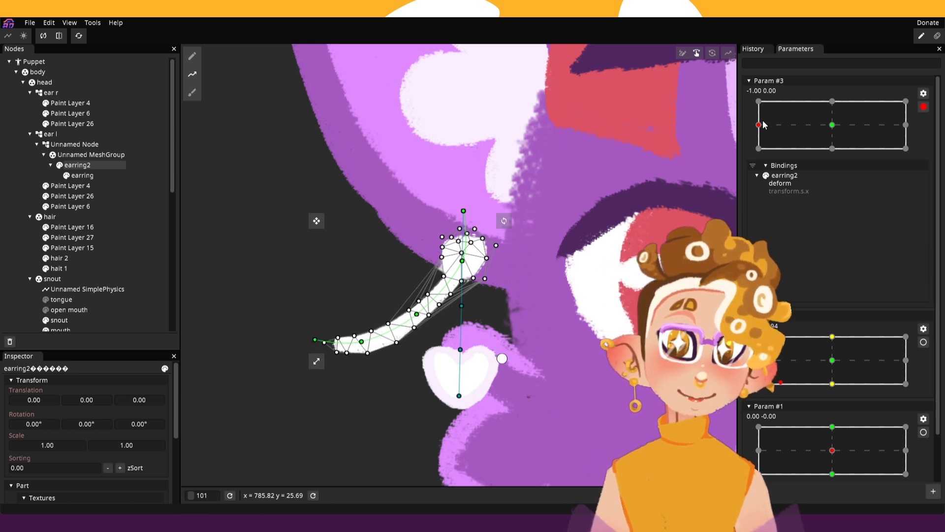
Fill Param #3's 1.00, 0.00 keypoint with the horizontally mirrored swing of earring2.
left_click(833, 125)
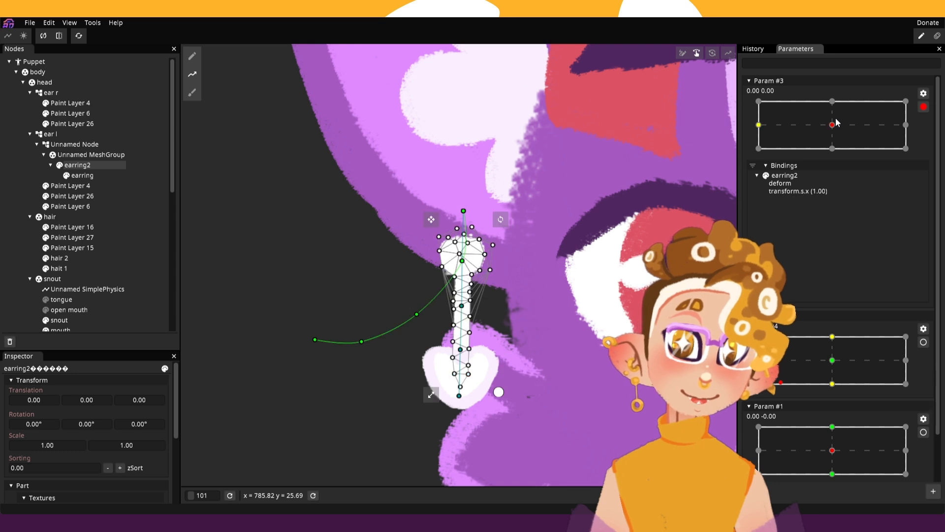
right_click(907, 128)
left_click(867, 179)
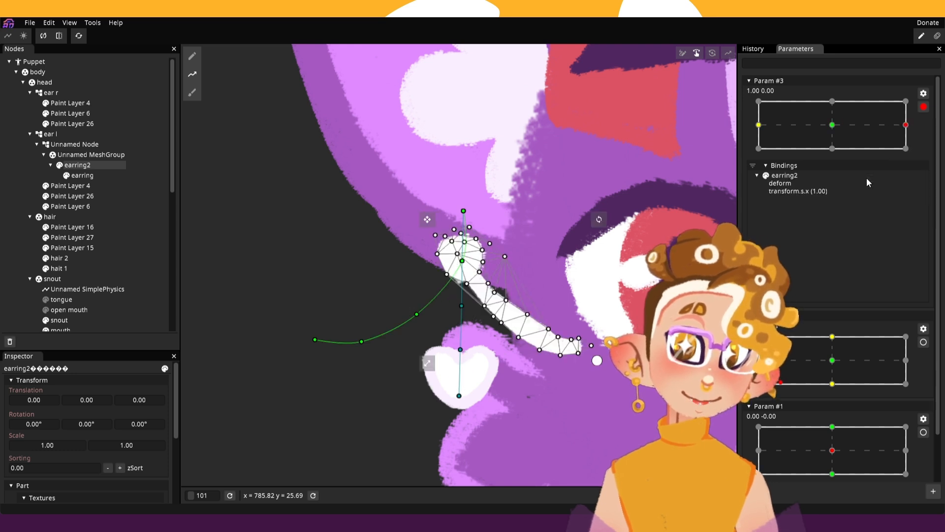
At Param #3's -1.00, 1.00 keypoint, realign the lower three points of the undeformed path with the swung-out earring2.
left_click(759, 125)
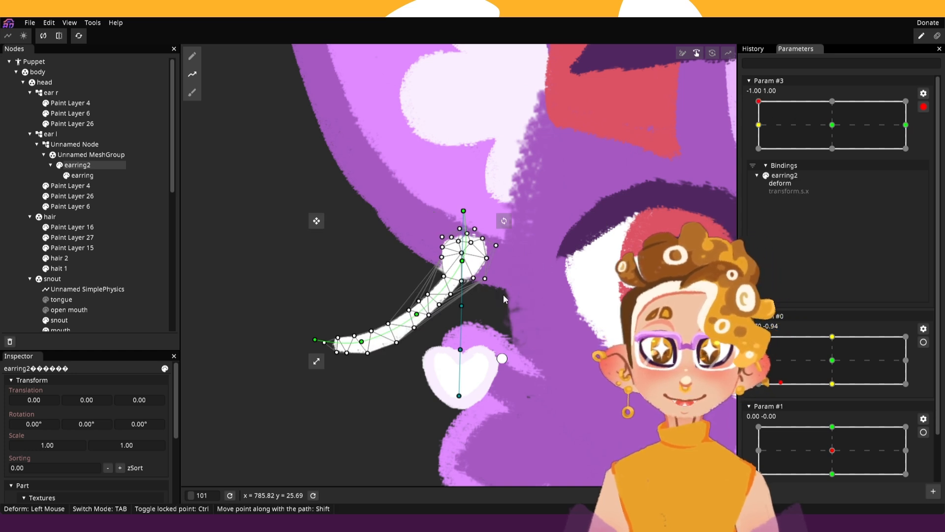
left_click(682, 53)
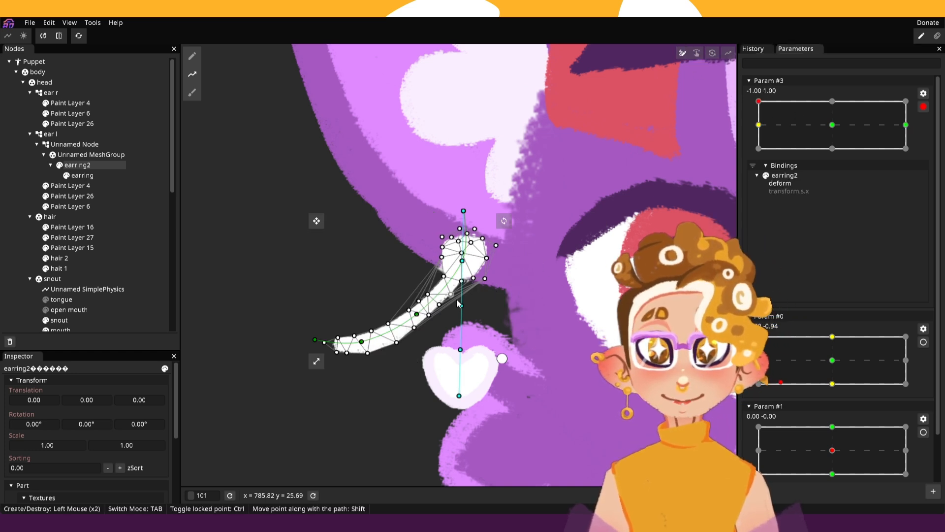
left_click_drag(466, 305, 416, 322)
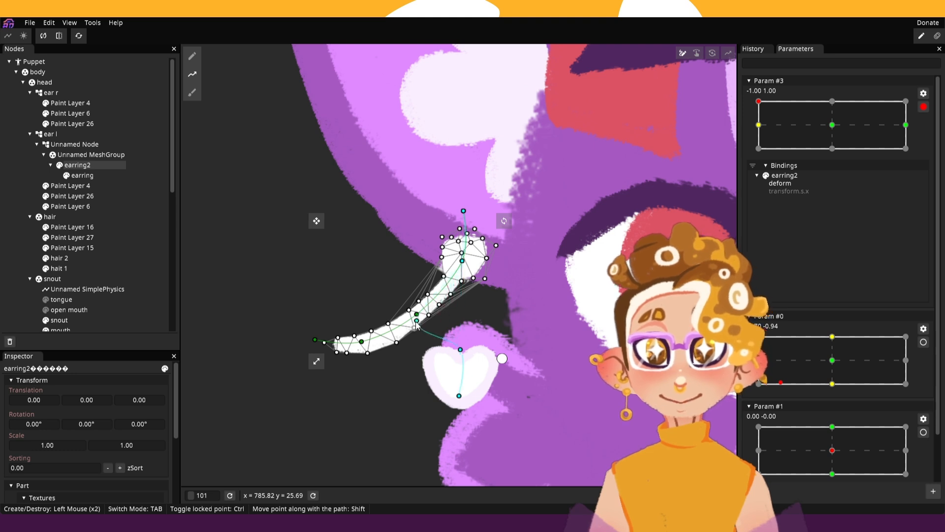
left_click_drag(462, 350, 361, 357)
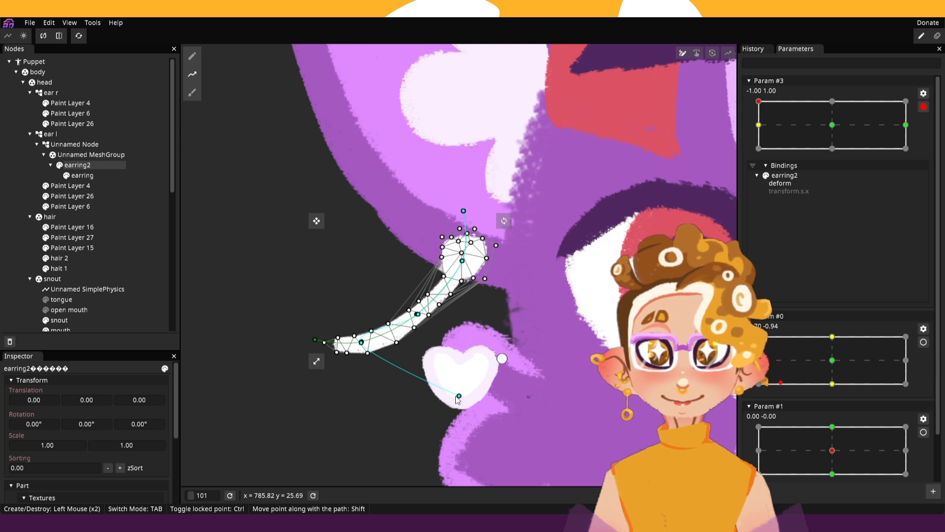
left_click_drag(458, 397, 319, 355)
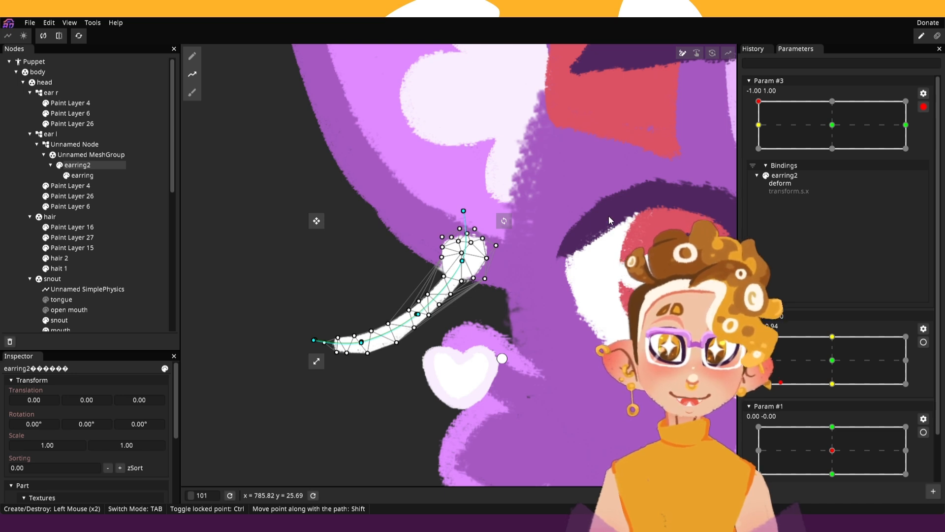
left_click(760, 125)
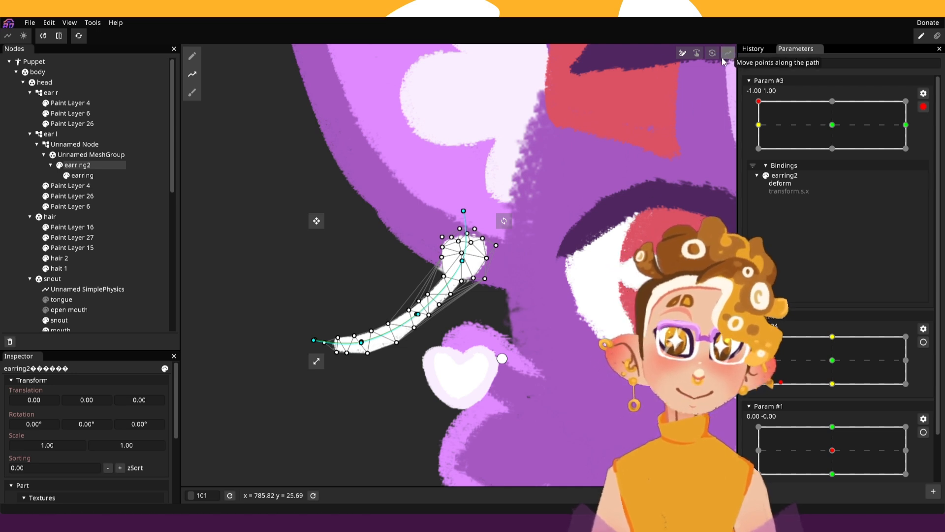
At Param #3's -1.00, 1.00 keypoint, curl the lower part of earring2 upward in a smooth arc using the deform path's lower points.
left_click(700, 54)
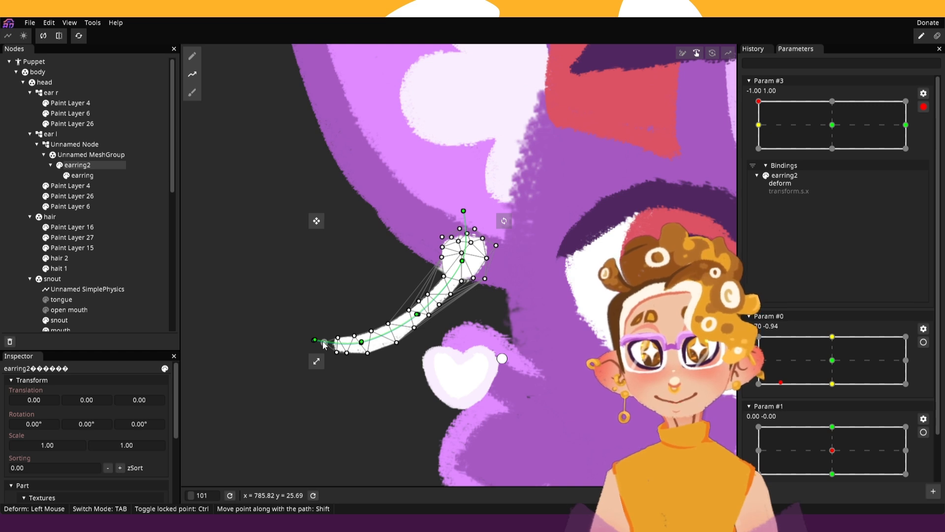
left_click_drag(311, 332, 328, 284)
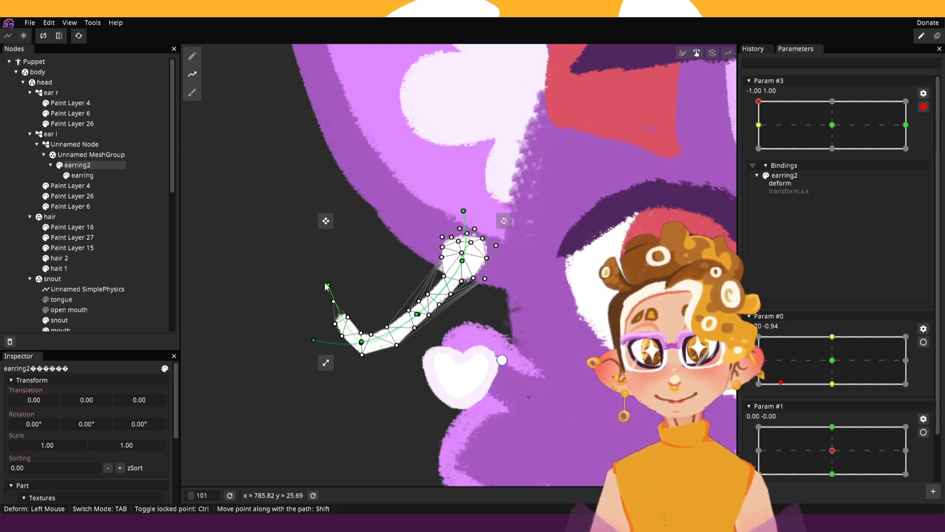
left_click_drag(360, 339, 415, 310)
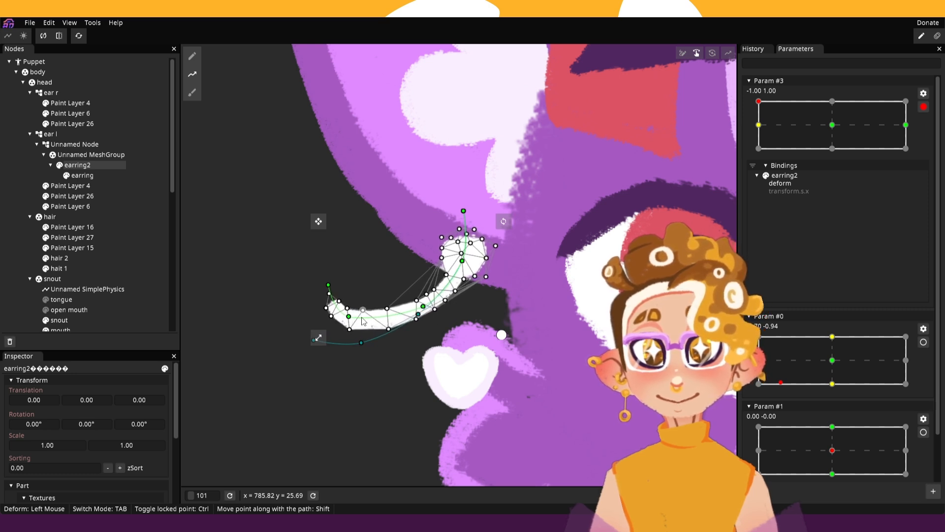
left_click_drag(348, 316, 363, 316)
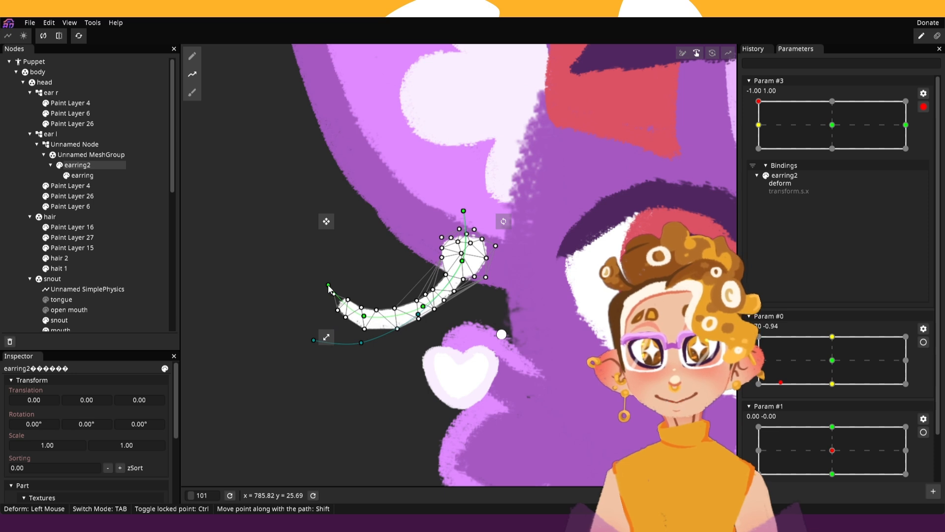
left_click_drag(329, 288, 327, 261)
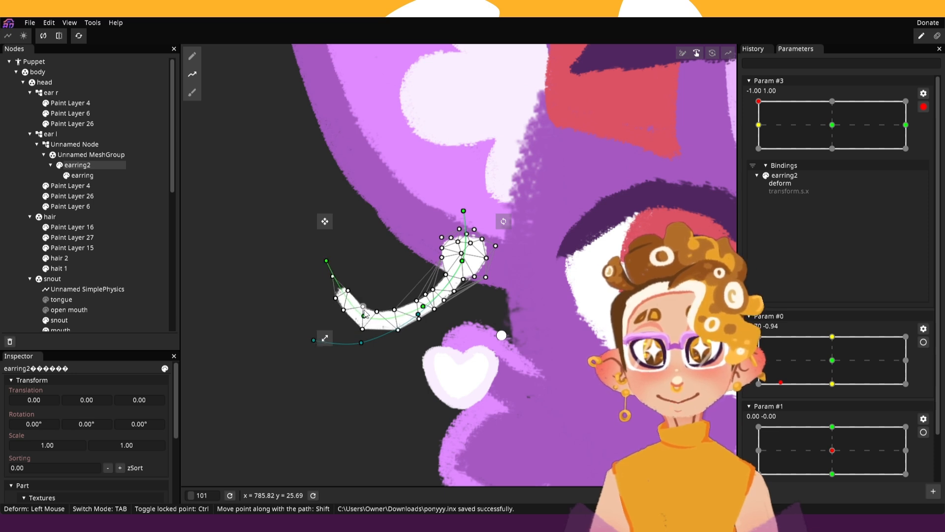
left_click_drag(364, 312, 367, 300)
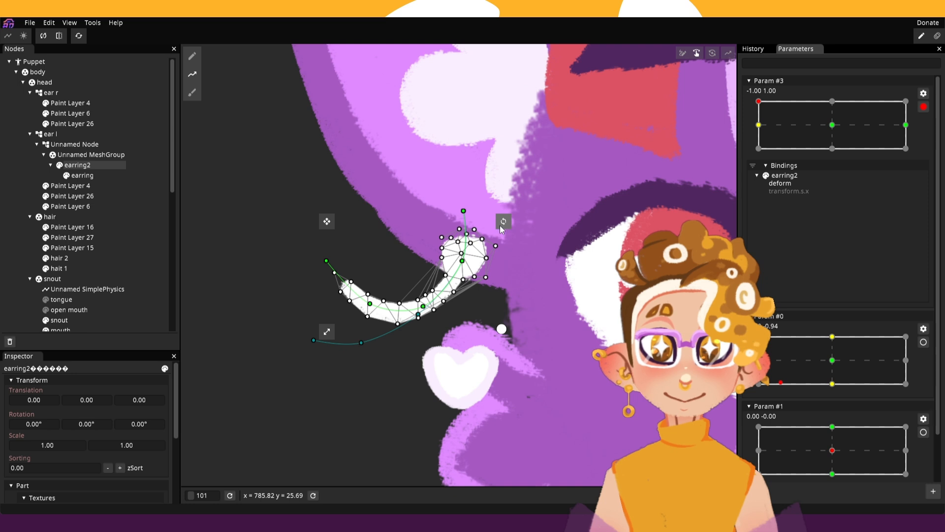
Compare the pose with the -1.00, 0.00 keypoint, and at -1.00, 1.00 rotate earring2 to 13.90° and shift it to -15.76, -4.93.
left_click(832, 124)
left_click(758, 129)
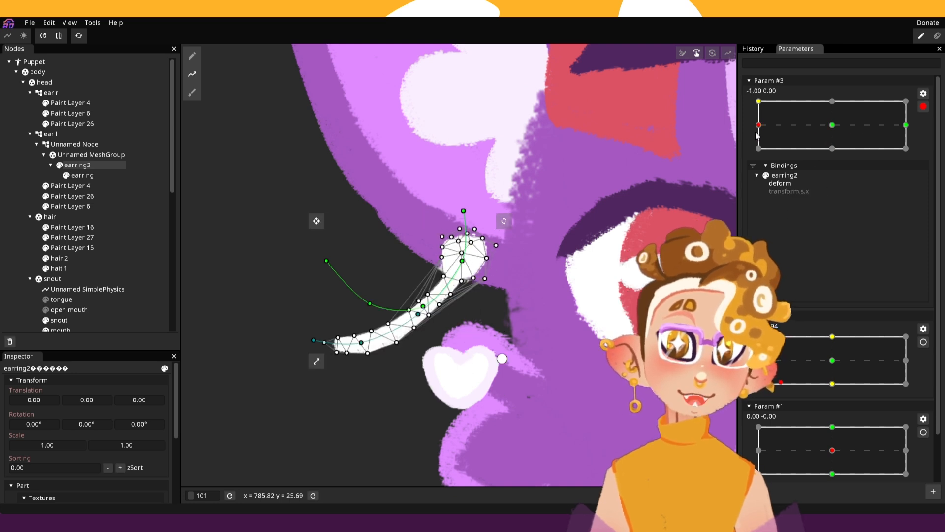
left_click(759, 101)
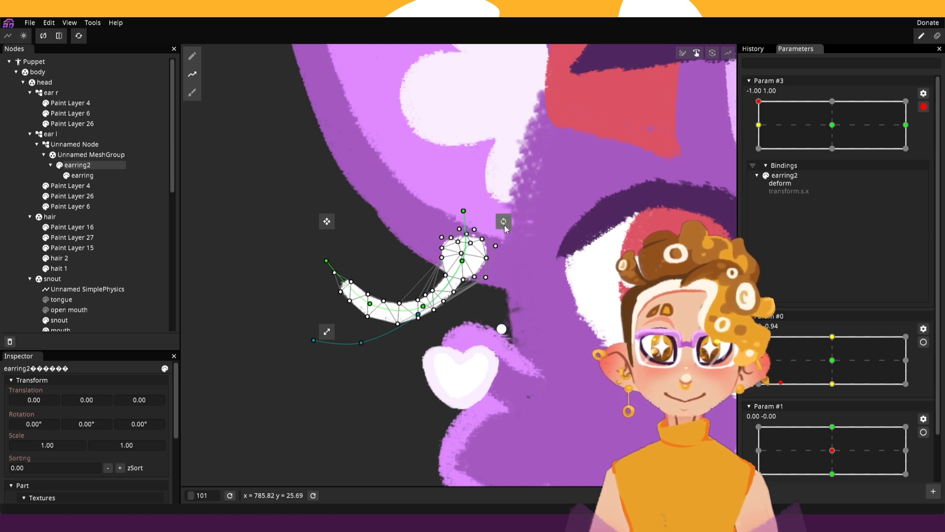
left_click_drag(505, 228, 518, 241)
left_click_drag(340, 223, 332, 221)
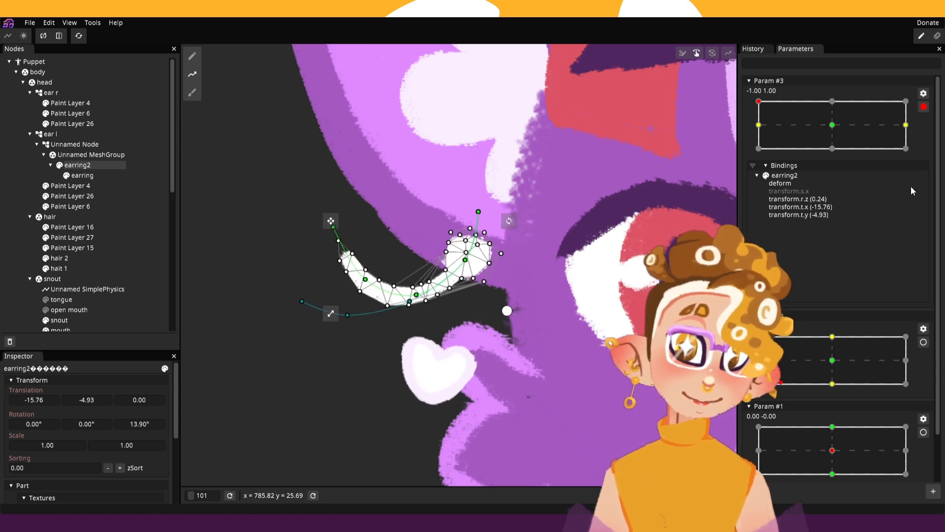
Switch to Param #3's -1.00, -1.00 keypoint and restart the Path Deform Tool on earring2 to clear the old path.
left_click(766, 116)
mouse_move(766, 114)
left_mouse_down()
mouse_move(762, 102)
mouse_move(762, 121)
left_mouse_up()
left_click(762, 144)
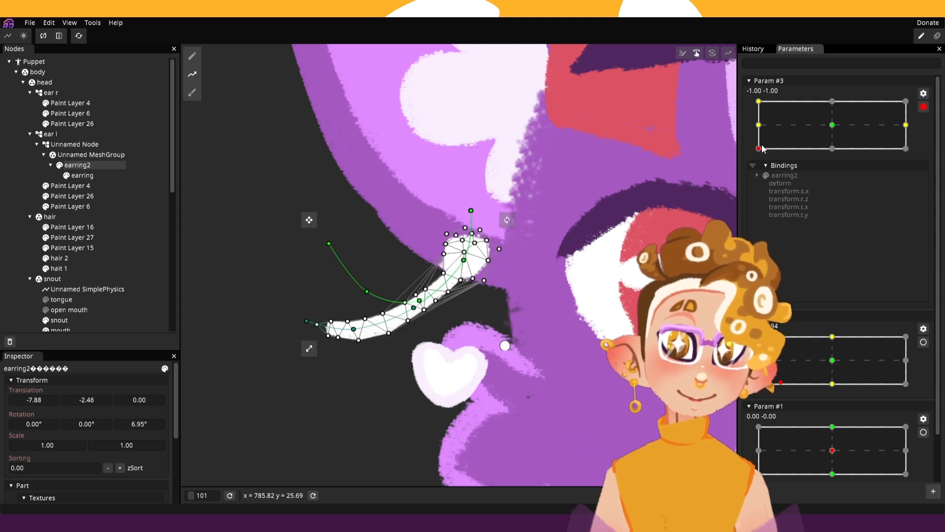
left_click(683, 53)
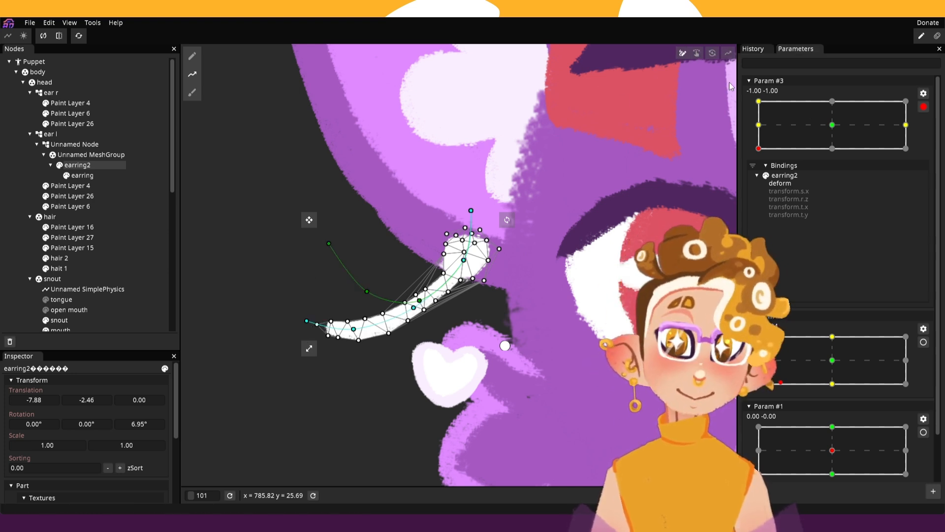
left_click(697, 53)
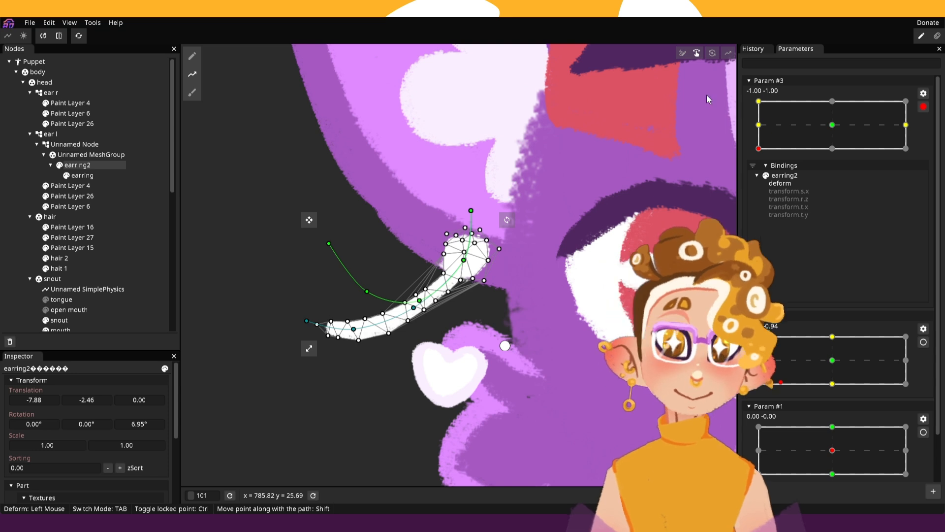
left_click(683, 53)
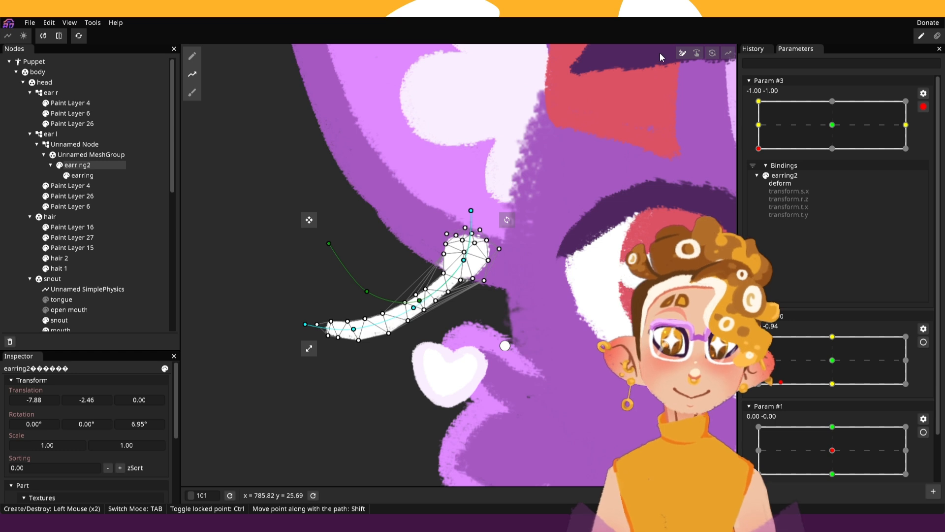
left_click(697, 53)
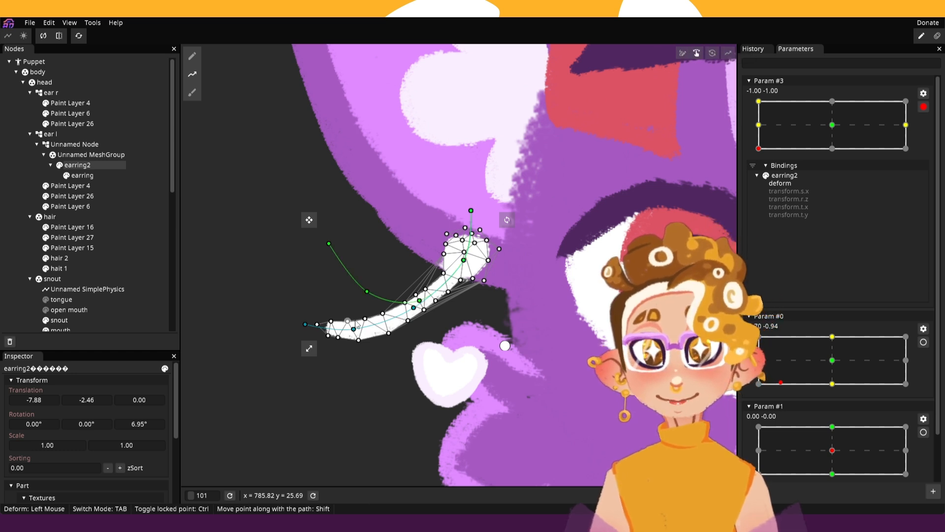
left_click_drag(368, 293, 367, 293)
left_click(192, 72)
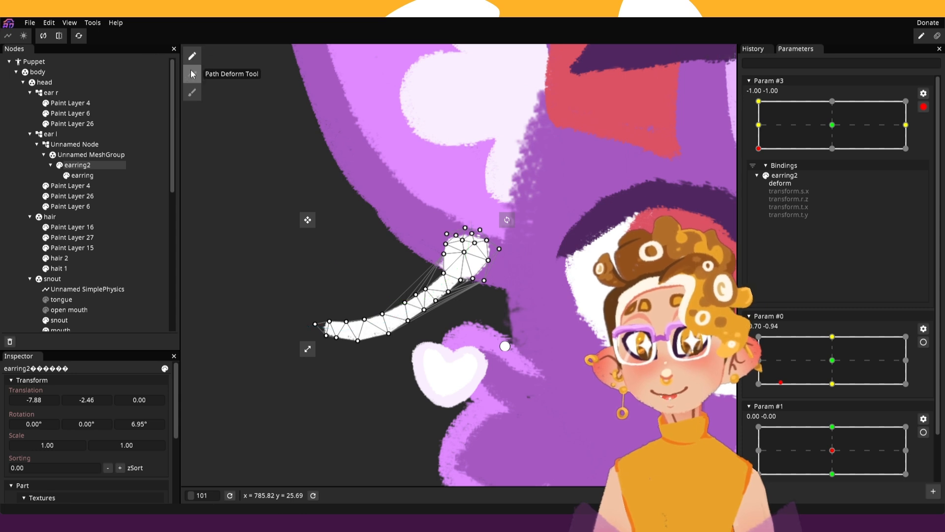
left_click(191, 72)
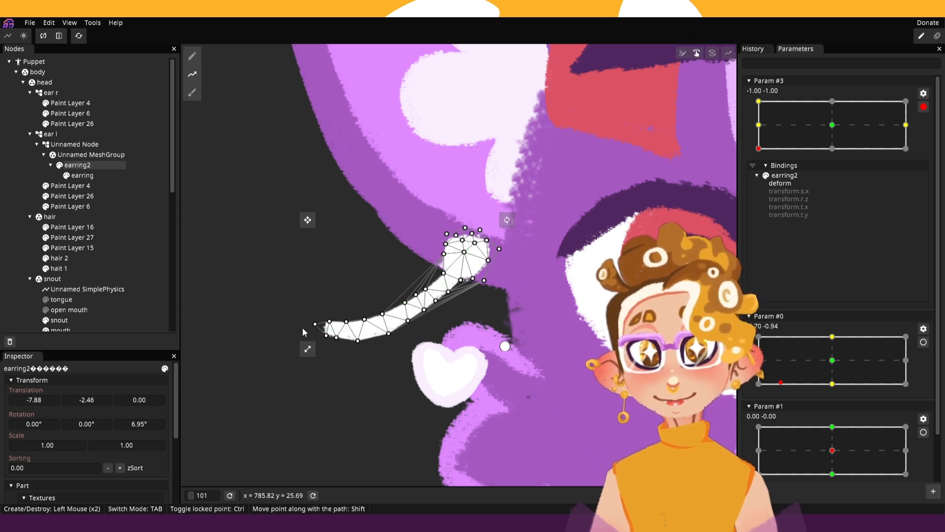
double_click(302, 326)
double_click(365, 331)
left_click_drag(302, 327, 306, 326)
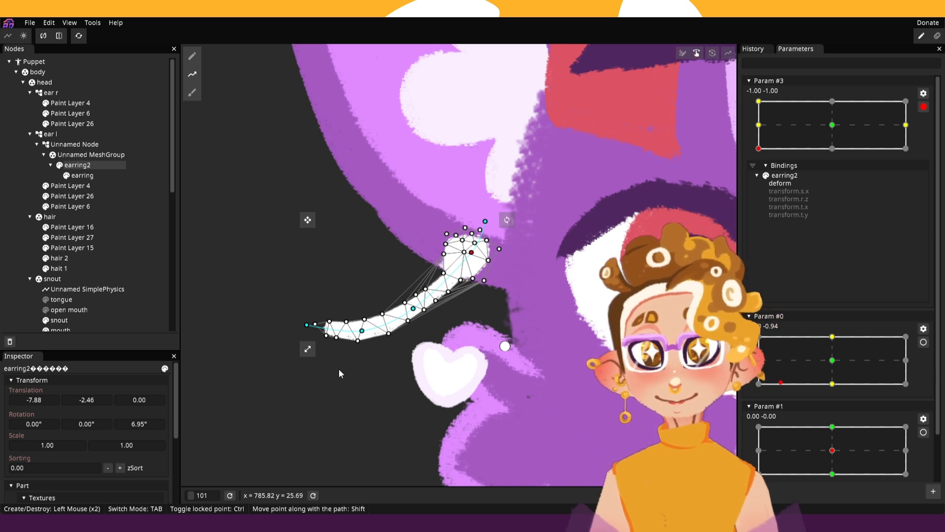
mouse_move(307, 338)
left_mouse_down()
mouse_move(324, 353)
mouse_move(306, 326)
mouse_move(420, 384)
mouse_move(307, 325)
mouse_move(321, 327)
left_mouse_up()
left_click(187, 58)
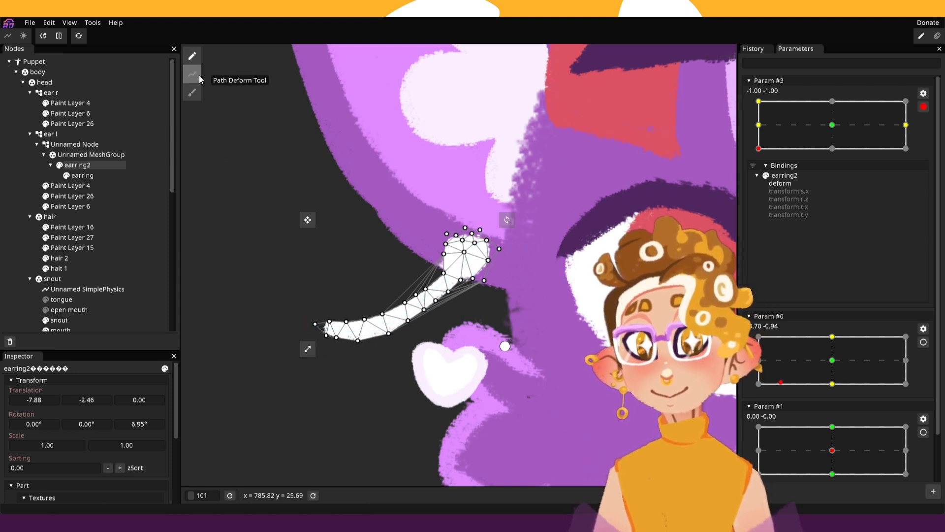
Define a new five-point deform path along earring2 from tip to ear and swing its lower part downward at the -1.00, -1.00 keypoint.
left_click(193, 75)
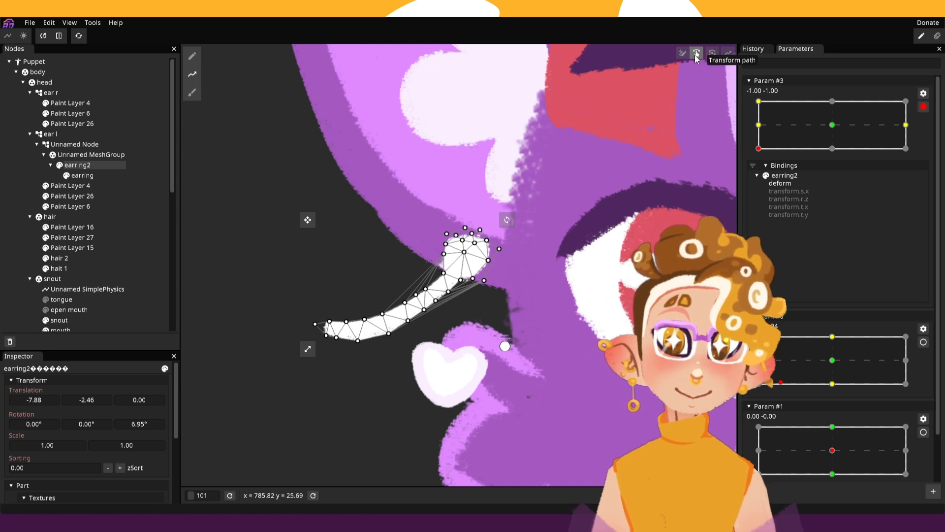
left_click(684, 54)
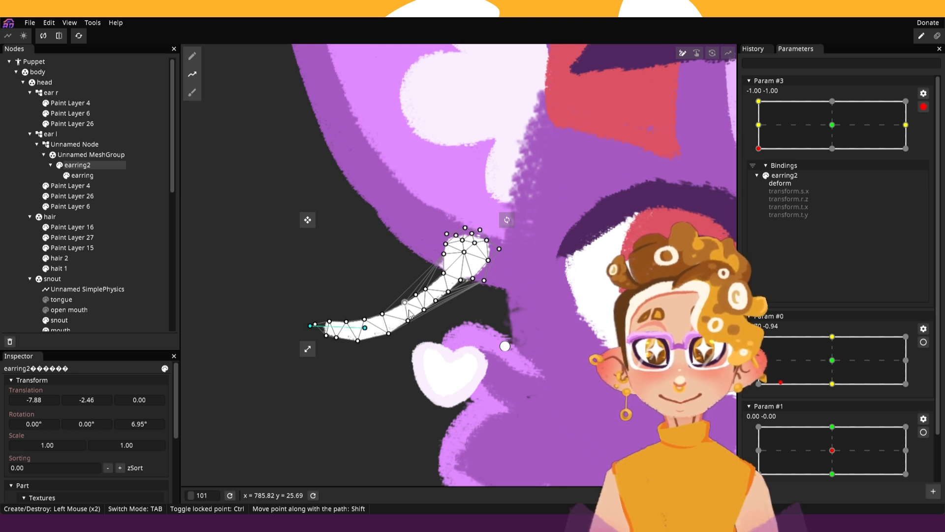
double_click(482, 217)
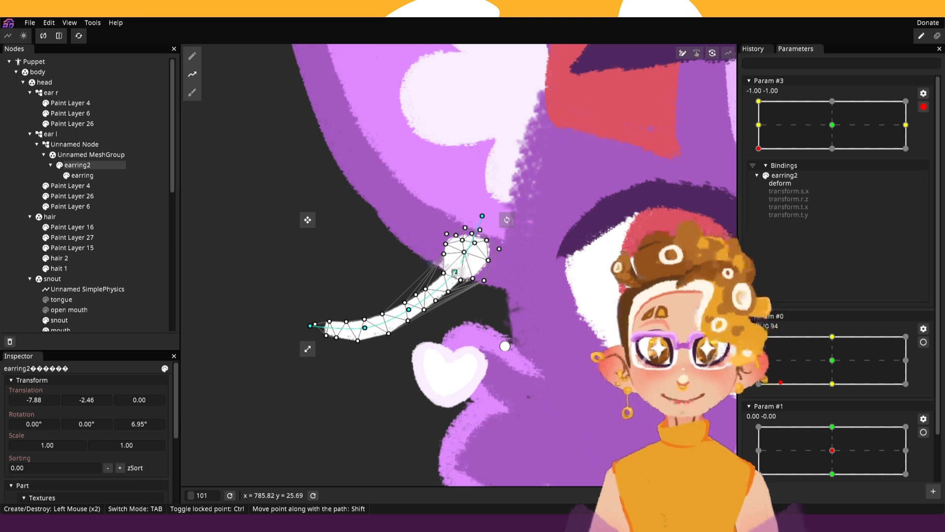
left_click(697, 53)
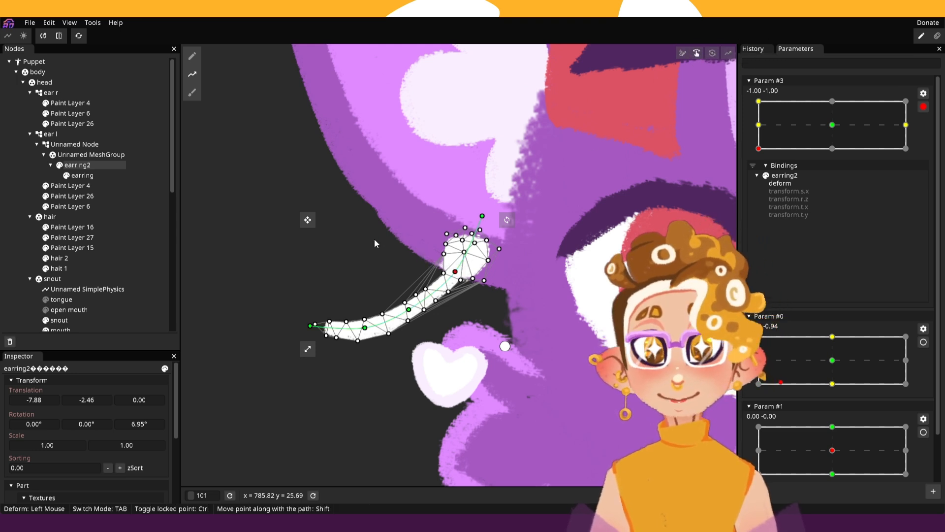
left_click_drag(312, 328, 336, 384)
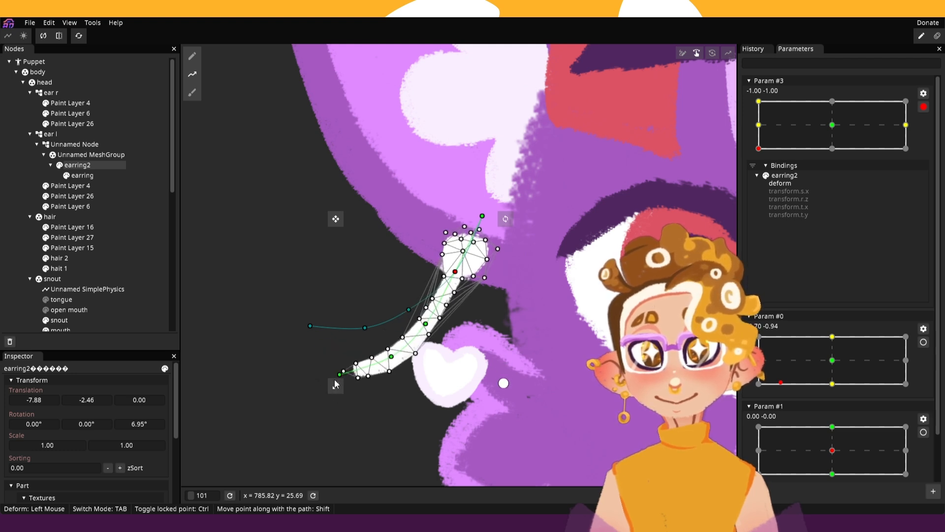
Align the undeformed path's end with earring2's tip and pull the deformed path's two lowest points farther down.
left_click(682, 52)
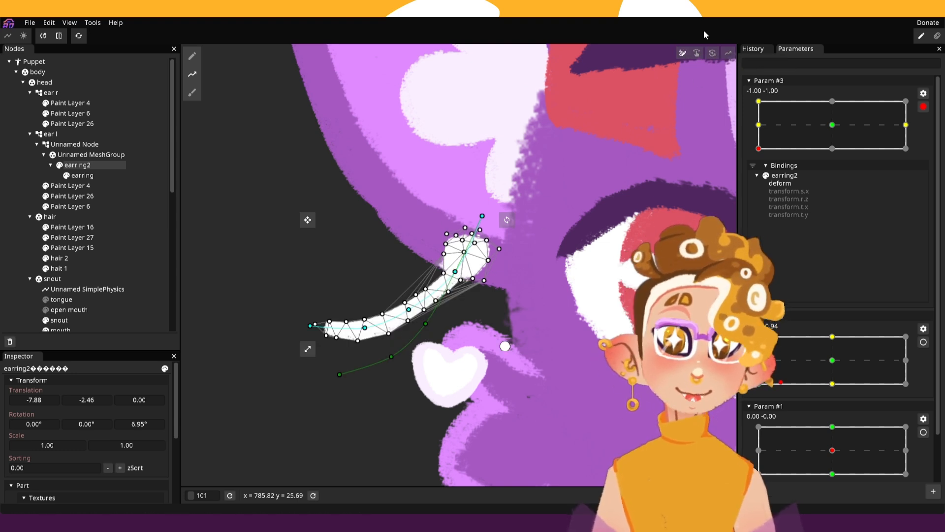
left_click(696, 52)
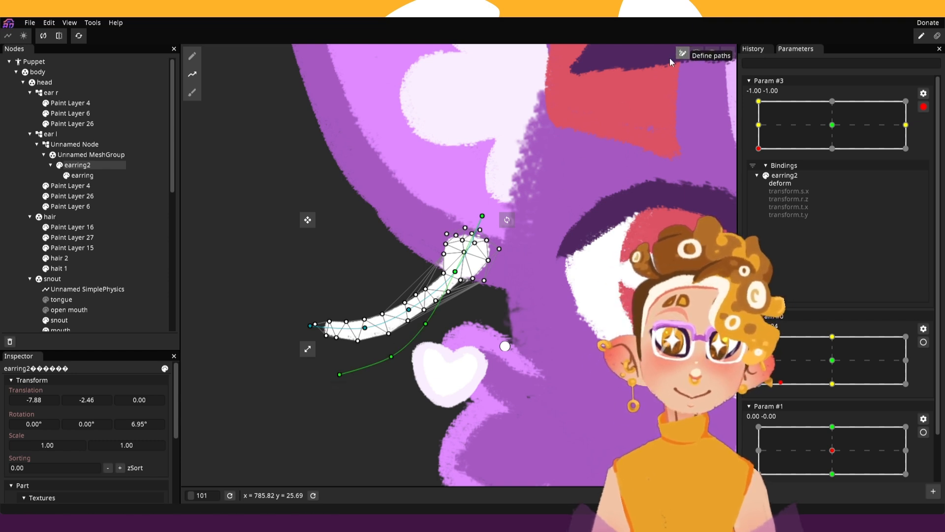
left_click(683, 53)
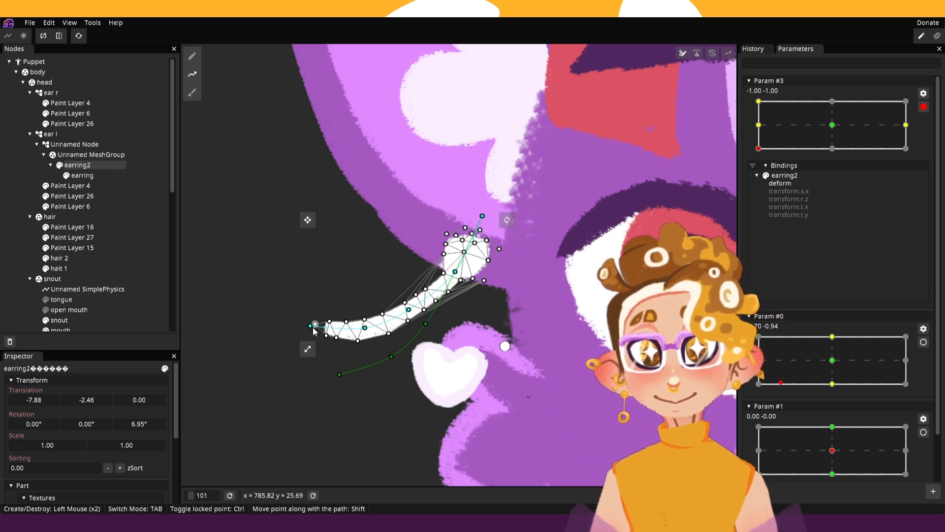
left_click_drag(311, 328, 315, 324)
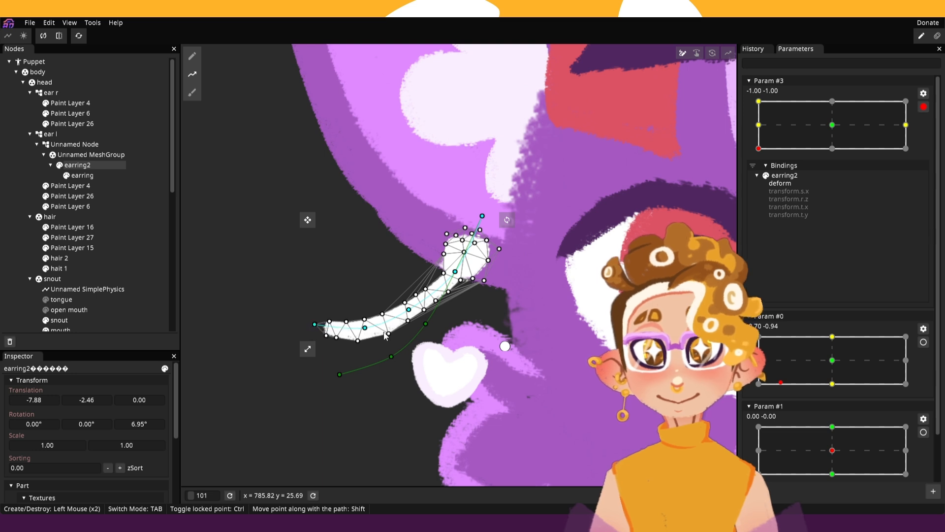
left_click(696, 52)
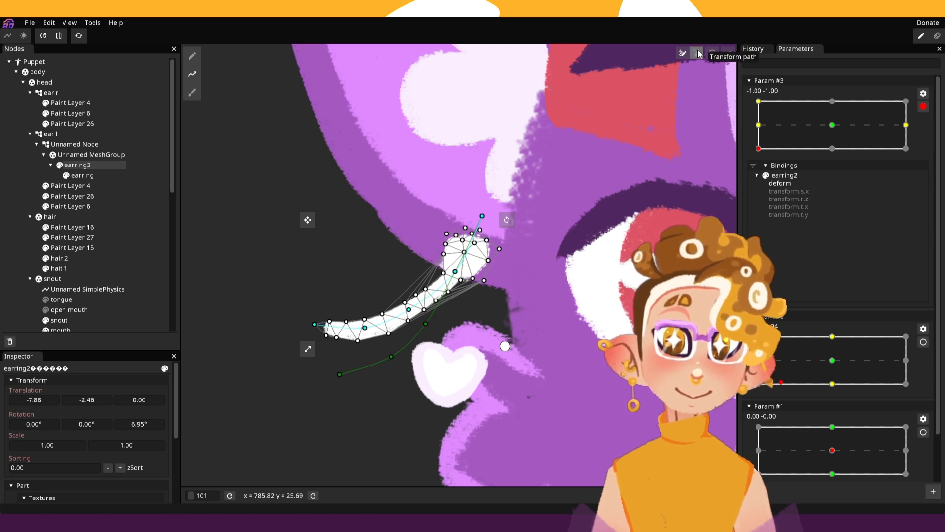
left_click_drag(339, 376, 346, 387)
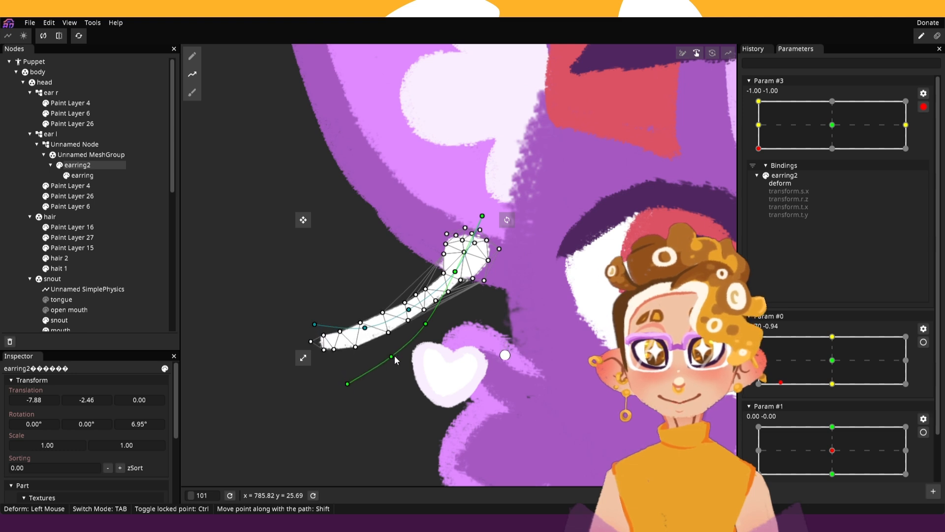
mouse_move(394, 356)
left_mouse_down()
mouse_move(388, 362)
mouse_move(398, 365)
left_mouse_up()
Stretch earring2 vertically to a scale of 1.05 and rotate it to -1.43° at the -1.00, -1.00 keypoint.
left_click_drag(307, 358, 307, 364)
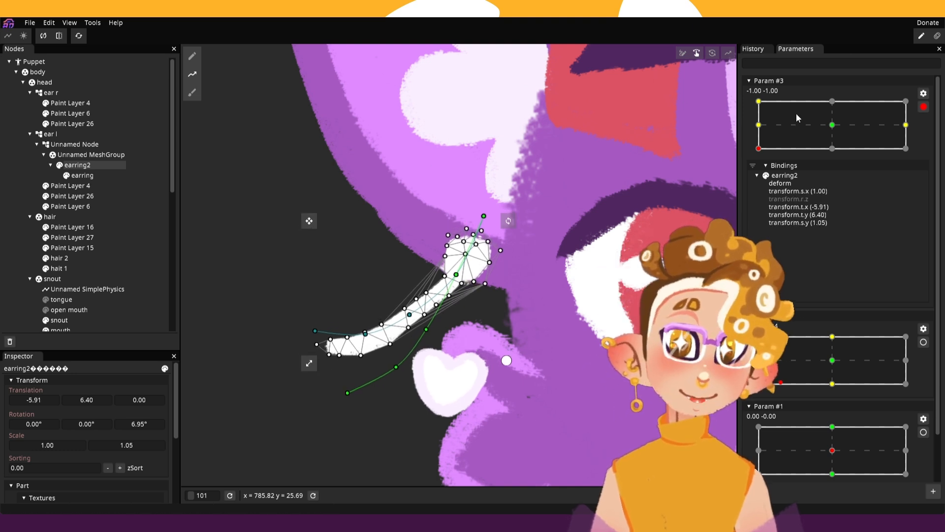
left_click(759, 140)
mouse_move(759, 140)
left_mouse_down()
mouse_move(759, 99)
mouse_move(758, 150)
left_mouse_up()
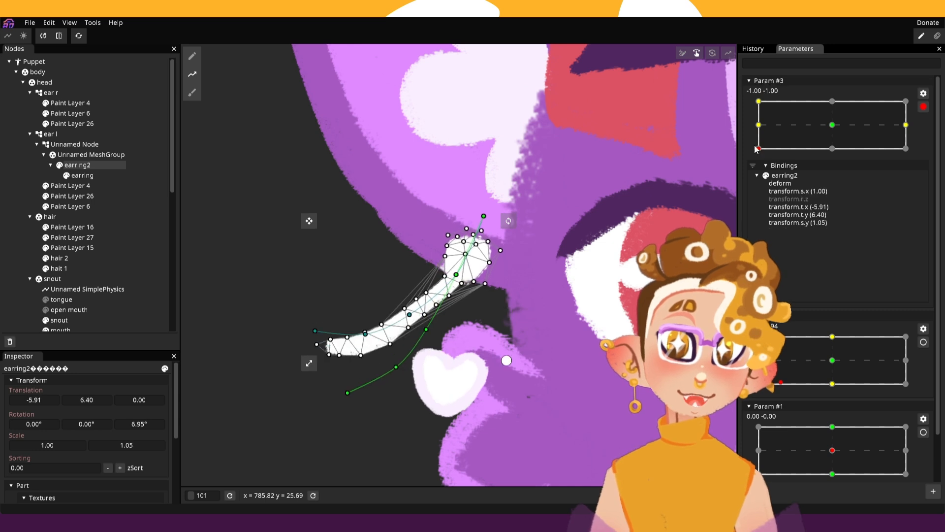
left_click_drag(509, 220, 497, 202)
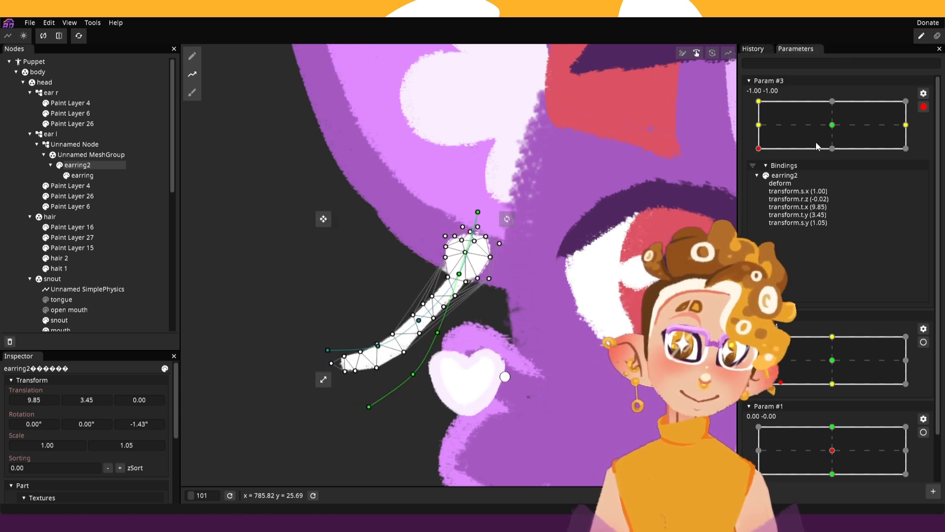
Reset earring2's bindings at Param #3's 0.00, -1.00 keypoint.
left_click(772, 139)
left_click_drag(773, 135, 846, 158)
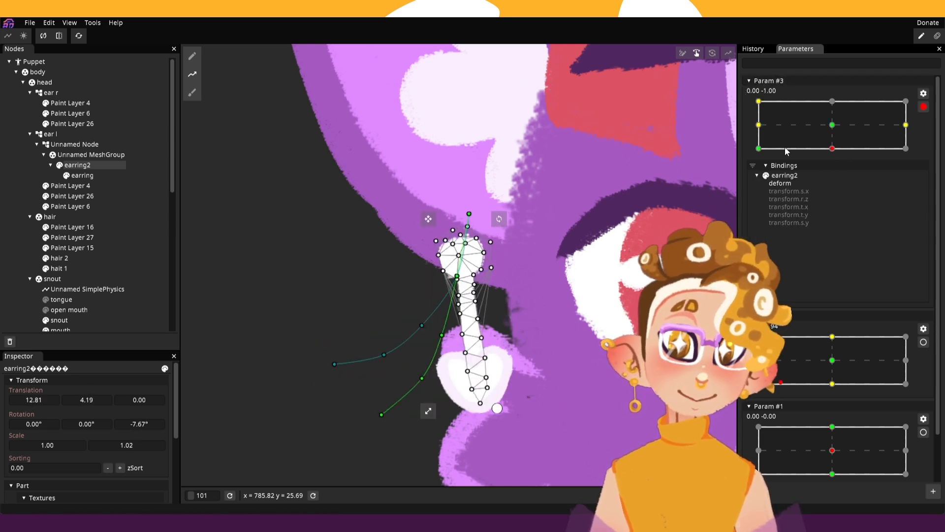
right_click(832, 148)
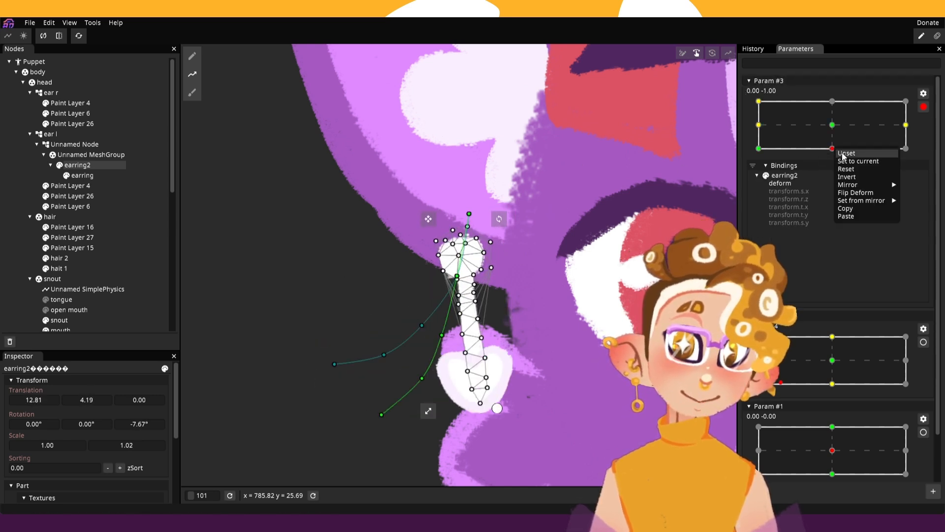
left_click(843, 154)
right_click(832, 148)
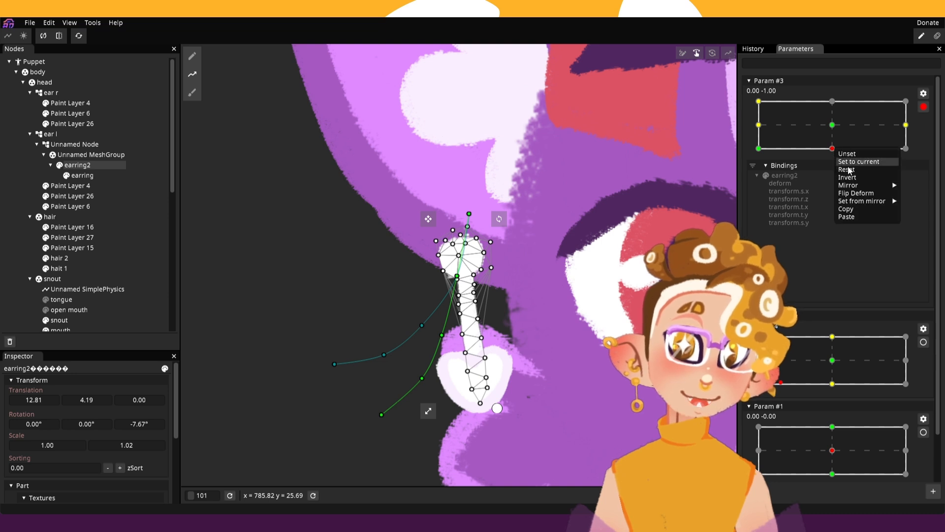
mouse_move(847, 185)
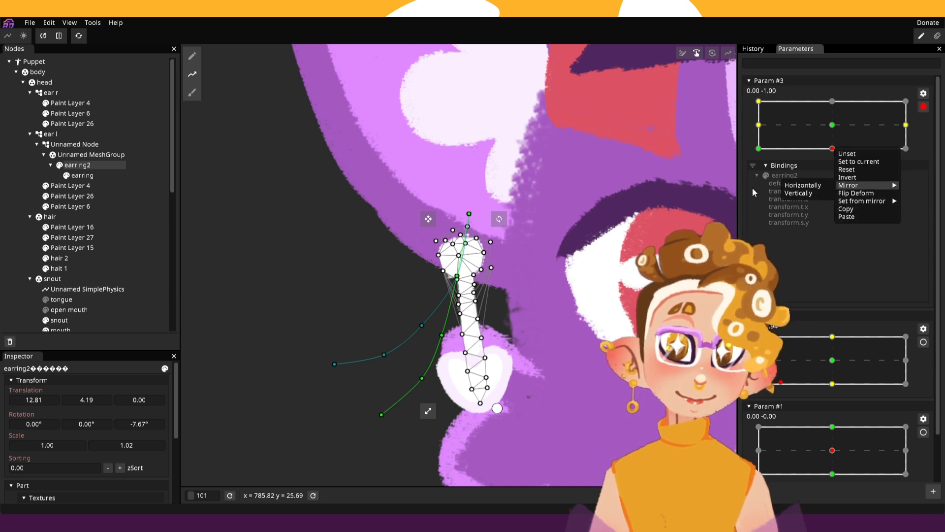
left_click(759, 149)
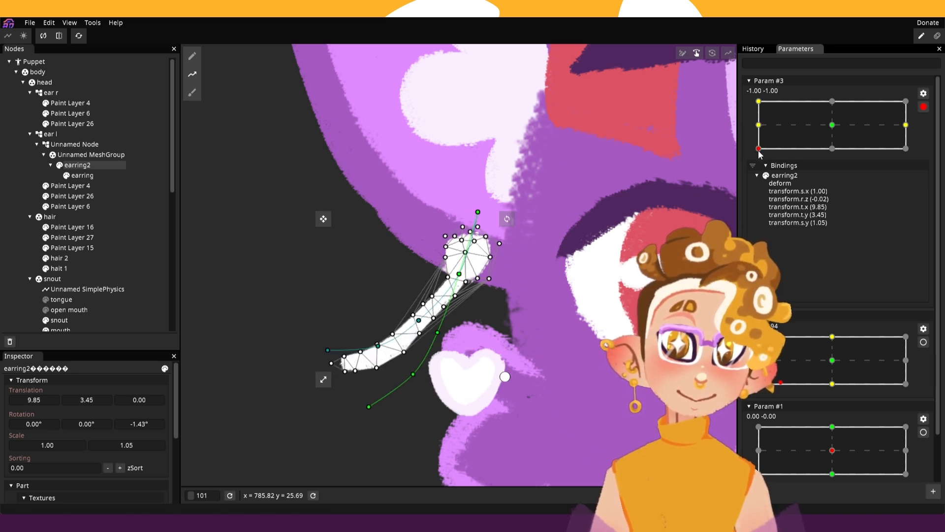
left_click(832, 149)
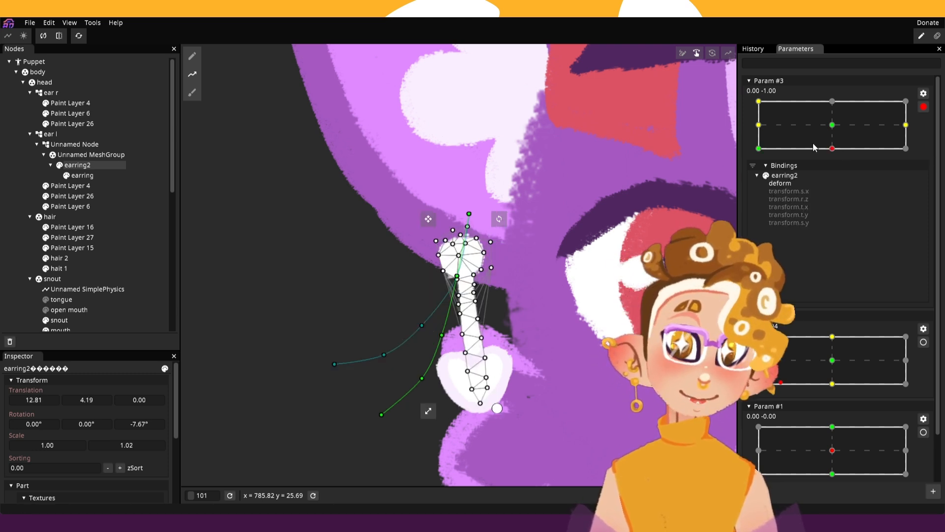
right_click(832, 149)
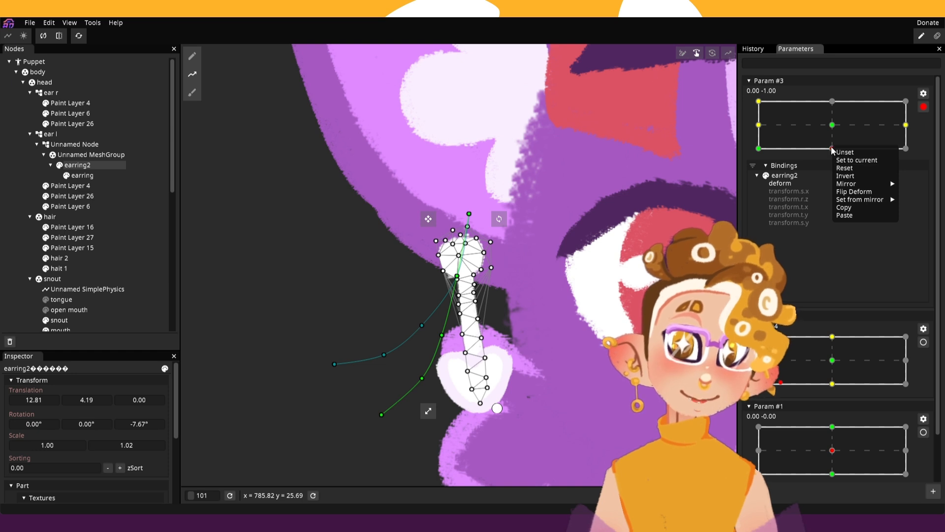
left_click(844, 168)
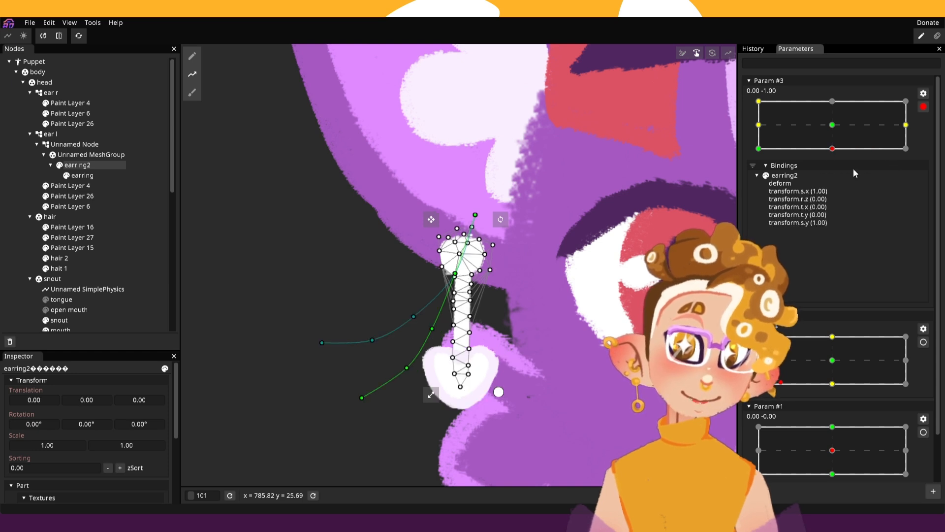
Reset earring2's bindings at Param #3's 0.00, 1.00 keypoint.
left_click(832, 102)
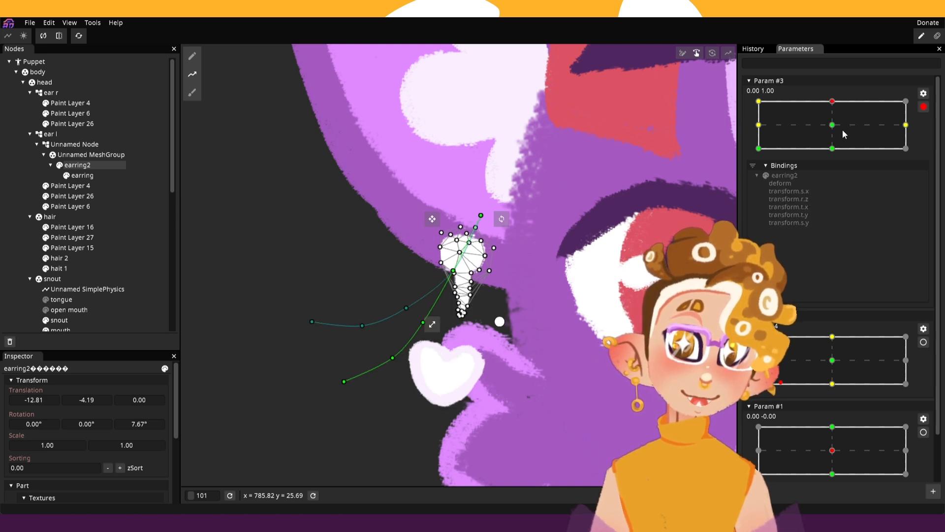
left_click(831, 126)
left_click(830, 101)
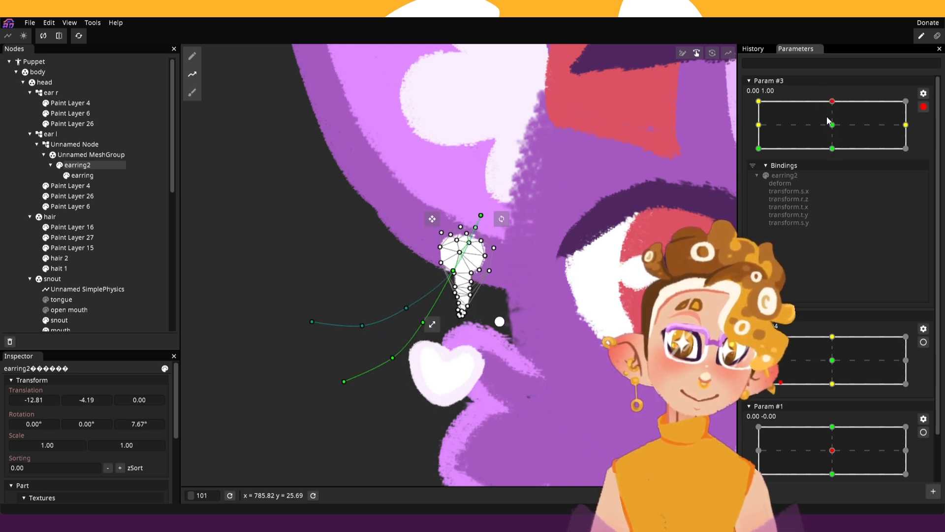
right_click(832, 128)
left_click(848, 149)
left_click(831, 101)
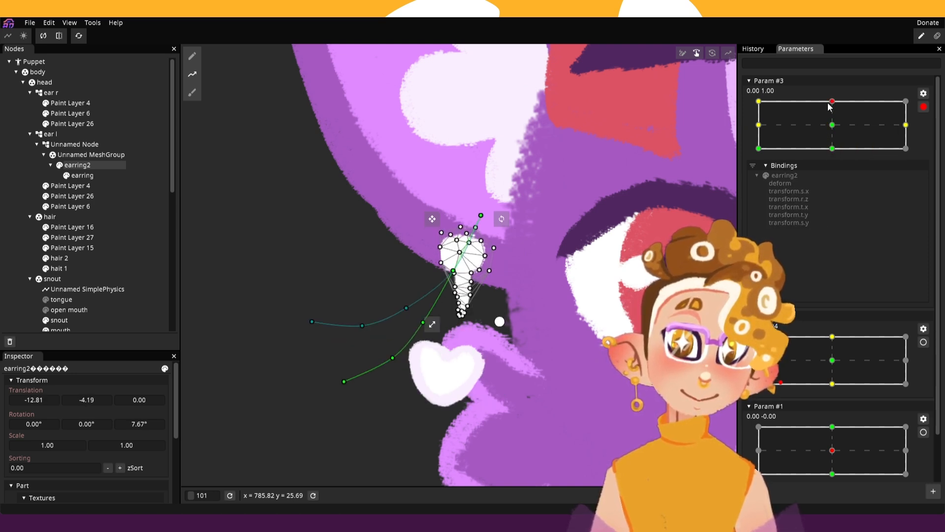
right_click(832, 104)
left_click(851, 126)
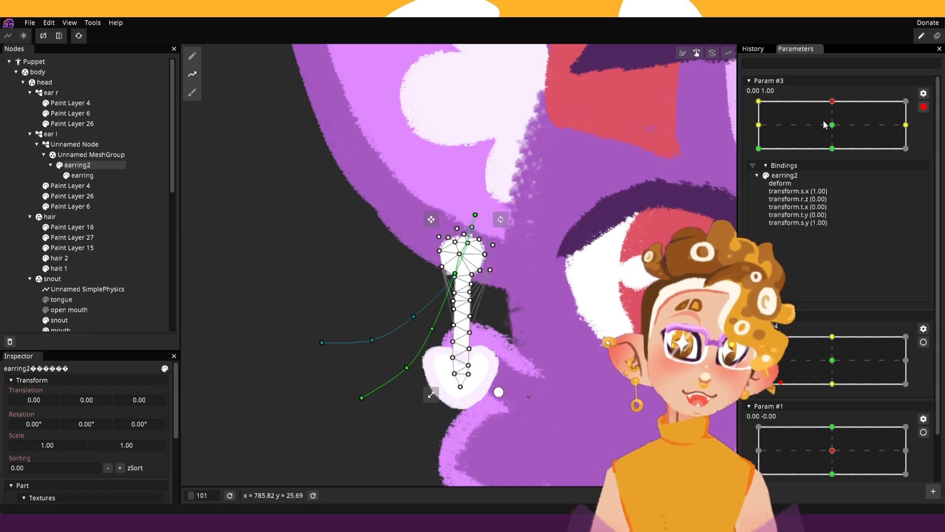
Squash earring2 to a scale of 1.03 by 0.94 at the 0.00, 1.00 keypoint.
left_click(831, 149)
left_click(832, 102)
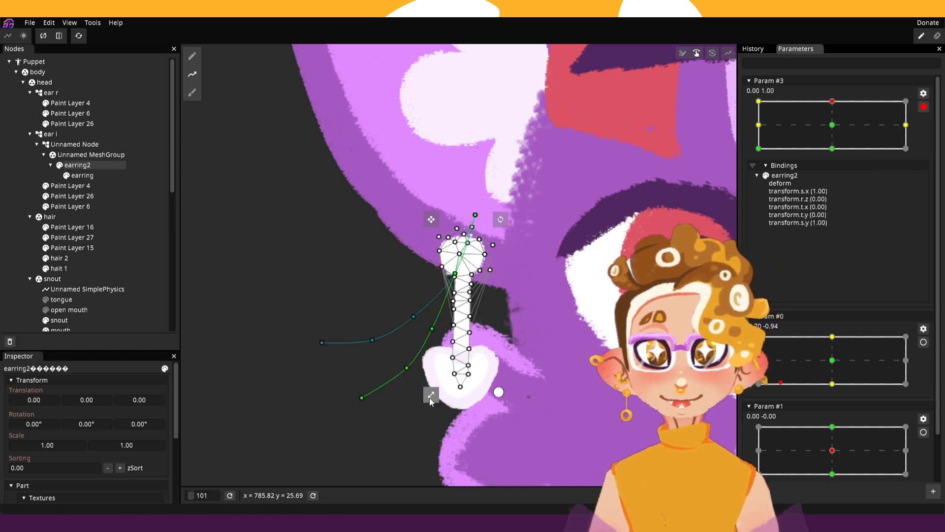
left_click_drag(430, 397, 429, 392)
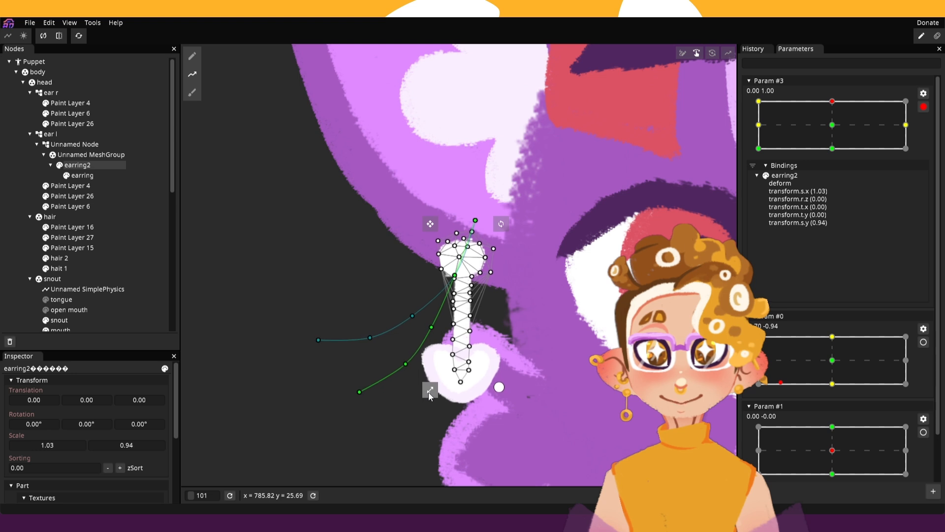
Stretch earring2 to a scale of 1.01 by 1.09 and move it to 9.85, 11.82 at the 0.00, -1.00 keypoint.
left_click(831, 125)
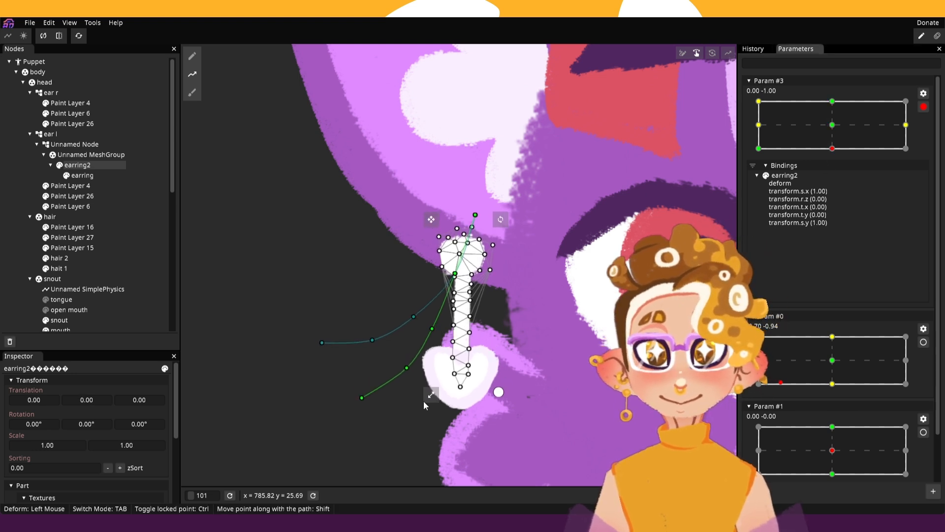
left_click_drag(431, 395, 429, 407)
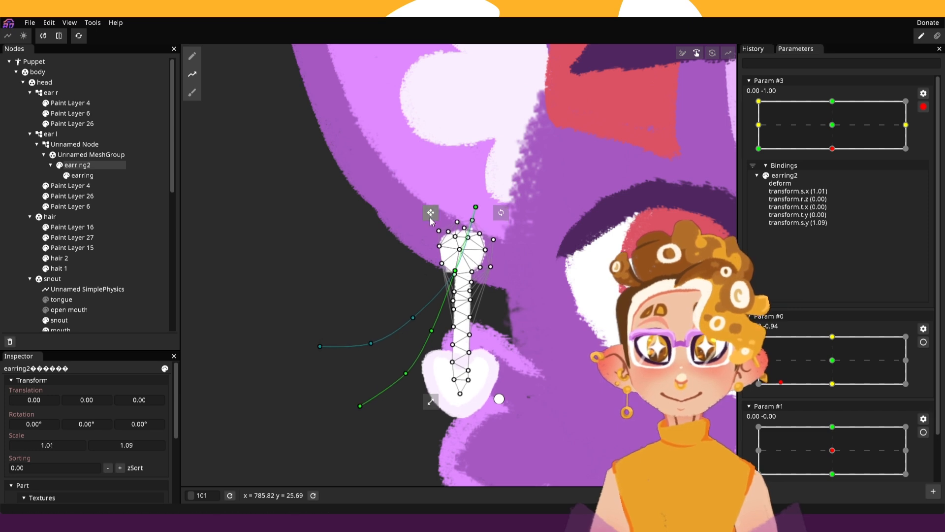
left_click_drag(431, 213, 436, 219)
At the -1.00, 1.00 keypoint, rotate the heart-shaped earring part to about 111° and move it to the curled earring2's tip.
left_click_drag(830, 123, 759, 101)
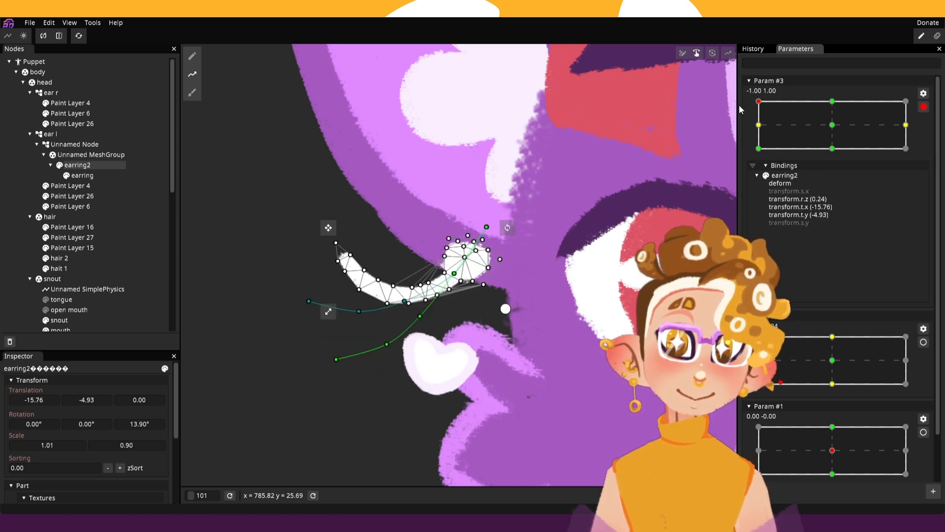
left_click(81, 176)
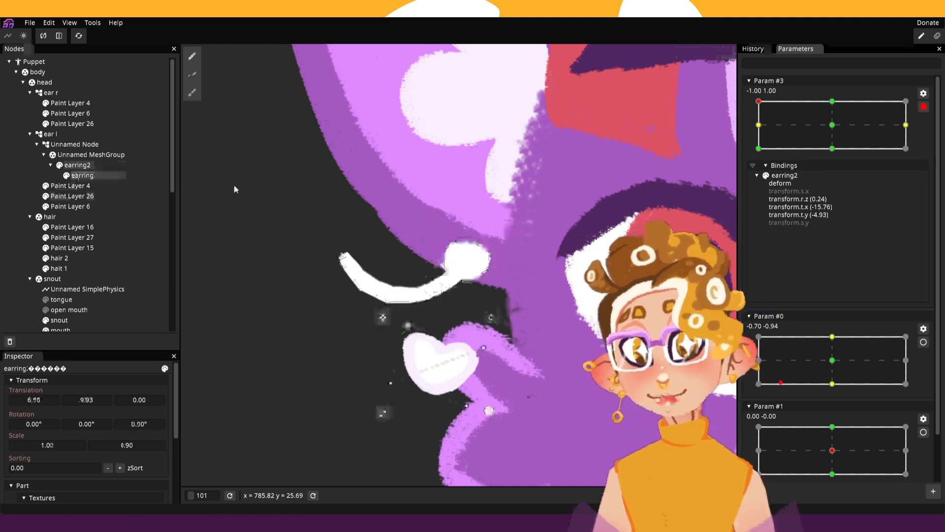
left_click_drag(489, 318, 456, 415)
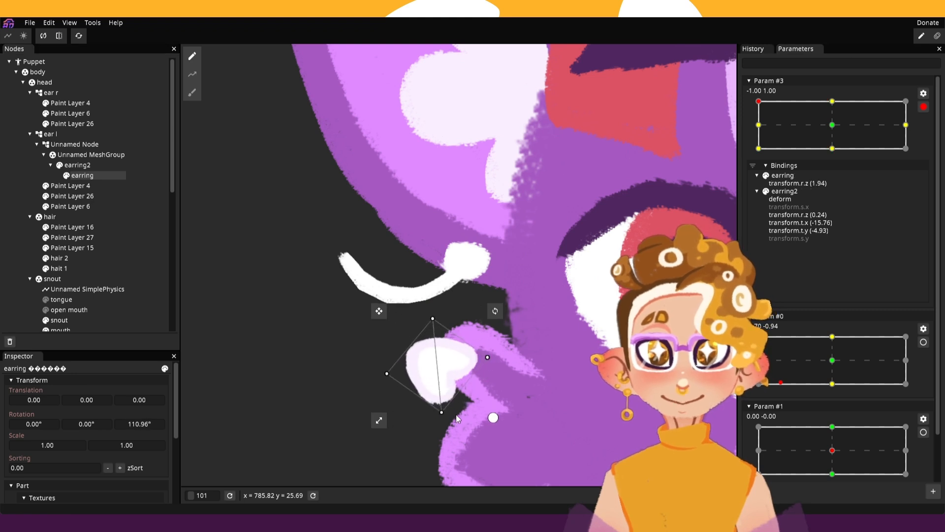
left_click_drag(380, 312, 247, 219)
Move the heart to earring2's tip with a 72.63° rotation at the -1.00, 0.00 keypoint, and realign it with the tip at -1.00, -1.00.
left_click(759, 124)
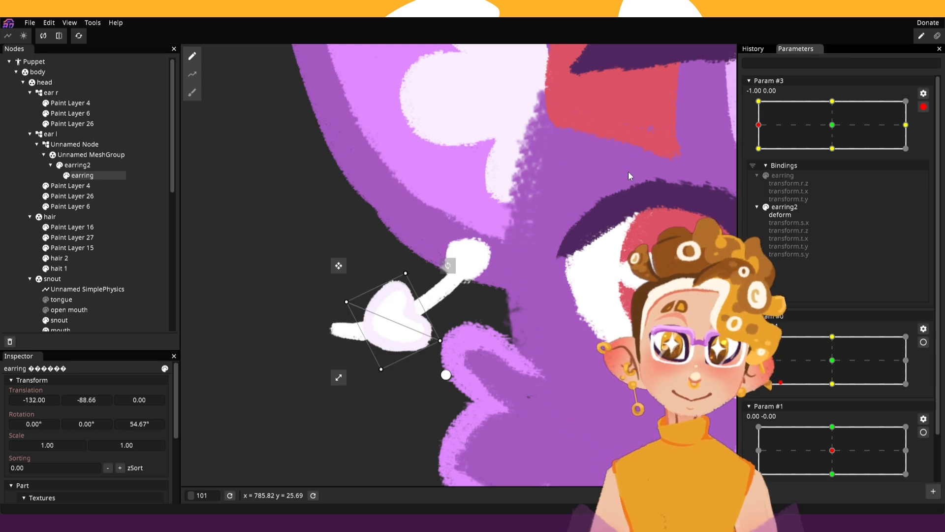
left_click_drag(272, 282, 268, 289)
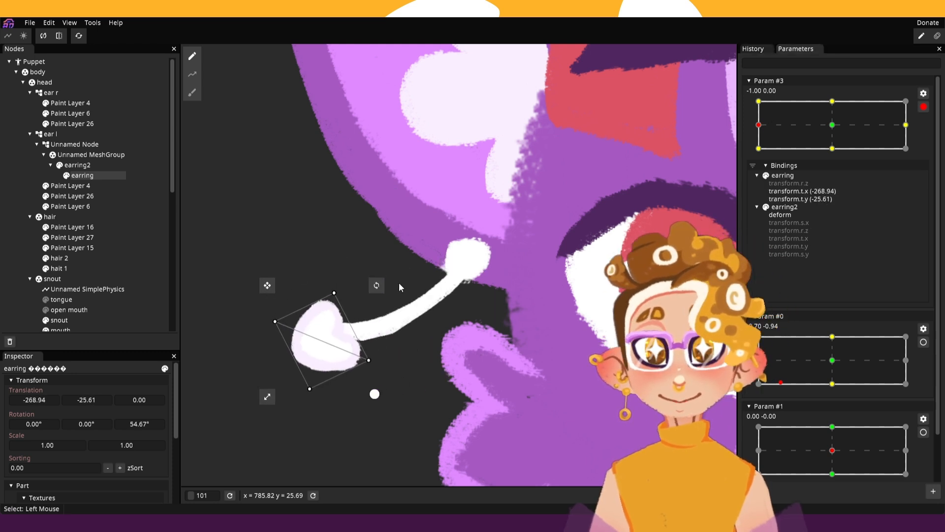
left_click_drag(377, 285, 383, 297)
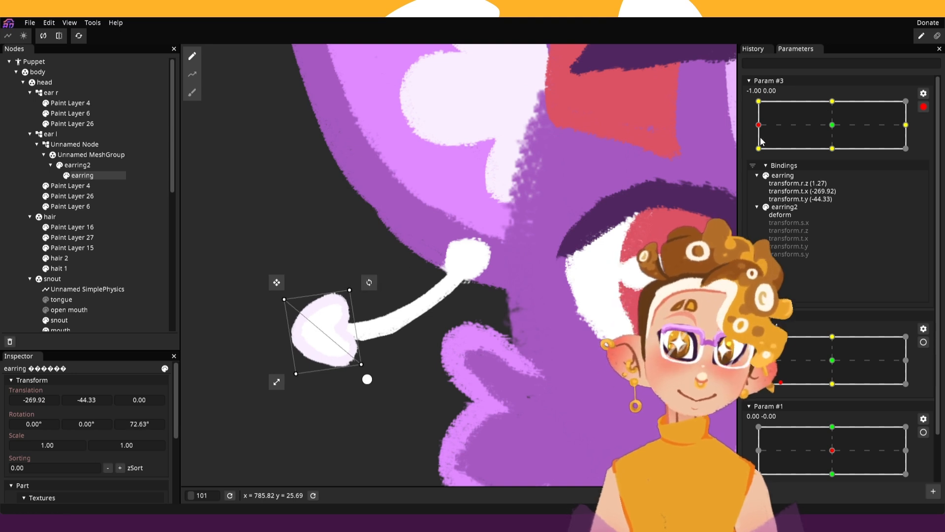
mouse_move(762, 141)
left_mouse_down()
mouse_move(763, 111)
mouse_move(762, 151)
left_mouse_up()
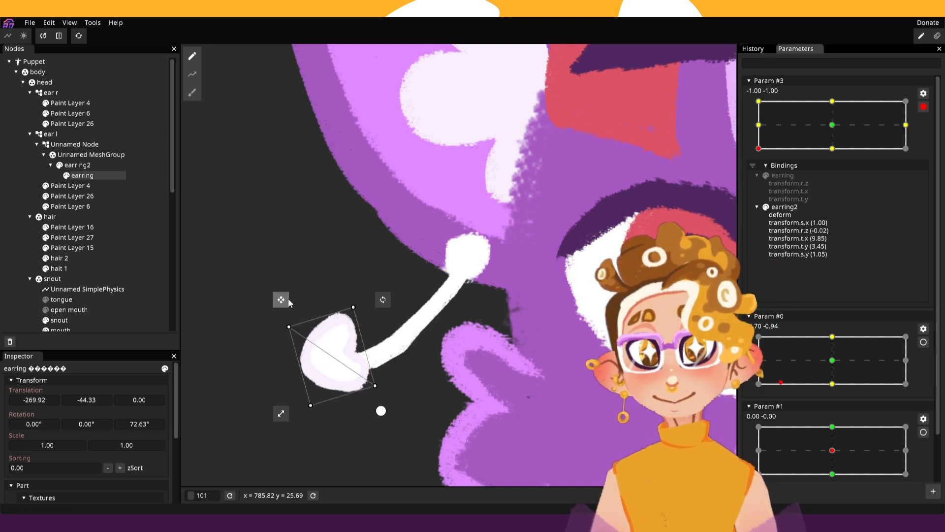
left_click_drag(288, 299, 295, 310)
Try resetting all bindings at Param #3's 0.00, -1.00 keypoint and undo that reset.
left_click(832, 148)
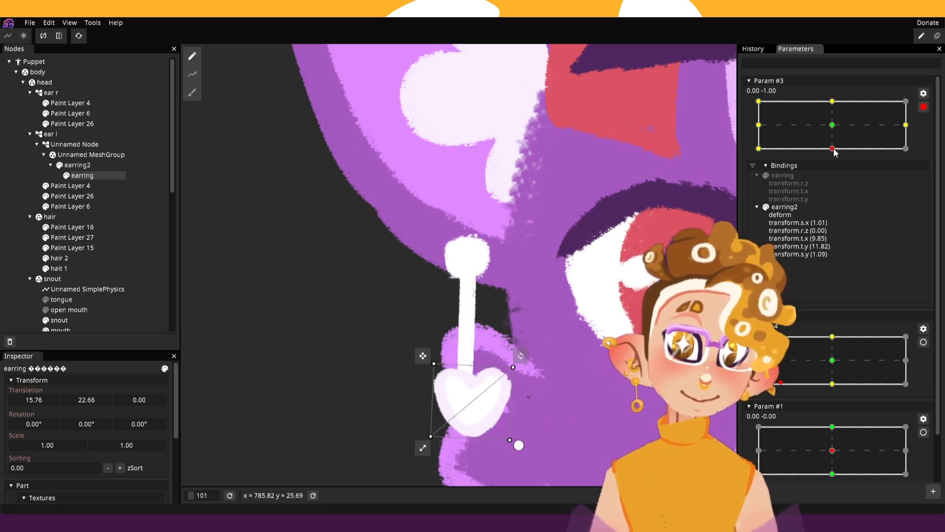
right_click(834, 152)
left_click(854, 173)
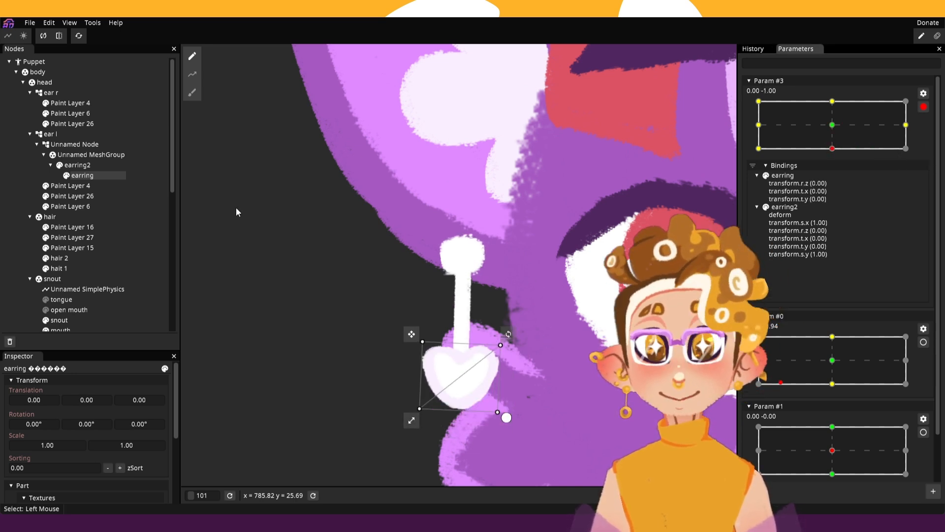
left_click(49, 23)
left_click(57, 31)
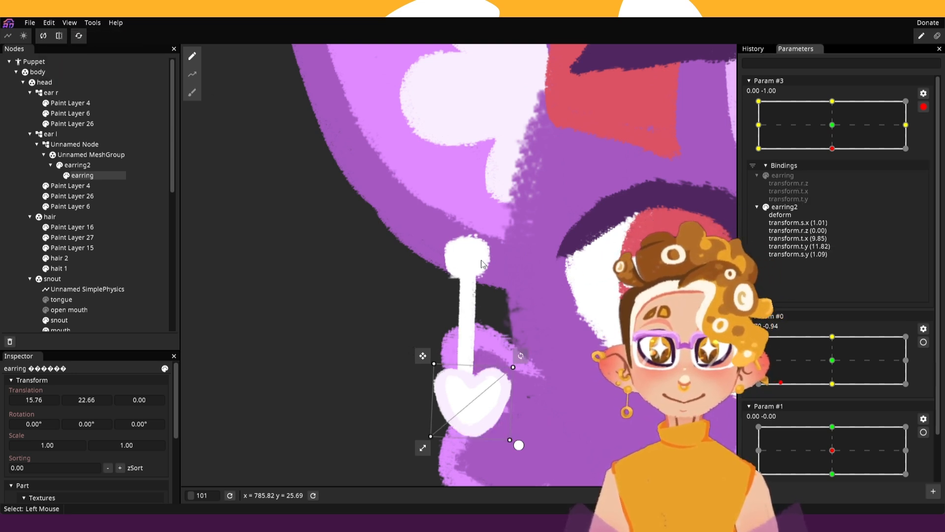
Reset only the earring part's bindings at the 0.00, -1.00 keypoint and move the heart to -0.99, 16.75.
left_click(93, 167)
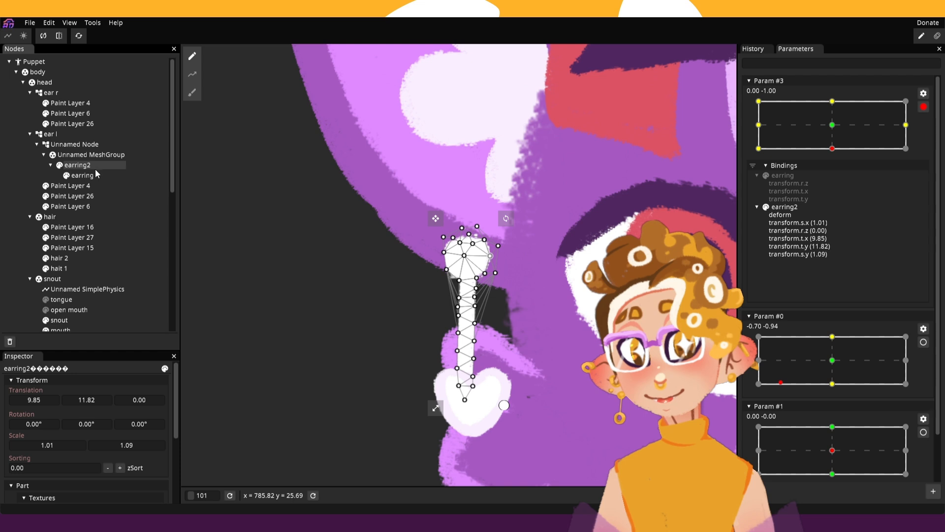
left_click(96, 176)
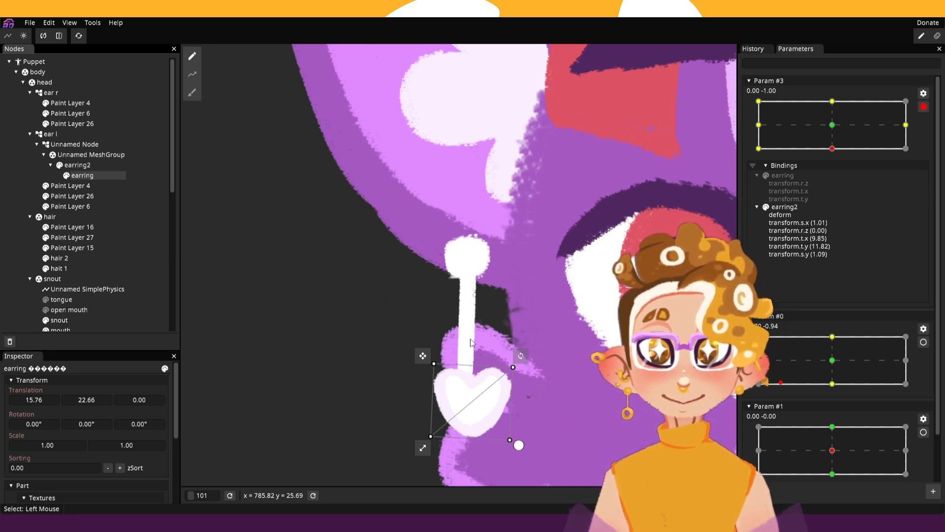
left_click(787, 206)
left_click(792, 179)
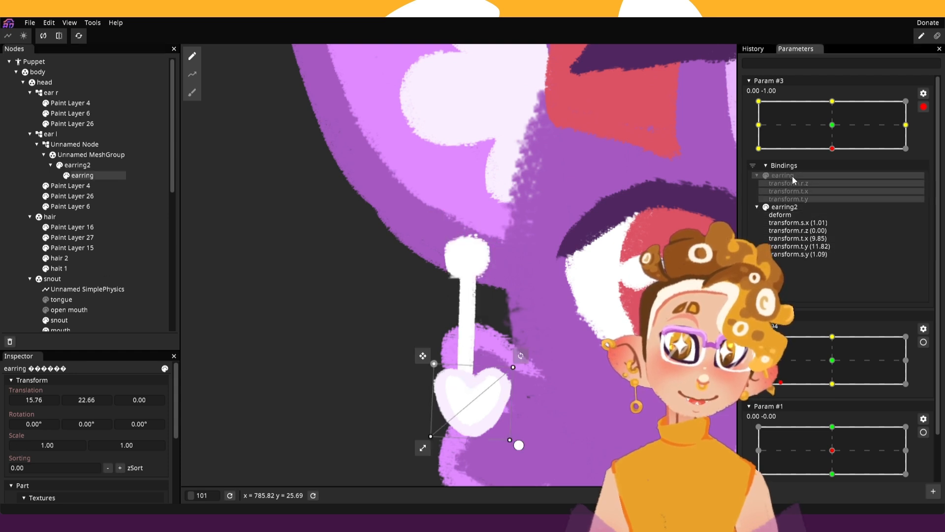
right_click(793, 176)
mouse_move(820, 264)
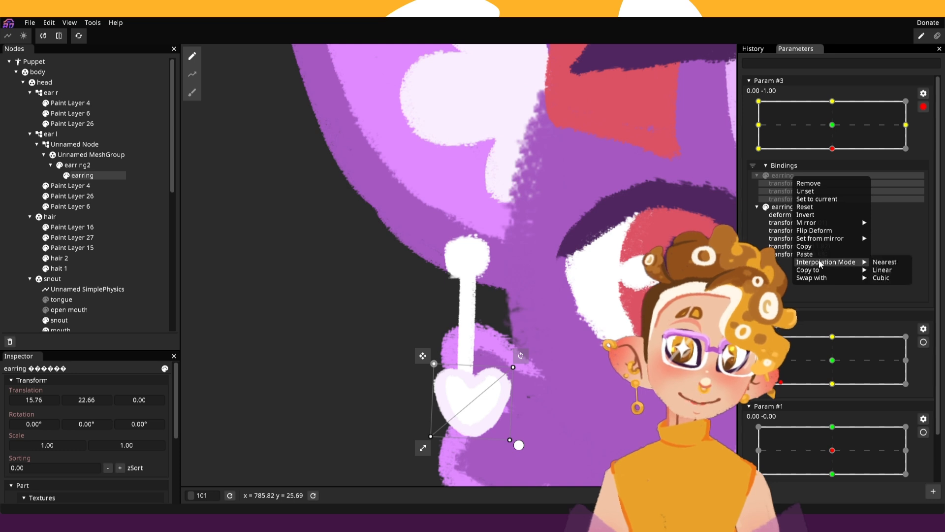
left_click(806, 209)
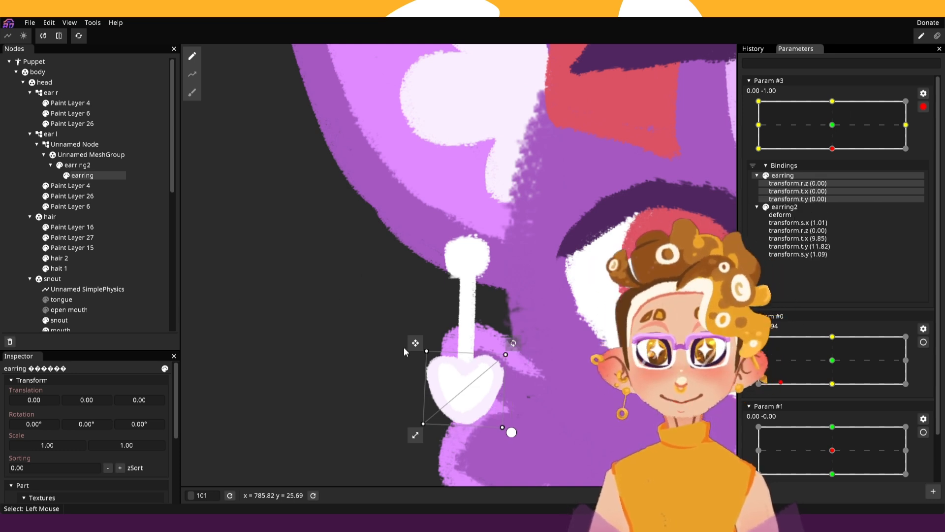
left_click_drag(414, 343, 414, 352)
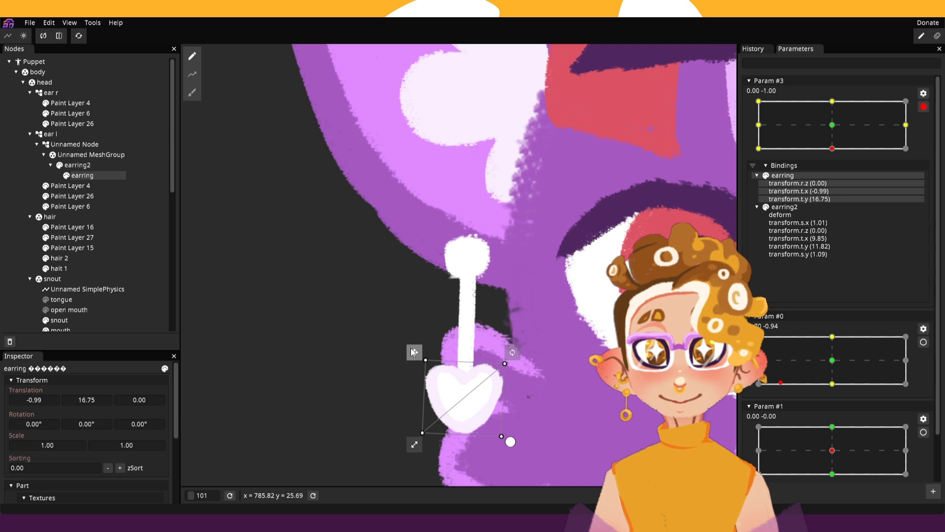
Reset only the earring part's bindings at the 0.00, 1.00 keypoint and move the heart to 0.99, -17.73.
left_click(832, 101)
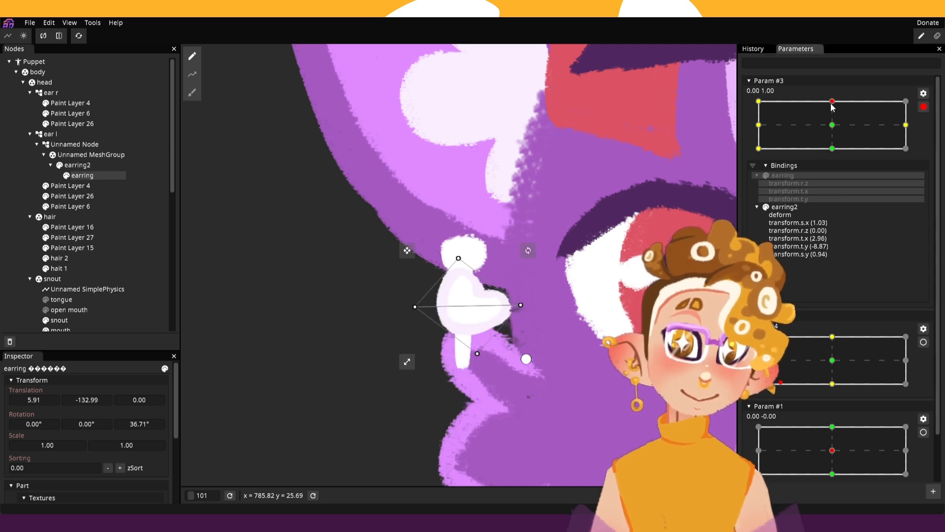
right_click(783, 175)
left_click(797, 207)
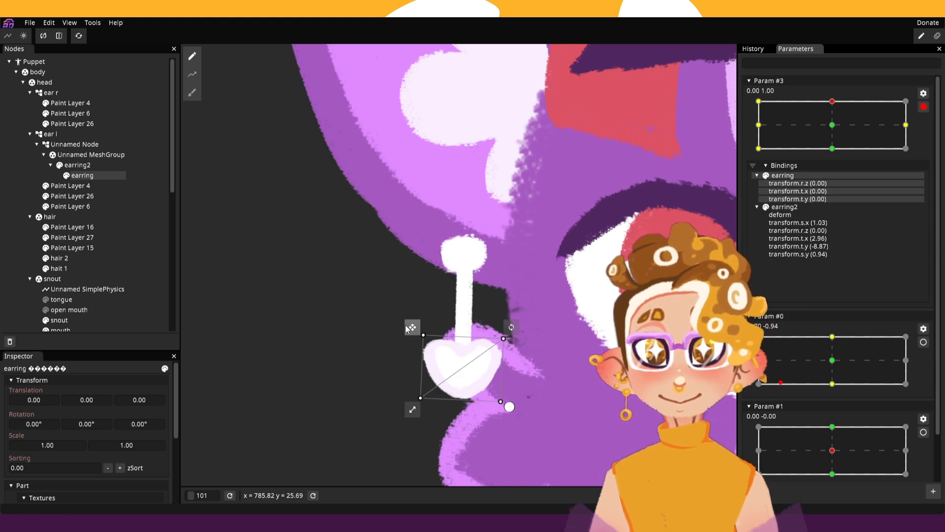
left_click_drag(407, 325, 410, 318)
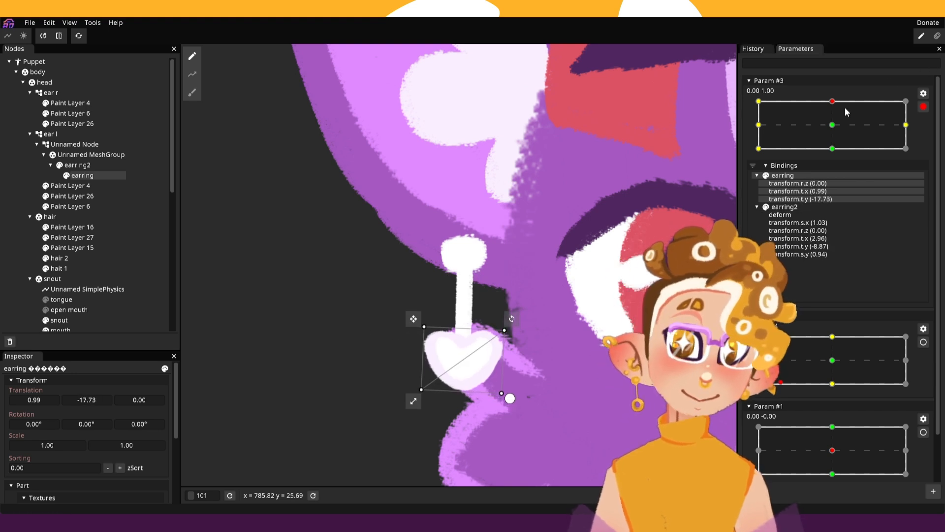
Set Param #3's keypoints 1.00, 1.00, 1.00, 0.00 and 1.00, -1.00 from their horizontal mirror and finish editing the parameter.
left_click(905, 102)
right_click(904, 102)
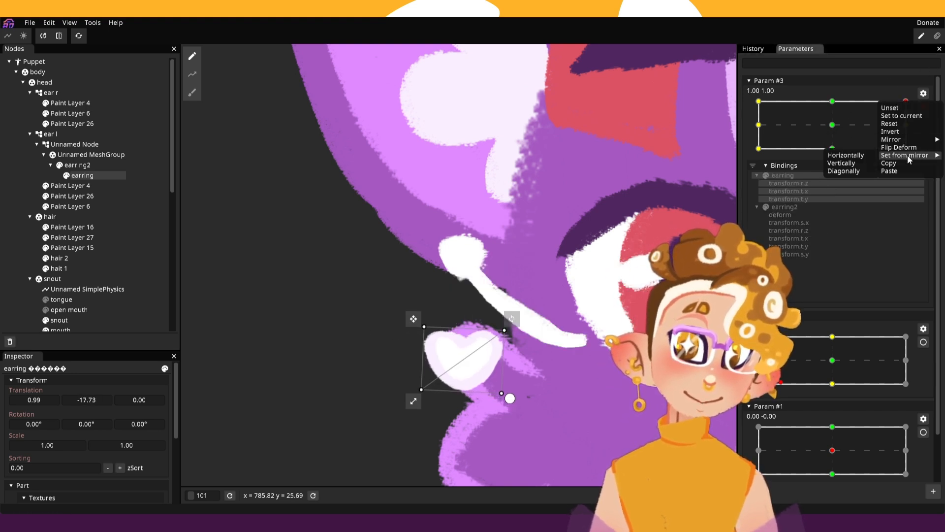
left_click(849, 155)
left_click(906, 125)
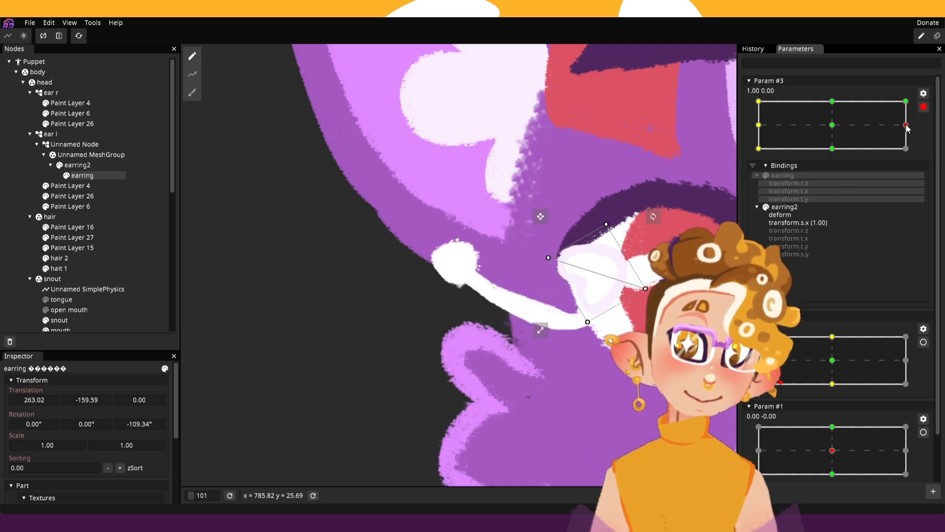
right_click(906, 125)
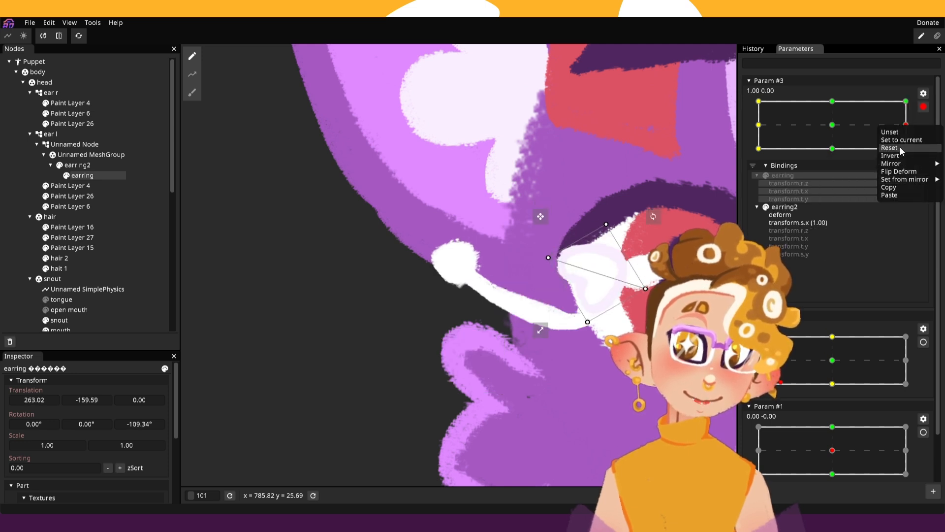
left_click(864, 180)
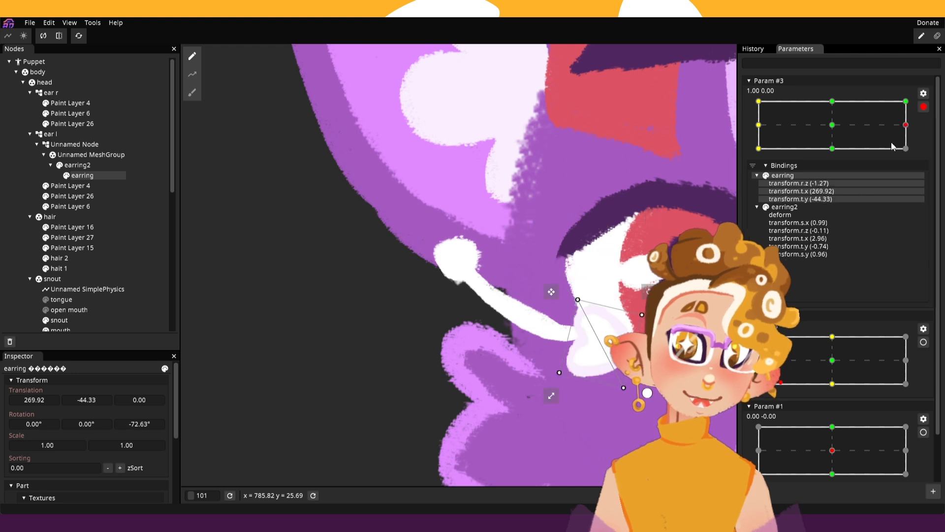
left_click(906, 148)
right_click(906, 149)
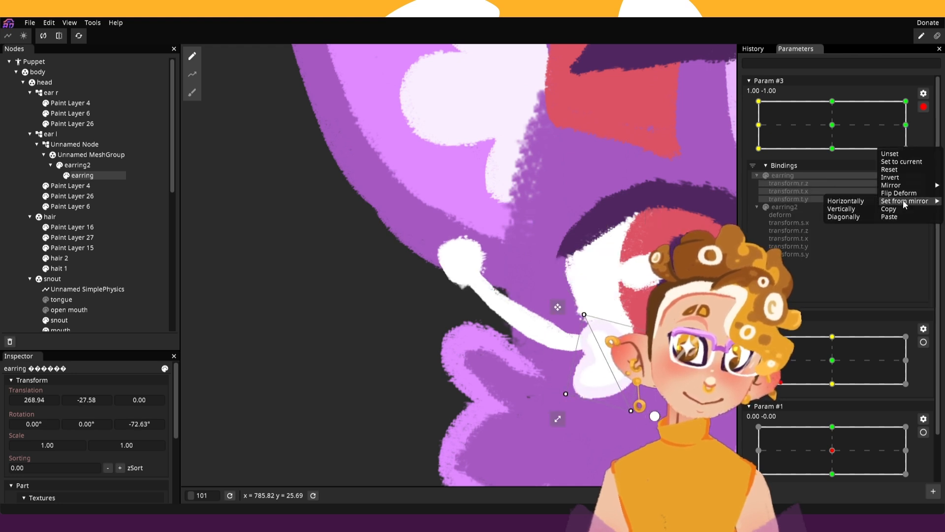
left_click(853, 202)
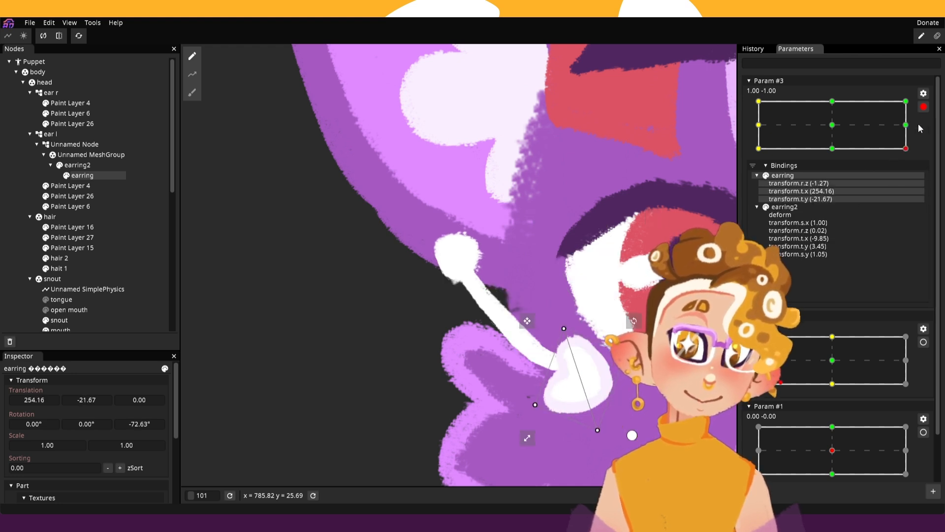
left_click(923, 107)
Add a Simple Physics node under ear l and assign Param #3 as its parameter.
scroll(550, 318, "down", 2)
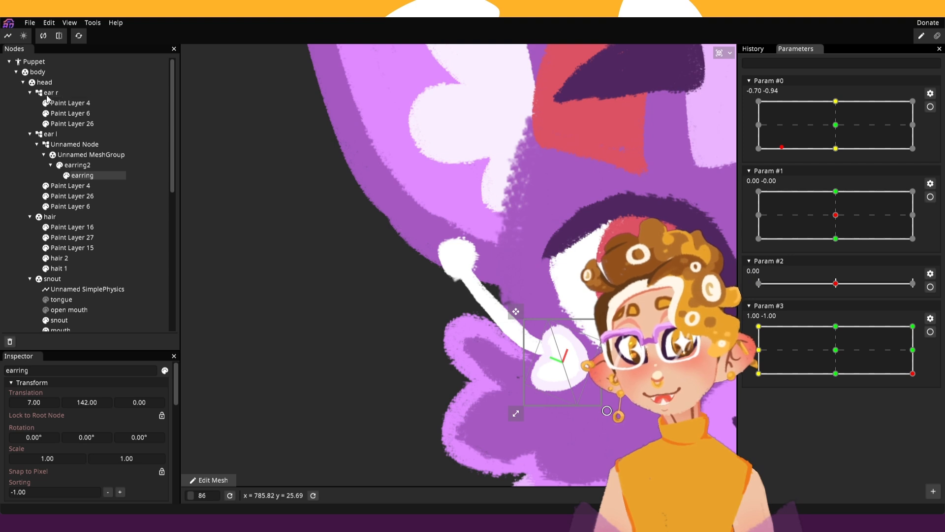
right_click(67, 131)
mouse_move(116, 144)
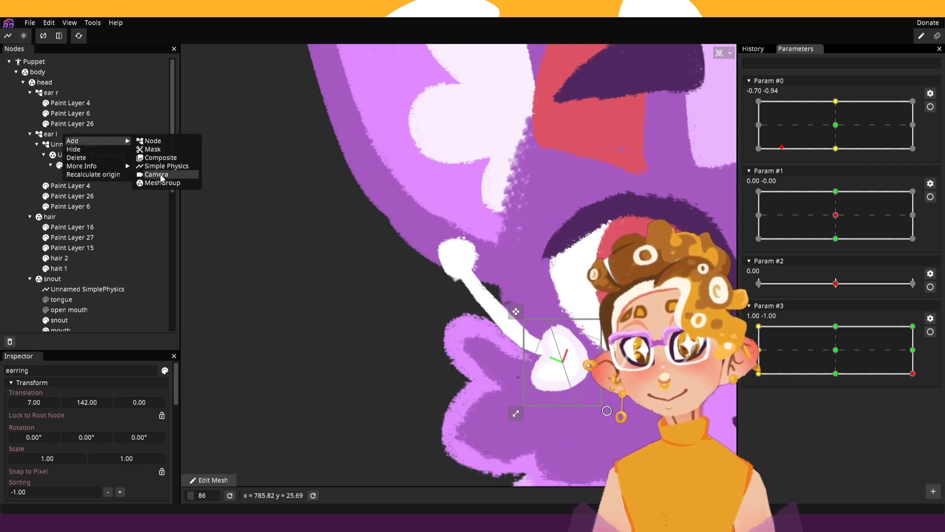
left_click(162, 167)
left_click(67, 147)
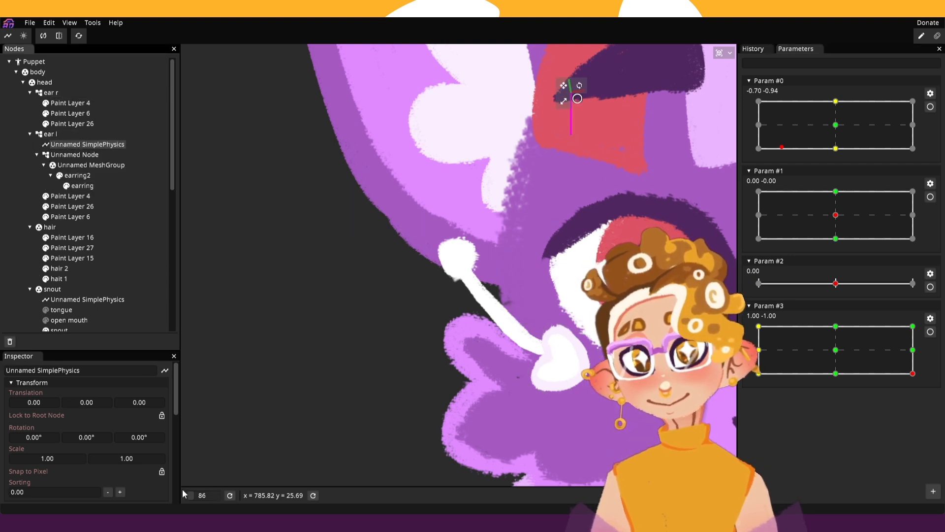
scroll(88, 429, "down", 5)
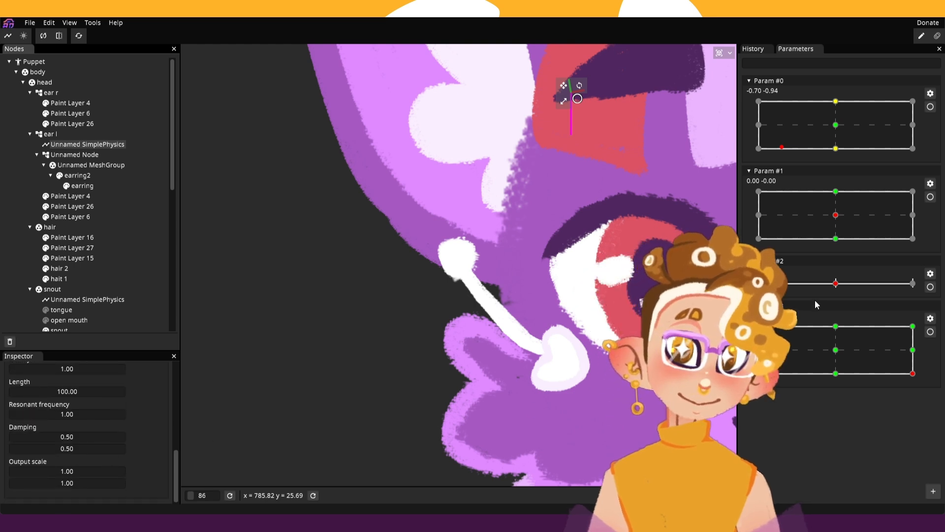
scroll(113, 467, "up", 5)
left_click_drag(81, 467, 50, 451)
scroll(52, 451, "down", 2)
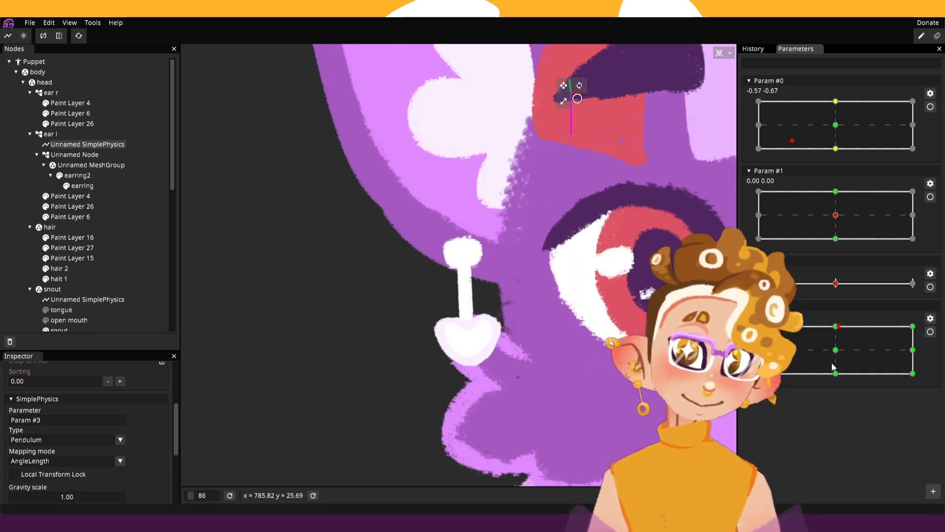
Try the earring physics as a SpringPendulum with different mapping modes, including YX, and swing the head through Param #0 to test it.
left_click(89, 428)
left_click(55, 454)
left_click(74, 428)
left_click(38, 465)
left_click(54, 428)
left_click(40, 475)
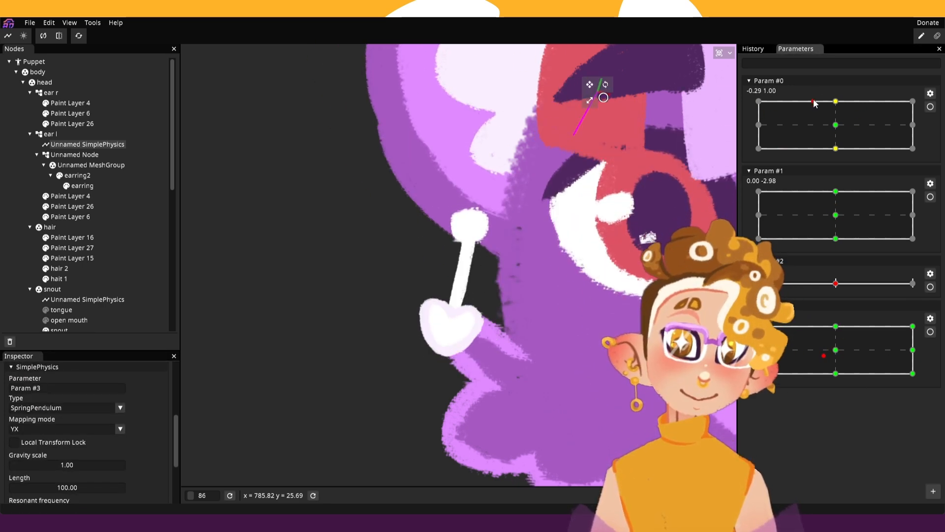
mouse_move(815, 102)
left_mouse_down()
mouse_move(834, 100)
mouse_move(829, 113)
left_mouse_up()
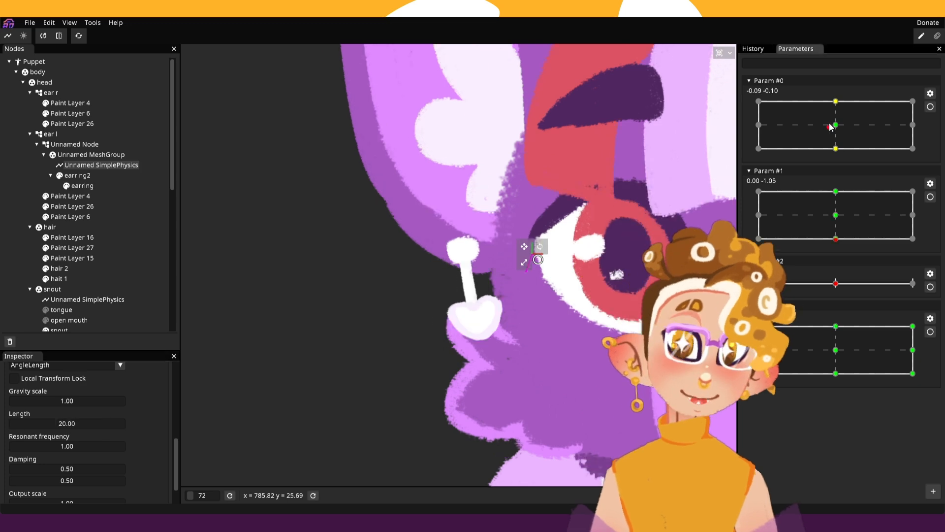
left_click_drag(799, 121, 812, 125)
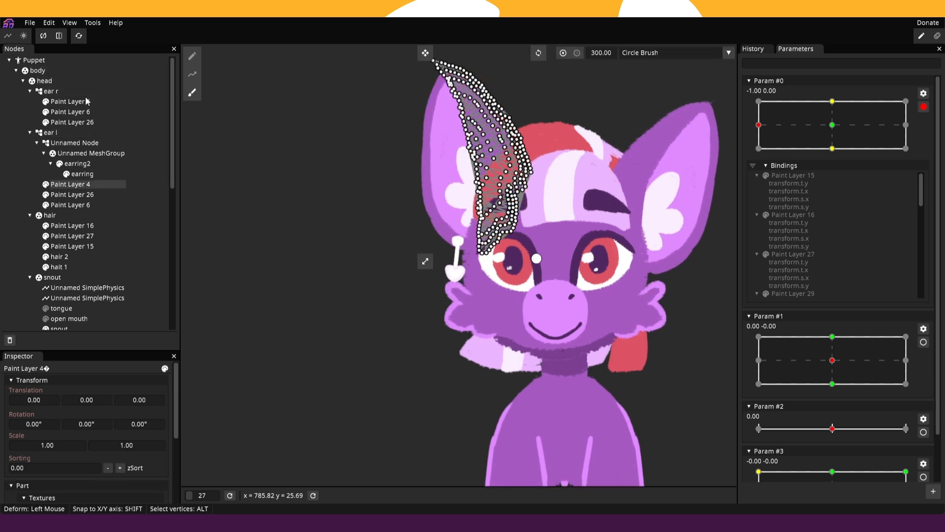
left_click(86, 101)
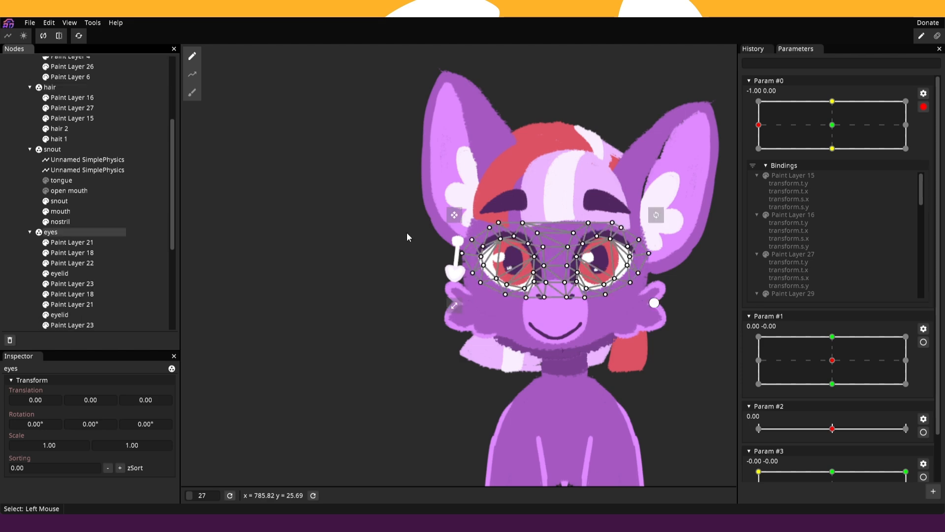
scroll(428, 268, "up", 3)
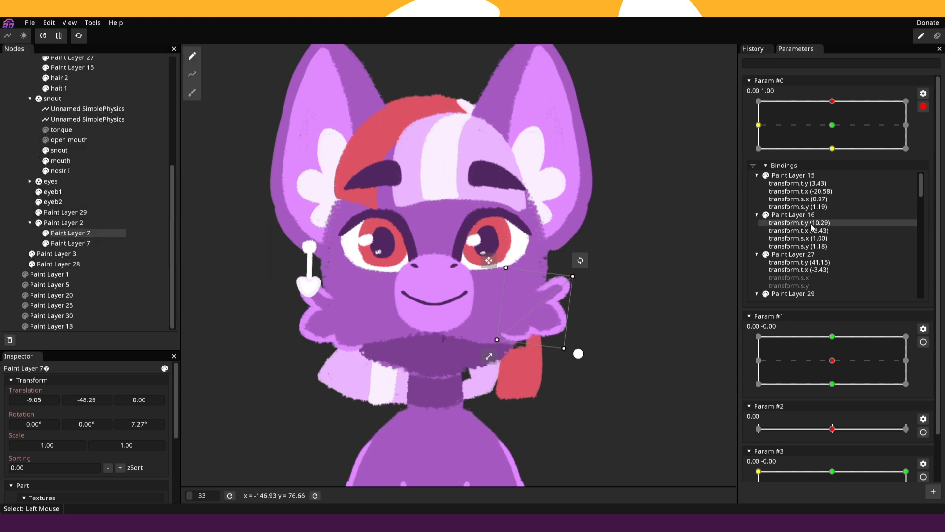
Copy the cheek bindings between the two Paint Layer 7 parts at Param #0's 0.00, 1.00 keypoint so both share 24.13, -99.53.
scroll(837, 236, "down", 3)
right_click(803, 271)
mouse_move(837, 363)
left_click(731, 498)
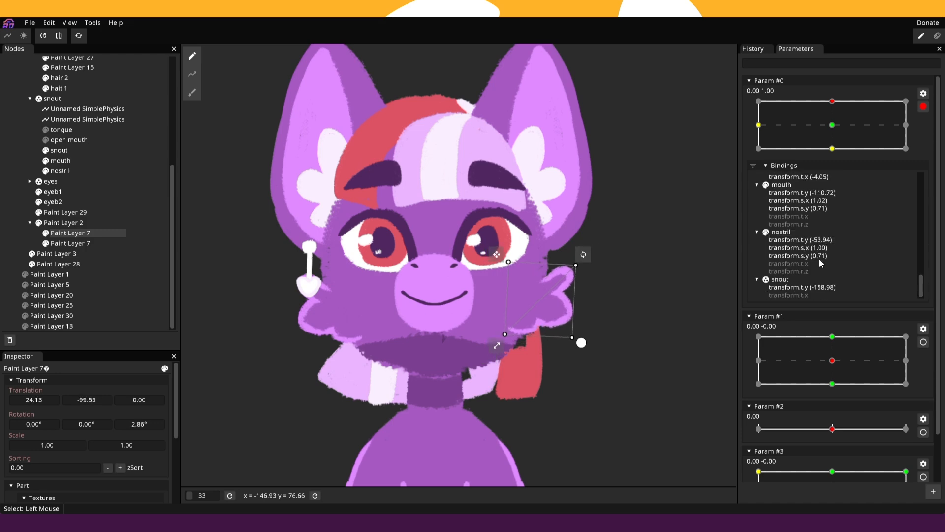
scroll(837, 236, "down", 1)
right_click(804, 241)
mouse_move(817, 332)
left_click(740, 467)
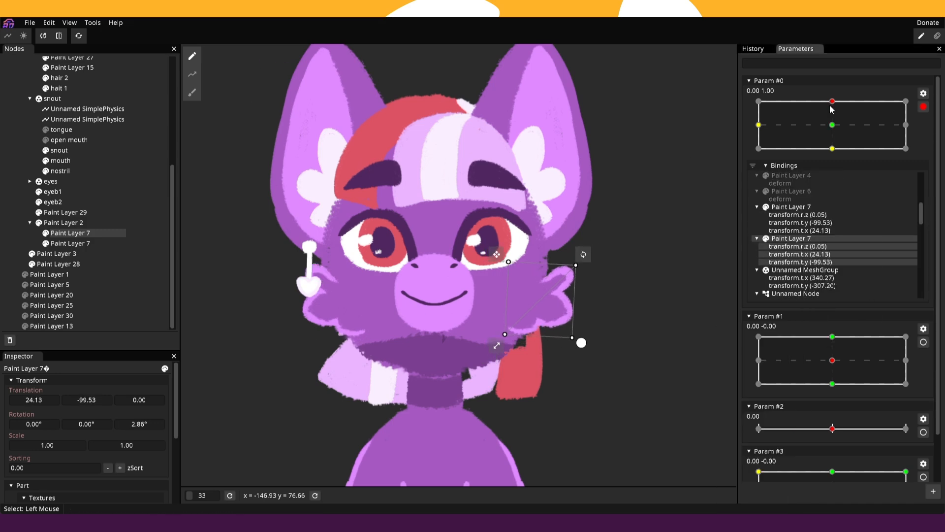
right_click(800, 207)
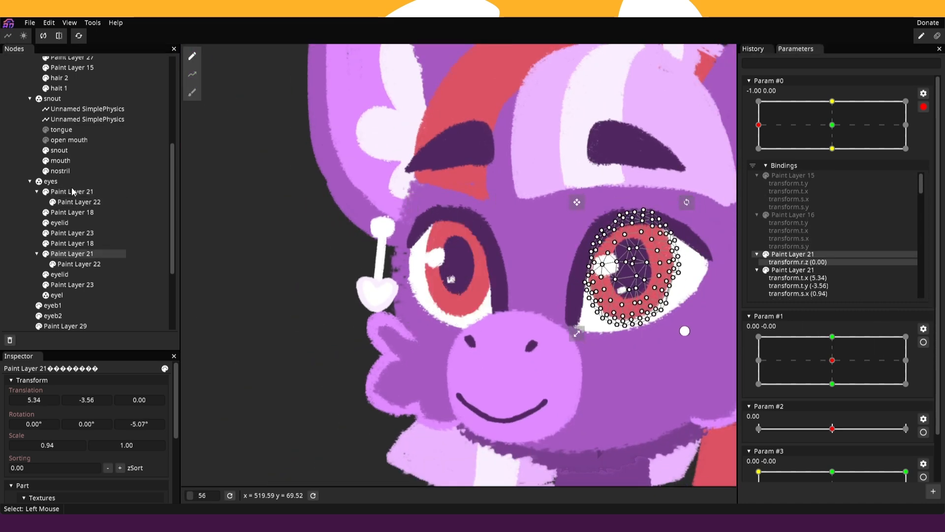
At Param #0's -1.00, 0.00 keypoint, move the first Paint Layer 21 iris to 32.01, 1.78 and select the hait 1 piece.
left_click(72, 191)
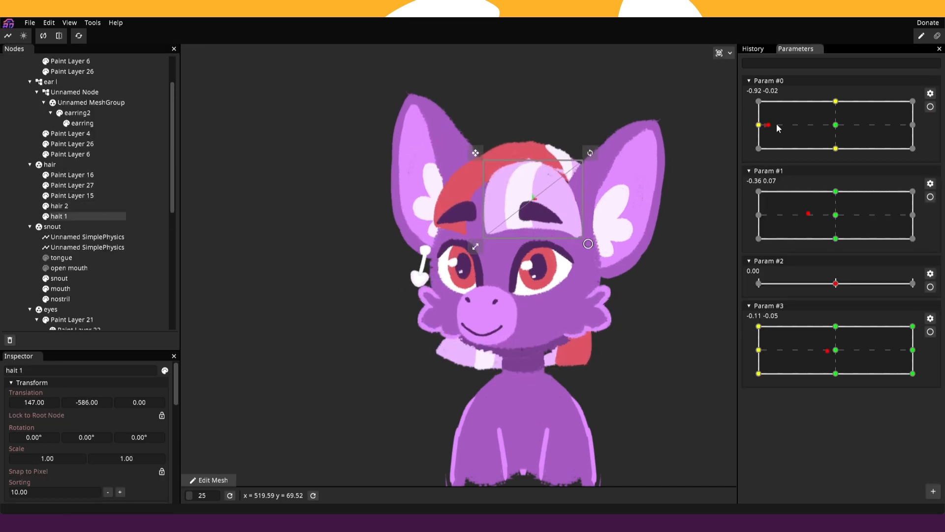
left_click_drag(775, 123, 839, 141)
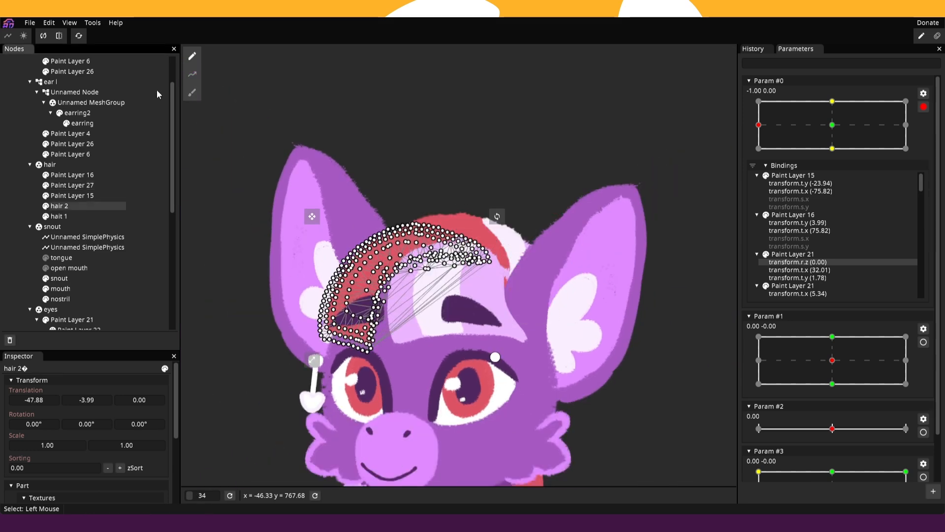
left_click(73, 219)
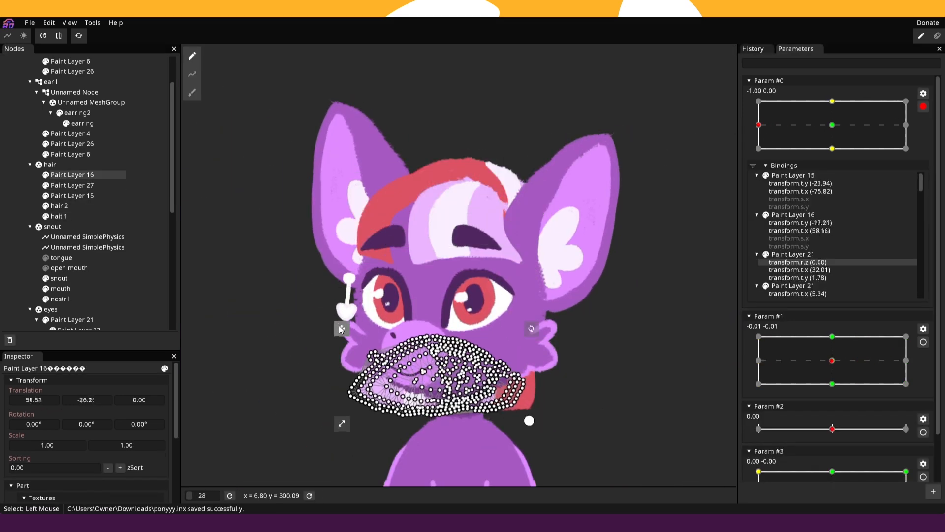
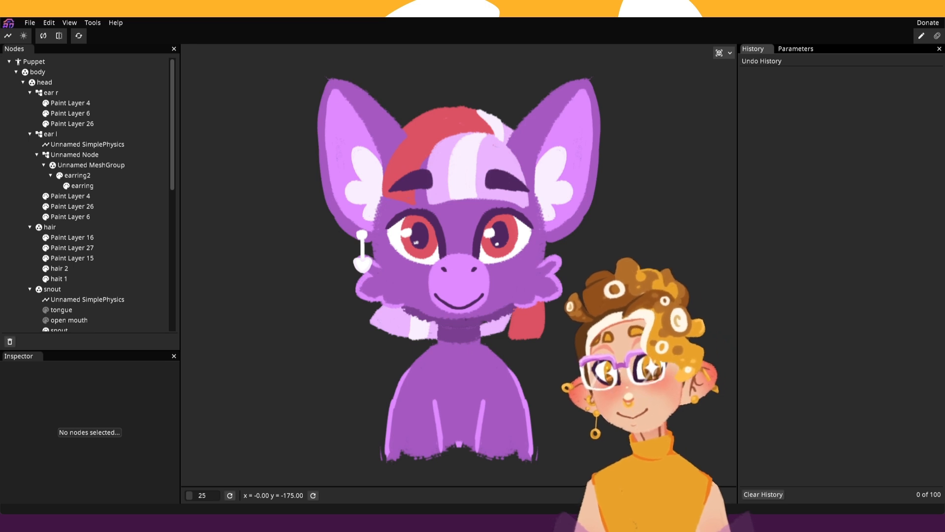
Import wing1.png, wingx.png and wing2.png into the puppet and hide wingx.png.
left_click(31, 23)
mouse_move(43, 84)
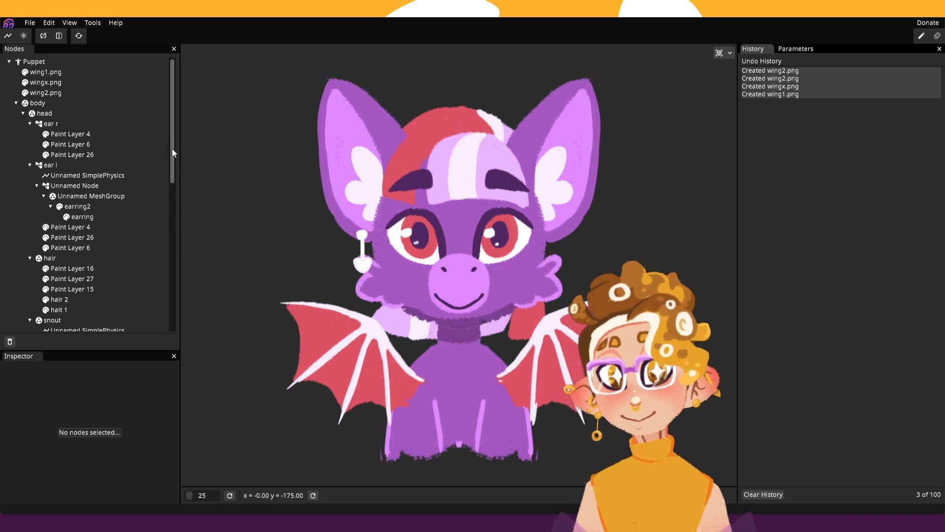
left_click_drag(172, 149, 165, 119)
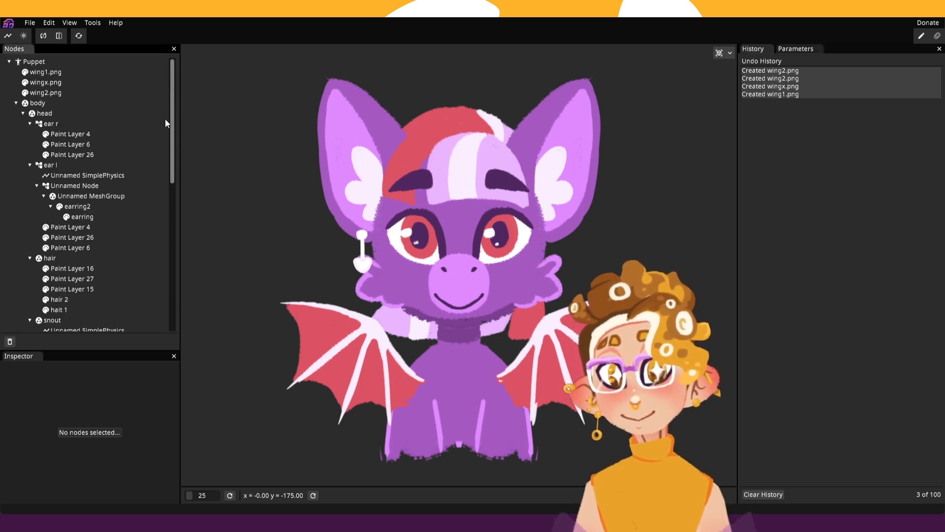
left_click(55, 83)
left_click(25, 83)
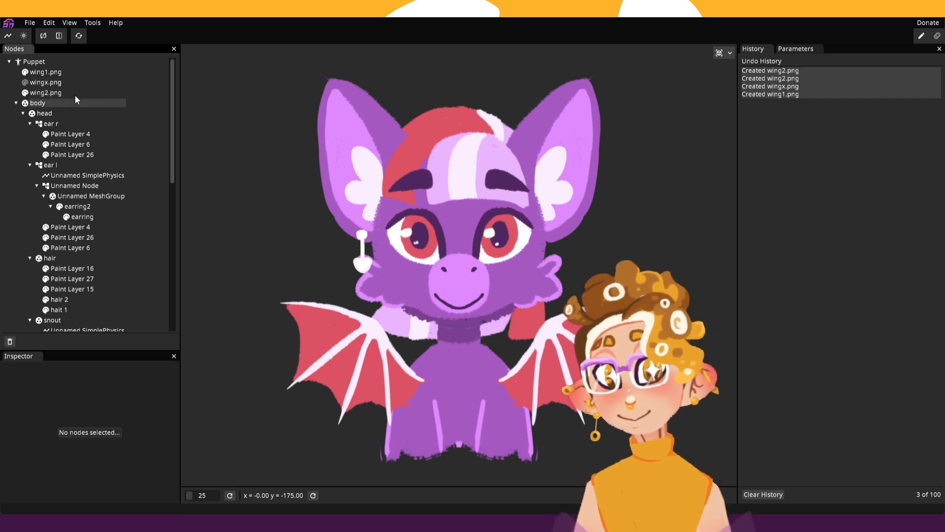
left_click(49, 63)
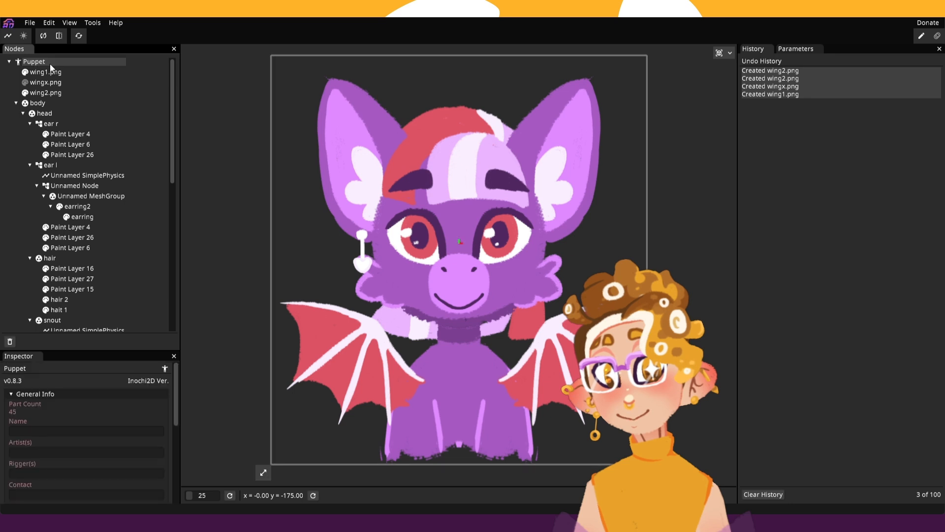
Turn the head through Param #0 to check it against the wings, and place wing2.png above wingx.png in the node tree.
left_click(800, 47)
left_click_drag(867, 128, 758, 126)
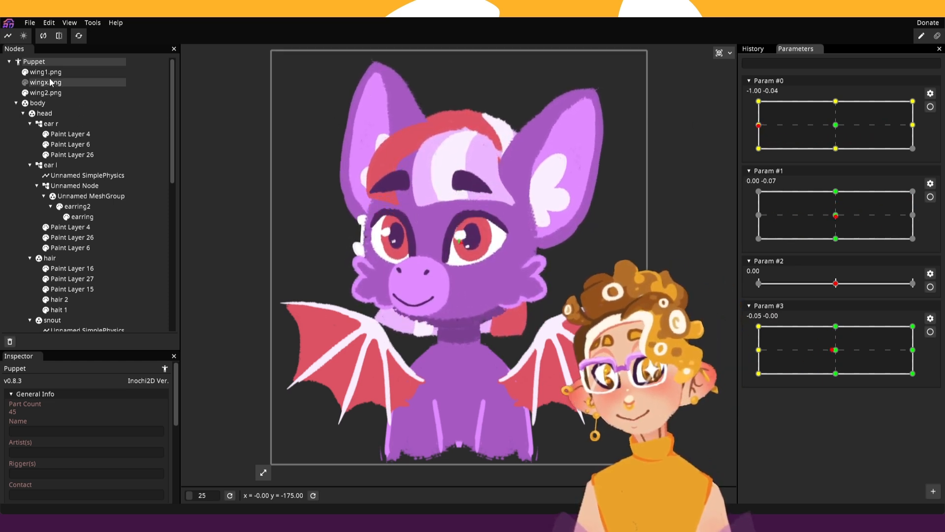
mouse_move(44, 72)
left_mouse_down()
mouse_move(47, 100)
mouse_move(40, 79)
left_mouse_up()
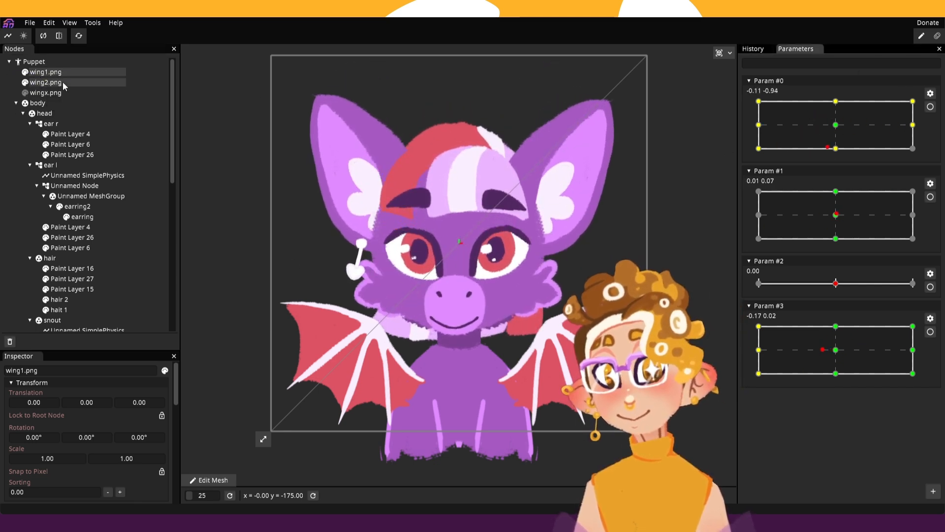
Auto-generate a mesh for wing1.png and apply it.
left_click(221, 480)
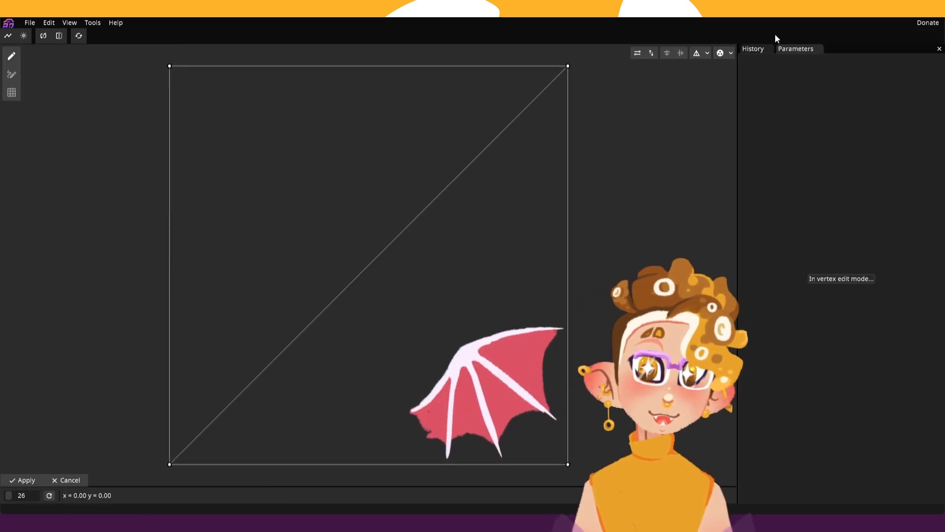
left_click(721, 54)
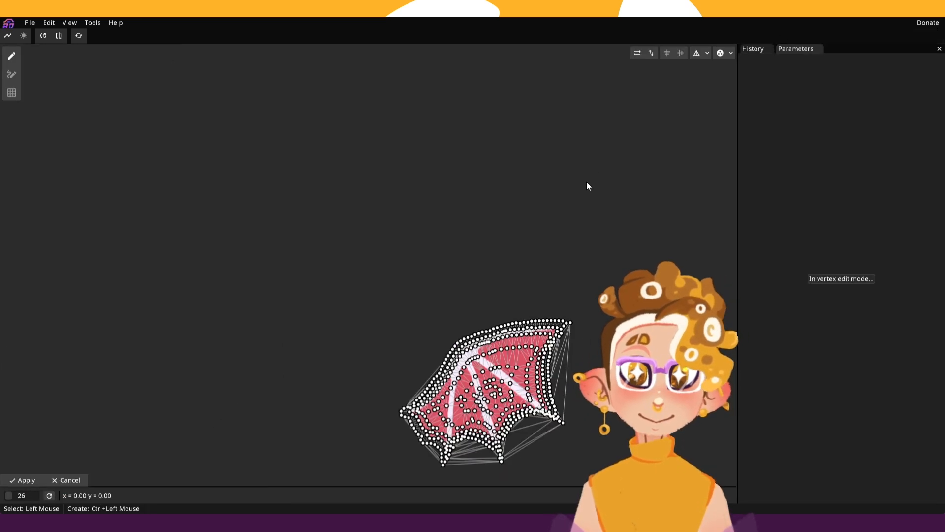
left_click(20, 479)
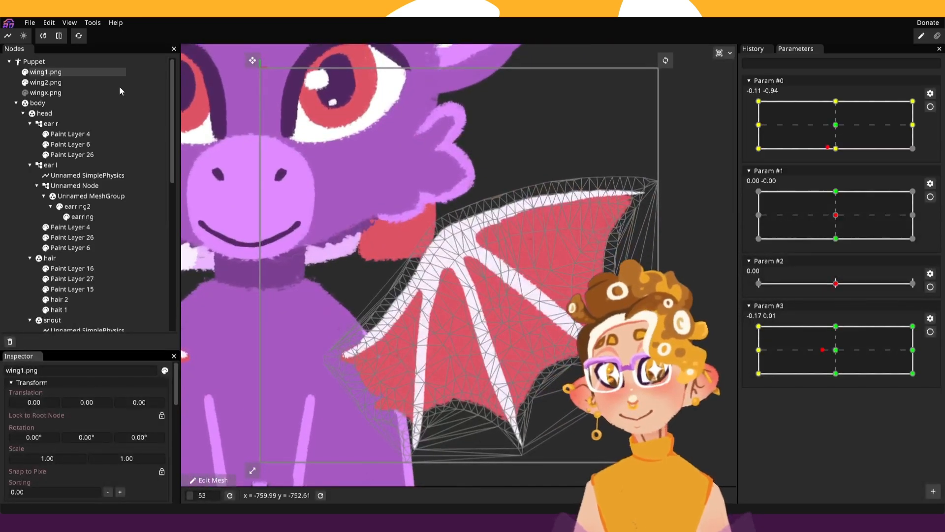
Copy the wing1.png mesh onto wing2.png, flip it horizontally to fit the opposite wing, and apply it.
left_click(73, 81)
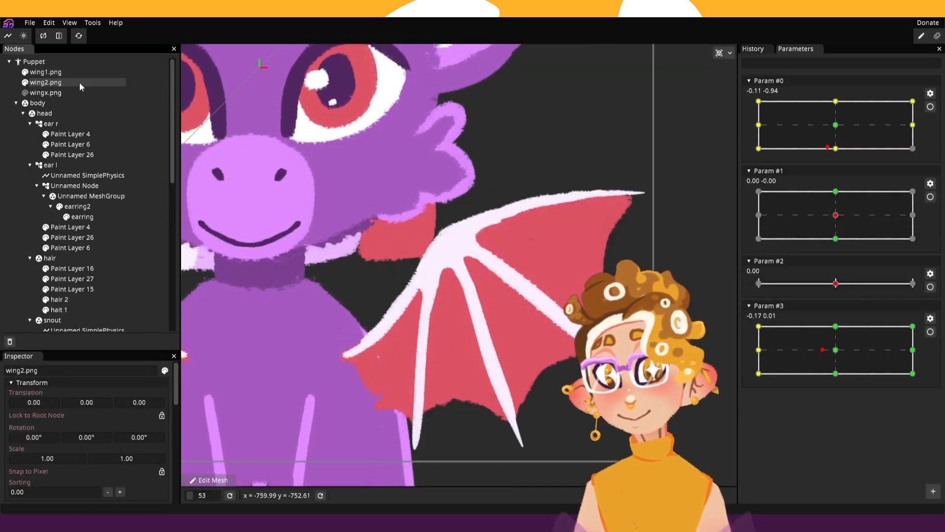
left_click_drag(86, 75, 212, 482)
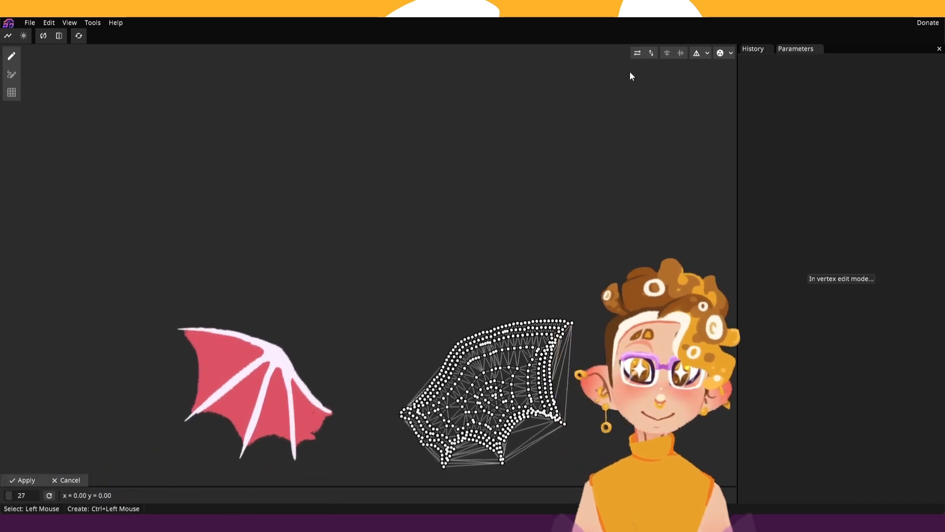
left_click(638, 52)
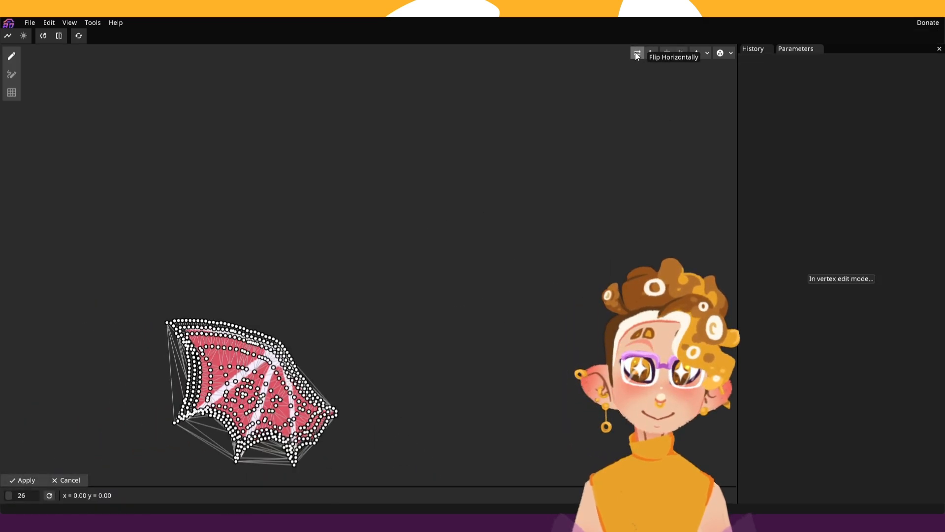
left_click(25, 481)
Try posing wing2.png at Param #0's -1.00, 0.00 keypoint by moving it to 437.75, 143.58 and rotating it about 14.39°.
scroll(581, 338, "up", 3)
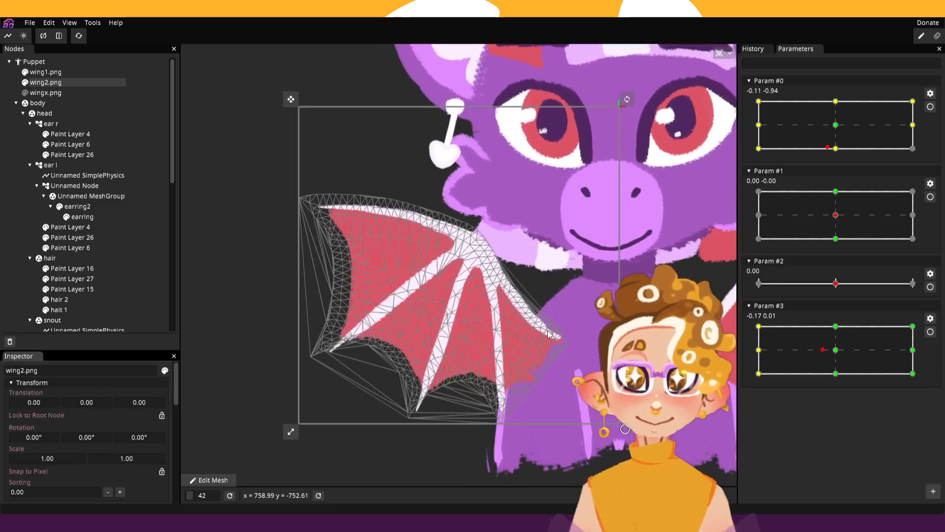
scroll(579, 338, "down", 1)
left_click_drag(580, 339, 470, 420)
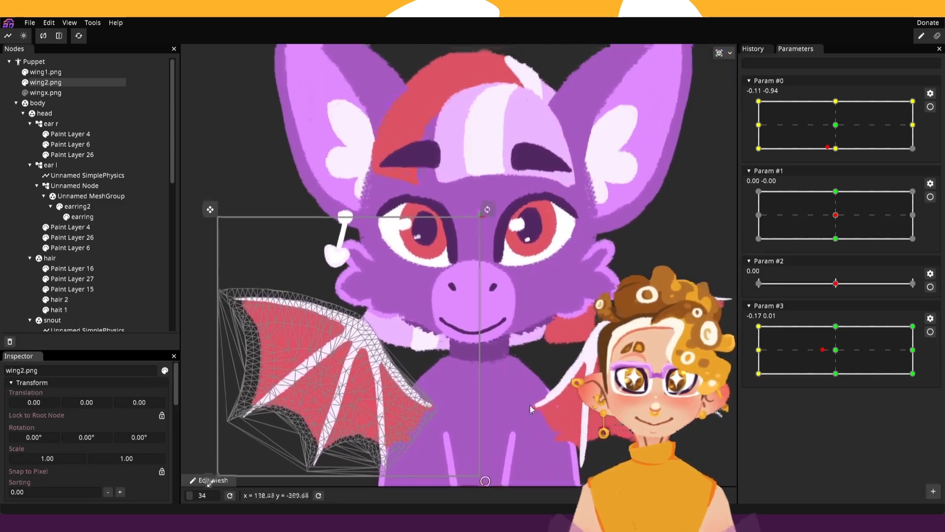
left_click(49, 72)
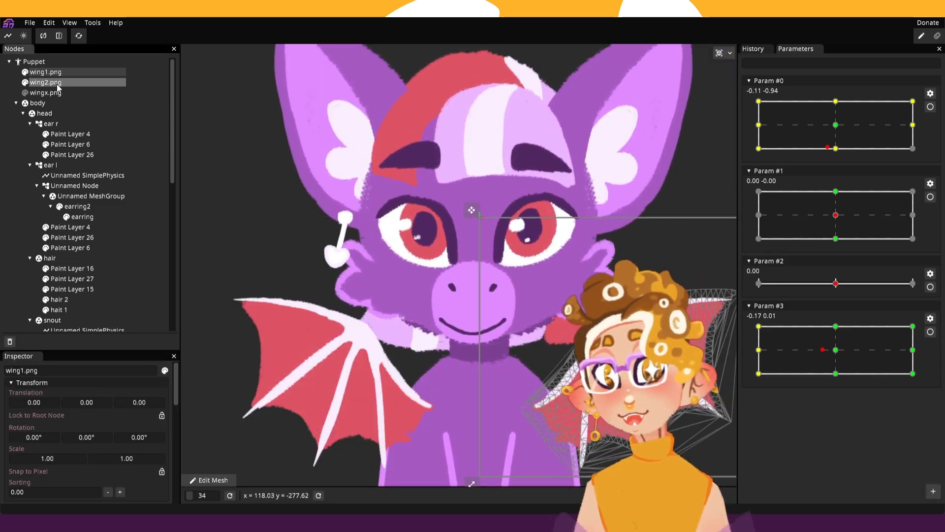
left_click(52, 82)
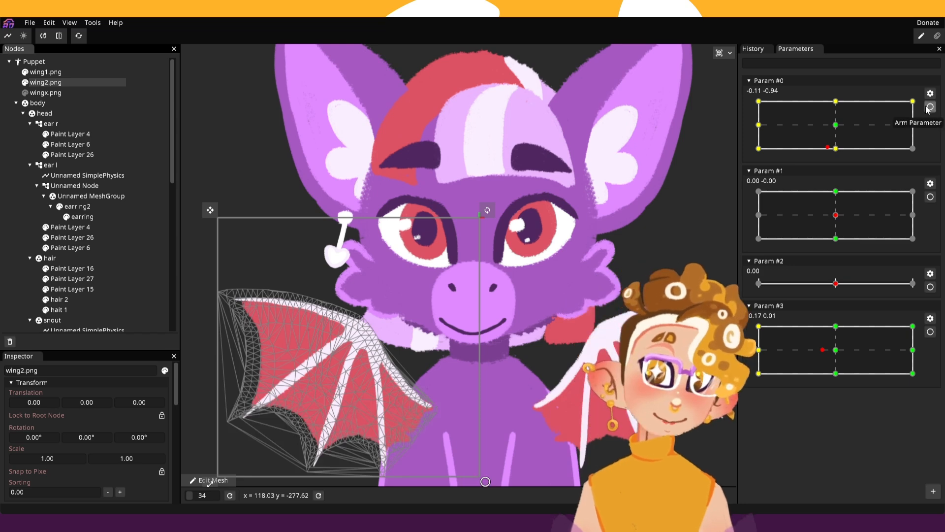
left_click(930, 107)
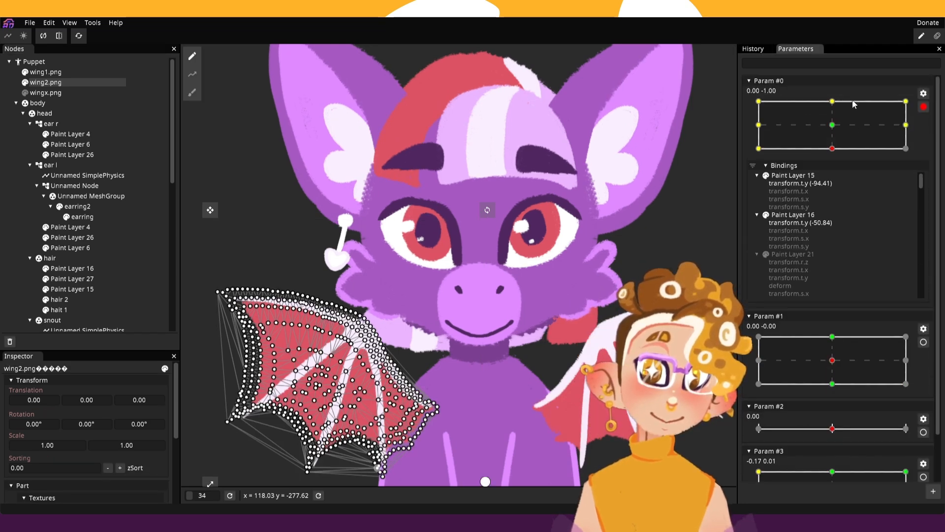
left_click(759, 124)
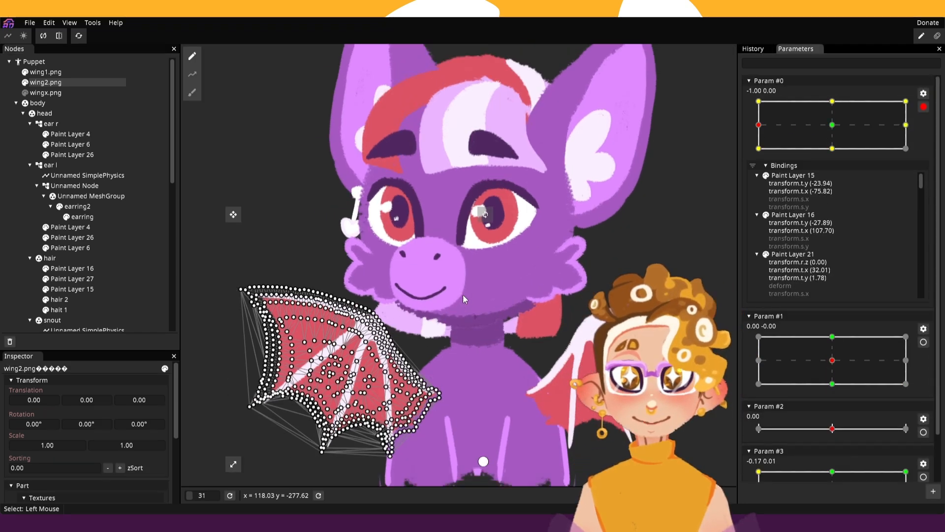
scroll(463, 294, "down", 1)
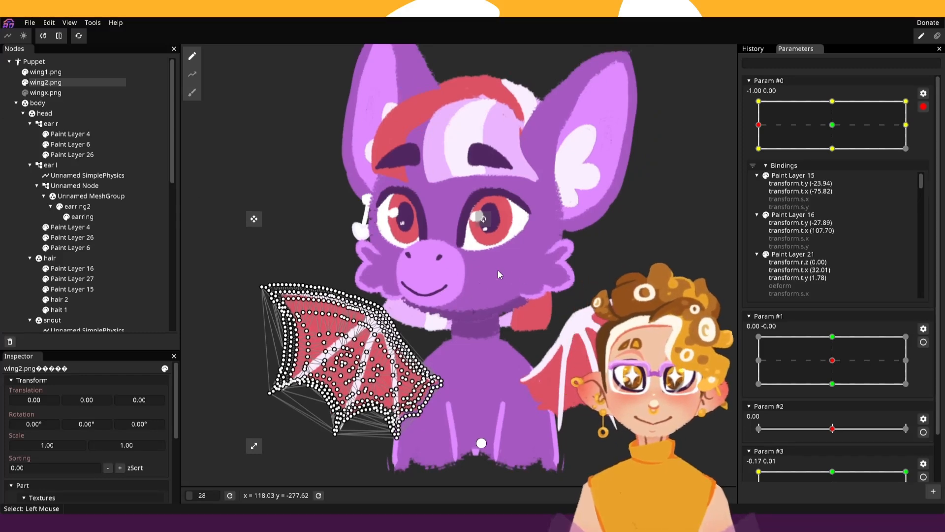
mouse_move(484, 219)
left_mouse_down()
mouse_move(495, 232)
mouse_move(489, 218)
left_mouse_up()
left_click_drag(233, 220, 293, 238)
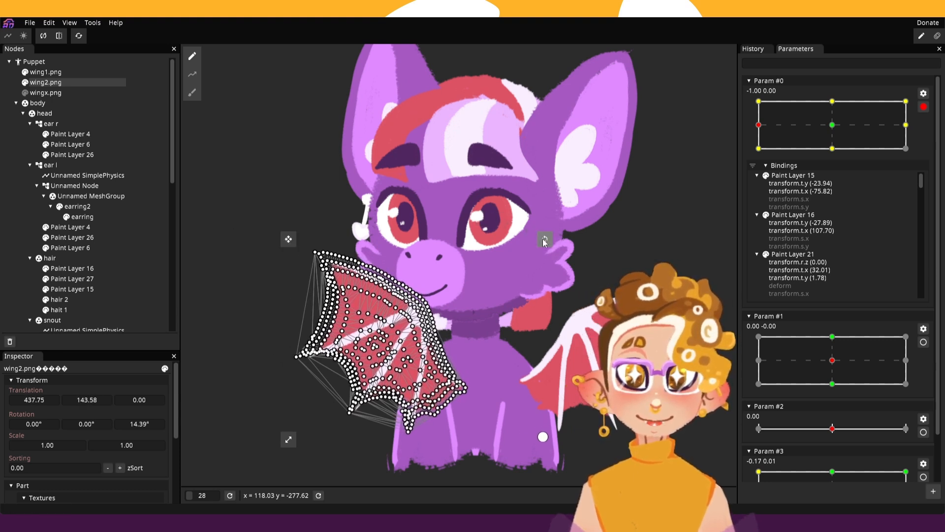
Refine the wing2.png pose at this keypoint to a translation of 378.22, 105.06 and a rotation of 13.00°.
left_click_drag(544, 241, 545, 235)
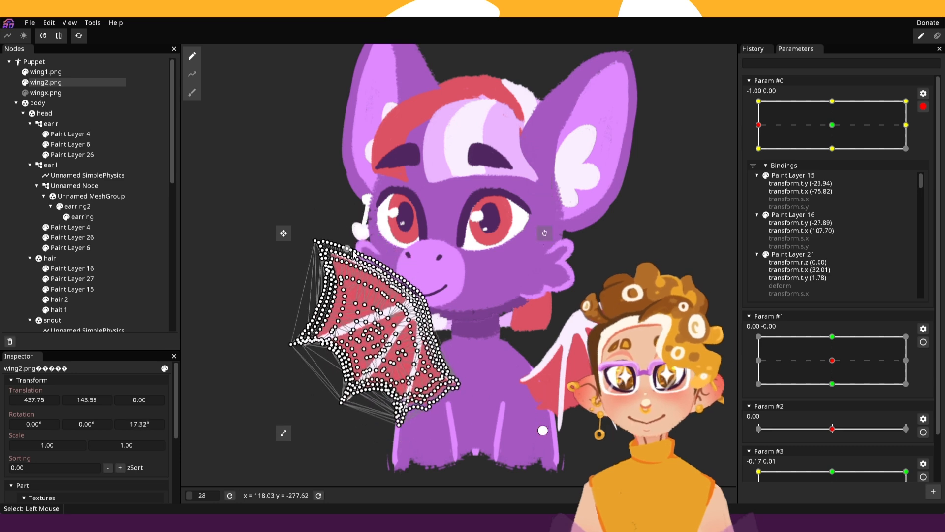
left_click_drag(354, 255, 337, 261)
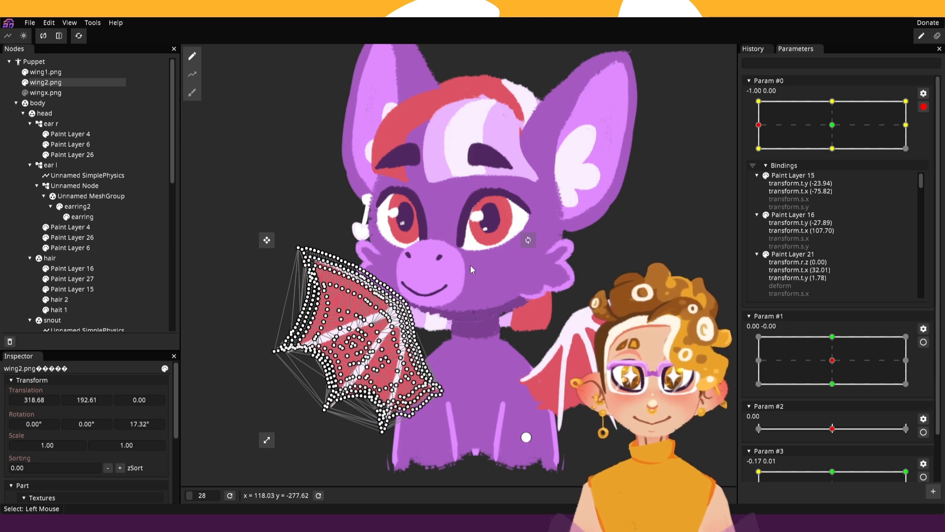
left_click_drag(527, 241, 527, 238)
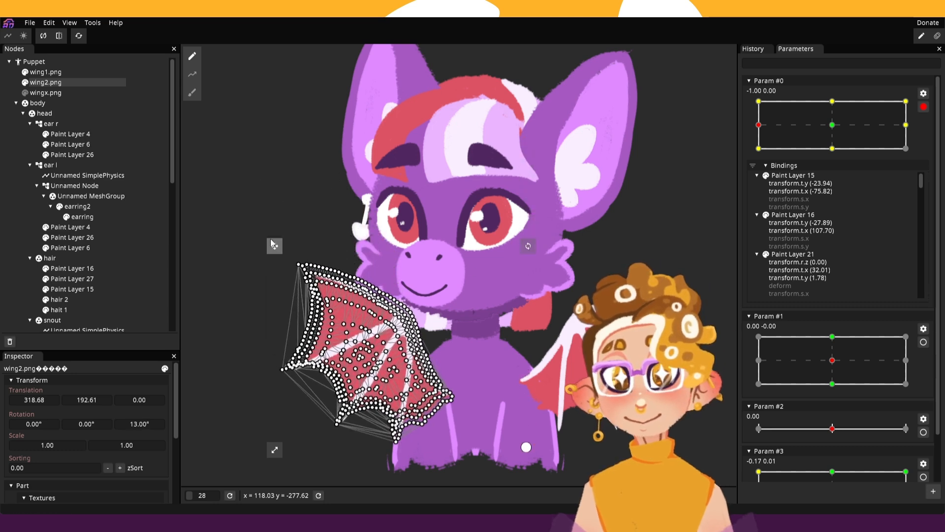
left_click_drag(272, 243, 280, 232)
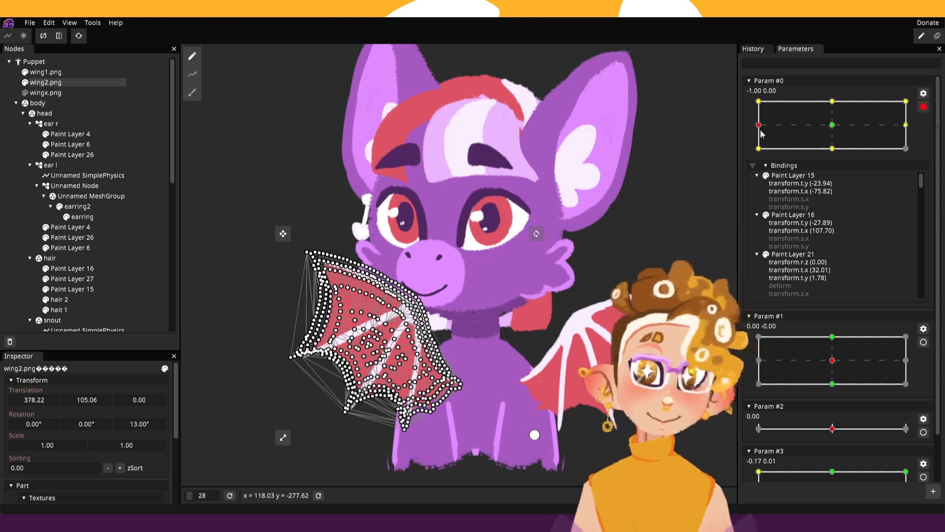
Remove the wing2.png bindings from Param #0 and disarm the parameter.
scroll(898, 216, "down", 5)
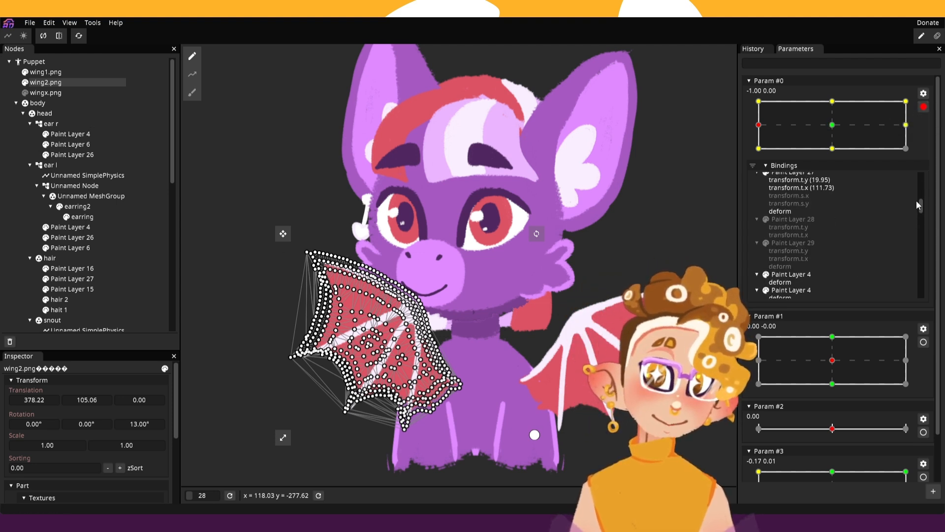
left_click_drag(917, 200, 921, 284)
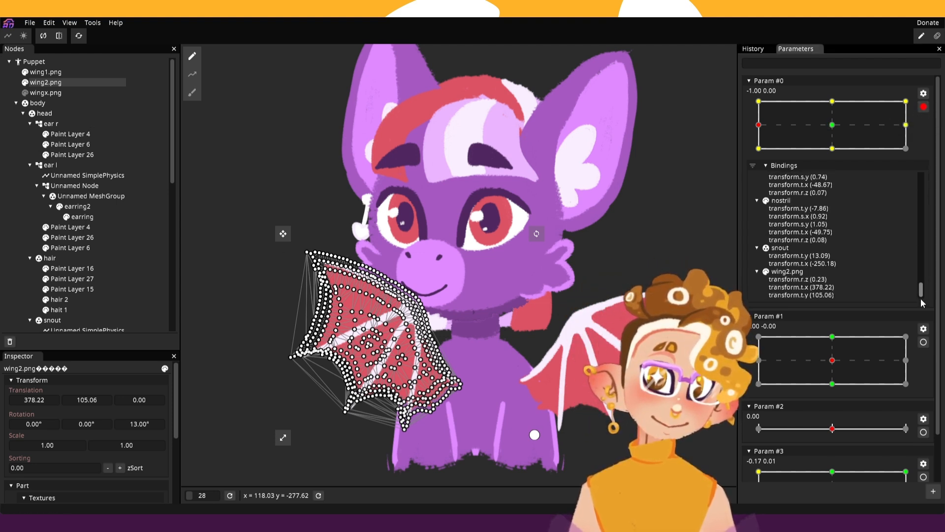
right_click(794, 274)
left_click(806, 278)
left_click(924, 106)
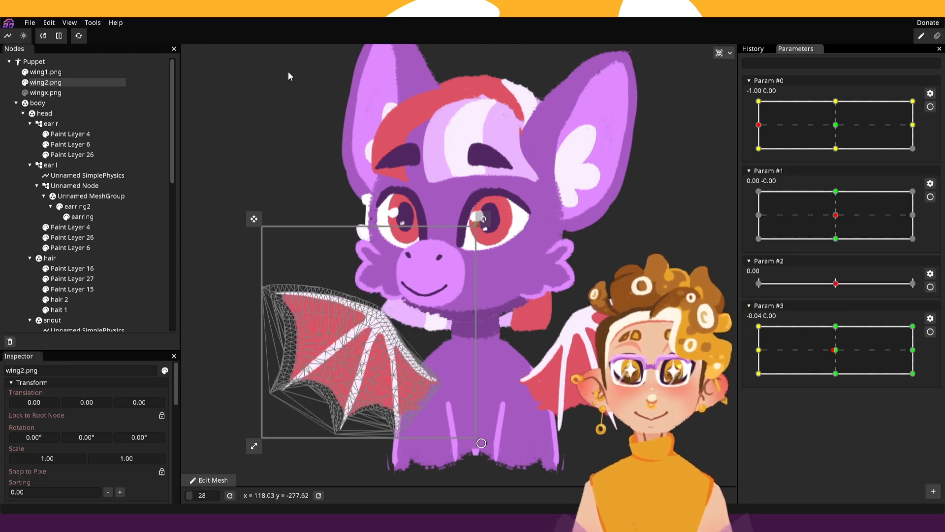
Add a plain node directly under the Puppet root.
left_click(56, 61)
right_click(58, 65)
mouse_move(68, 74)
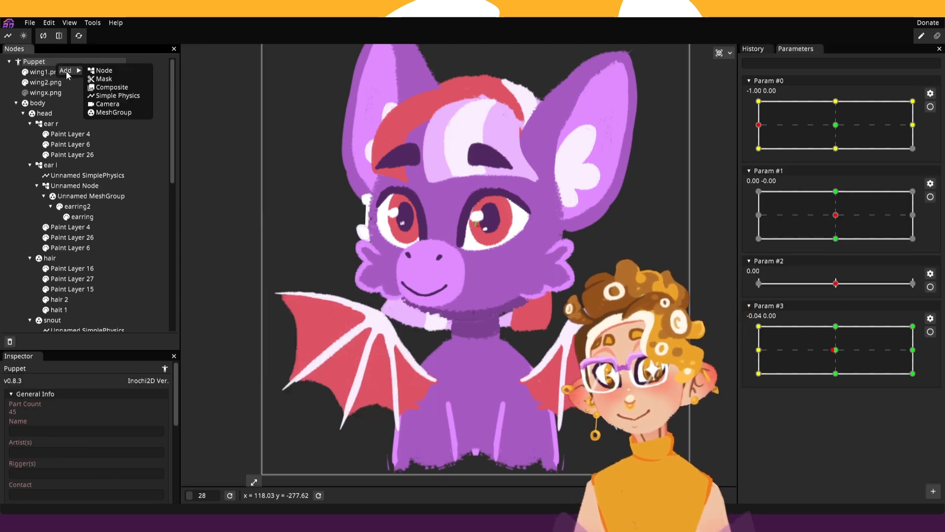
left_click(100, 72)
left_click_drag(53, 74, 52, 72)
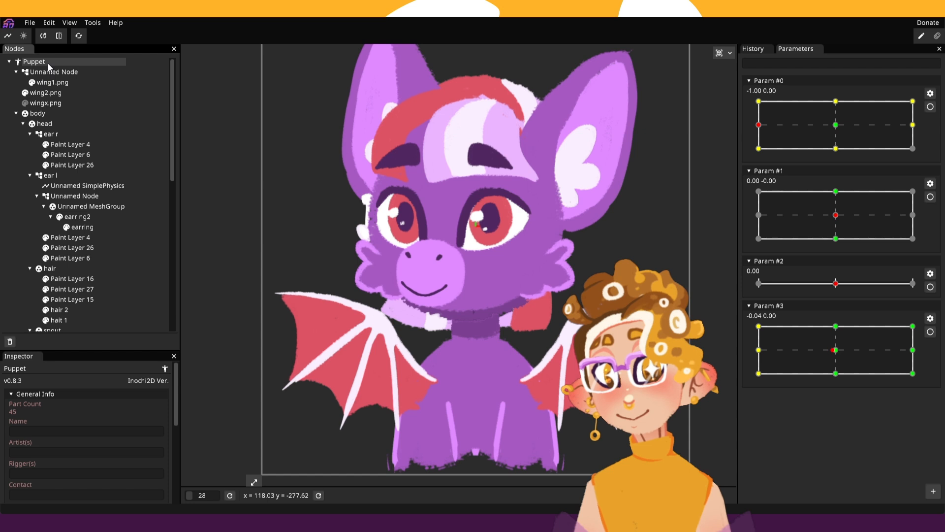
left_click(49, 23)
left_click(50, 32)
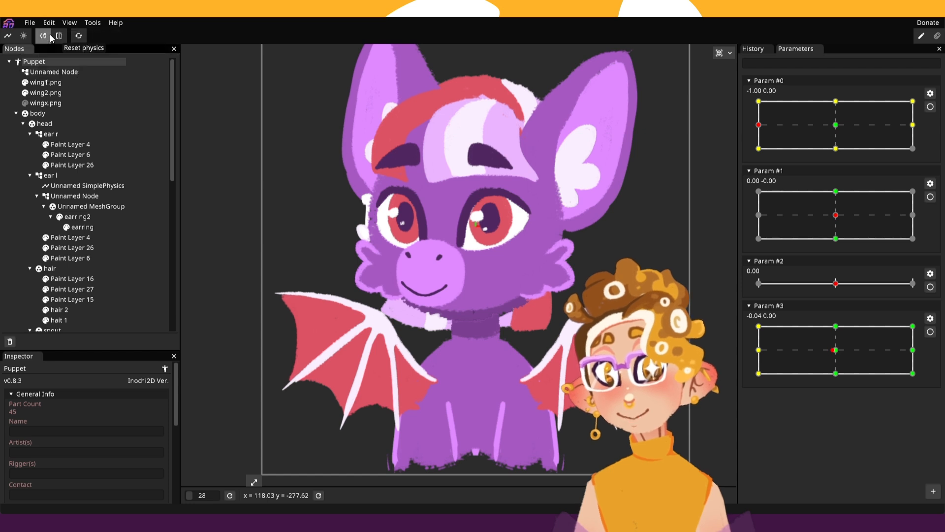
Move the new node to 364.21, 1103.14, where the wing1.png wing meets the body.
left_click(54, 72)
left_click_drag(467, 218, 519, 373)
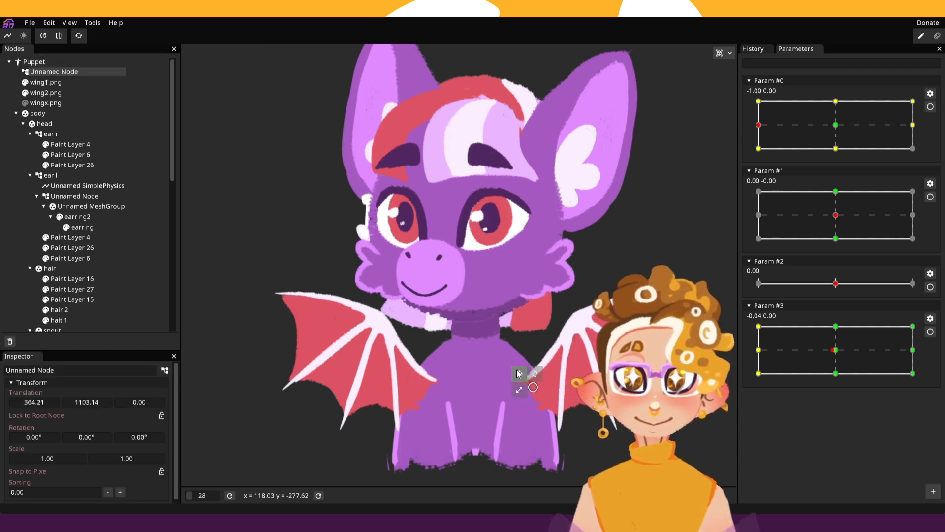
Add a second plain node under the Puppet root and shift the first one inward to 220.63, 1106.64.
left_click(41, 63)
right_click(41, 63)
left_click(90, 78)
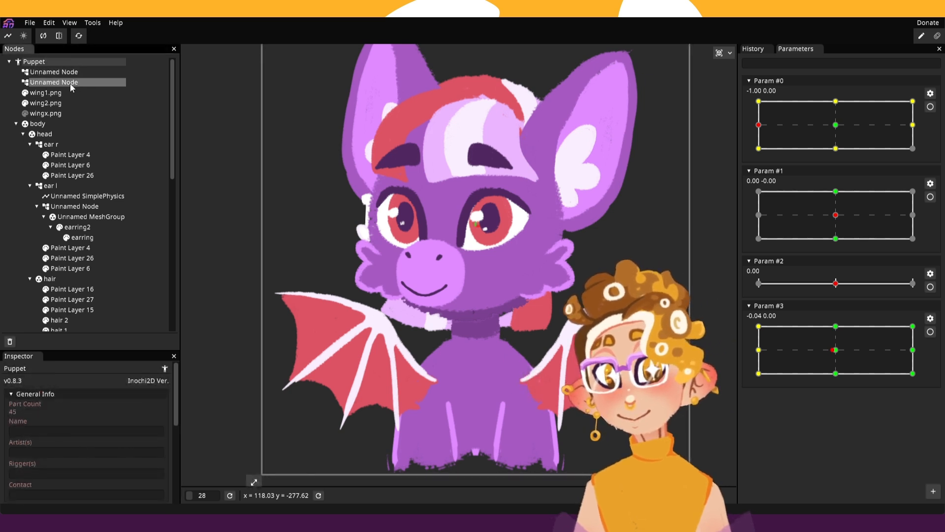
left_click(72, 84)
left_click_drag(523, 379, 495, 378)
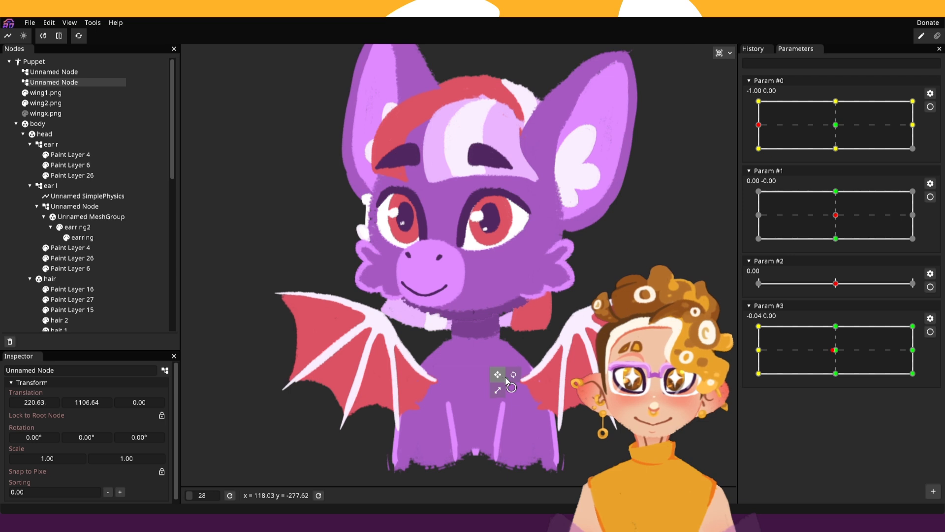
Move the second node to -381.72, 1110.14, where the wing2.png wing meets the body.
left_click(74, 72)
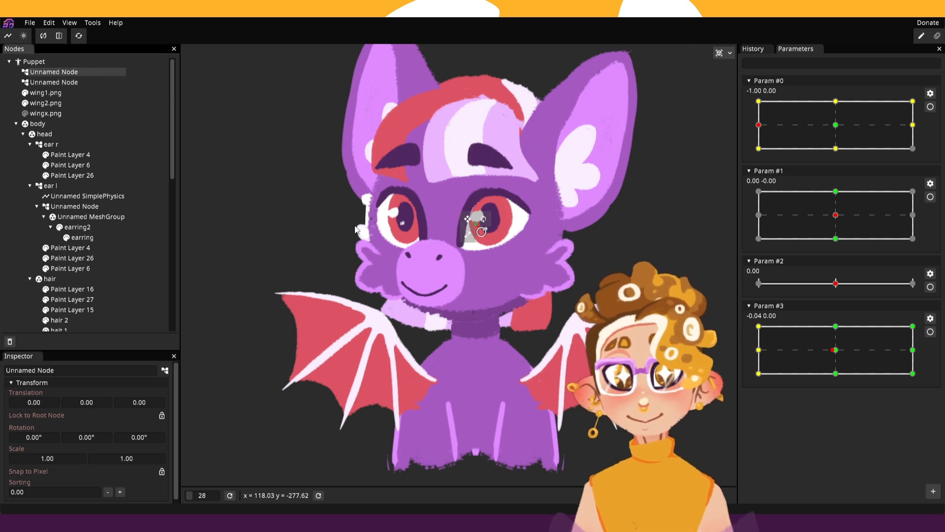
left_click_drag(469, 223, 424, 365)
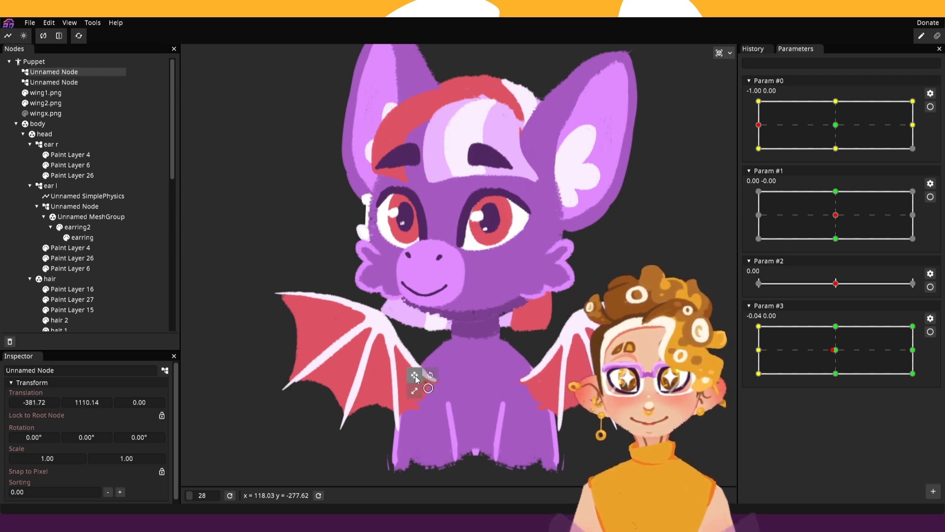
Parent wing2.png under the first unnamed node and wing1.png under the second unnamed node.
left_click(68, 93)
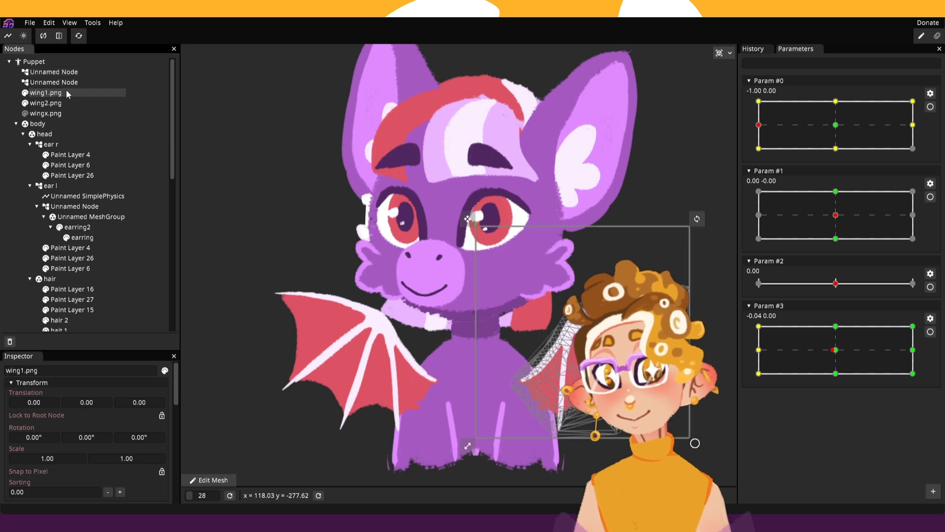
left_click_drag(69, 93, 49, 73)
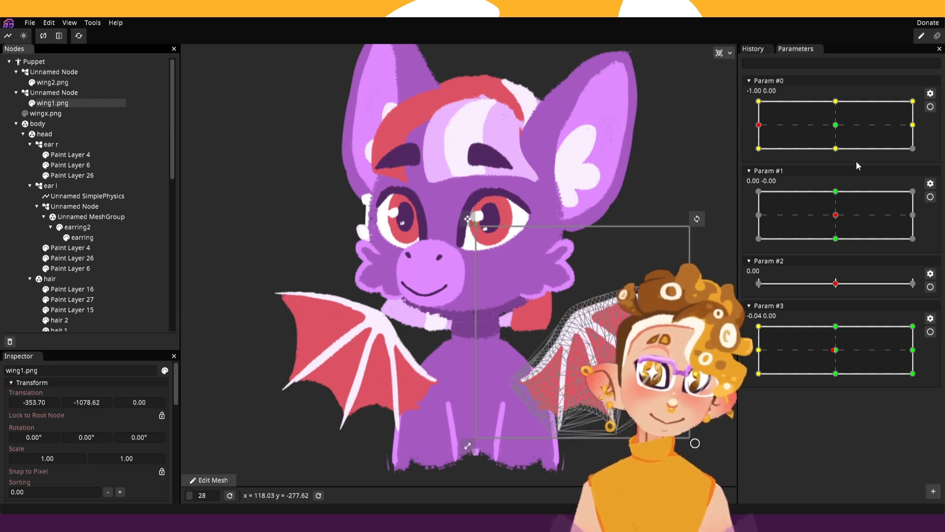
Arm Param #0 at -1.00, 0.00 and give wing2.png's parent node a 20.62° rotation and a 38.52, 7.00 offset.
left_click_drag(839, 133, 871, 113)
left_click(929, 106)
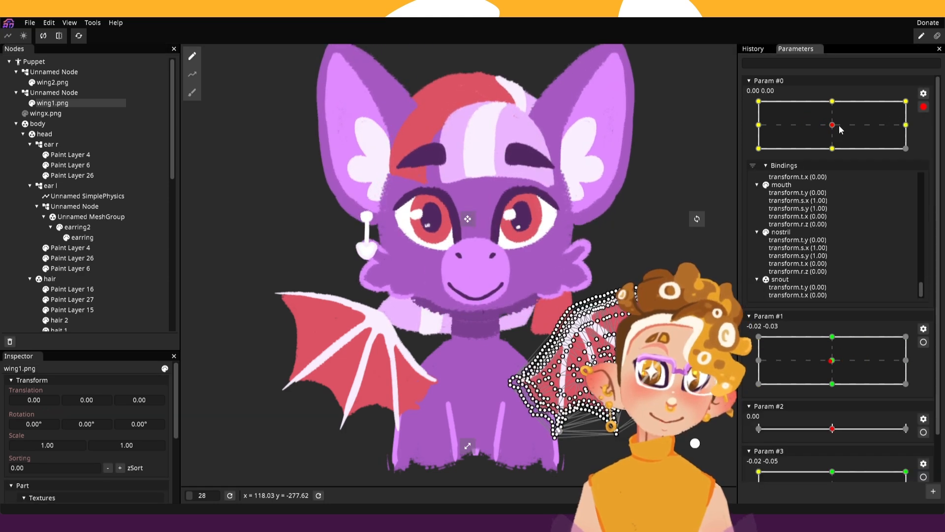
left_click(759, 125)
left_click(54, 72)
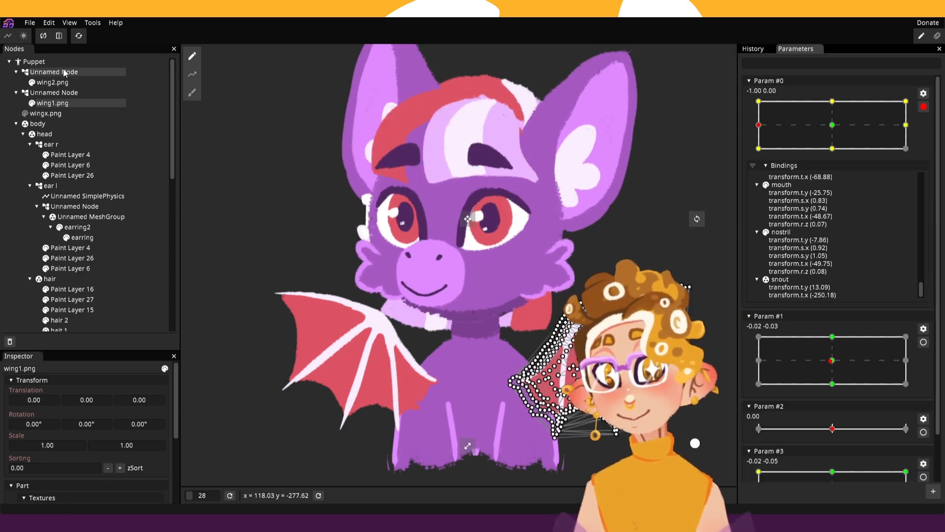
left_click_drag(489, 212, 541, 250)
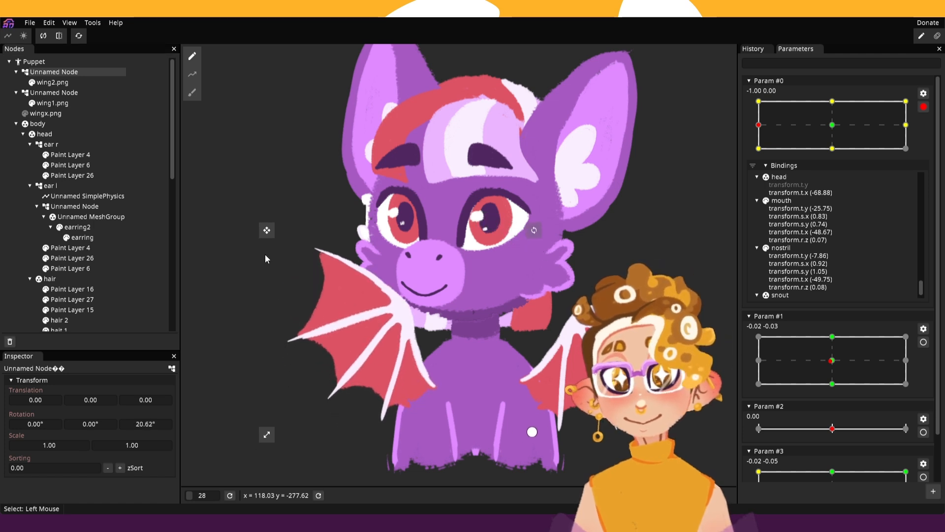
left_click_drag(266, 232, 272, 232)
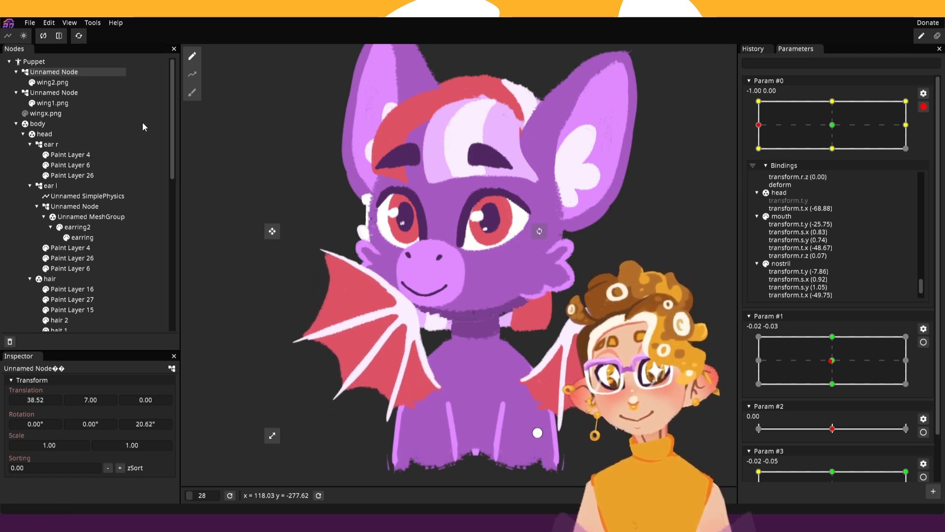
At the same Param #0 keypoint, give wing1.png's parent node a -11.17° rotation and a -38.52, -3.50 offset, and preview the turn.
left_click(72, 94)
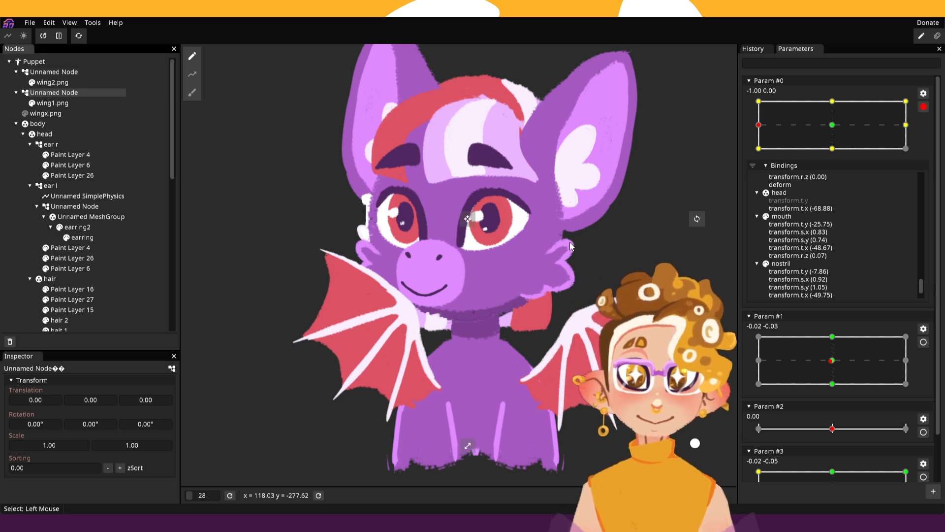
left_click_drag(699, 219, 659, 203)
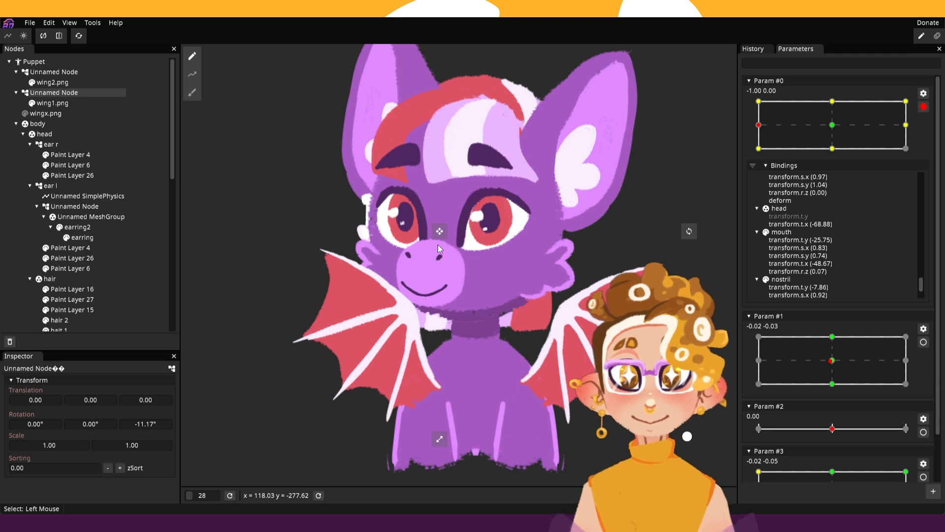
left_click_drag(440, 233, 435, 234)
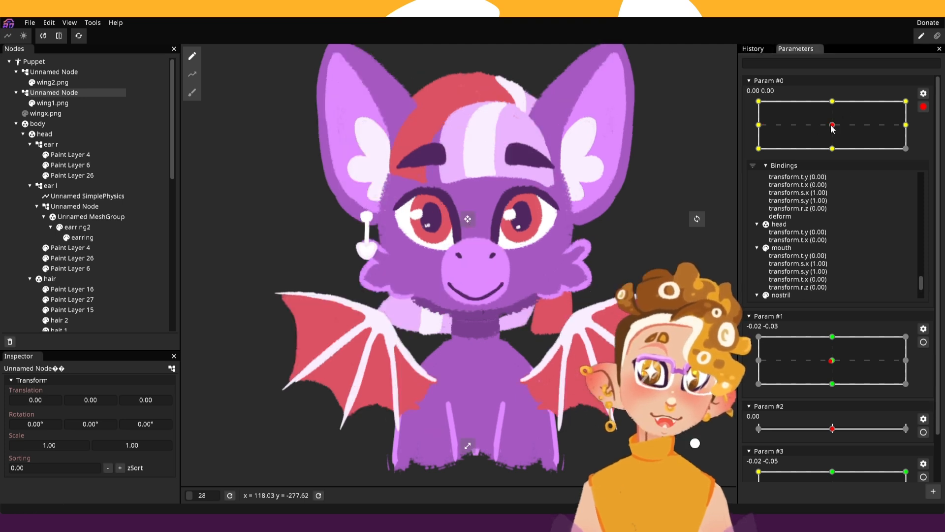
left_click_drag(786, 127, 758, 129)
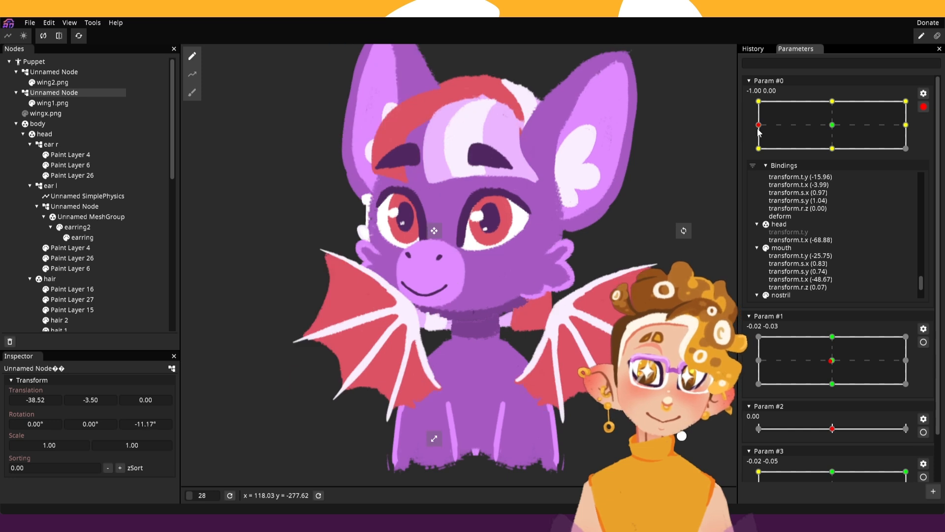
Deform wing2.png's mesh with the 300 circle brush, pulling the wing tip outward and nudging the inner edge inward.
left_click(52, 82)
left_click(192, 92)
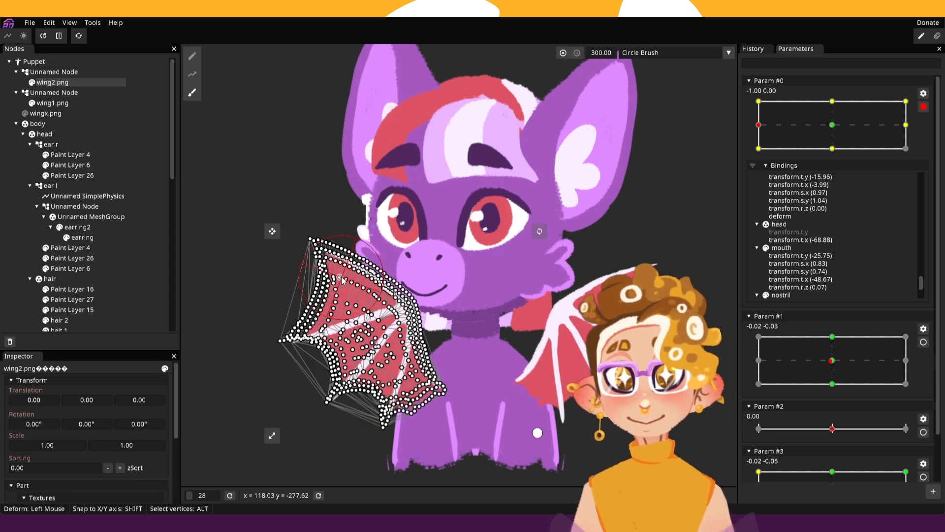
left_click_drag(317, 253, 297, 239)
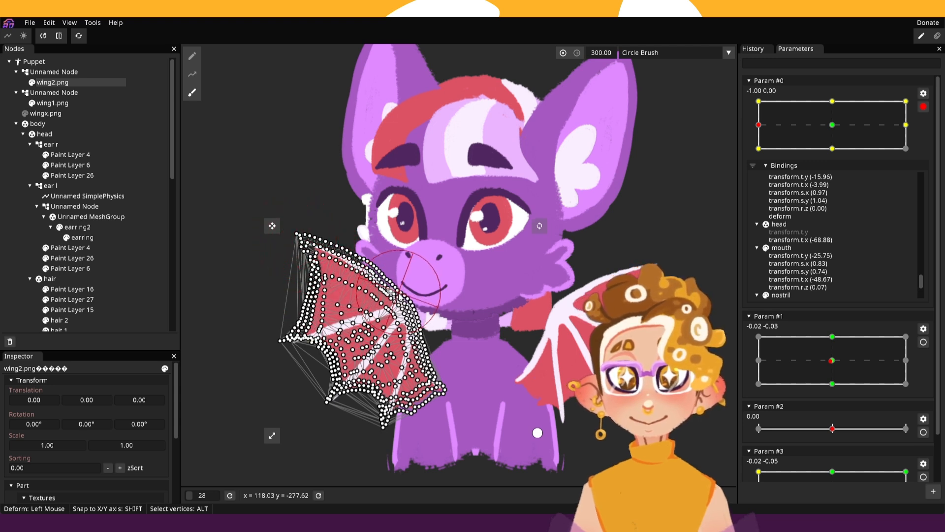
left_click_drag(420, 324, 412, 325)
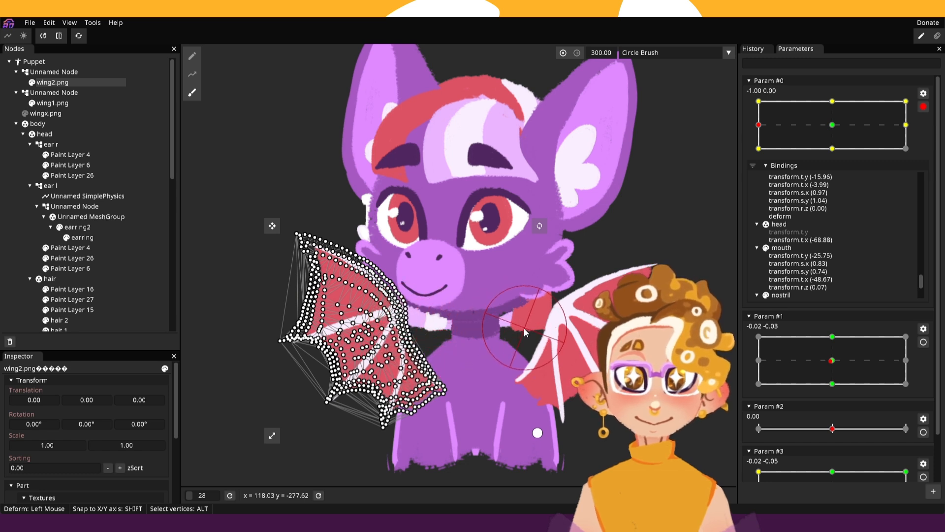
Deform wing1.png's mesh with the circle brush, rotate it 0.61° at this keypoint, and disarm Param #0.
left_click(98, 104)
left_click(192, 92)
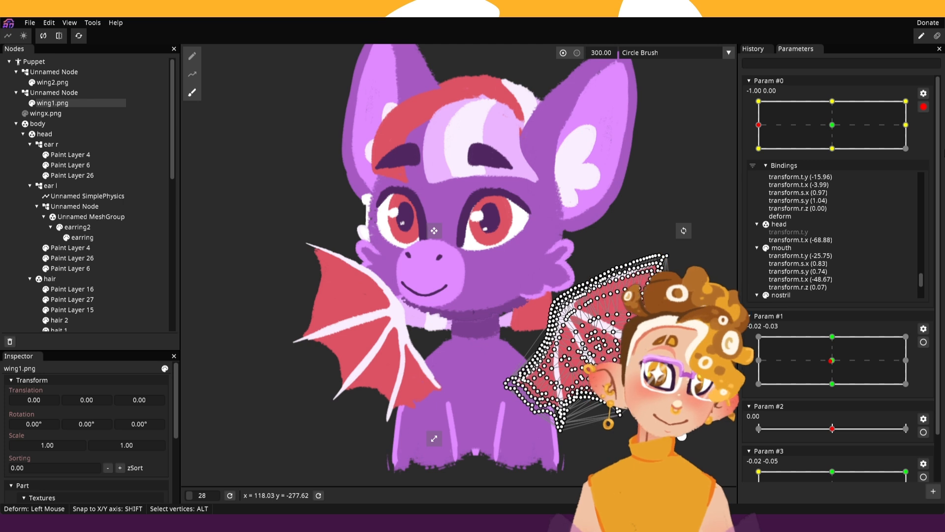
left_click(924, 107)
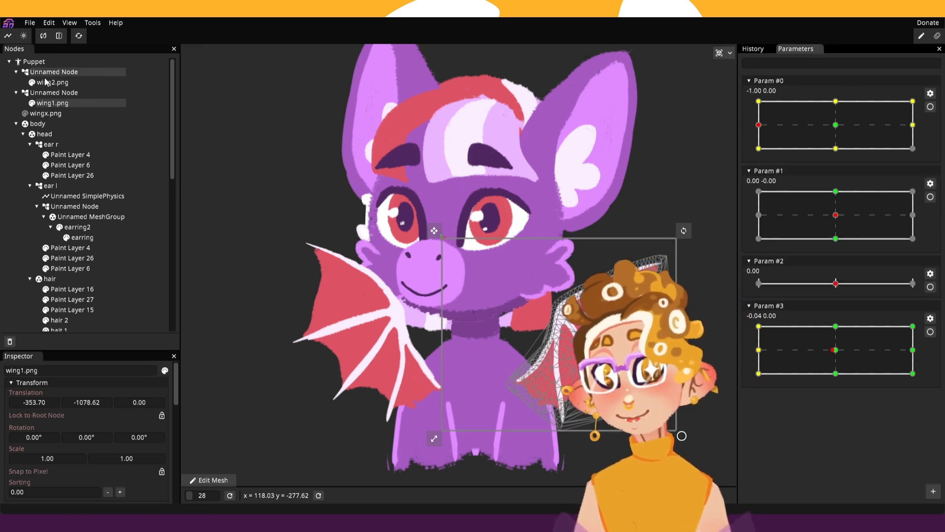
left_click(930, 106)
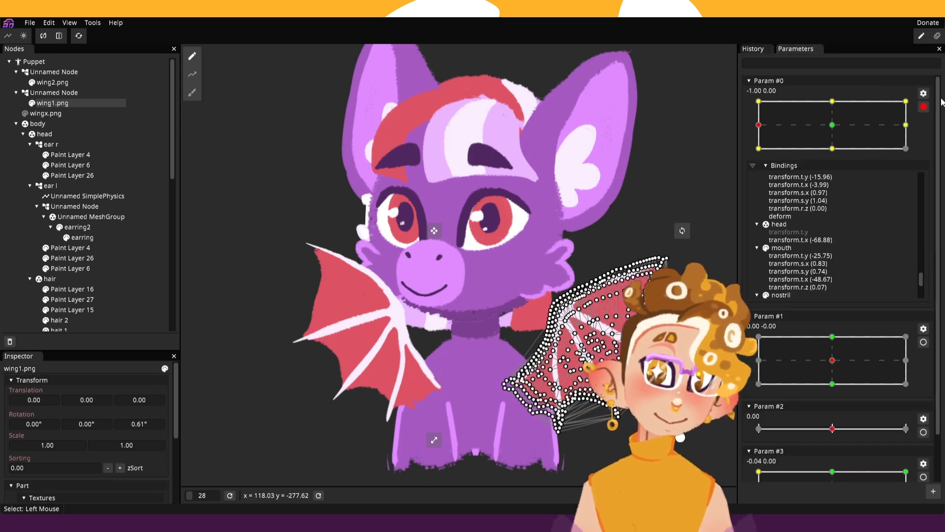
left_click(924, 106)
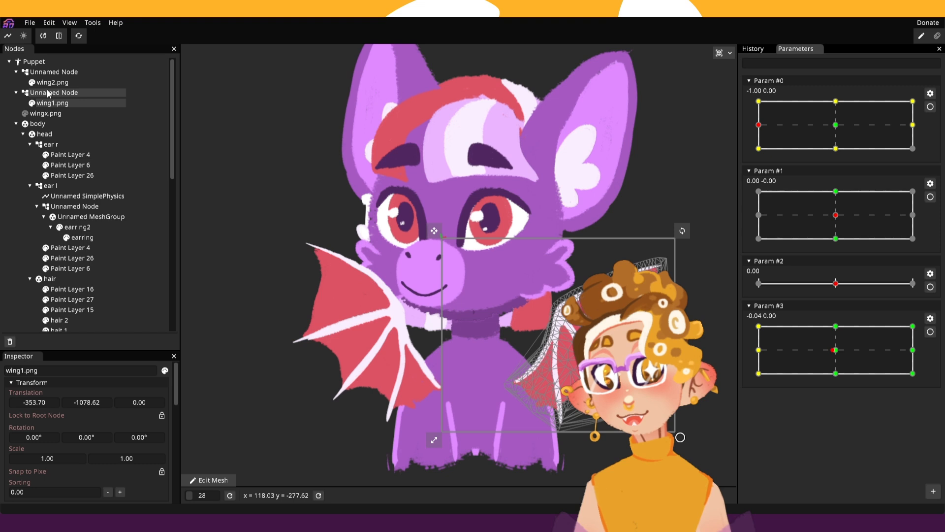
Open wing1.png's Sorting value and preview the wings against the body by sweeping Param #0 around its -1.00 side.
scroll(49, 443, "down", 3)
left_click(21, 430)
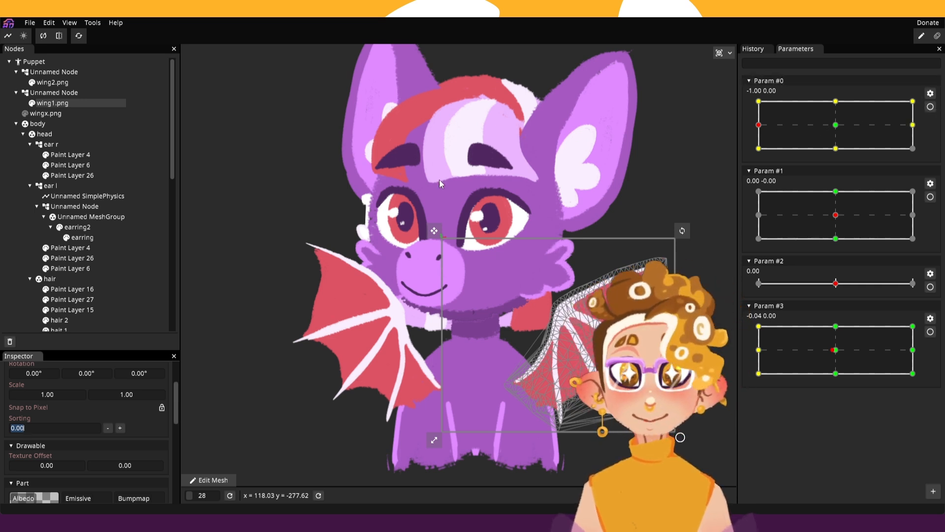
left_click_drag(796, 125, 734, 138)
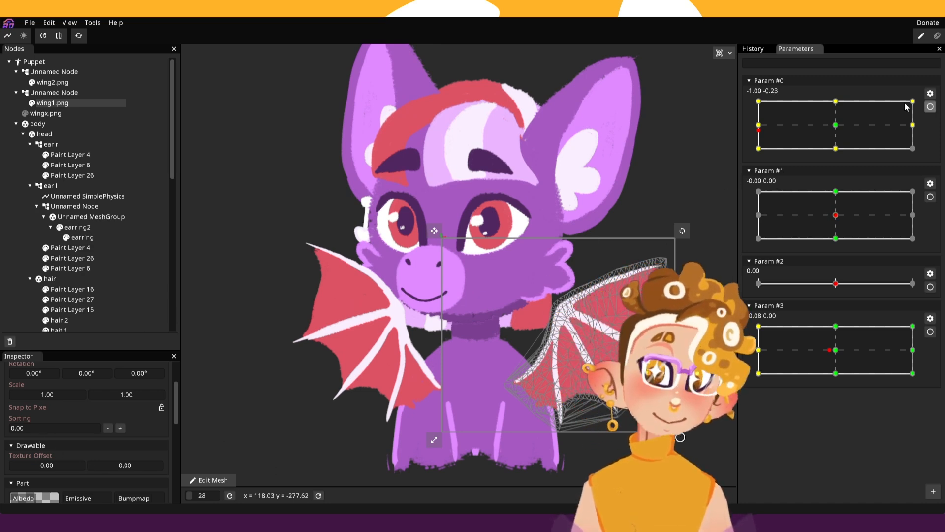
mouse_move(780, 124)
left_mouse_down()
mouse_move(759, 123)
mouse_move(770, 120)
left_mouse_up()
Compare earring2's sorting at Param #0's center and -1.00 keypoints, and preview the turn with the parameter disarmed.
left_click(930, 107)
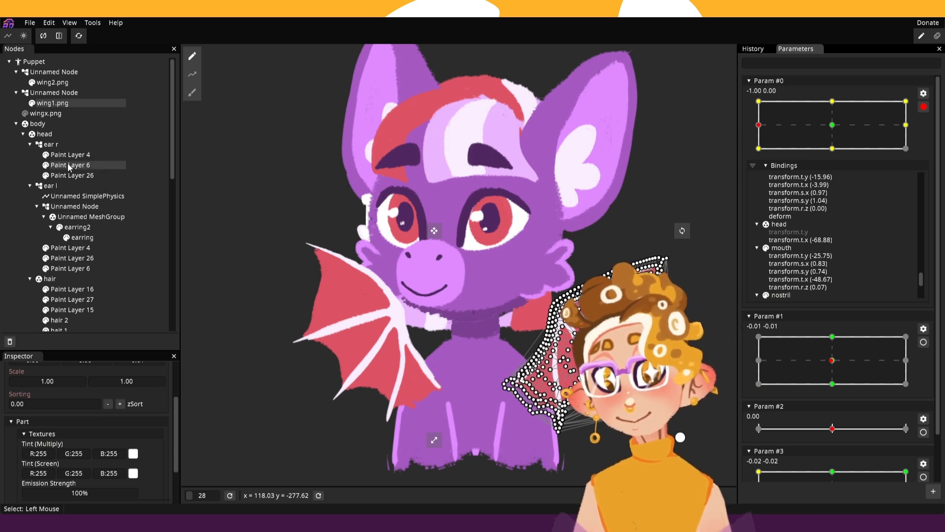
scroll(113, 214, "down", 3)
left_click(81, 167)
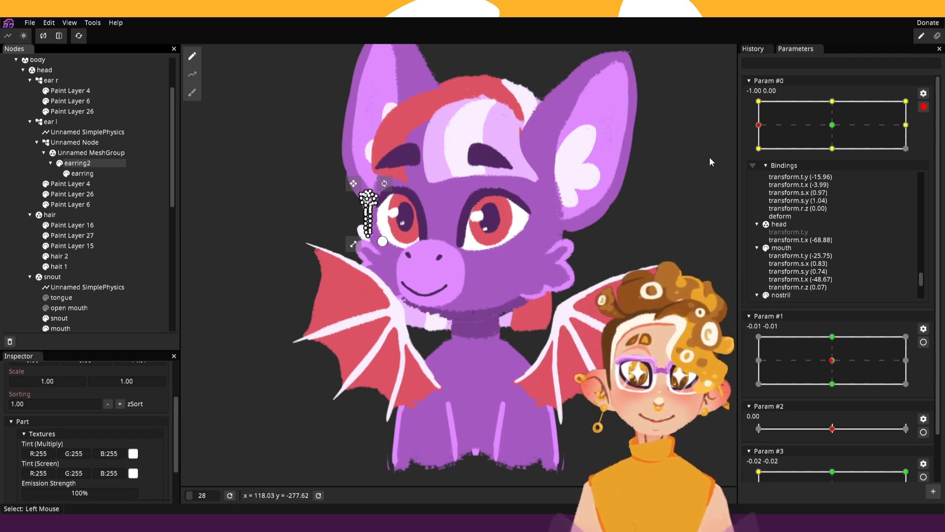
left_click(811, 130)
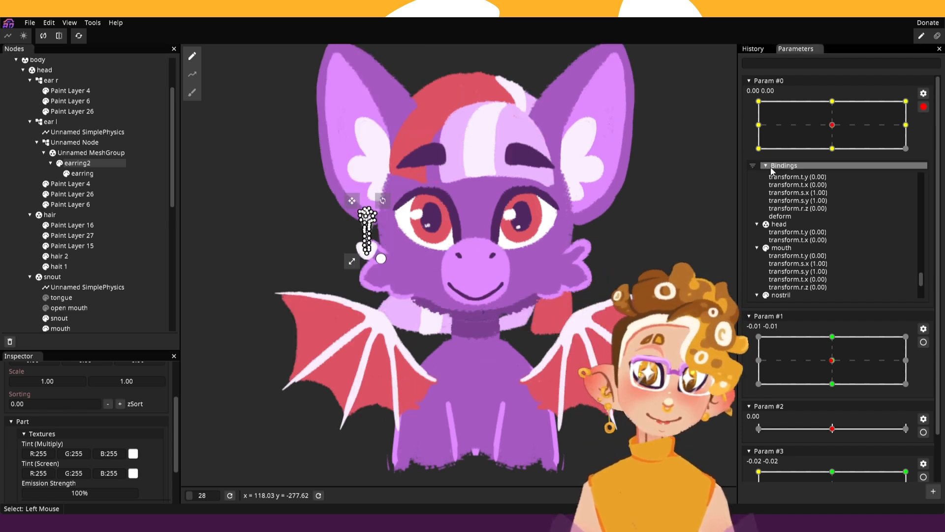
left_click_drag(805, 126, 758, 124)
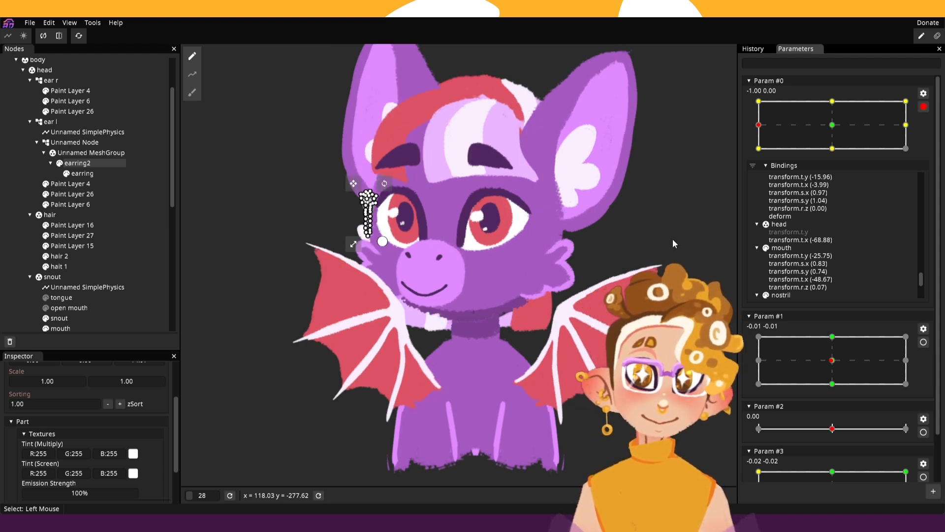
left_click_drag(811, 123, 832, 125)
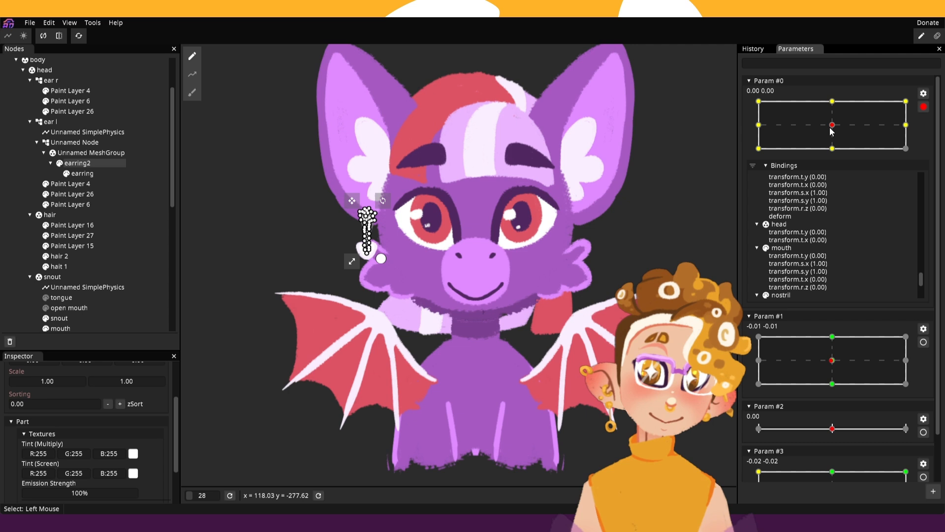
left_click_drag(832, 125, 759, 124)
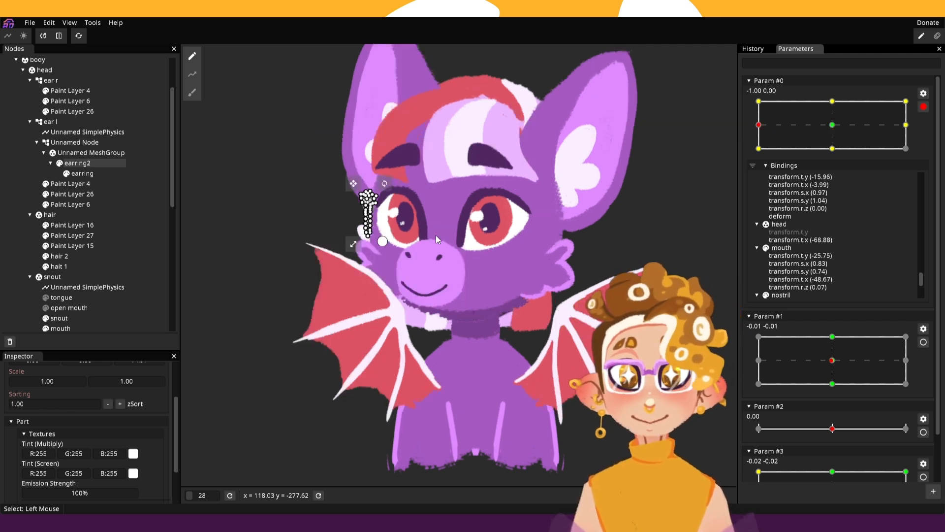
left_click(810, 127)
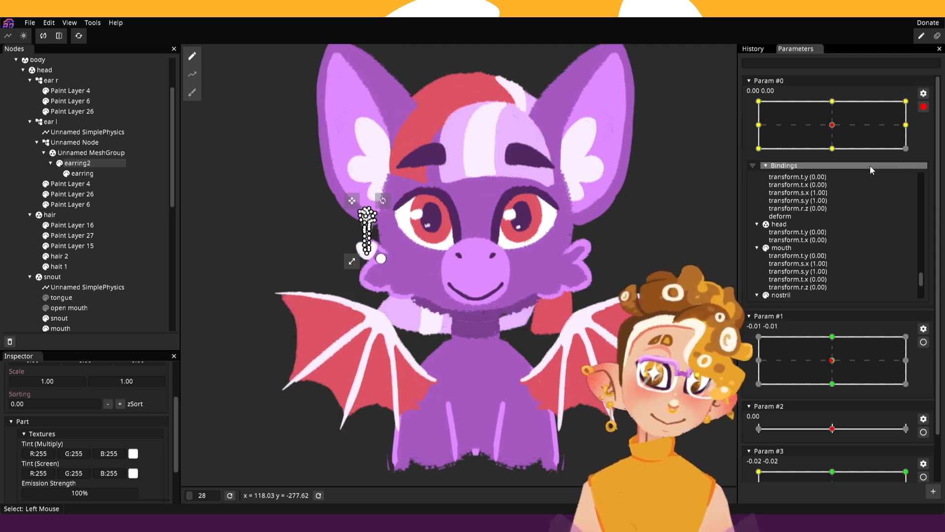
left_click(758, 125)
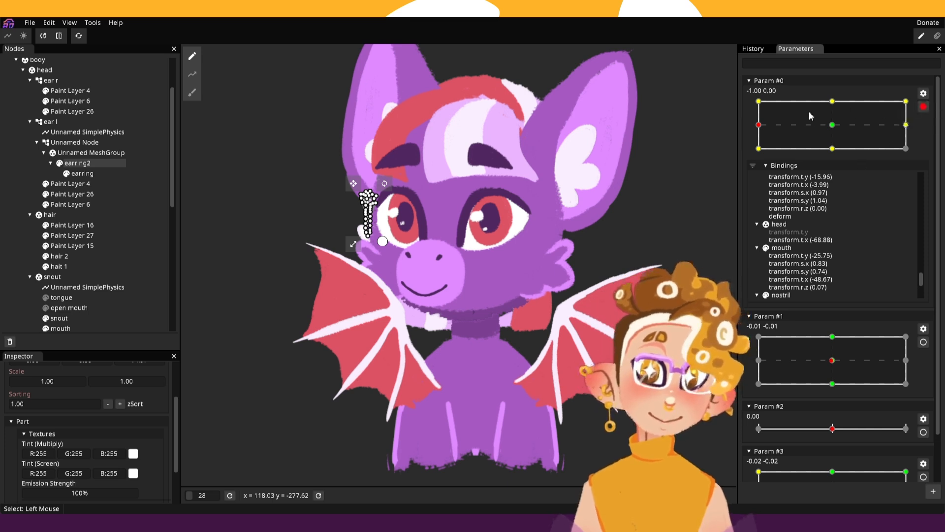
left_click(828, 126)
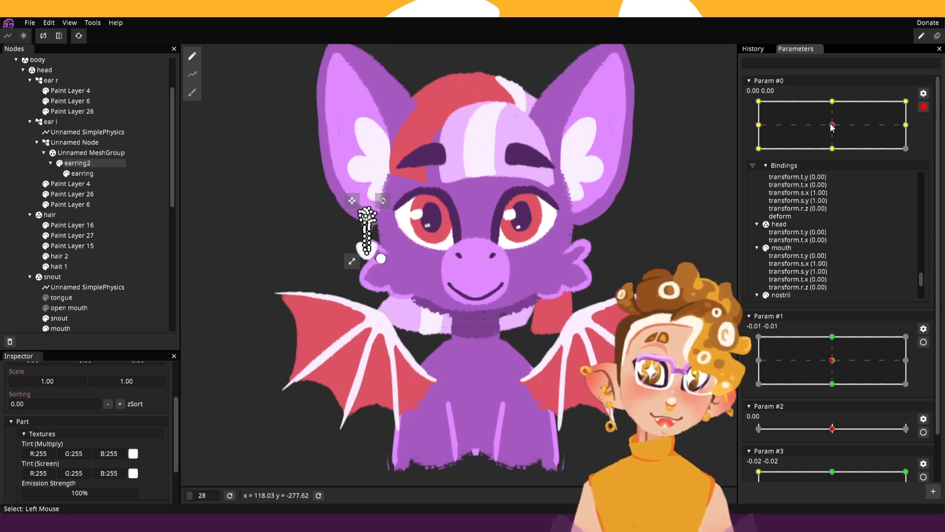
left_click(925, 107)
left_click_drag(832, 124, 807, 134)
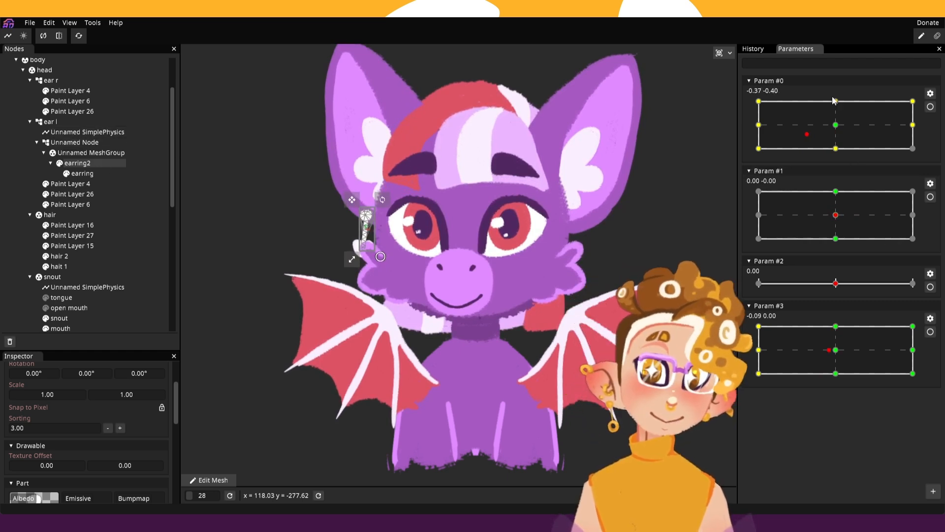
Set the base Sorting of both wing2.png and wing1.png to 100.
scroll(51, 92, "up", 3)
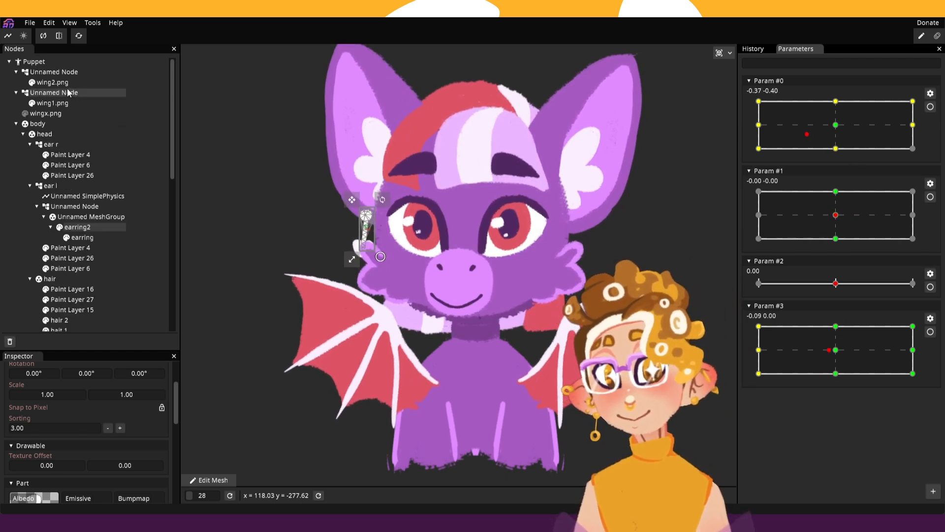
left_click(54, 82)
left_click(58, 427)
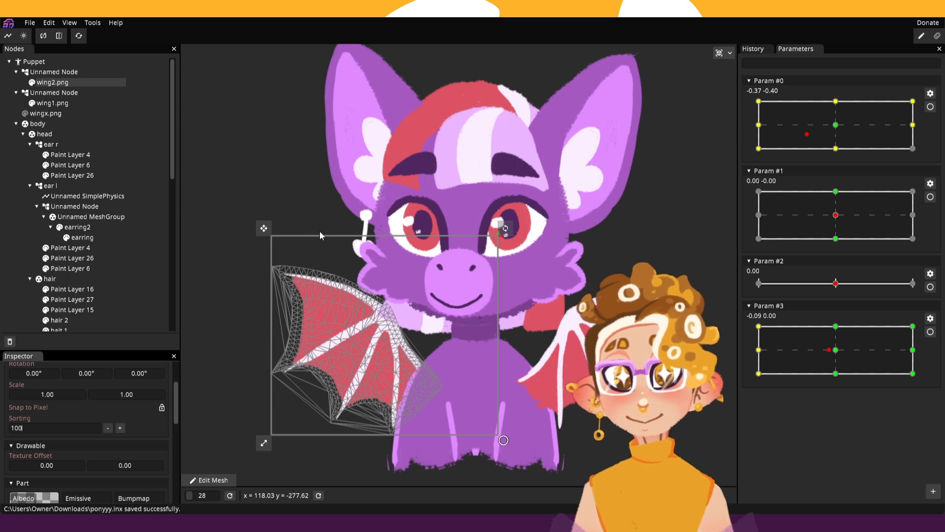
left_click(90, 105)
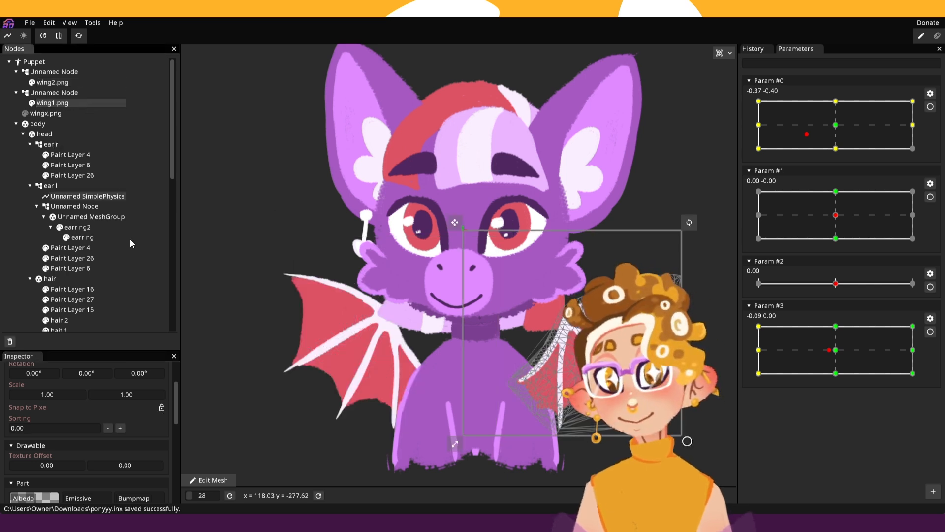
left_click(47, 426)
type("10")
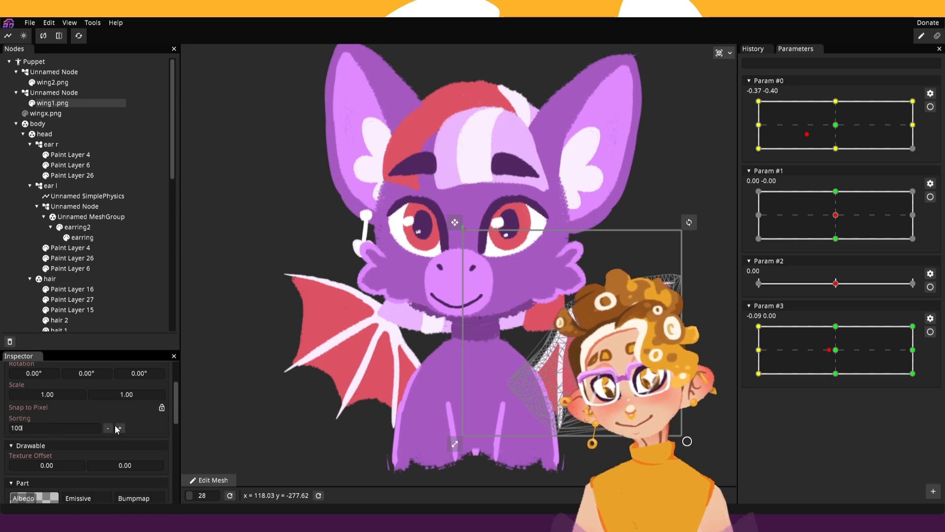
left_click_drag(814, 132, 836, 124)
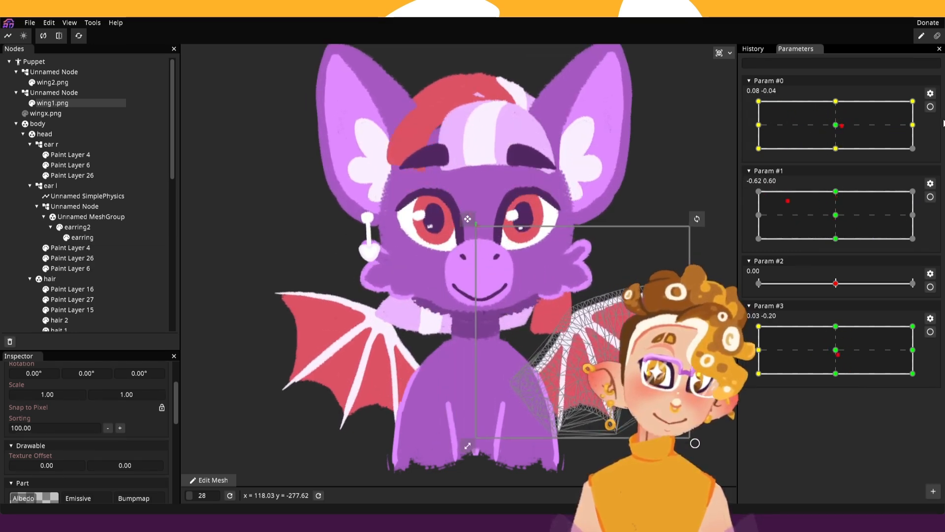
left_click(930, 106)
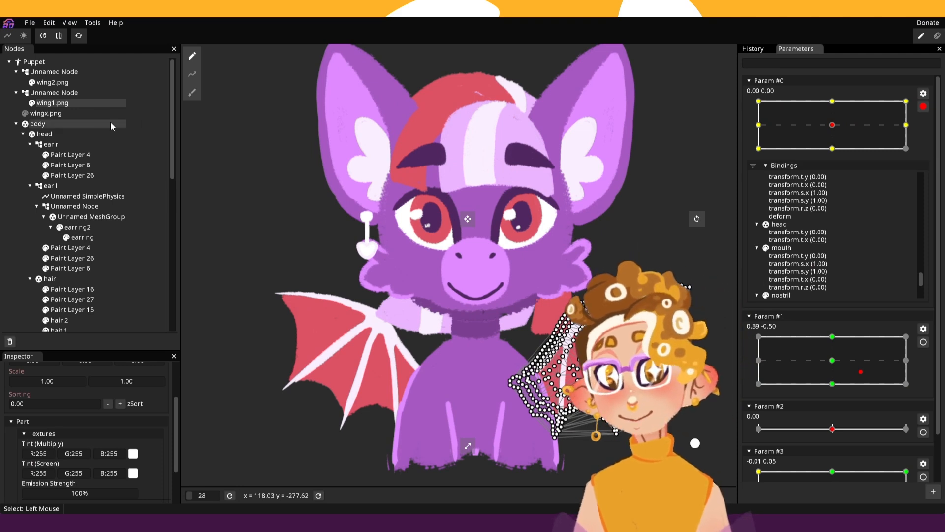
left_click(66, 73)
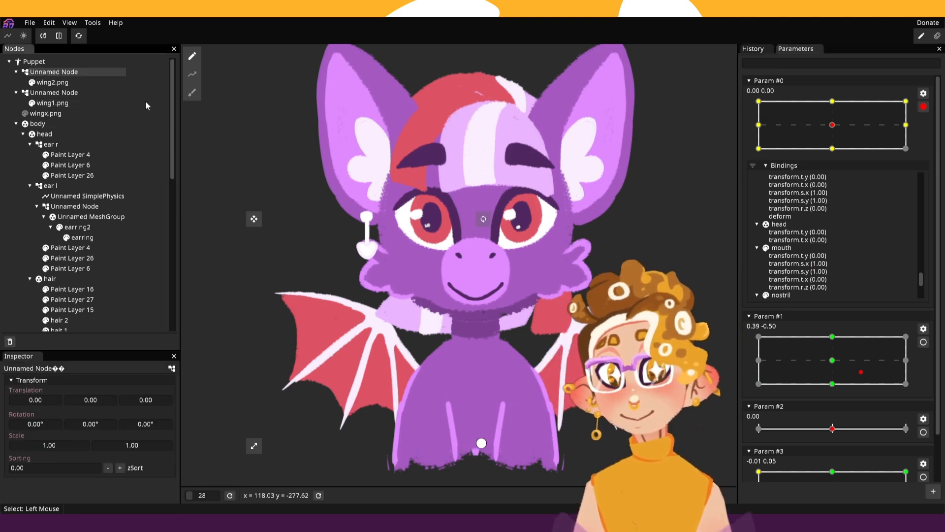
left_click(59, 37)
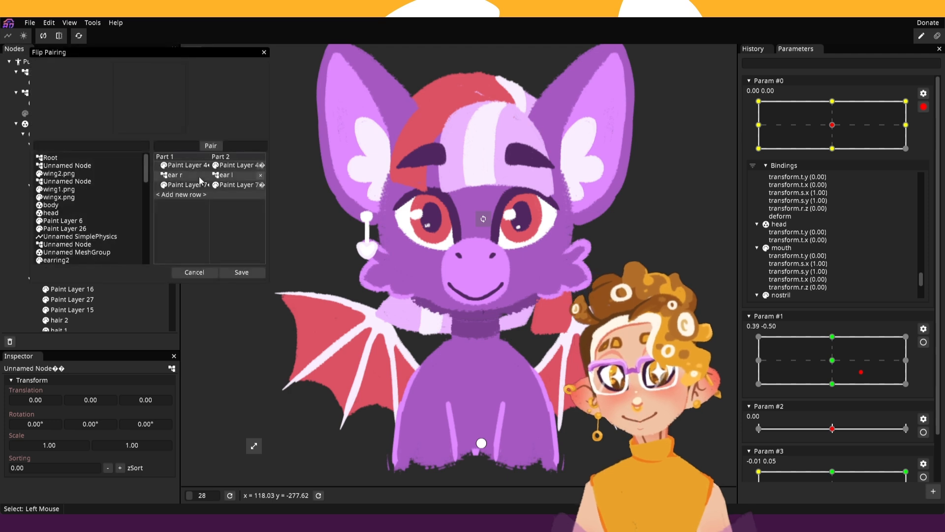
left_click(208, 275)
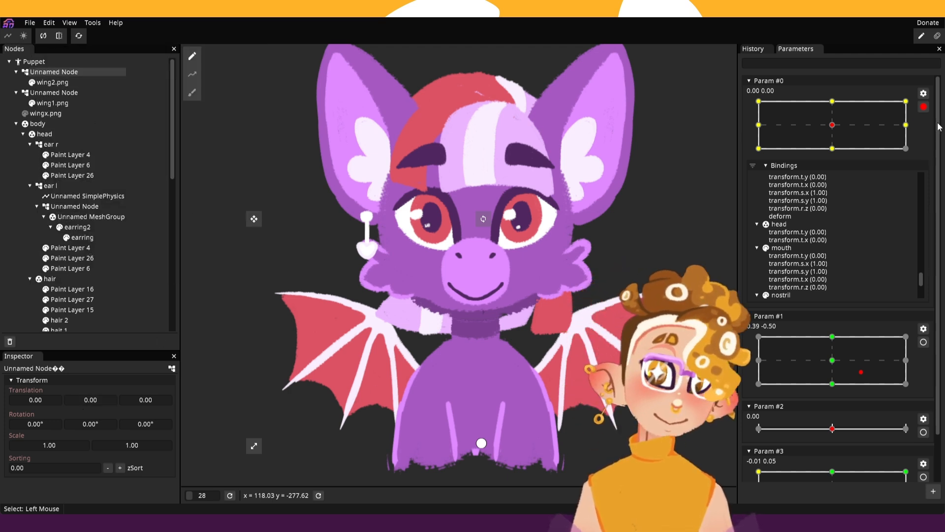
left_click(923, 107)
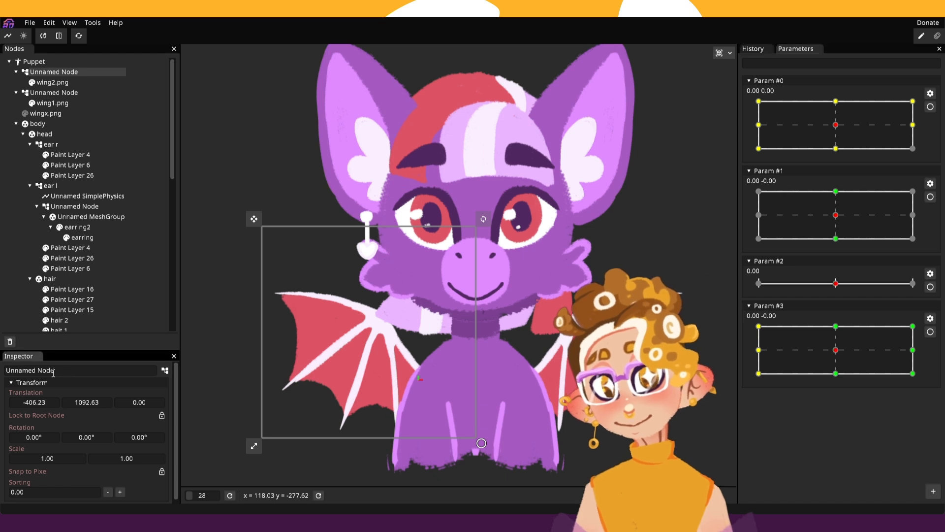
Rename wing2.png's parent node to wing 1 and wing1.png's parent node to wing 2.
left_click_drag(53, 372, 2, 375)
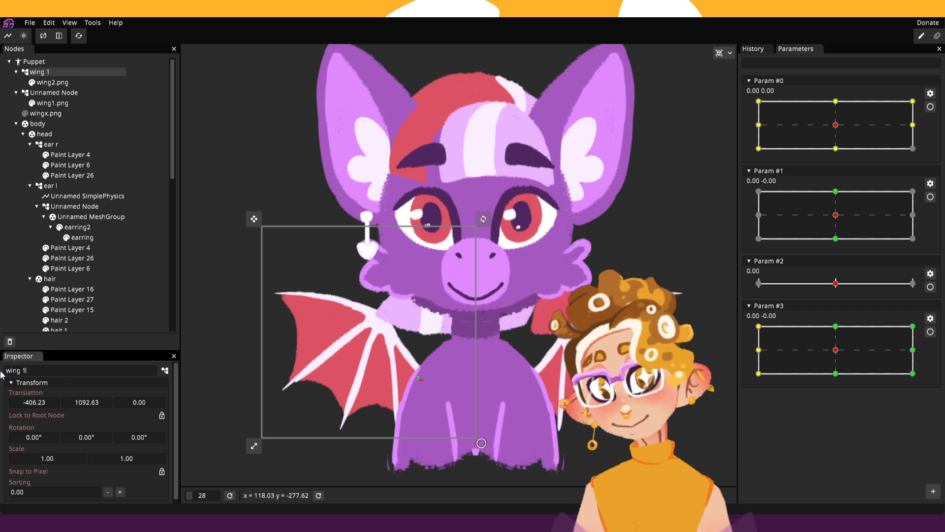
left_click(54, 92)
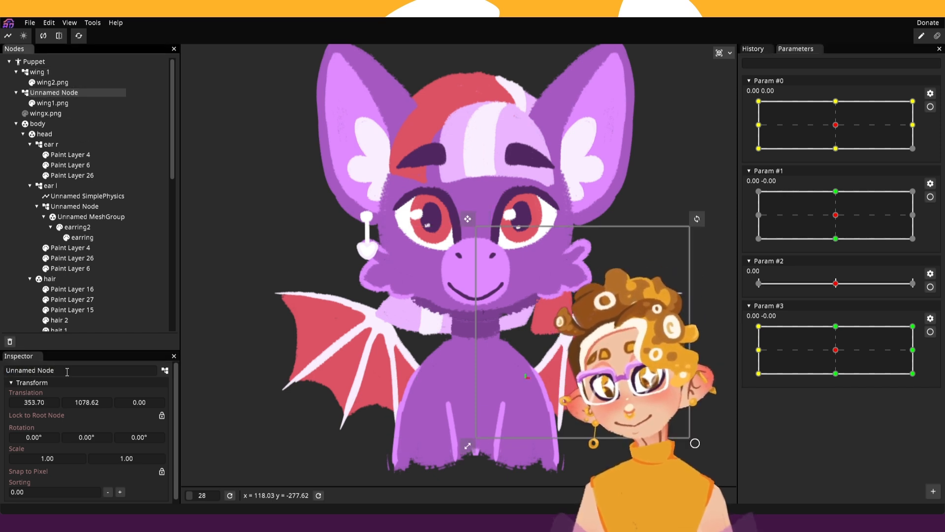
left_click_drag(67, 372, 2, 371)
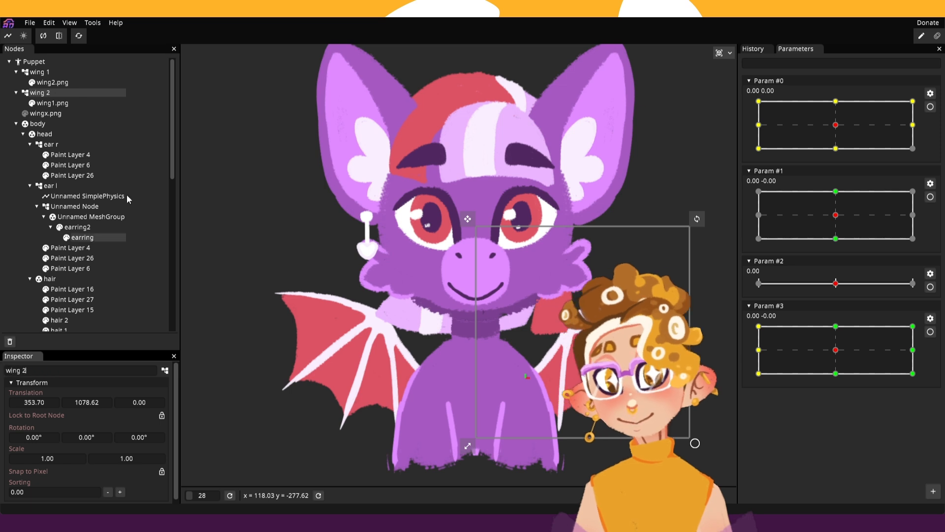
Add flip pairs matching node wing 1 with wing 2 and wing2.png with wing1.png, and save the pairing.
left_click(52, 82)
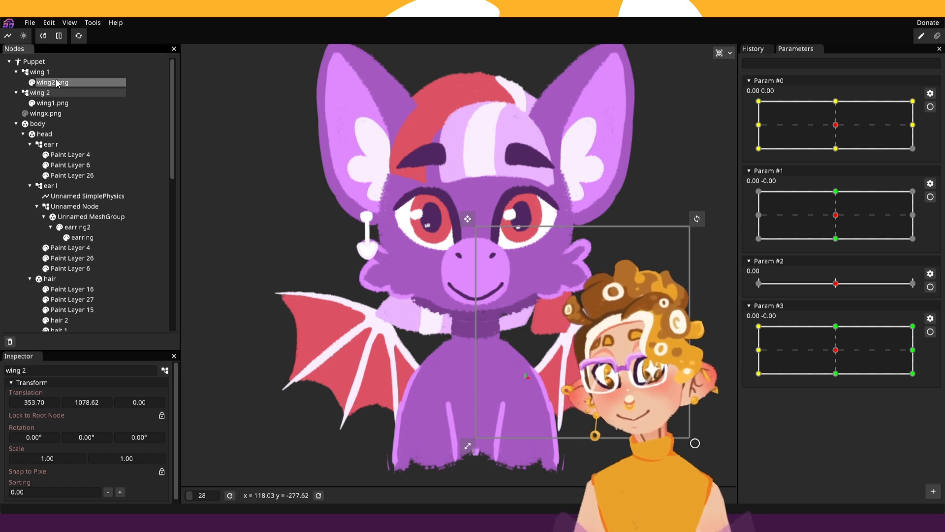
left_click(59, 38)
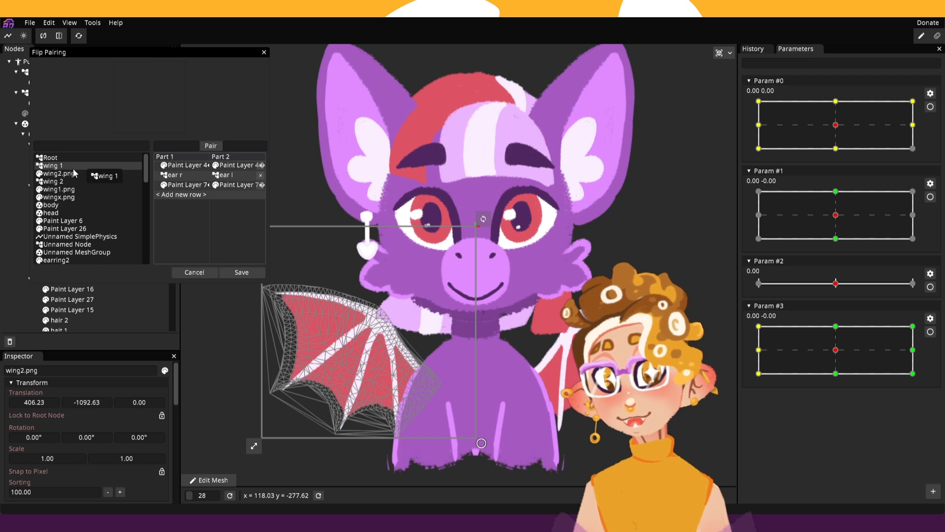
left_click_drag(59, 169, 171, 199)
left_click_drag(61, 174, 232, 196)
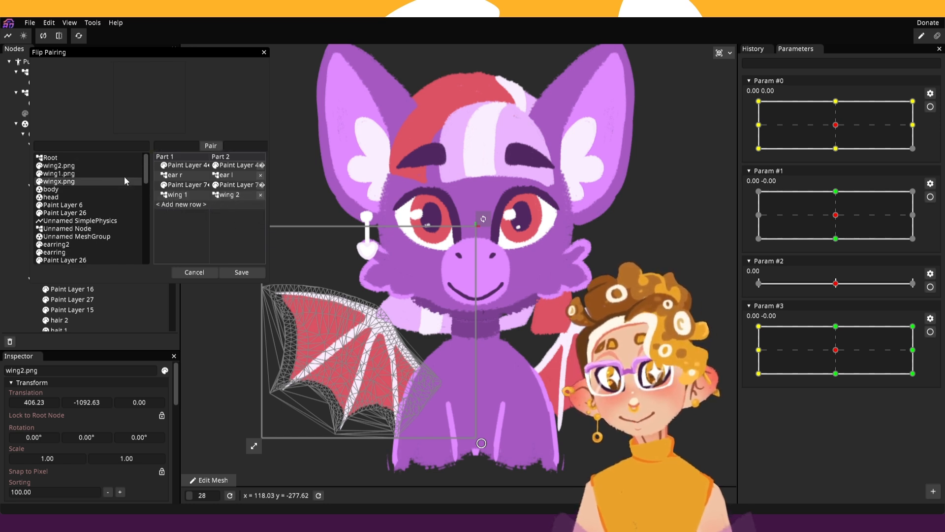
left_click_drag(60, 166, 233, 210)
left_click(243, 273)
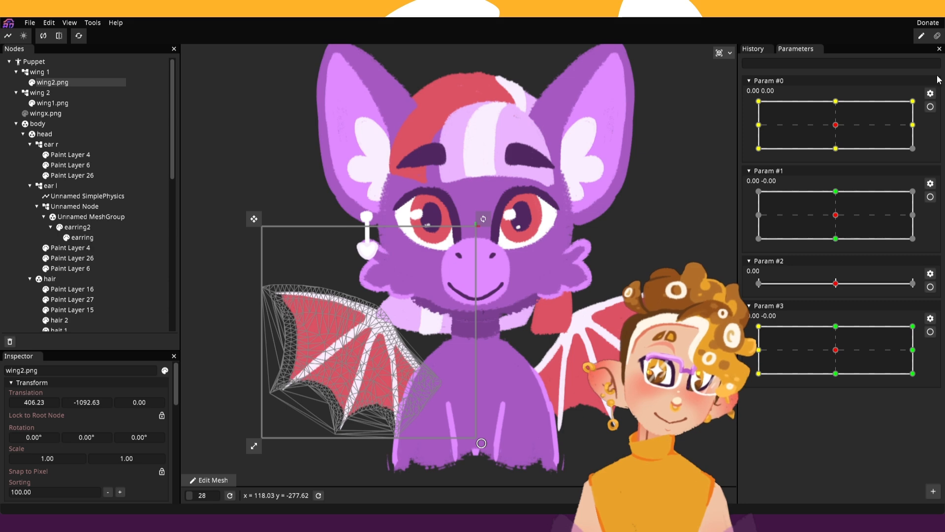
Arm Param #0 for editing and move it to the -1.00, 0.00 keypoint.
left_click(930, 107)
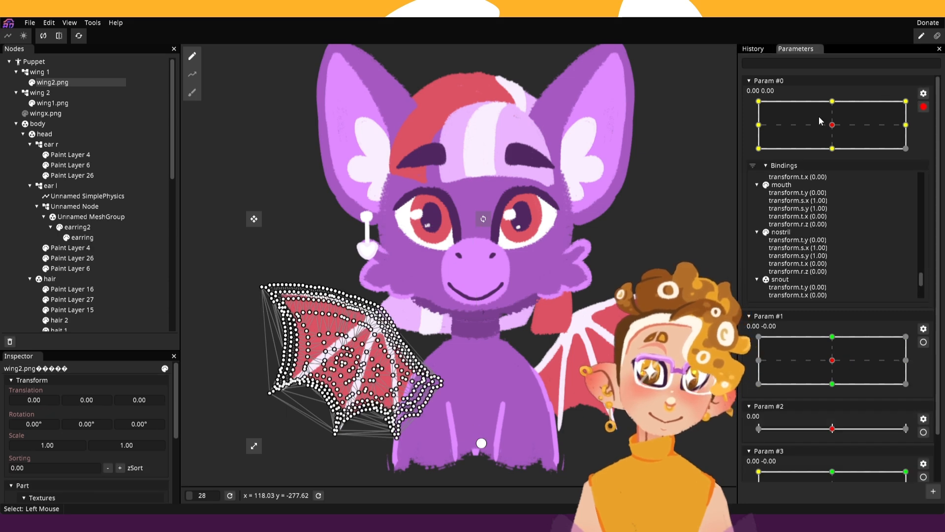
left_click_drag(825, 111, 773, 123)
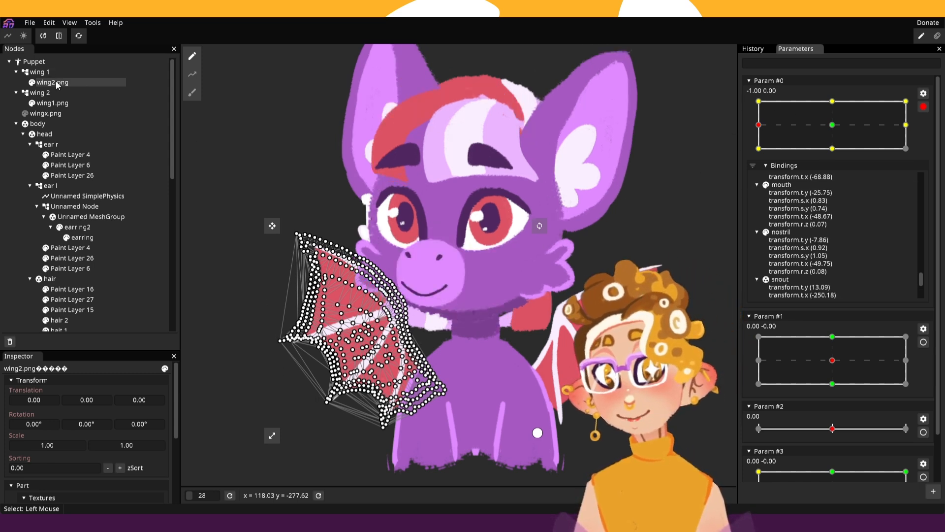
left_click(43, 61)
right_click(42, 61)
mouse_move(55, 73)
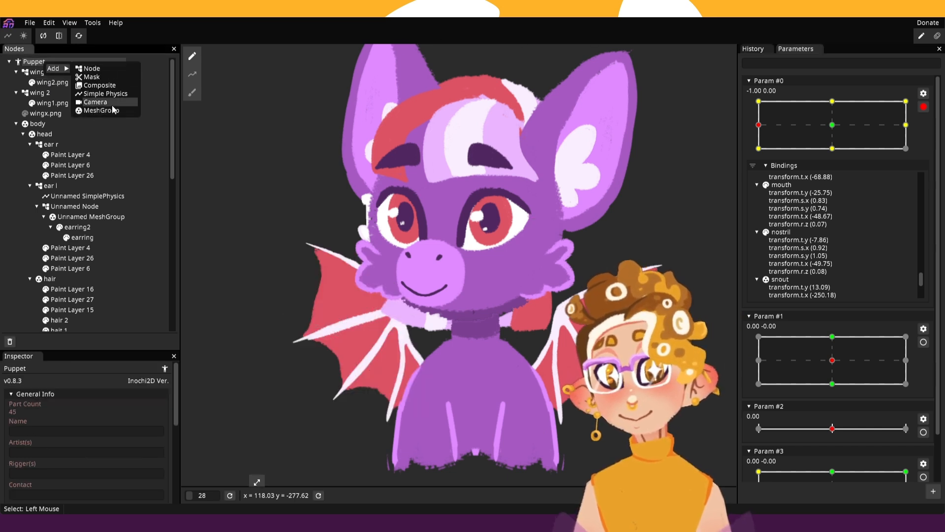
left_click(106, 65)
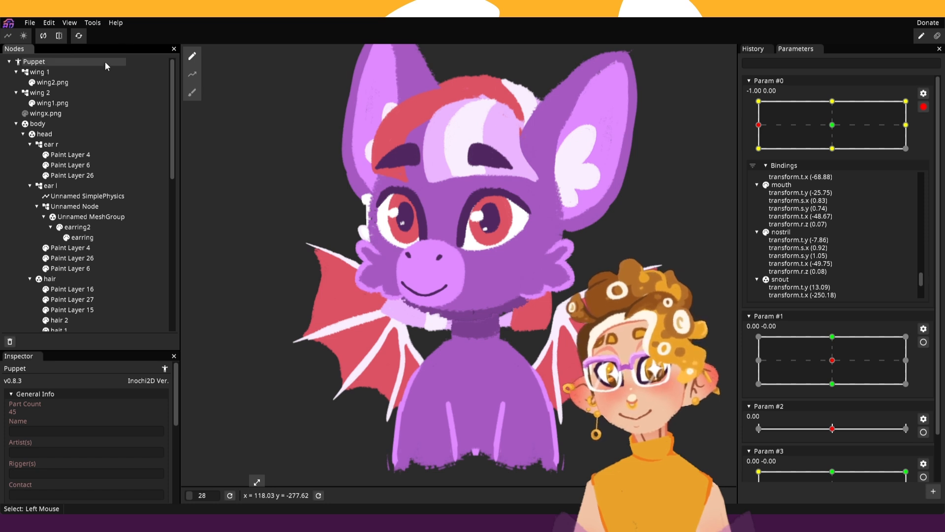
Compare Param #0's keypoints on the -1.00 and 1.00 sides and look over the options of the snout bindings.
left_click_drag(833, 130, 8, 141)
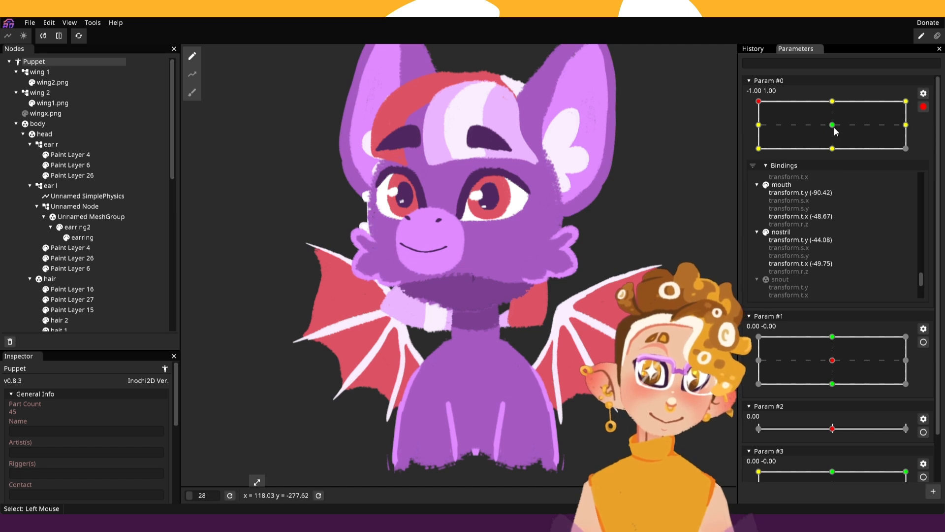
left_click(805, 133)
mouse_move(806, 131)
left_mouse_down()
mouse_move(774, 99)
mouse_move(902, 106)
left_mouse_up()
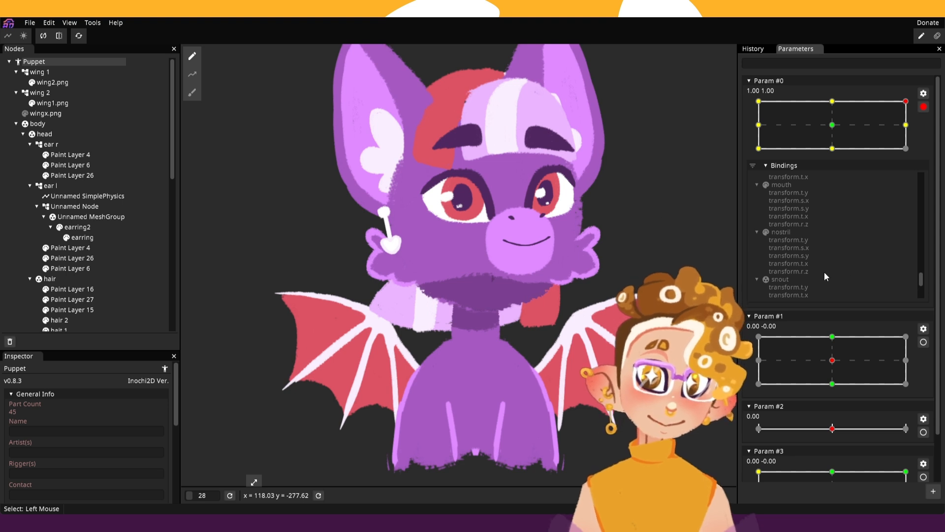
left_click(782, 279)
left_click(892, 125)
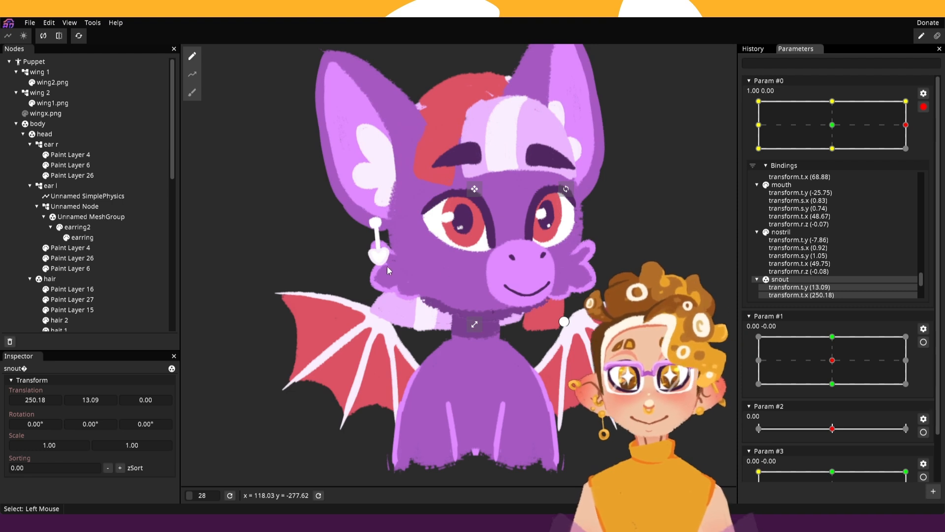
right_click(792, 280)
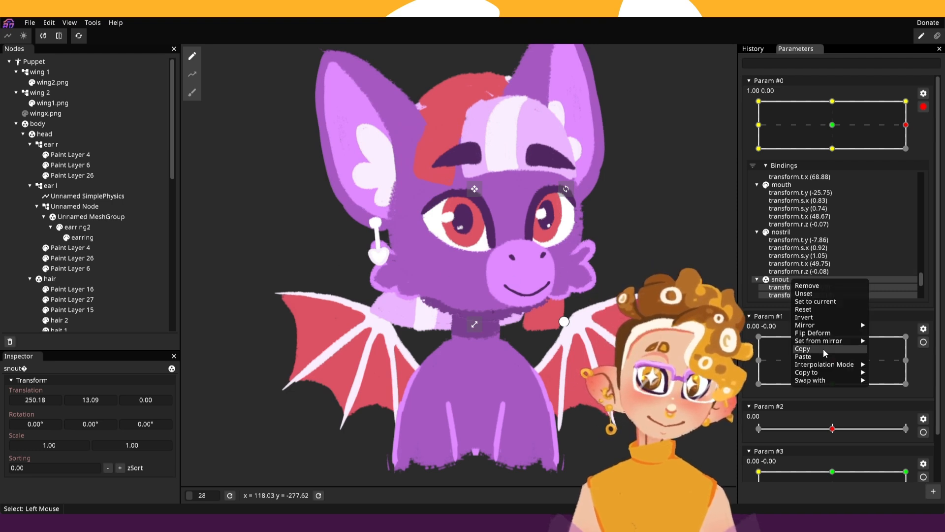
mouse_move(814, 327)
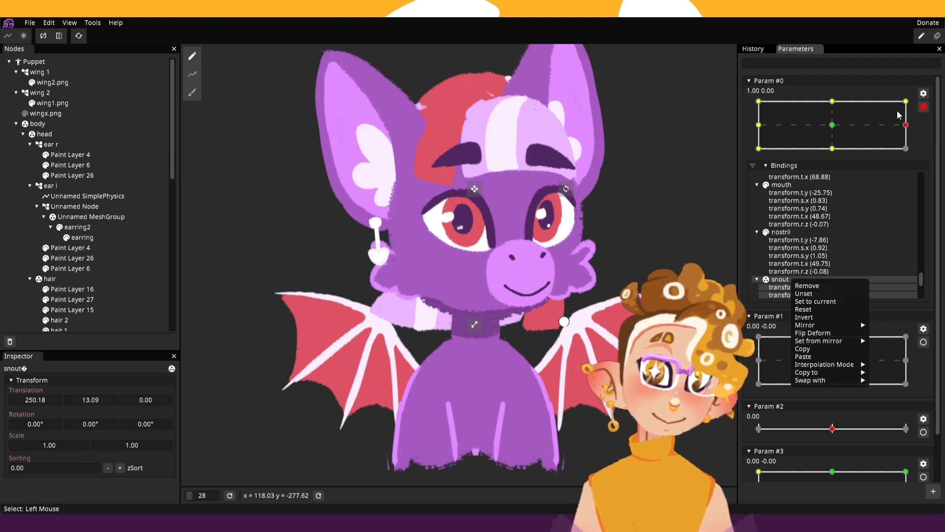
left_click(867, 118)
left_click(837, 121)
left_click_drag(818, 112, 747, 101)
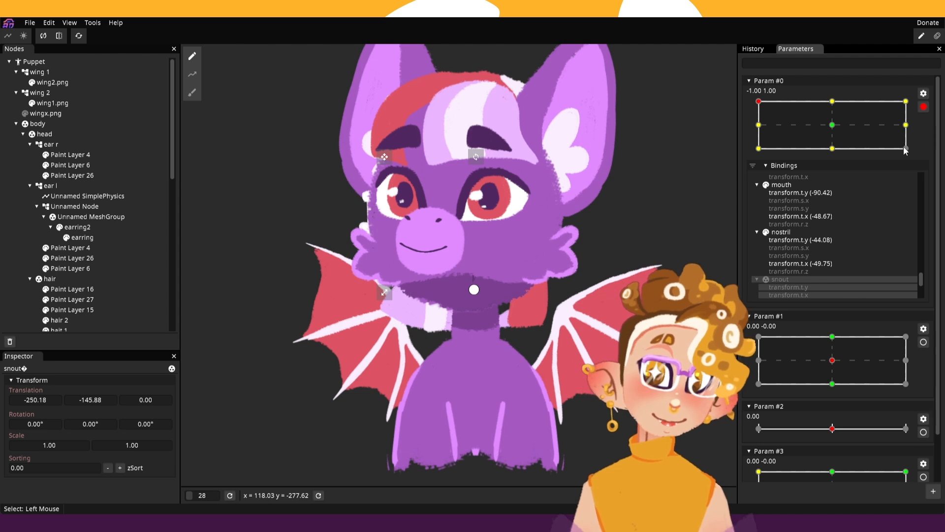
Select node wing 1's bindings under Param #0 and move the parameter to the 1.00, 0.00 keypoint.
scroll(842, 249, "down", 3)
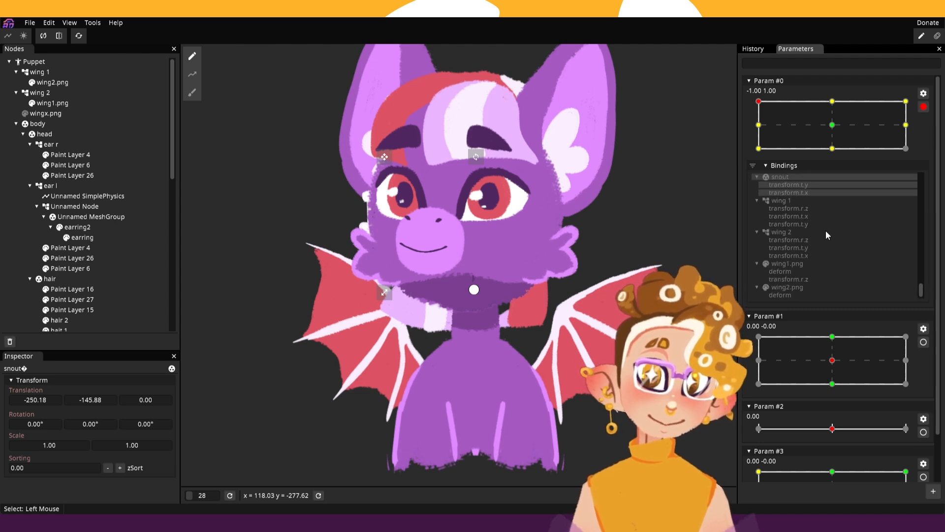
left_click(785, 200)
right_click(785, 201)
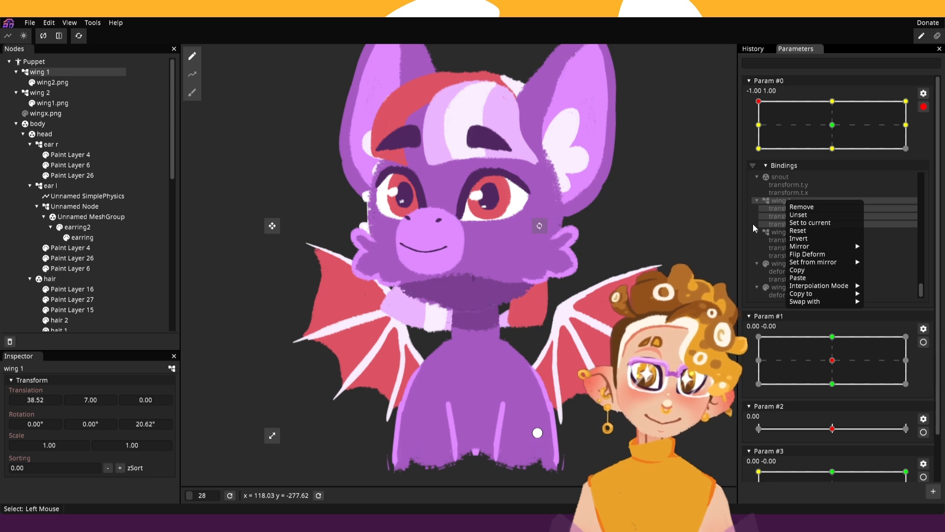
left_click(859, 105)
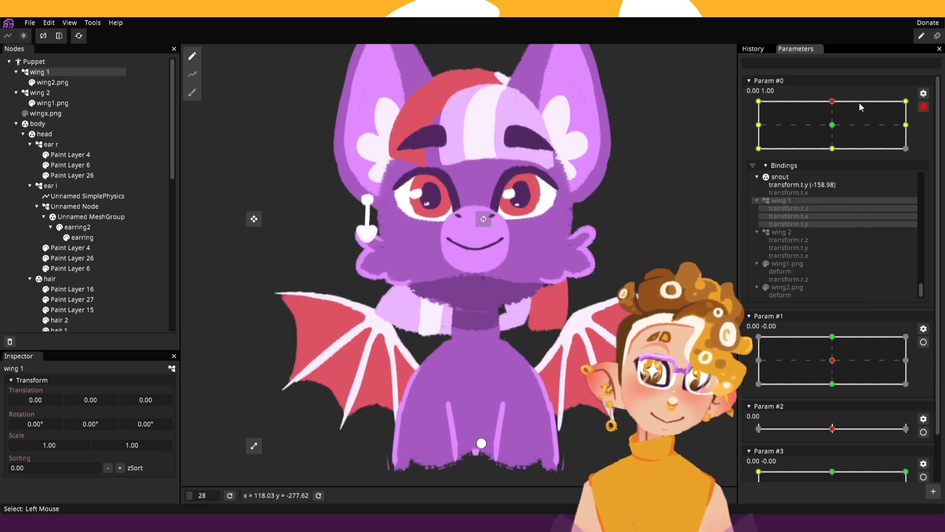
left_click(879, 132)
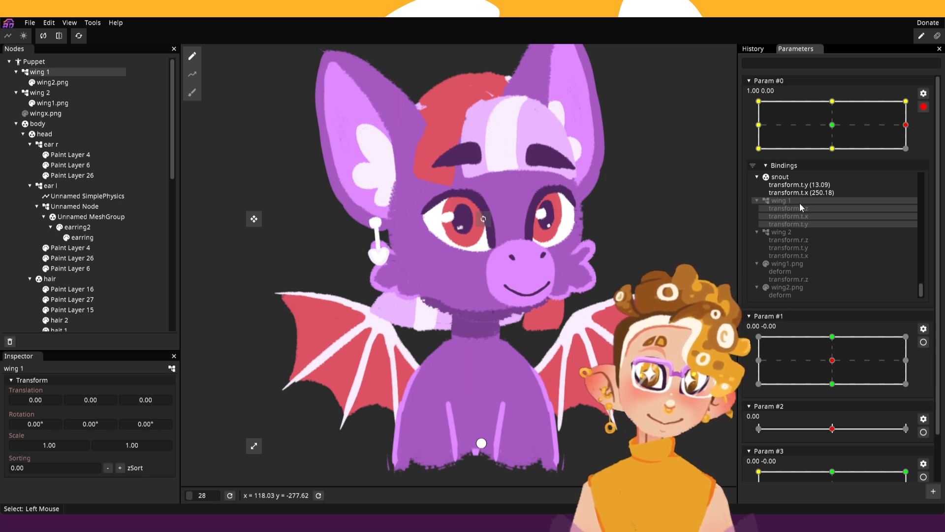
right_click(778, 201)
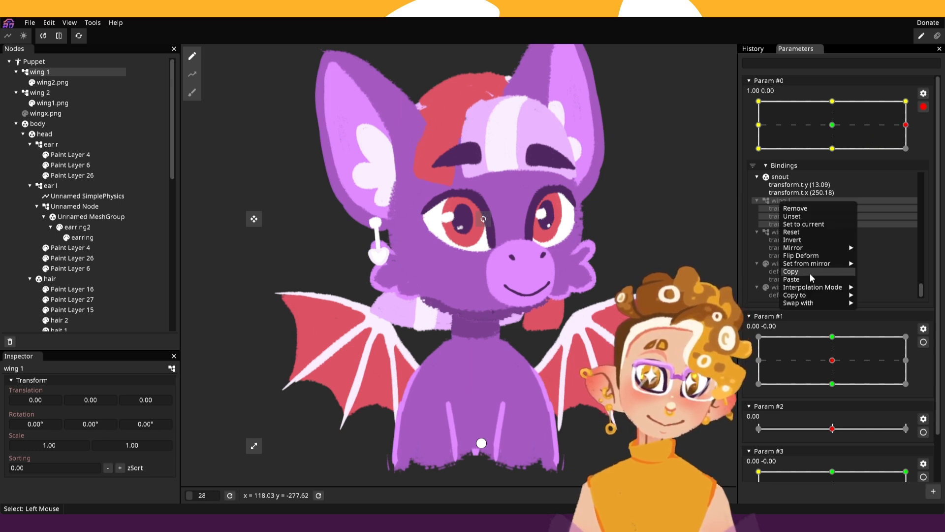
mouse_move(805, 296)
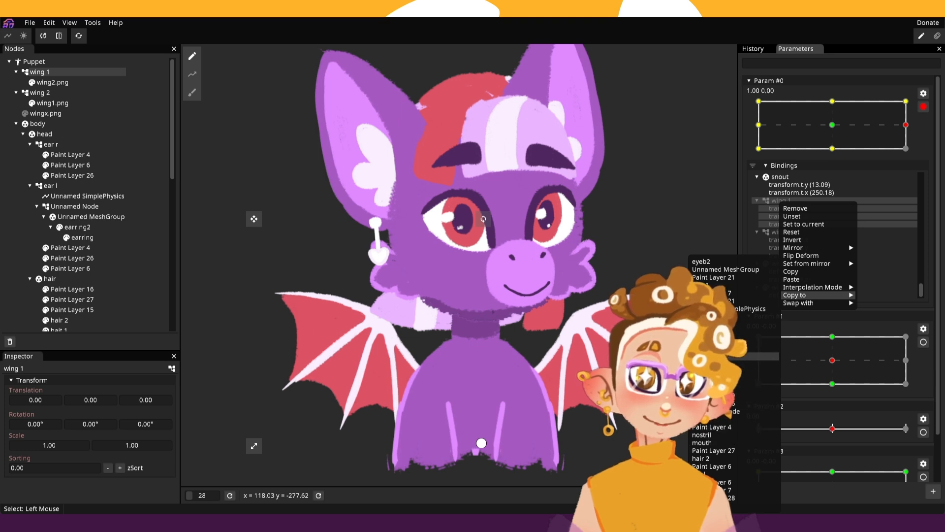
left_click(733, 356)
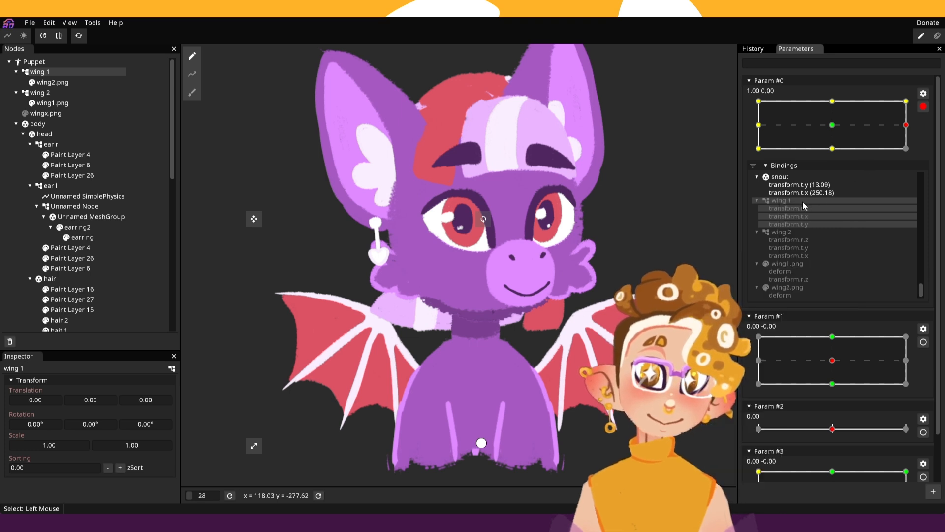
Set wing 1's bindings from the horizontal mirror at Param #0's 1.00, 0.00 keypoint and compare the pose with the -1.00 side.
right_click(785, 202)
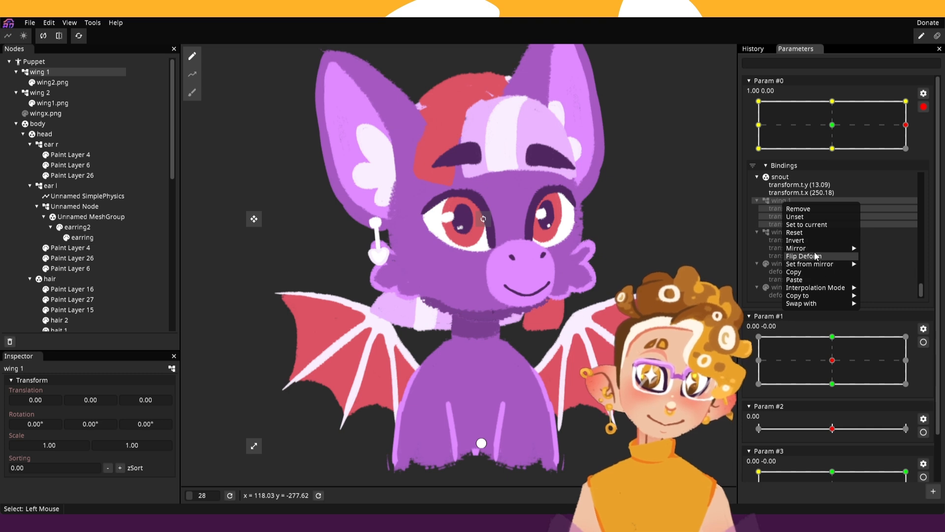
mouse_move(832, 264)
left_click(875, 267)
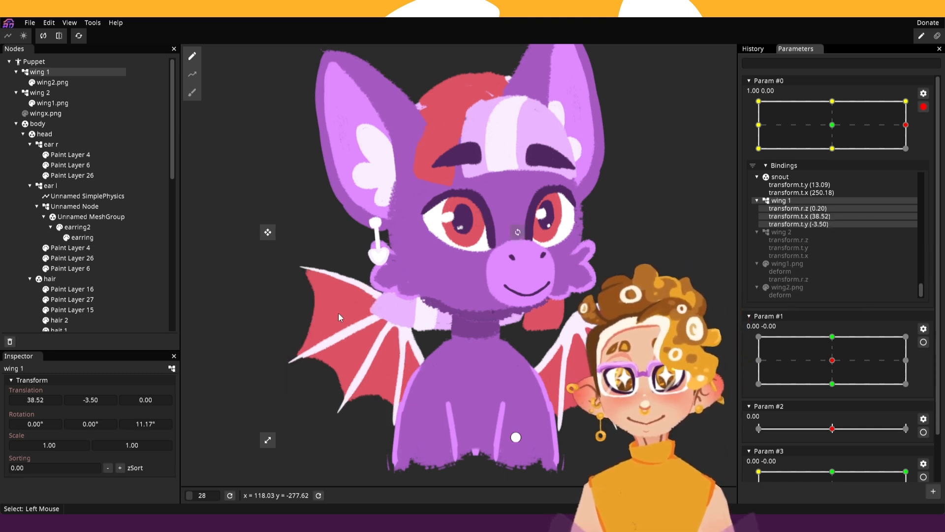
left_click(759, 124)
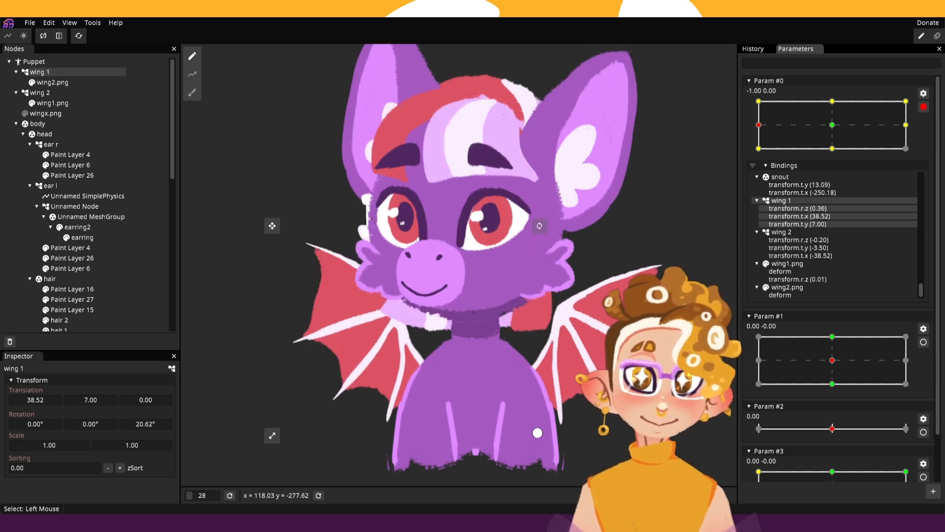
left_click_drag(759, 124, 888, 127)
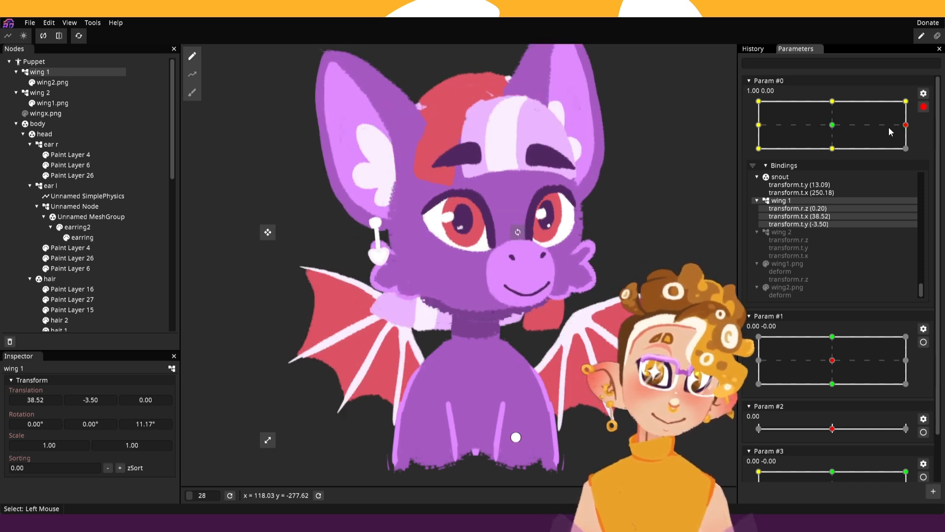
Copy wing 2's bindings under Param #0 to wing 1 at the 1.00, 0.00 keypoint.
left_click(797, 230)
right_click(797, 229)
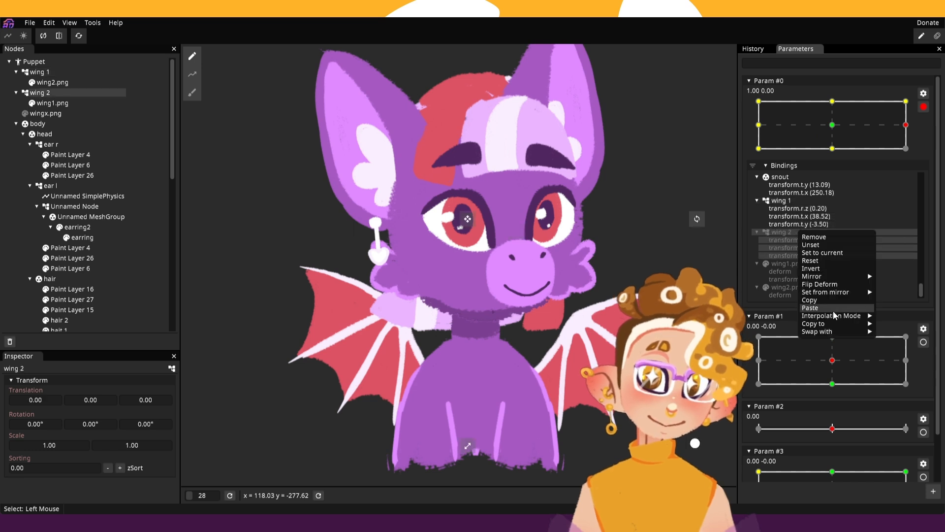
mouse_move(822, 324)
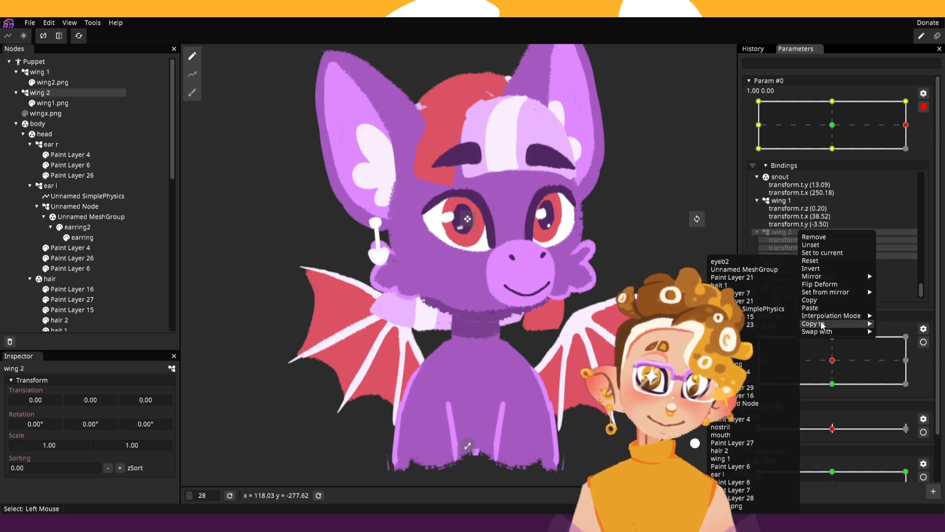
left_click(738, 461)
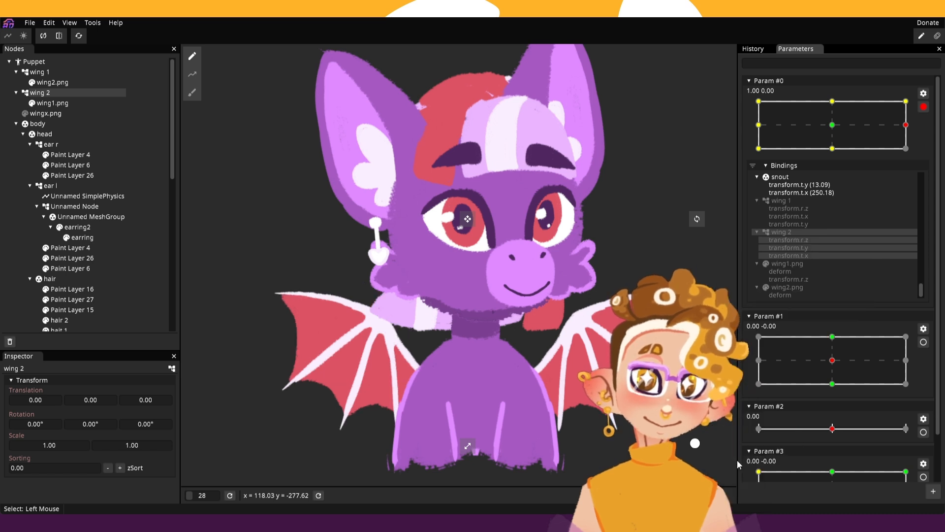
Set wing 1's bindings from the horizontal mirror and swap them with wing 2's bindings.
left_click(789, 203)
right_click(789, 200)
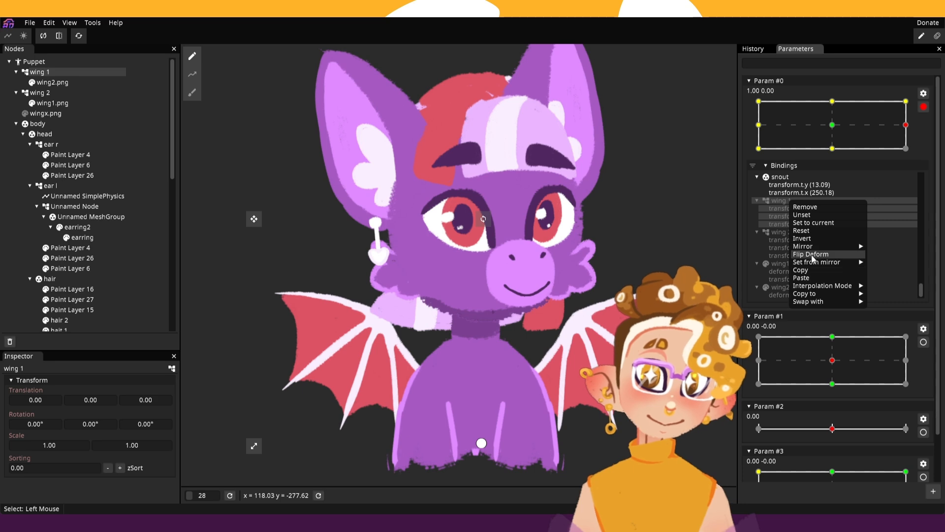
mouse_move(836, 262)
left_click(887, 263)
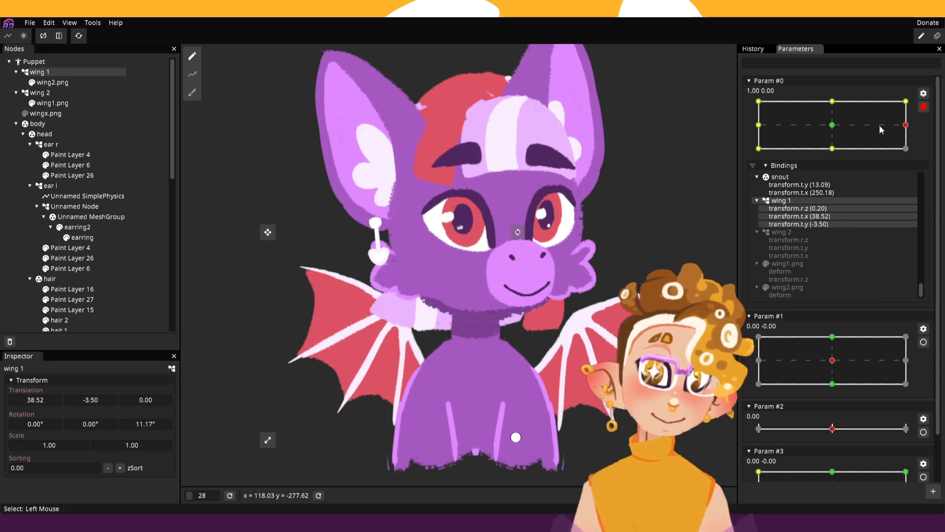
left_click_drag(879, 125, 912, 126)
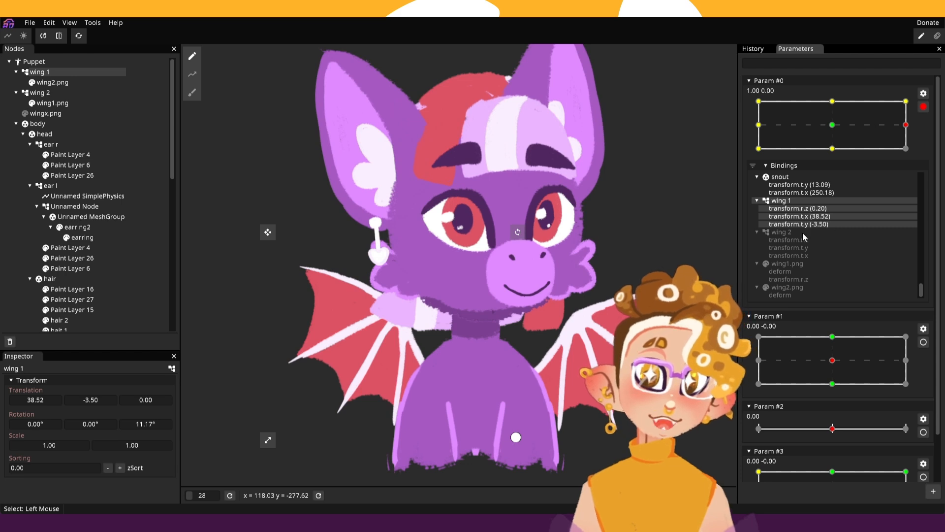
right_click(794, 202)
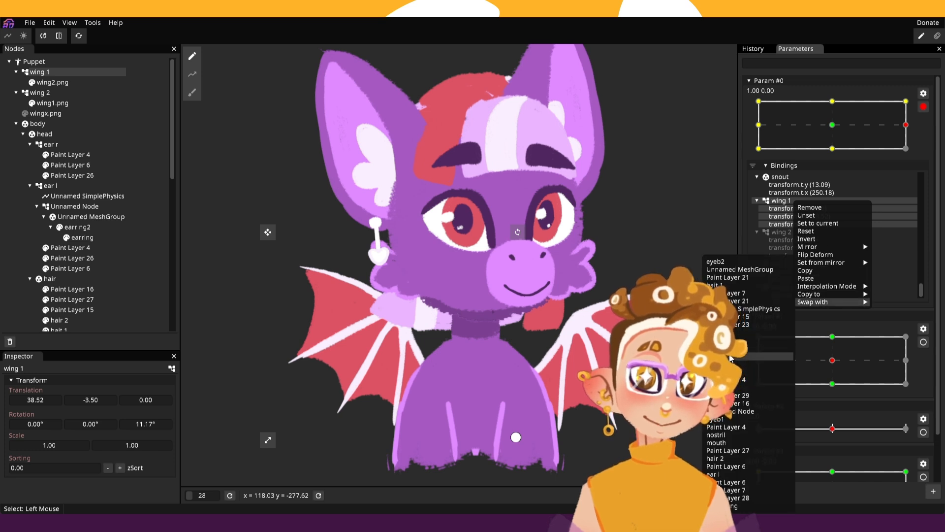
left_click(731, 357)
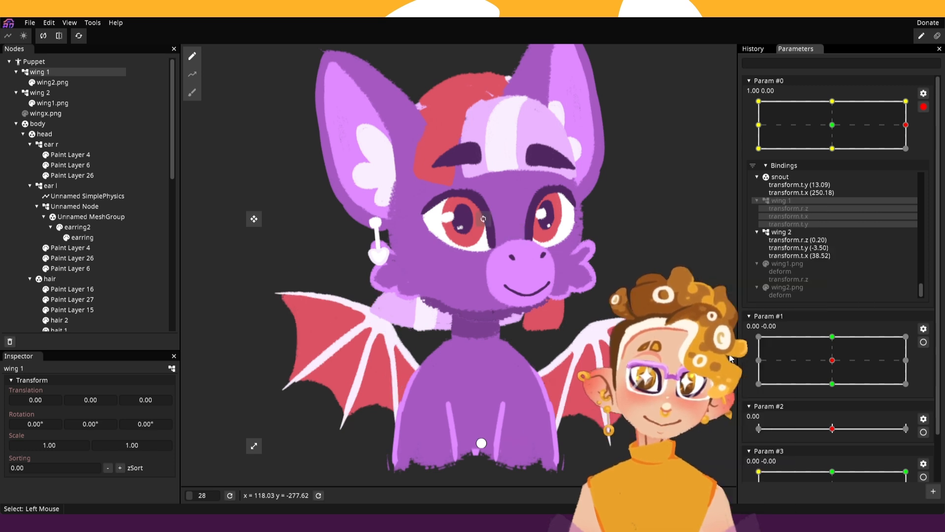
Set wing 2's bindings from the horizontal mirror at Param #0's 1.00, 0.00 keypoint.
left_click(795, 232)
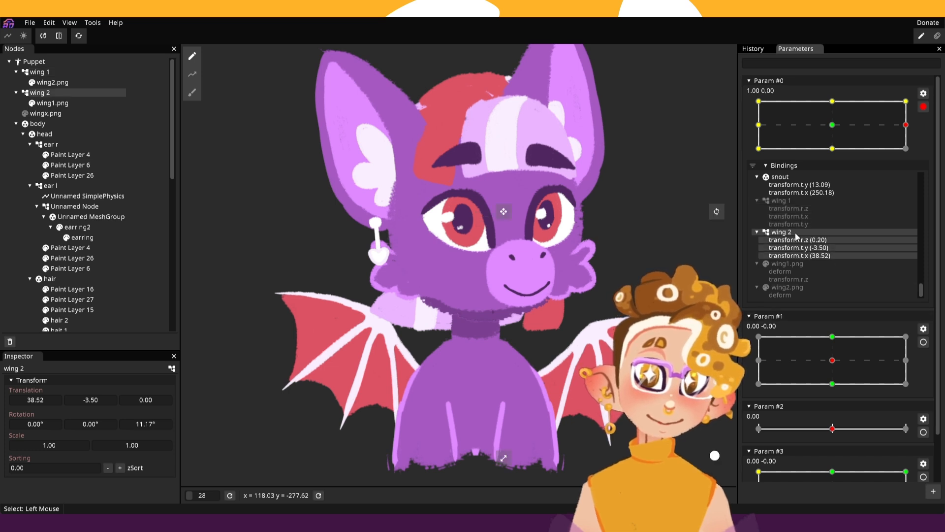
right_click(796, 232)
mouse_move(829, 299)
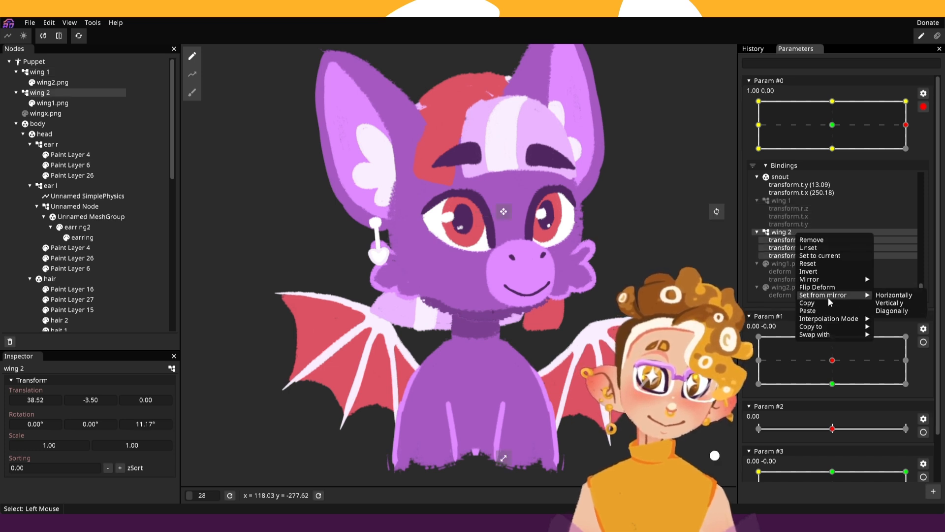
left_click(894, 295)
Set wing 1's bindings from the horizontal mirror as well and compare the pose with Param #0's -1.00, 0.00 keypoint.
left_click(792, 202)
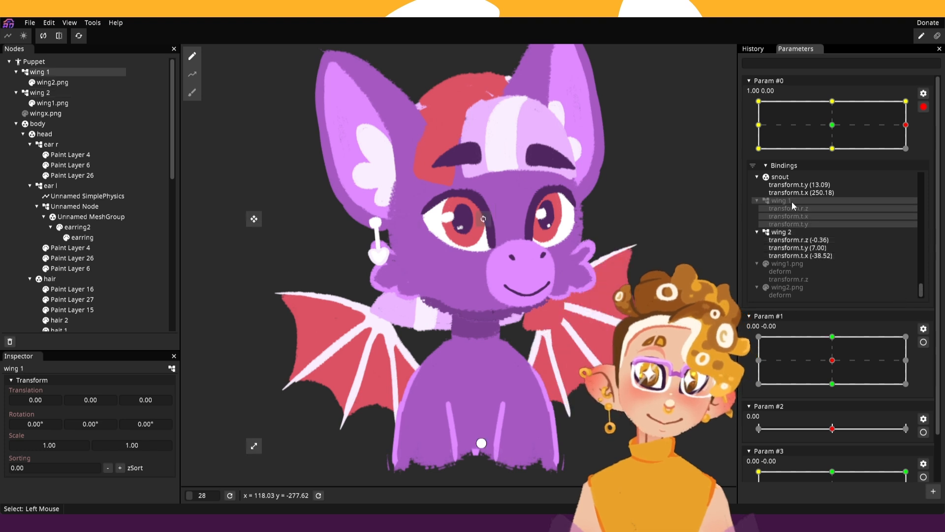
right_click(792, 202)
mouse_move(843, 267)
left_click(889, 264)
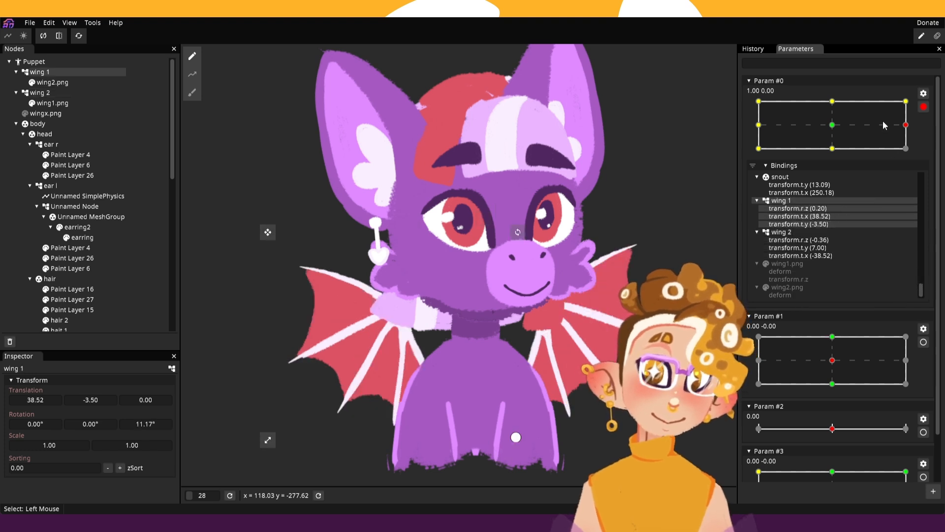
left_click_drag(882, 120, 751, 127)
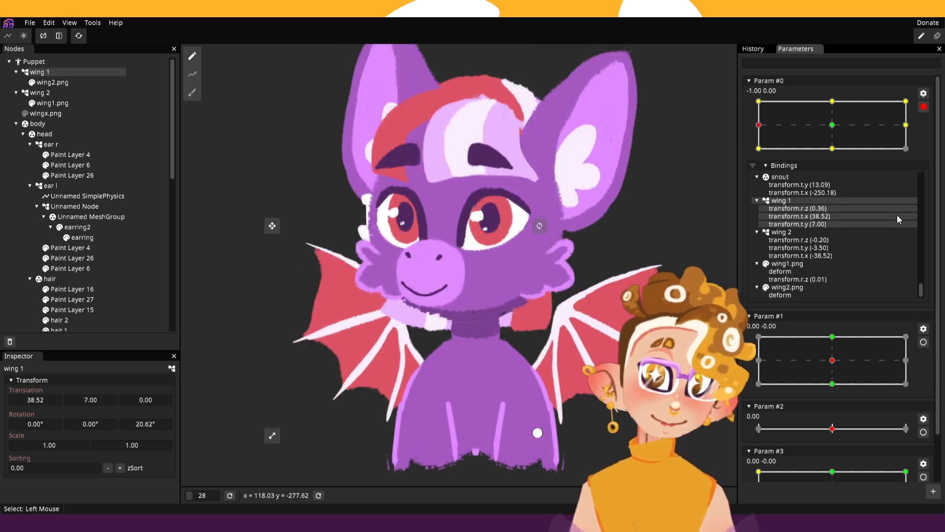
Select wing1.png's bindings and return Param #0 to the 1.00, 0.00 keypoint.
left_click(793, 262)
left_click(813, 122)
left_click_drag(813, 122, 895, 122)
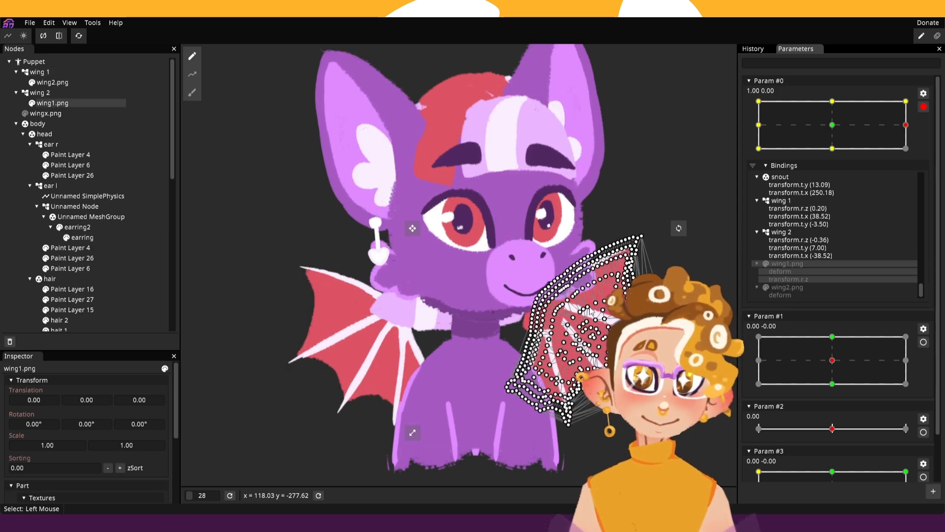
Copy wing1.png's bindings at the 1.00, 0.00 keypoint to wing2.png.
left_click(797, 263)
right_click(797, 263)
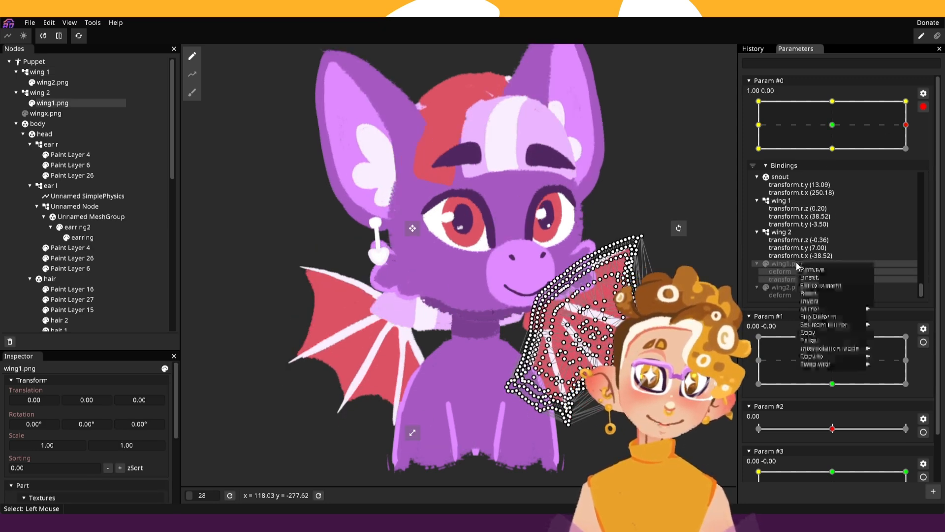
mouse_move(827, 360)
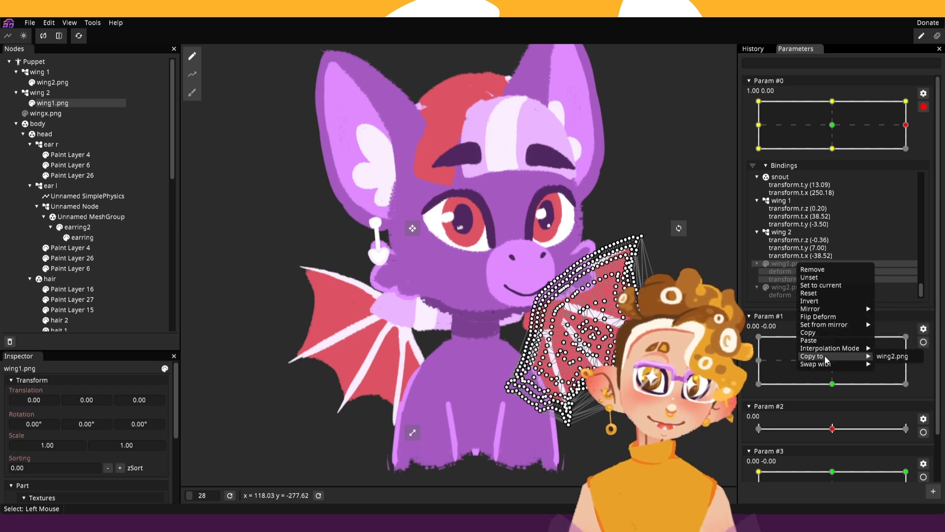
left_click(886, 357)
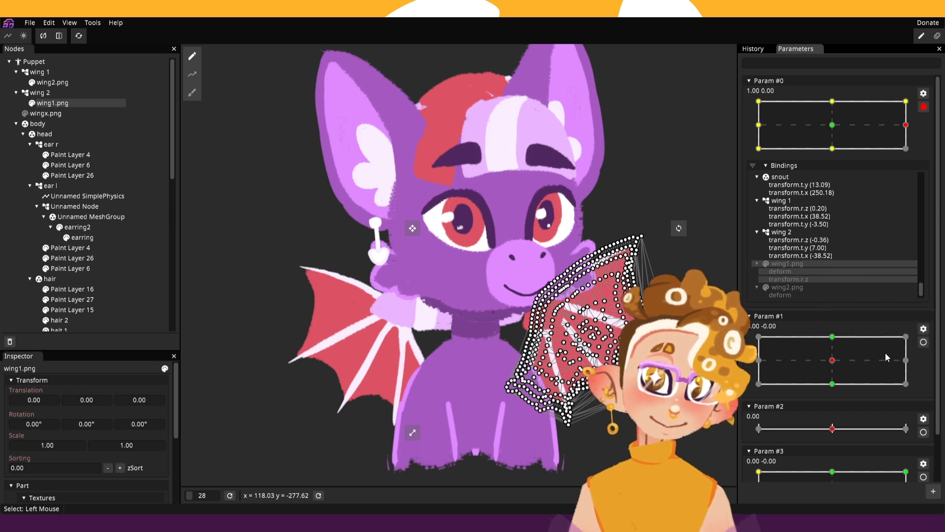
Set wing2.png's deform binding from the horizontal mirror at Param #0's 1.00, 0.00 keypoint.
left_click(795, 286)
right_click(795, 286)
mouse_move(820, 349)
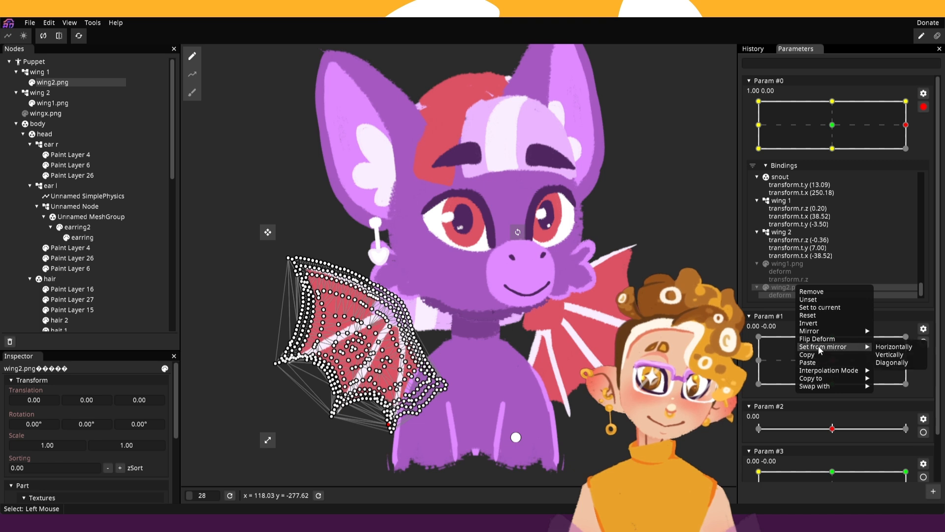
left_click(883, 347)
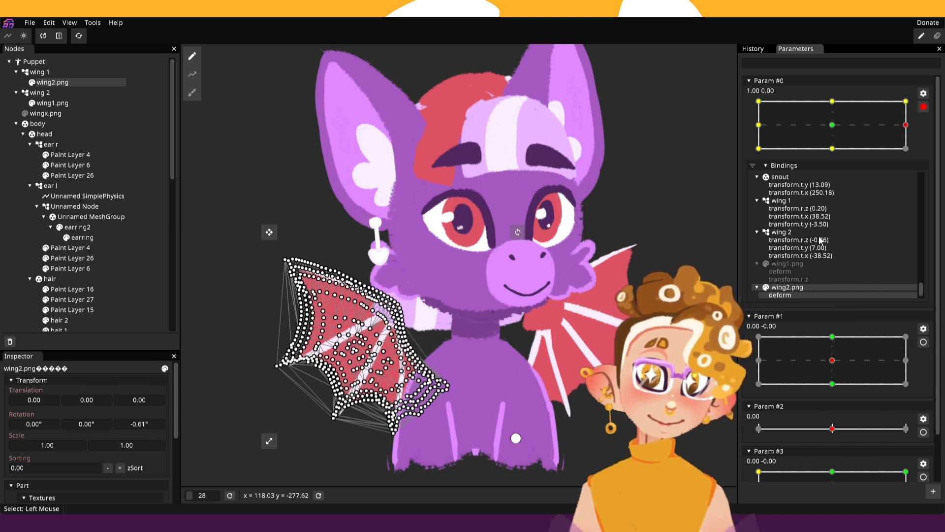
Copy wing2.png's bindings at the 1.00, 0.00 keypoint to wing1.png.
right_click(799, 293)
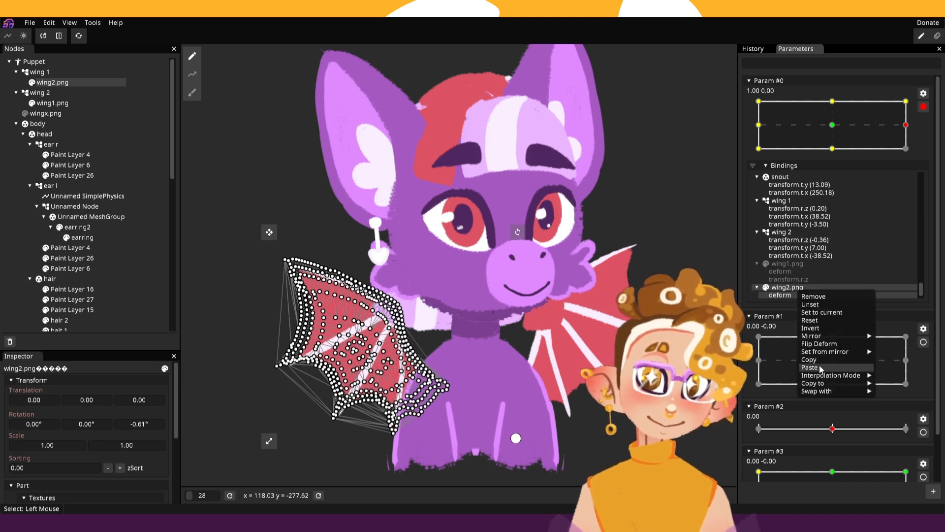
mouse_move(829, 378)
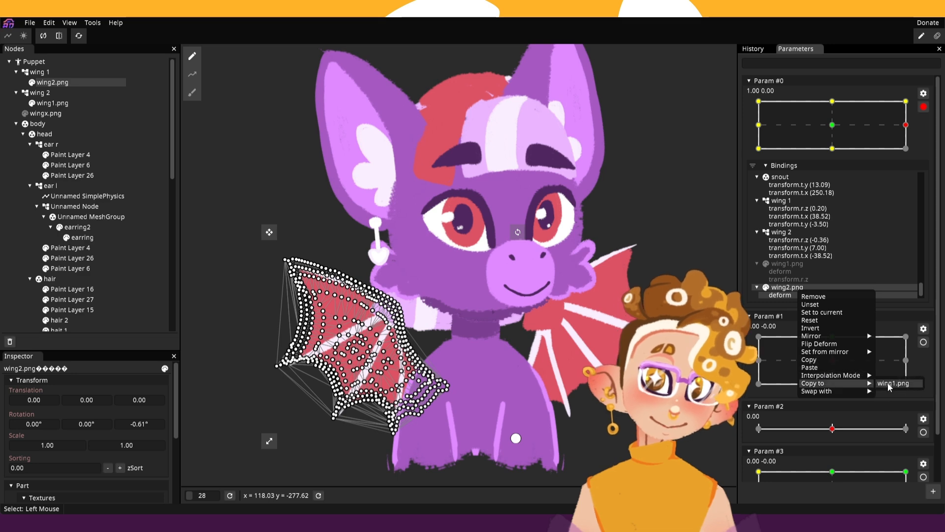
left_click(889, 384)
Set wing1.png's deform and rotation bindings from the horizontal mirror at the 1.00, 0.00 keypoint.
left_click(788, 272)
right_click(791, 272)
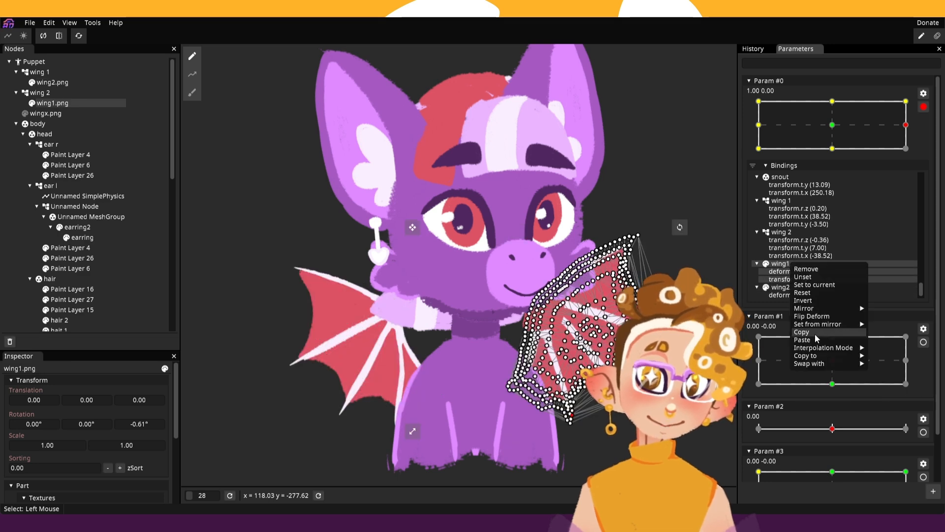
mouse_move(837, 323)
left_click(876, 324)
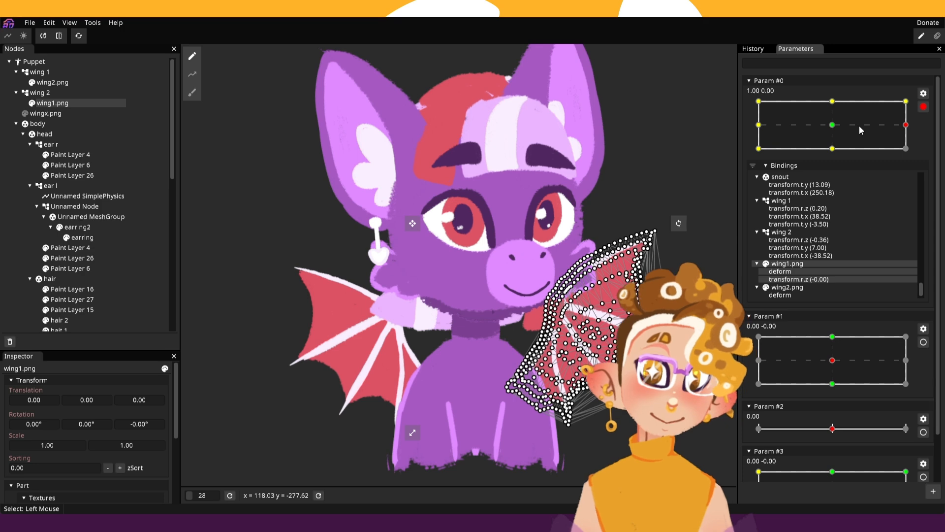
Move Param #0 to the 0.00, 0.00 keypoint and mirror wing1.png's bindings horizontally.
mouse_move(859, 126)
left_mouse_down()
mouse_move(768, 111)
mouse_move(860, 131)
left_mouse_up()
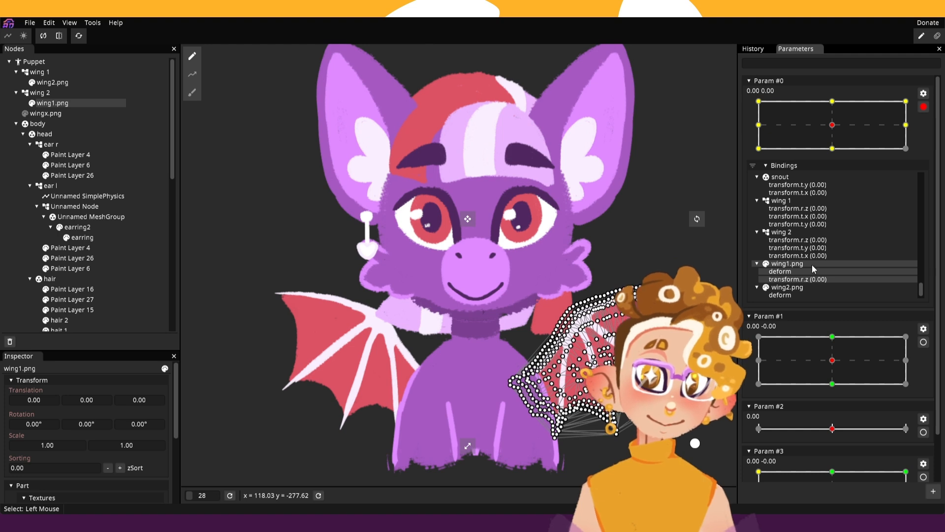
right_click(800, 270)
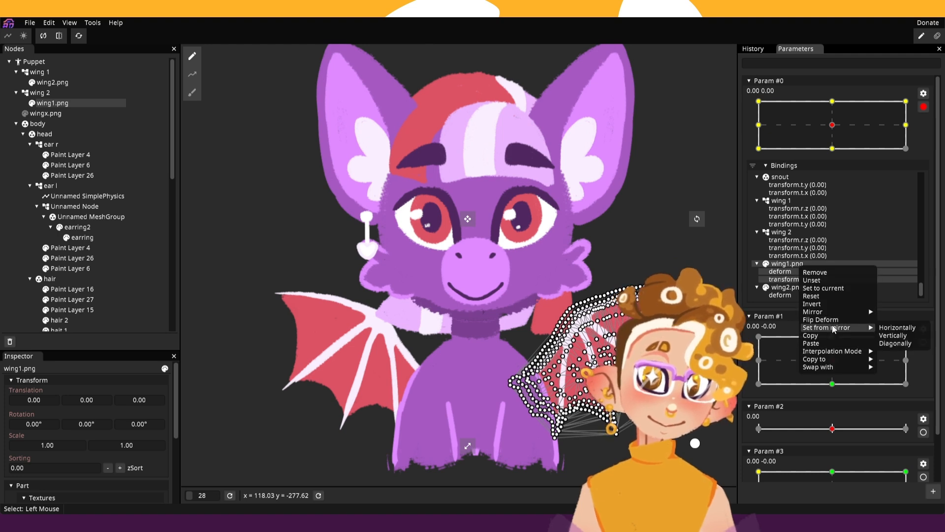
mouse_move(826, 313)
left_click(895, 313)
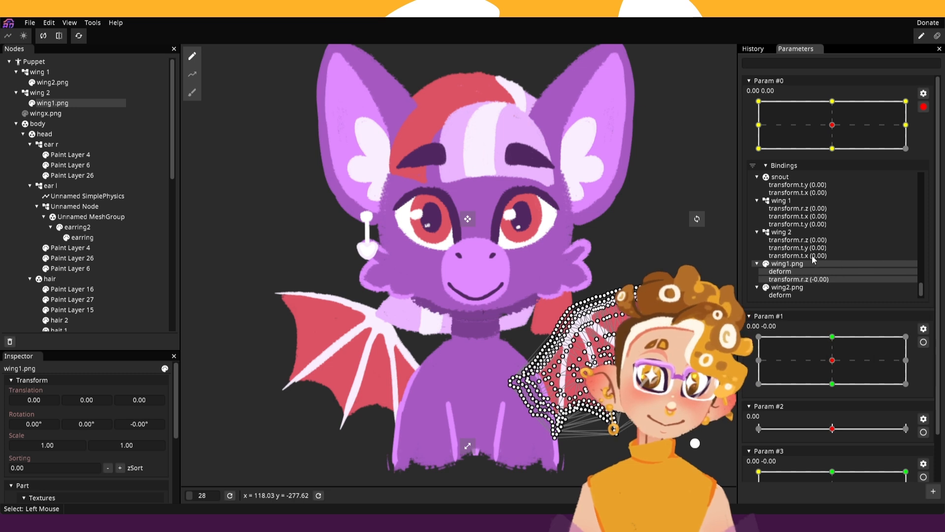
Go through the nostril and mouth bindings under Param #0 and select the hait 1 bindings.
scroll(798, 270, "up", 3)
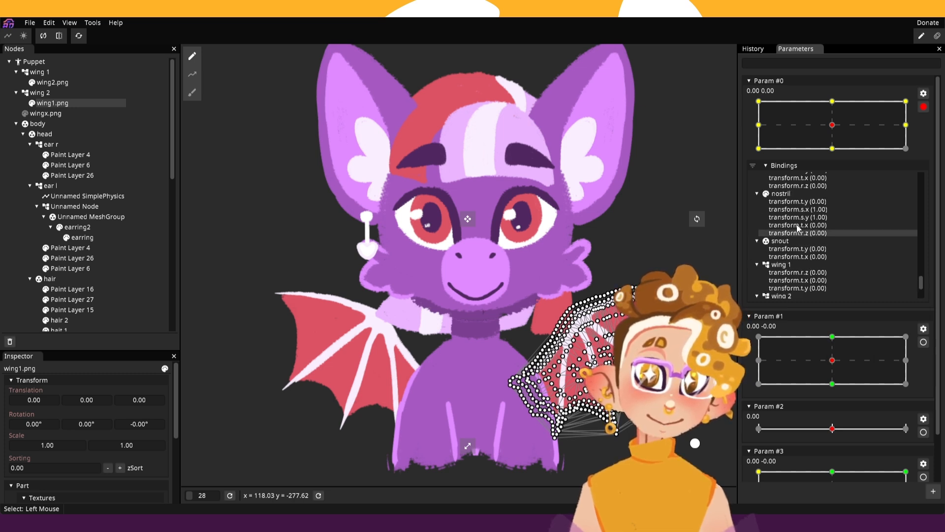
left_click(786, 194)
scroll(788, 196, "up", 2)
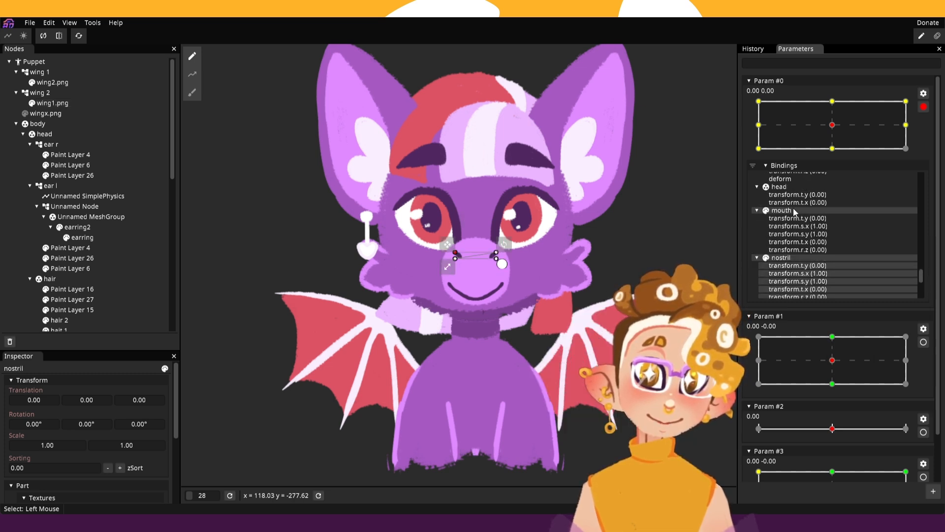
left_click(793, 209)
scroll(794, 208, "up", 2)
left_click(784, 196)
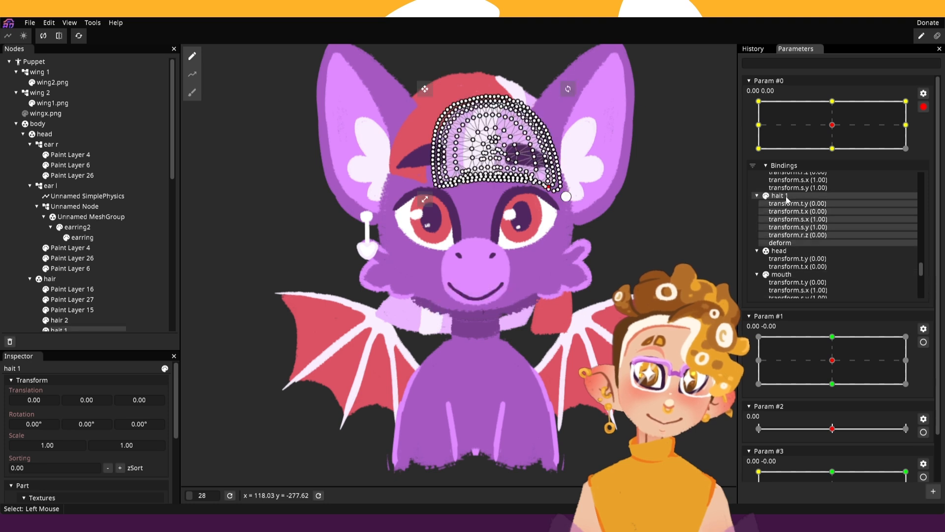
Try mirroring the hait 1 bindings horizontally twice at Param #0's 0.00, 0.00 keypoint.
right_click(783, 196)
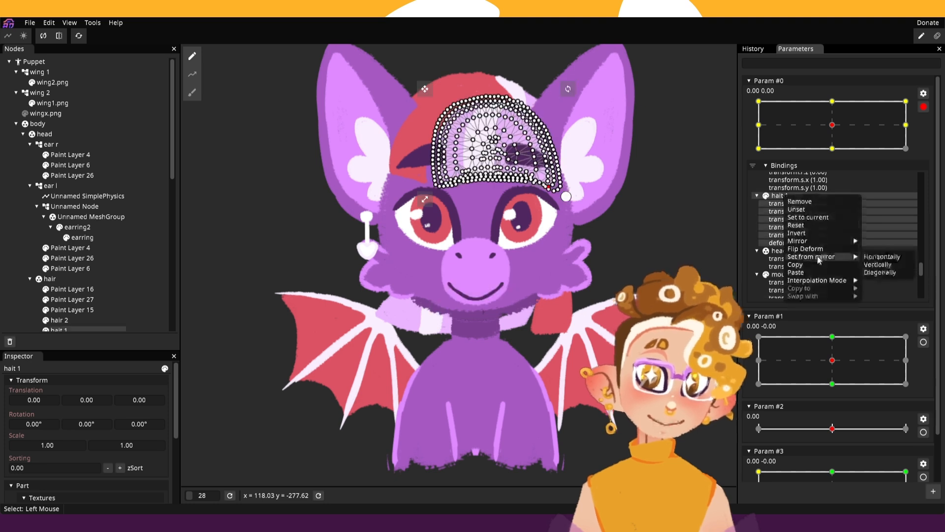
mouse_move(828, 241)
left_click(884, 241)
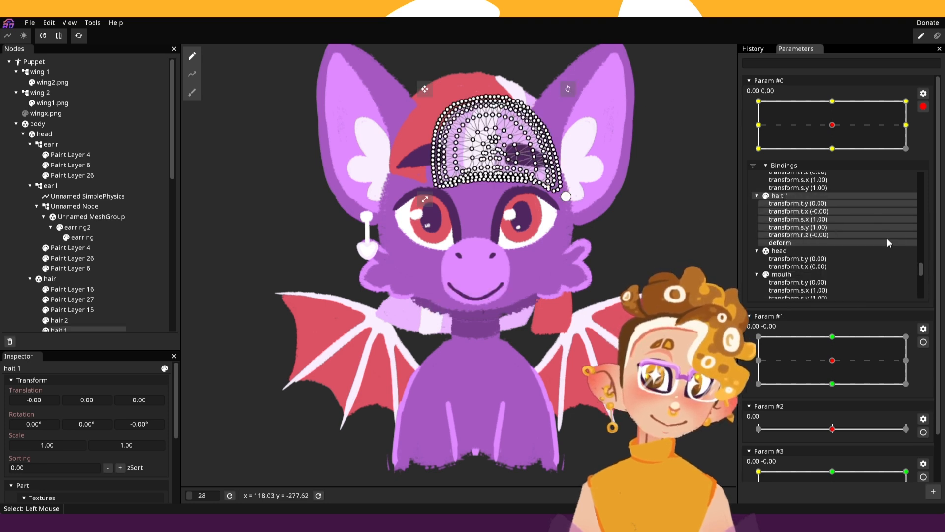
right_click(795, 195)
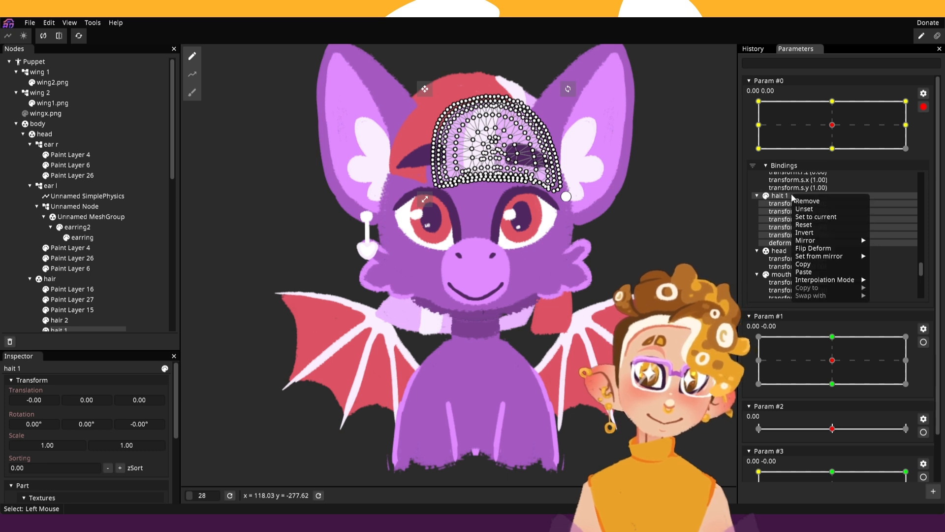
mouse_move(828, 243)
left_click(894, 243)
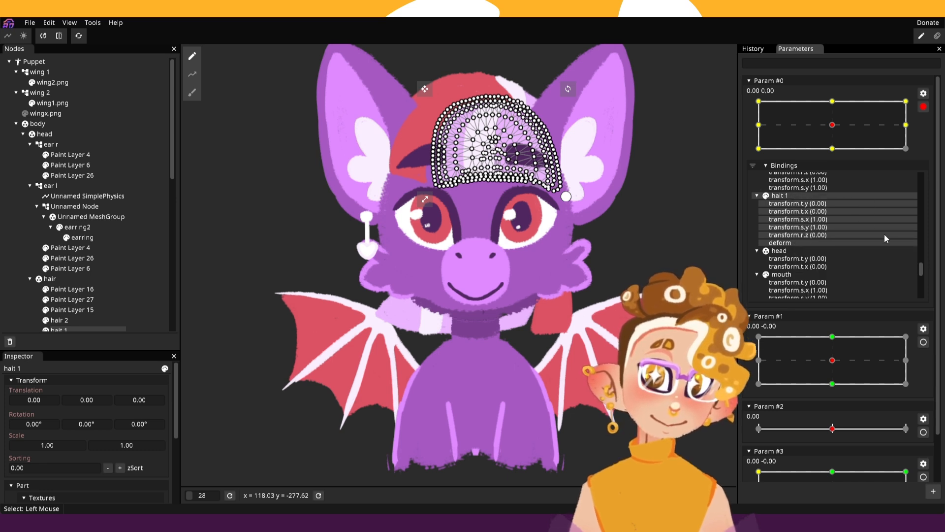
Mirror the hait 1 bindings vertically and then horizontally at the 0.00, 0.00 keypoint.
right_click(794, 196)
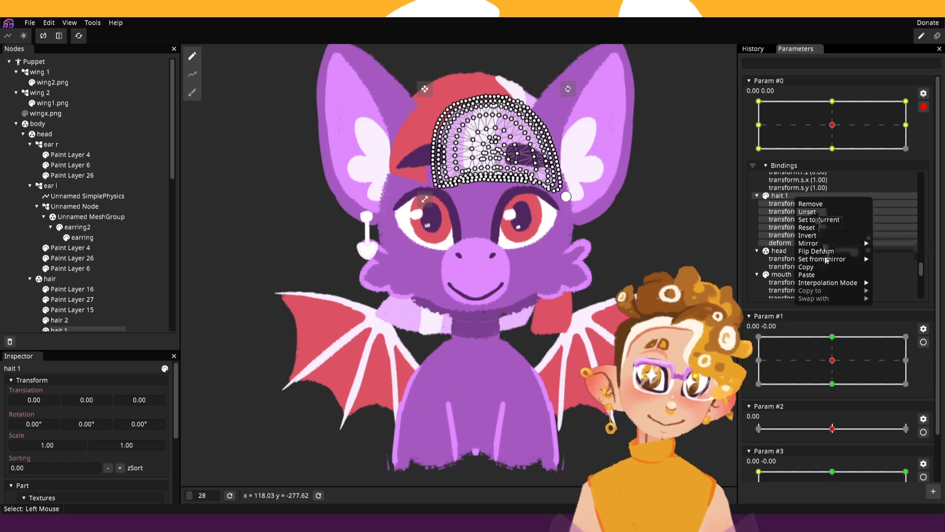
mouse_move(837, 259)
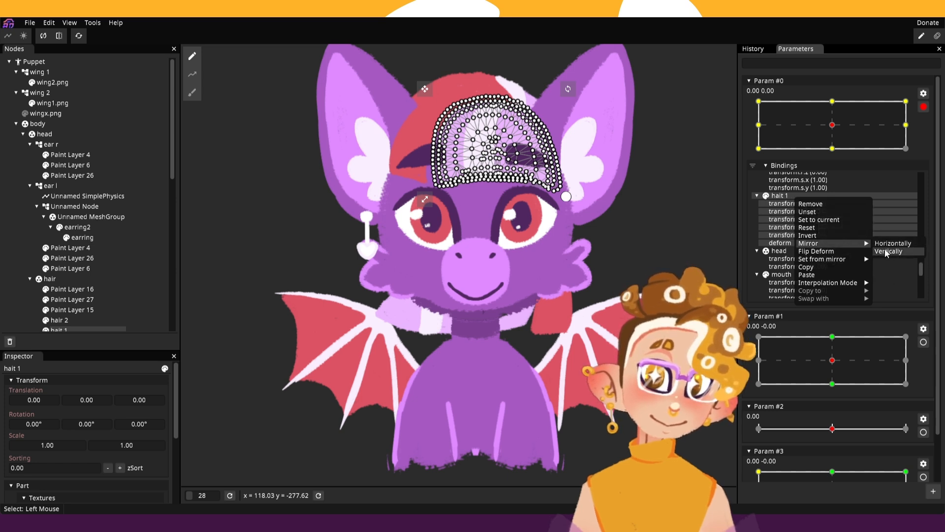
left_click(886, 251)
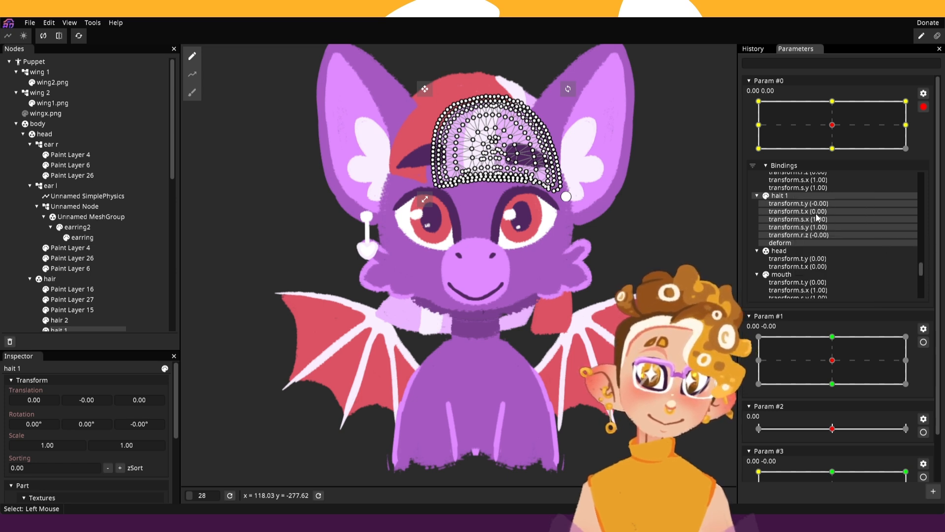
right_click(796, 200)
mouse_move(831, 246)
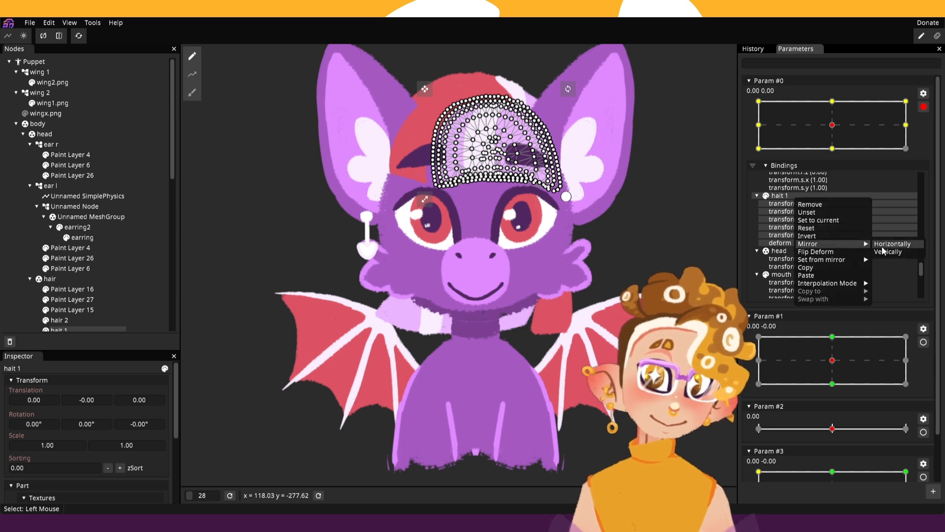
left_click(884, 251)
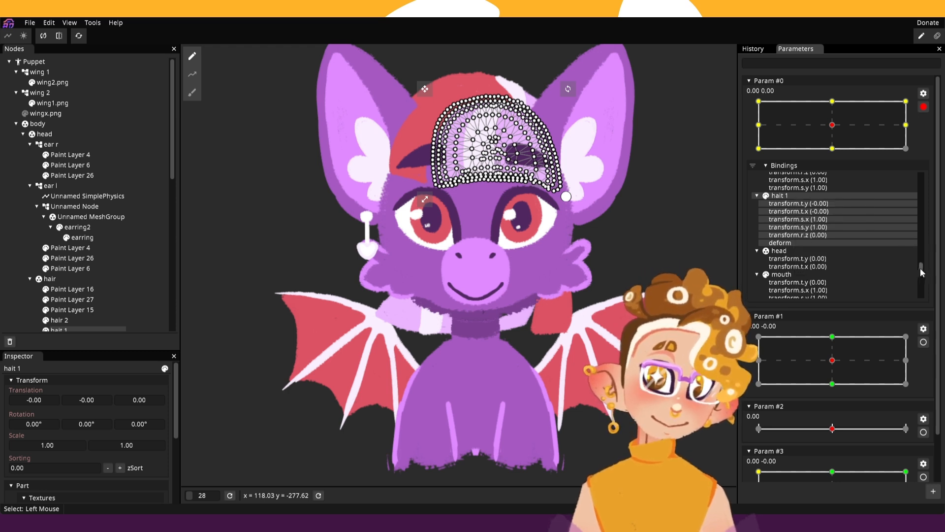
Set Param #0 to -1.00, 0.00 and go through its bindings, selecting one Paint Layer 7 entry and hair 2.
left_click_drag(922, 272, 920, 181)
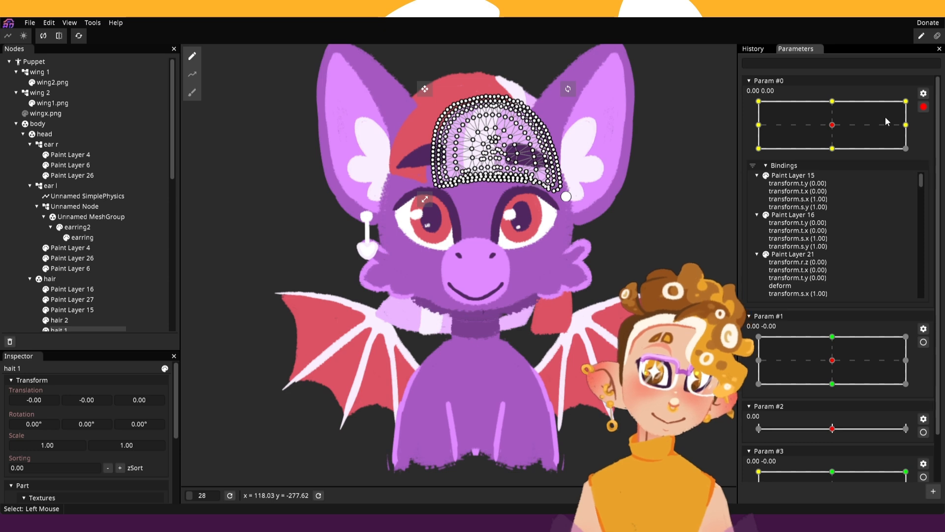
left_click_drag(789, 126, 767, 127)
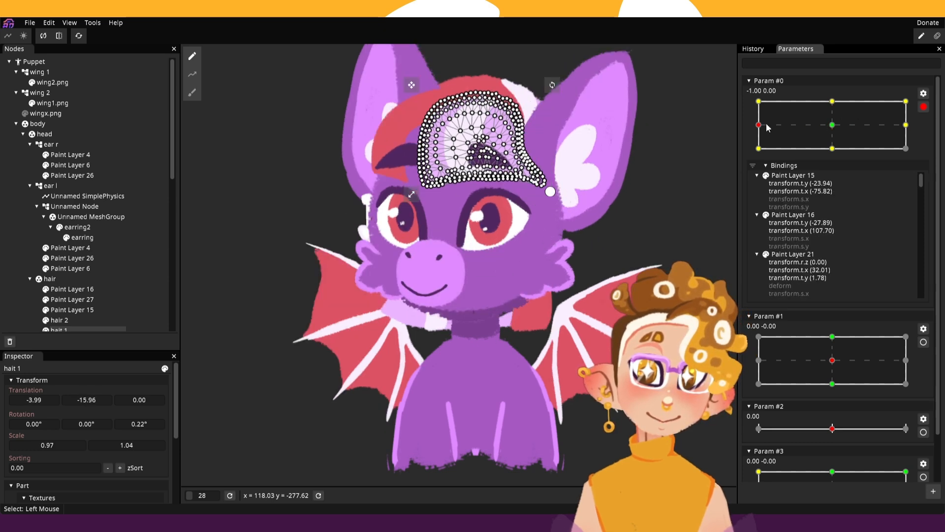
scroll(832, 253, "down", 5)
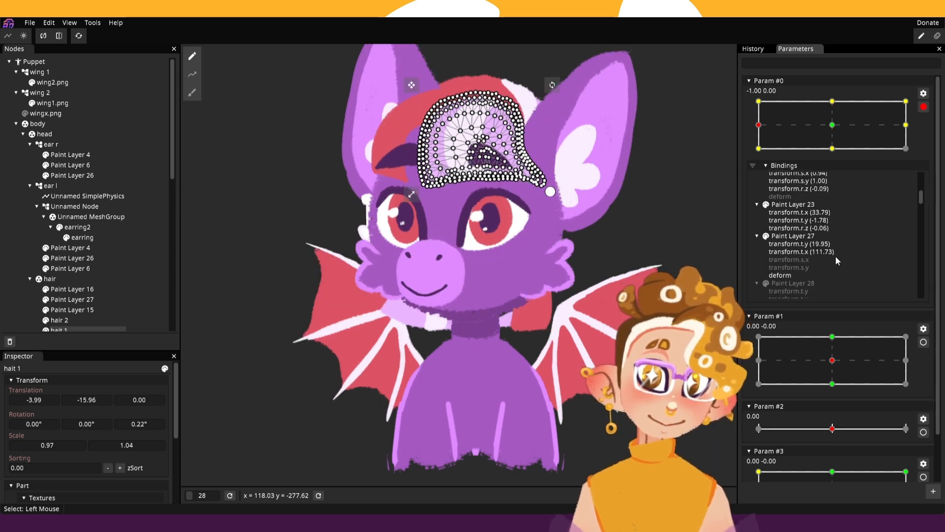
scroll(838, 257, "down", 3)
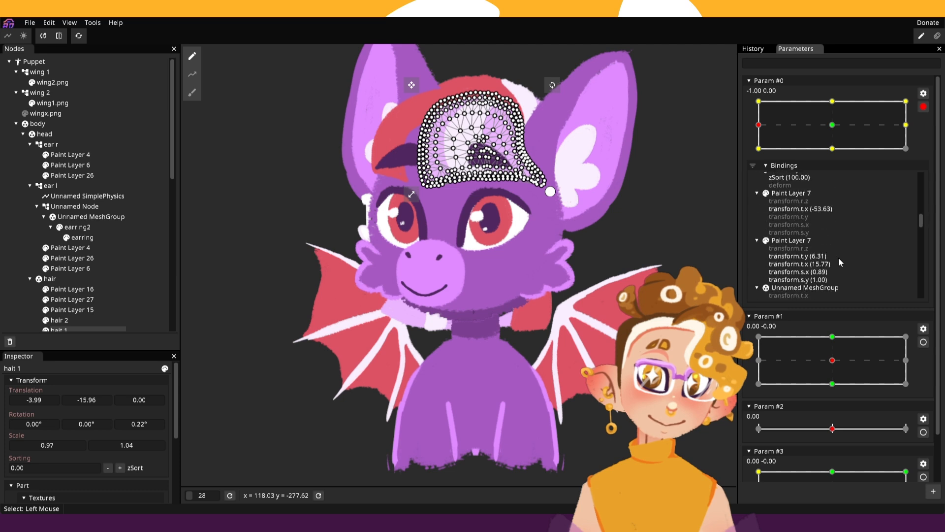
left_click(804, 240)
scroll(840, 224, "down", 5)
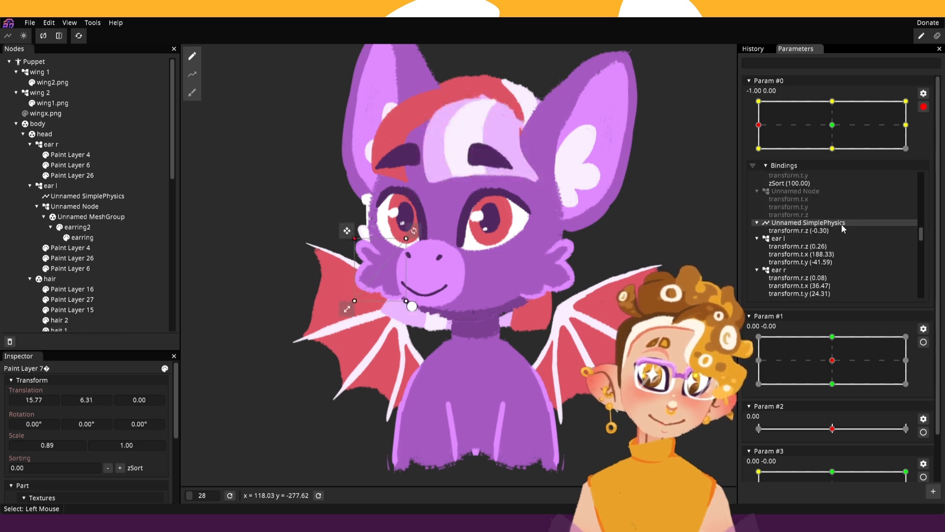
scroll(849, 226, "down", 3)
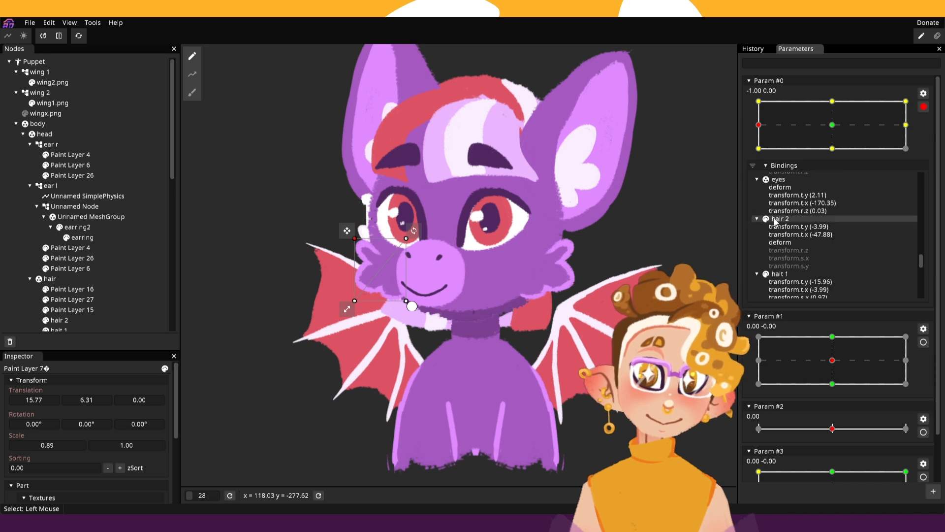
left_click(783, 221)
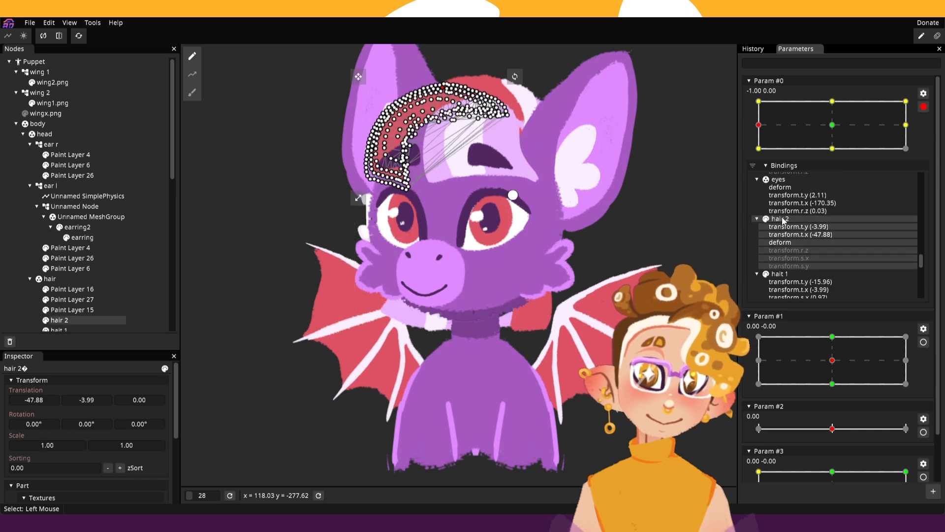
Try mirroring the hait 1 bindings horizontally at the -1.00, 0.00 keypoint, and undo it.
left_click(794, 274)
right_click(795, 274)
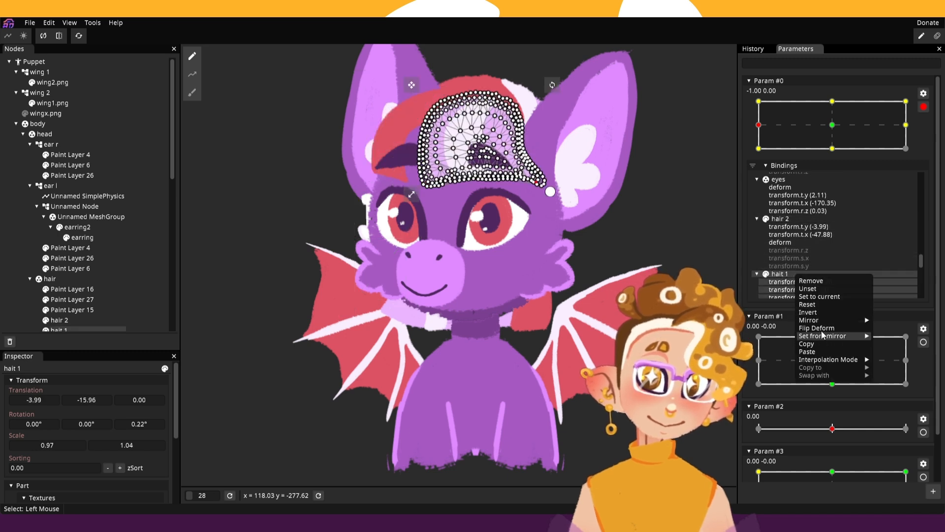
mouse_move(837, 320)
left_click(883, 321)
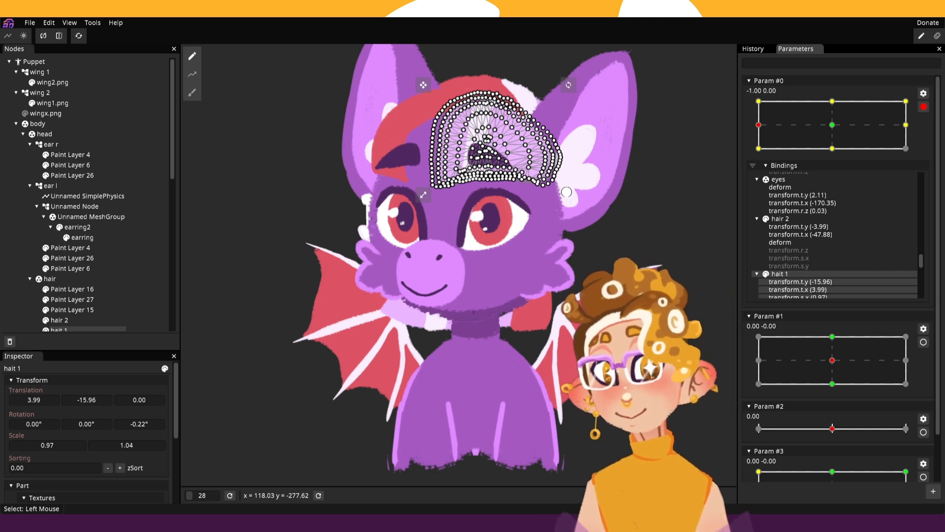
left_click(50, 23)
left_click(54, 48)
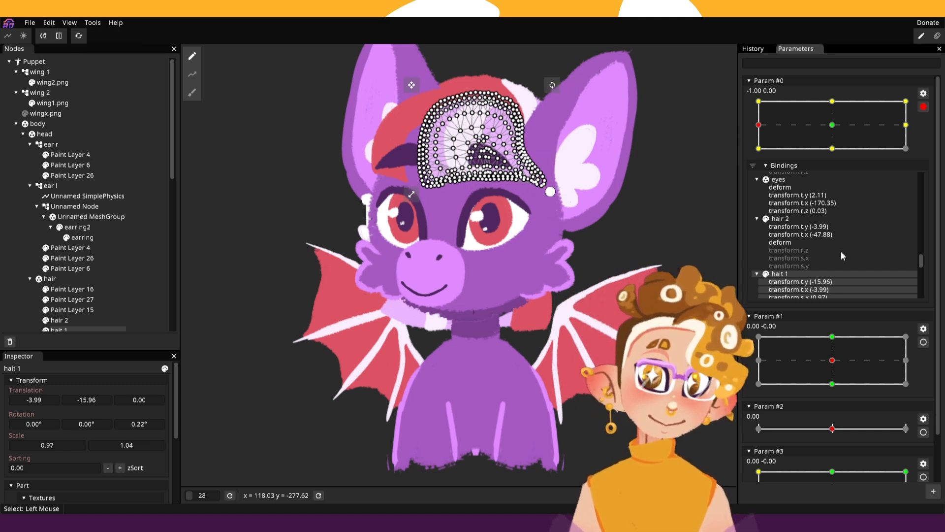
Try setting hait 1 from the horizontal mirror at -1.00, 0.00, compare it with the 1.00, 0.00 keypoint, and undo it.
right_click(793, 279)
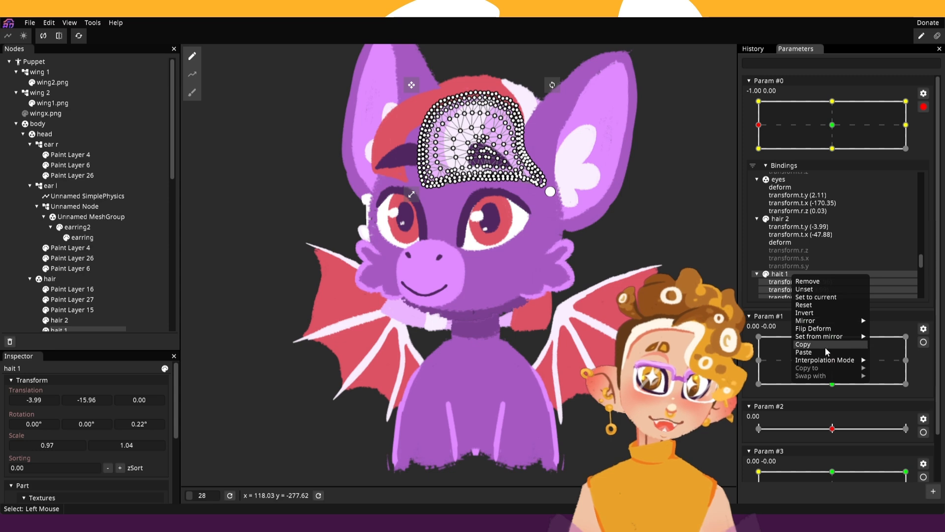
mouse_move(827, 338)
left_click(889, 344)
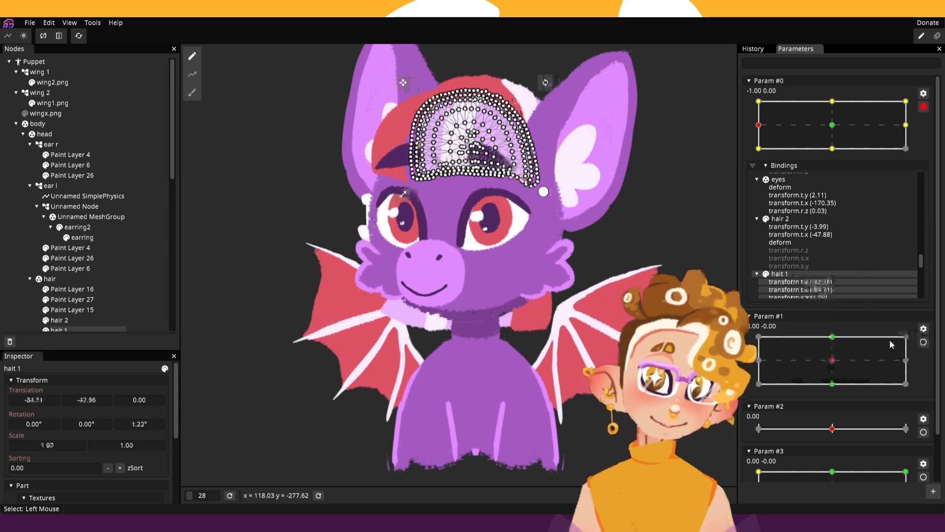
left_click(832, 125)
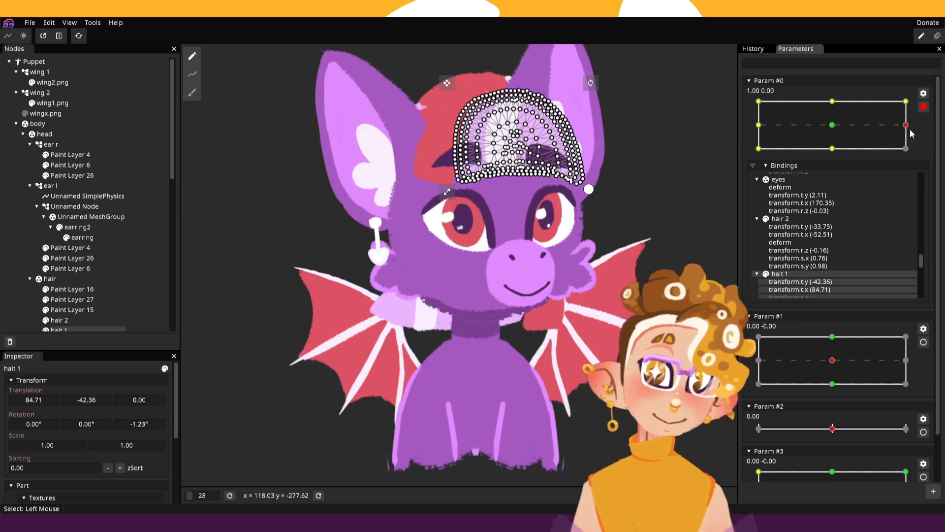
left_click_drag(904, 124, 758, 124)
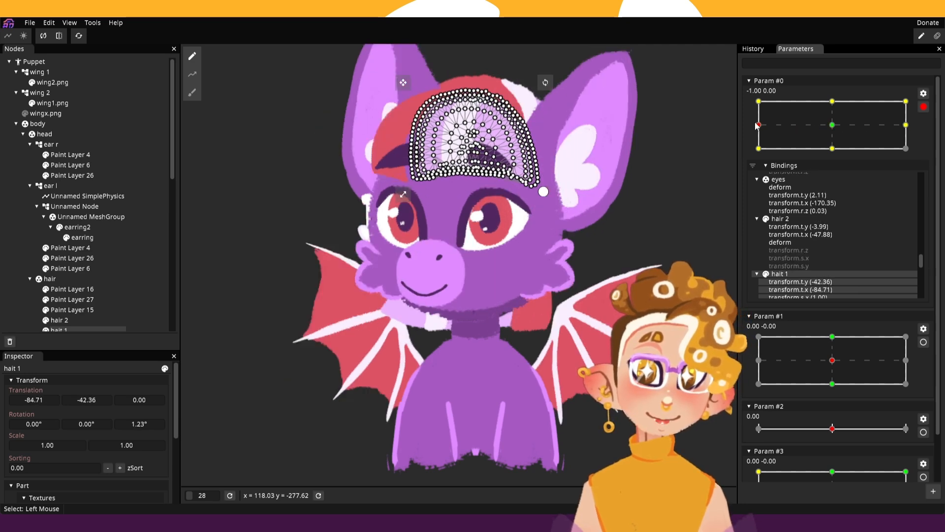
left_click(44, 24)
left_click(54, 35)
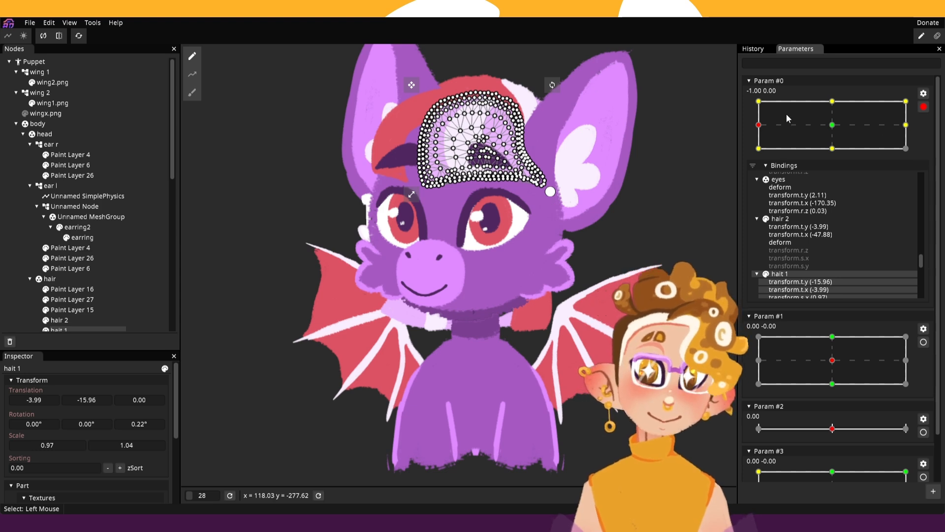
Preview the head turn with Param #0, save the project and examine the bindings at the 1.00, -1.00 keypoint.
left_click_drag(835, 129, 886, 134)
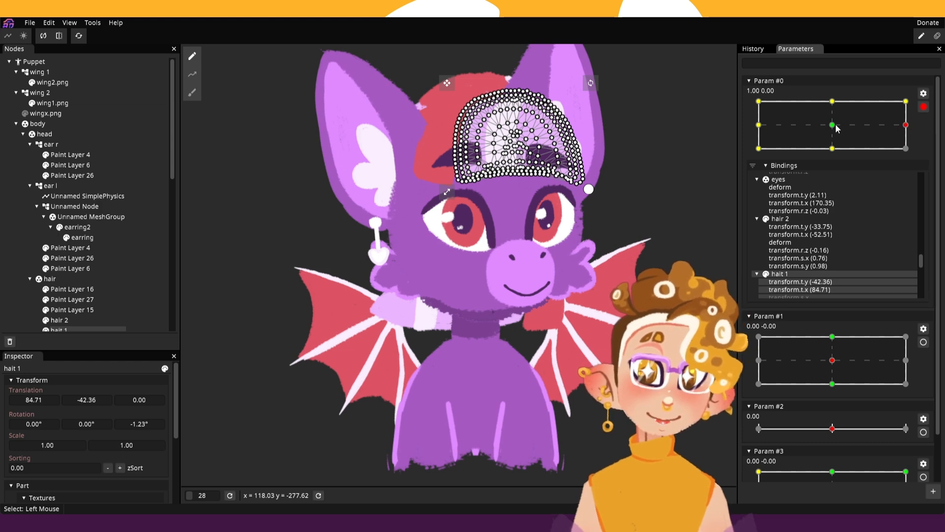
mouse_move(854, 129)
left_mouse_down()
mouse_move(743, 124)
mouse_move(856, 155)
mouse_move(899, 156)
mouse_move(772, 91)
mouse_move(765, 148)
mouse_move(888, 165)
mouse_move(883, 86)
mouse_move(894, 152)
left_mouse_up()
key("ctrl+s")
left_click(906, 125)
scroll(852, 264, "down", 3)
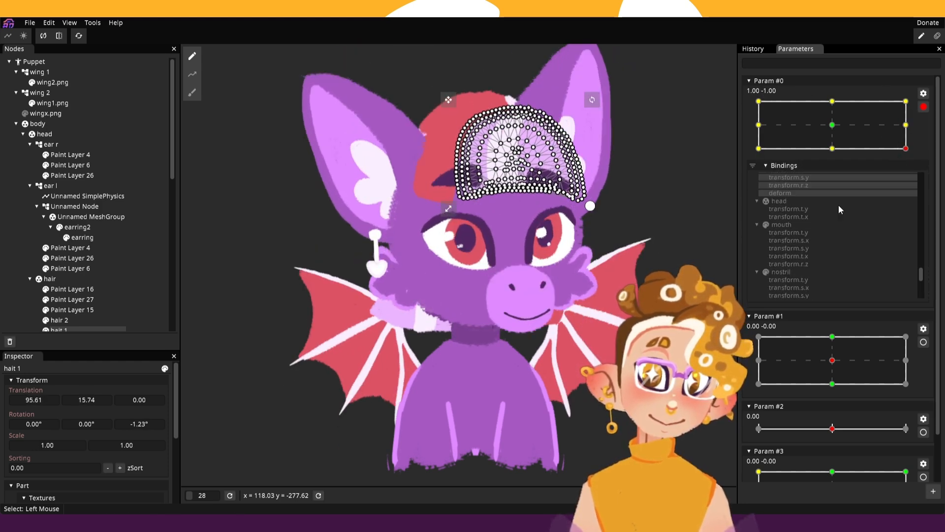
Set Param #0 to -1.00, -1.00, preview the motion with the parameter disarmed, and arm it again.
mouse_move(827, 150)
left_mouse_down()
mouse_move(793, 149)
mouse_move(882, 123)
mouse_move(759, 149)
left_mouse_up()
left_click(923, 106)
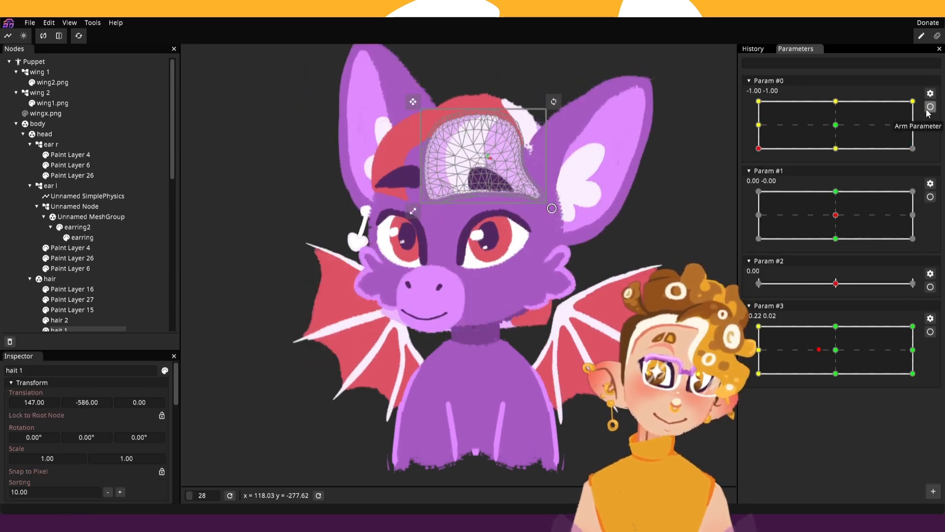
left_click_drag(812, 123, 758, 148)
left_click(930, 107)
Rotate wing 1 to 4.17° at the -1.00, -1.00 keypoint and adjust wing 2's rotation.
scroll(797, 222, "down", 5)
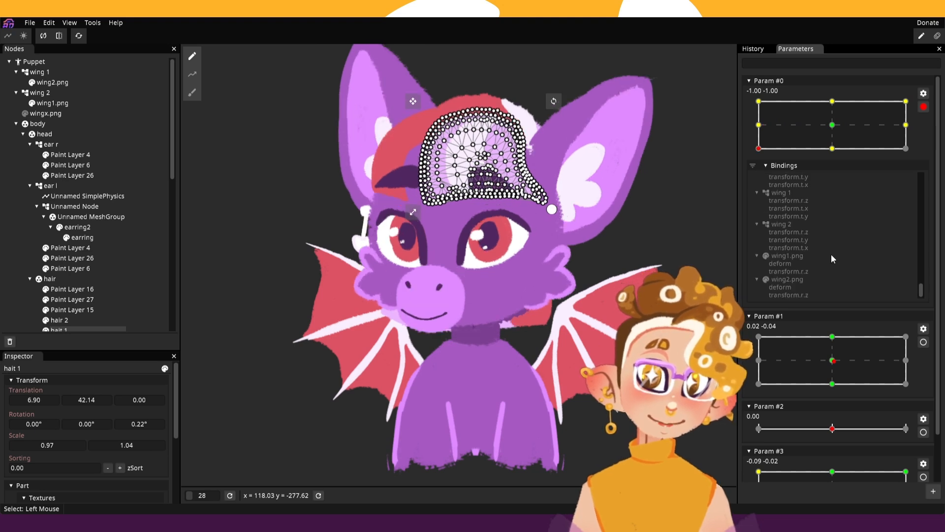
left_click(790, 224)
left_click(784, 193)
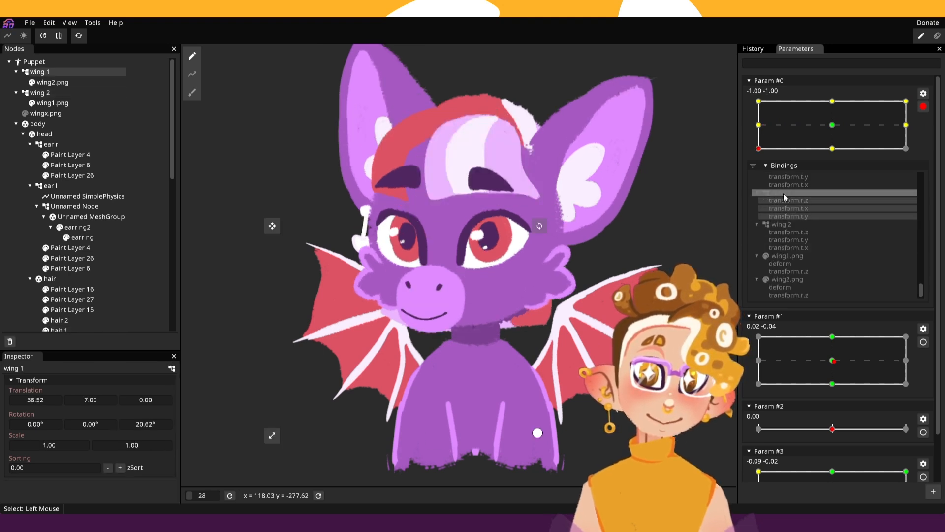
left_click_drag(543, 226, 489, 214)
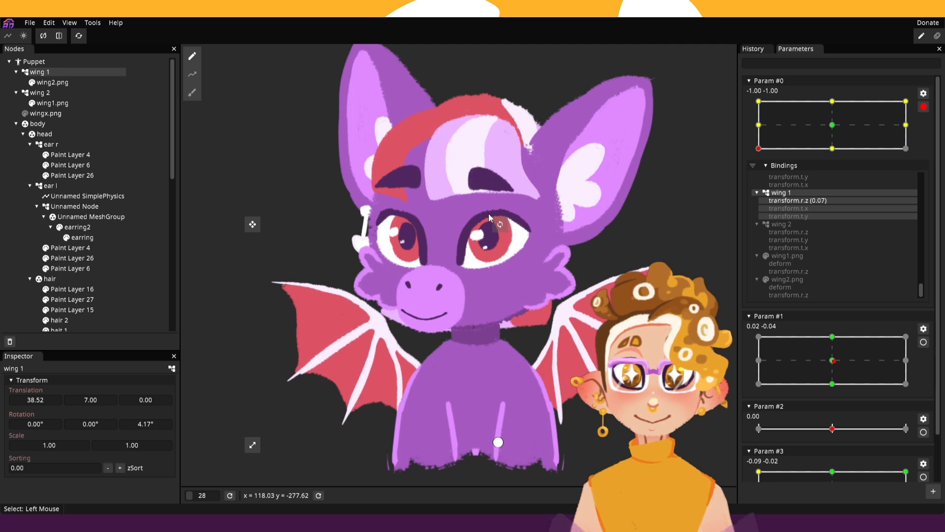
left_click(788, 222)
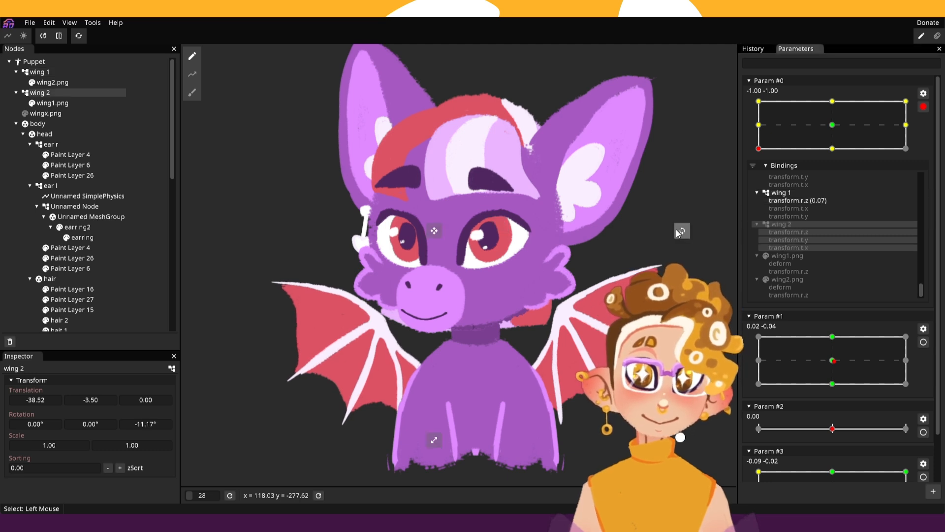
left_click_drag(678, 228, 666, 213)
Move Param #0 to the -1.00, 1.00 keypoint and rotate wing 1 there.
left_click(759, 101)
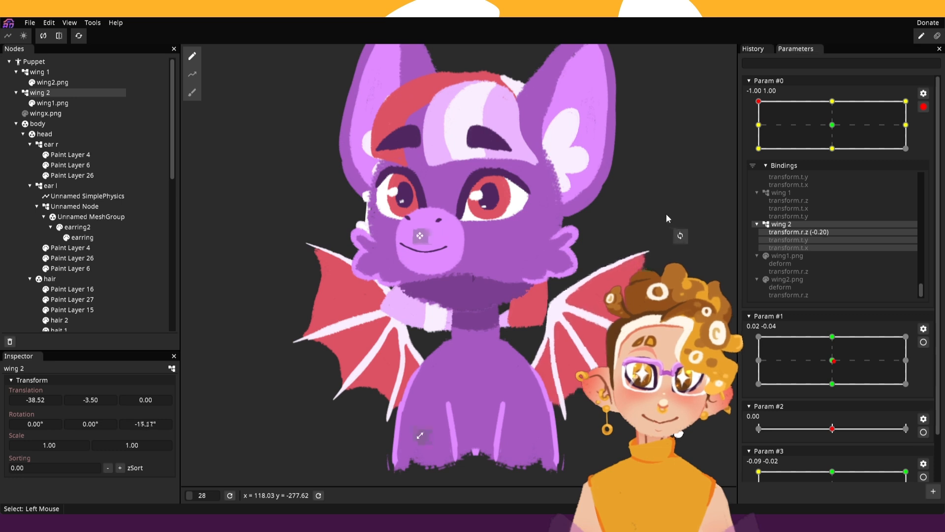
left_click(781, 193)
left_click_drag(540, 225, 581, 204)
Check the wing poses across Param #0's lower keypoints and set the parameter to 1.00, -1.00.
left_click(759, 148)
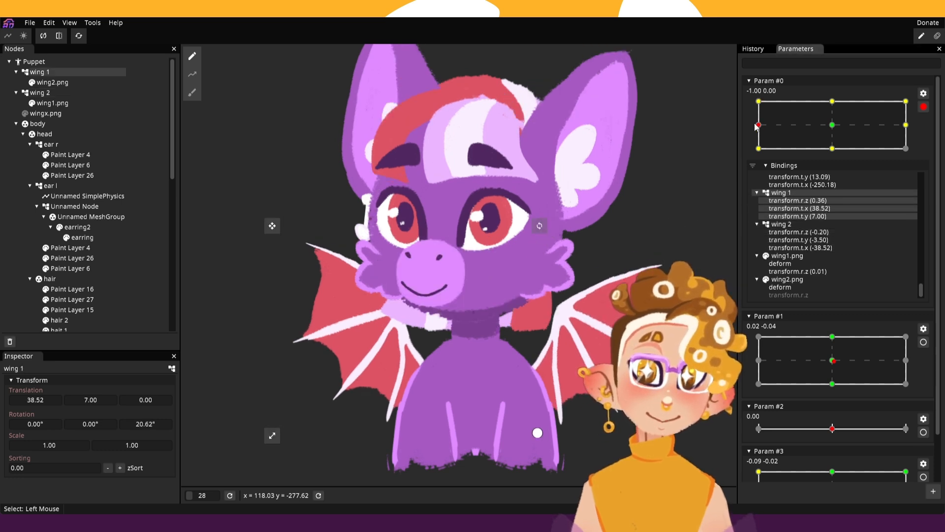
left_click(837, 148)
left_click(909, 149)
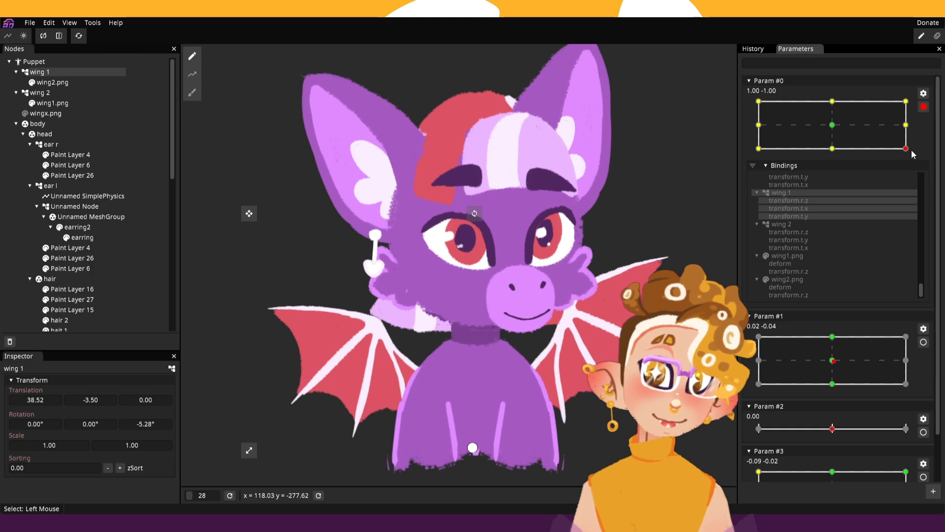
left_click(874, 122)
left_click_drag(874, 120, 929, 157)
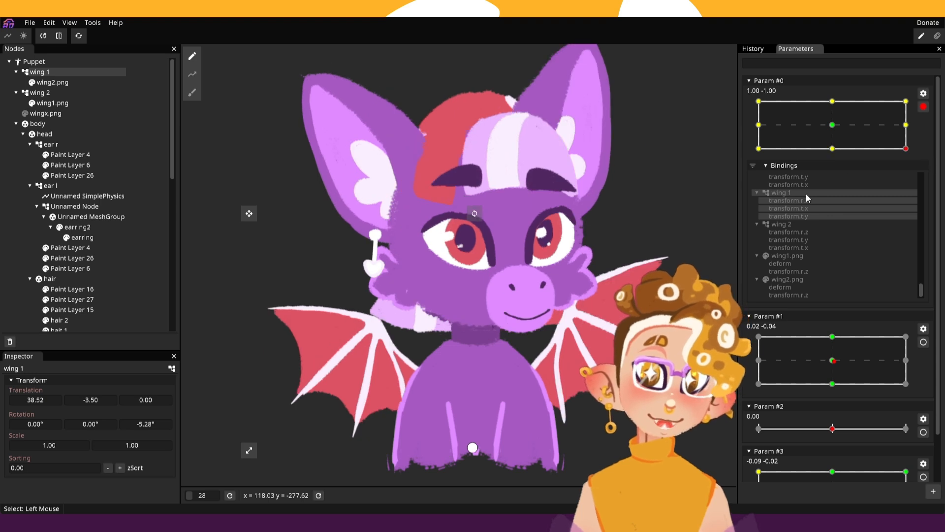
Compare the wing poses across Param #0's lower keypoints and return the parameter to 1.00, -1.00.
right_click(787, 193)
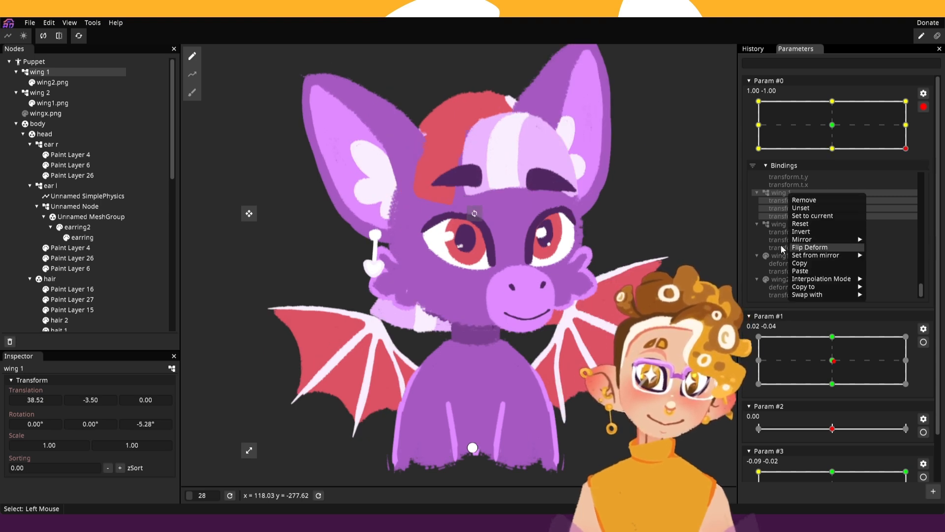
left_click(781, 147)
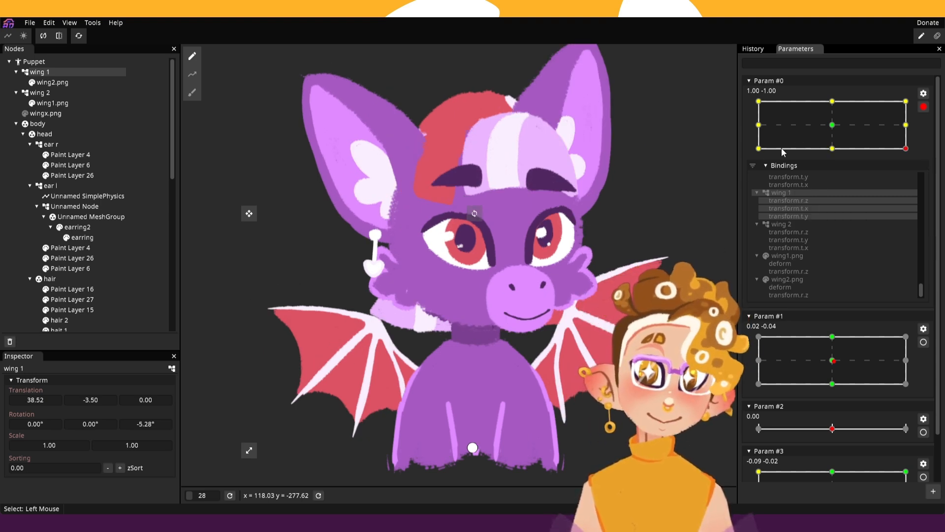
left_click(758, 149)
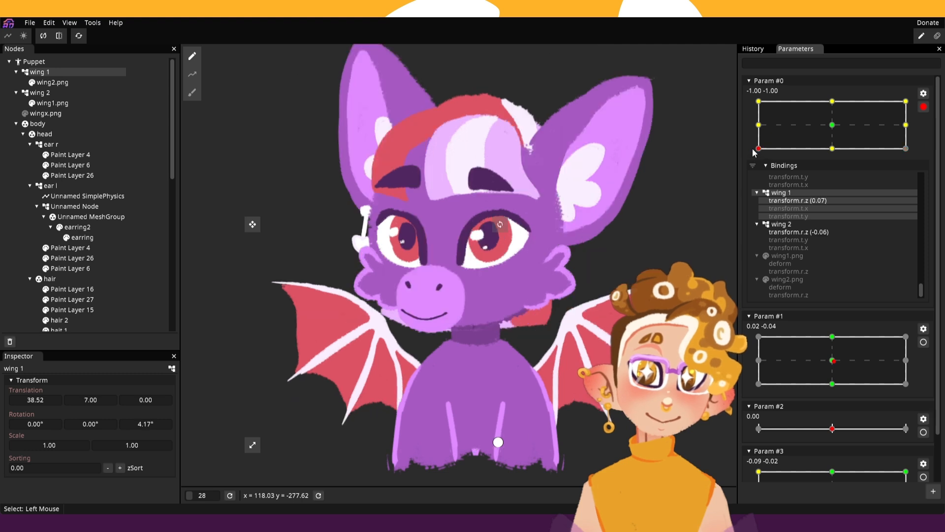
left_click(830, 150)
left_click(904, 148)
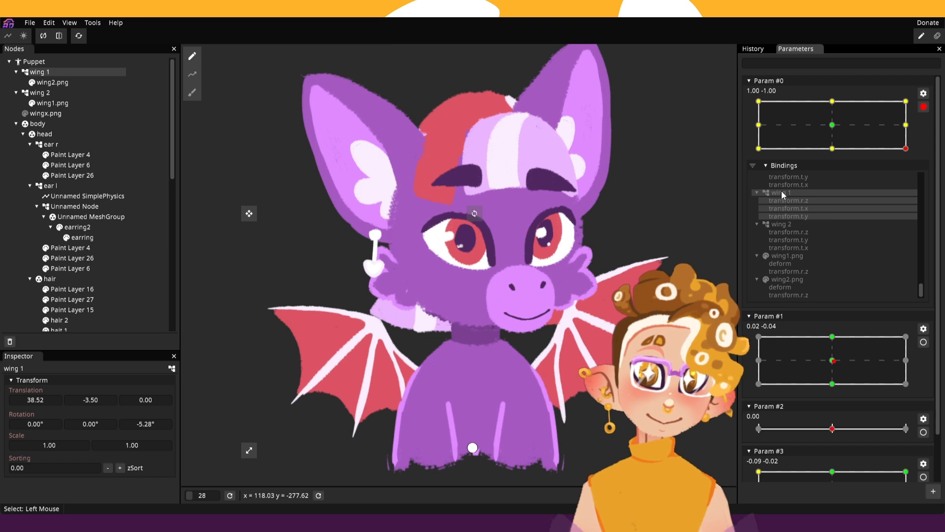
Try setting wing 1's bindings at Param #0's 1.00, -1.00 keypoint from the horizontal mirror.
right_click(785, 192)
mouse_move(809, 287)
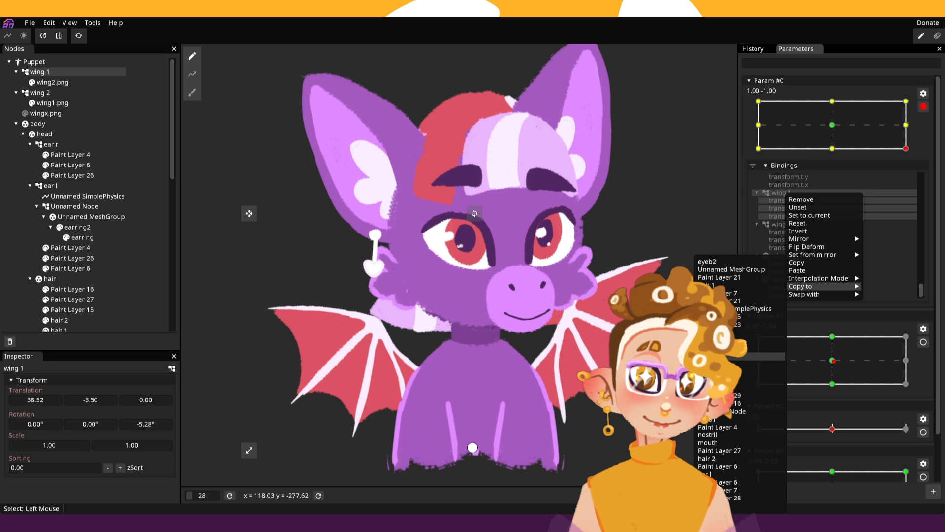
left_click(723, 356)
right_click(802, 202)
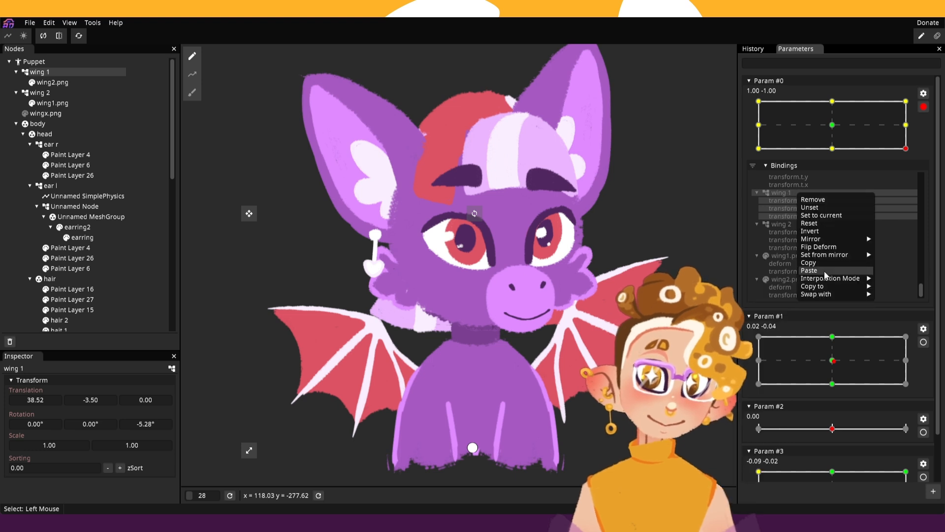
mouse_move(830, 254)
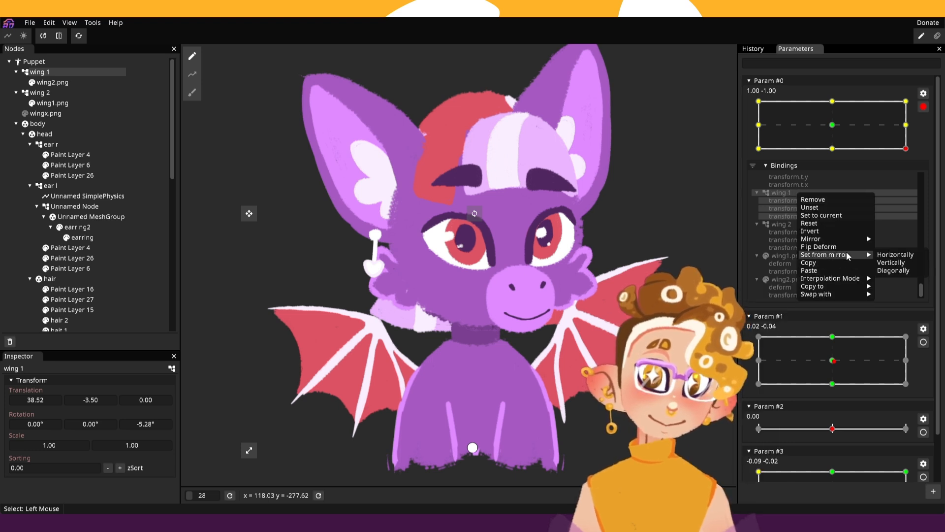
left_click(899, 254)
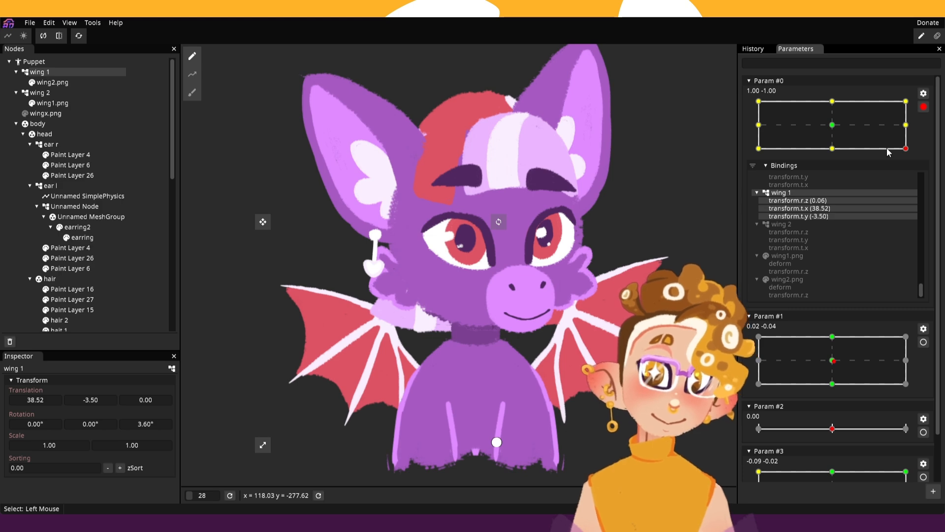
mouse_move(887, 148)
left_mouse_down()
mouse_move(779, 148)
mouse_move(919, 147)
mouse_move(728, 147)
mouse_move(905, 148)
left_mouse_up()
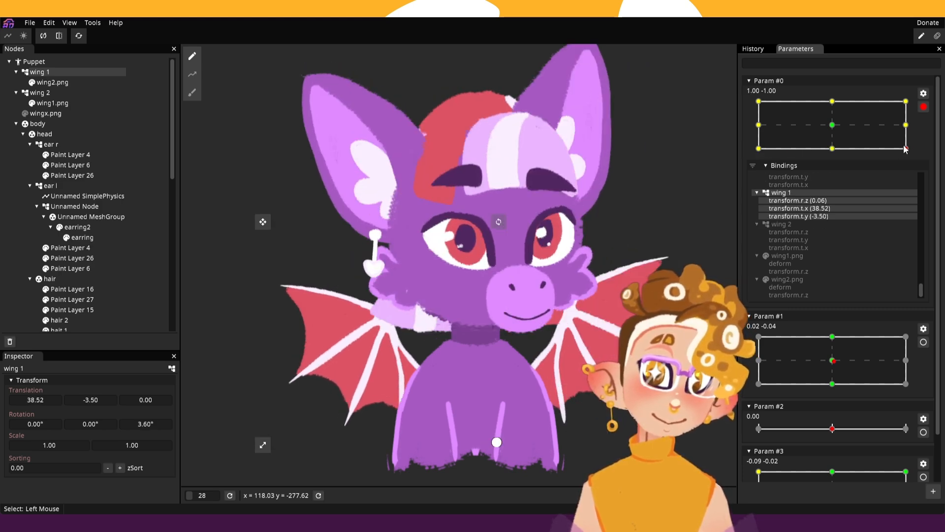
Try copying wing 2's bindings to wing 1 at the 1.00, -1.00 keypoint.
left_click(797, 222)
right_click(797, 223)
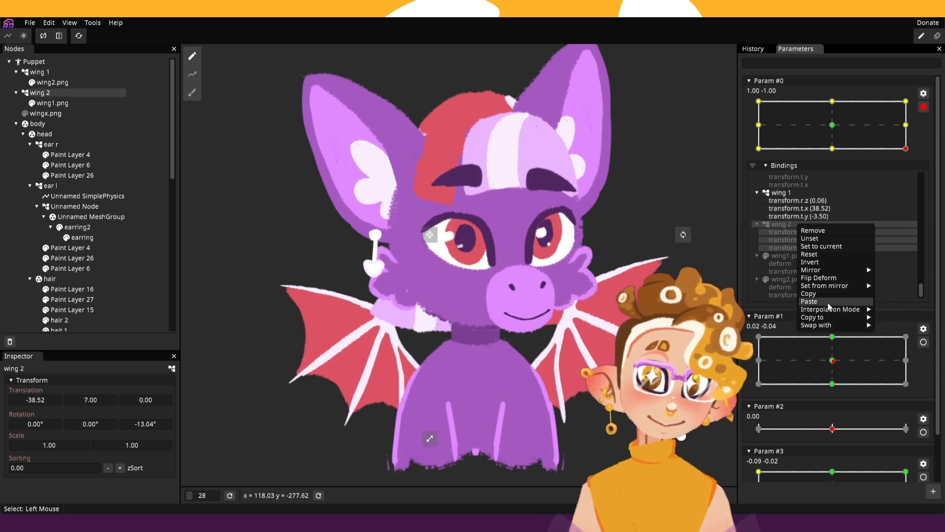
mouse_move(832, 317)
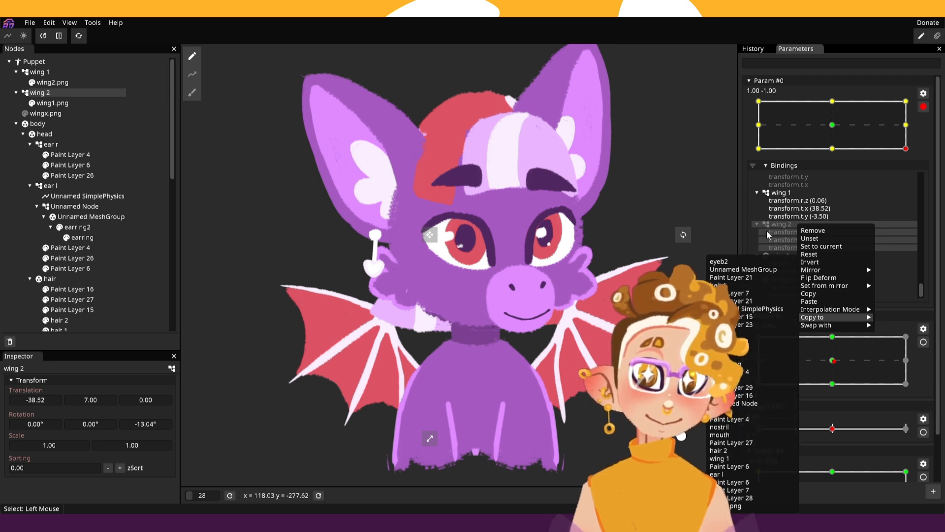
left_click(839, 151)
left_click_drag(836, 150, 890, 150)
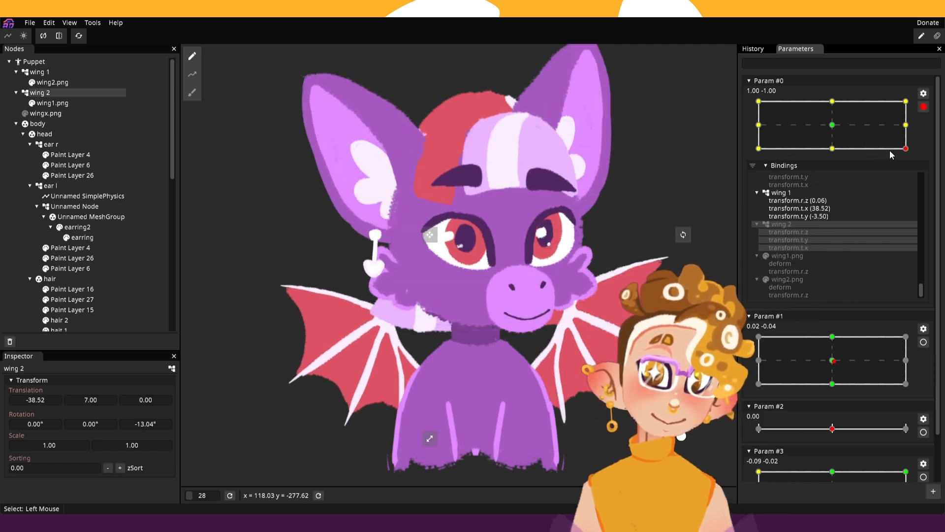
right_click(794, 226)
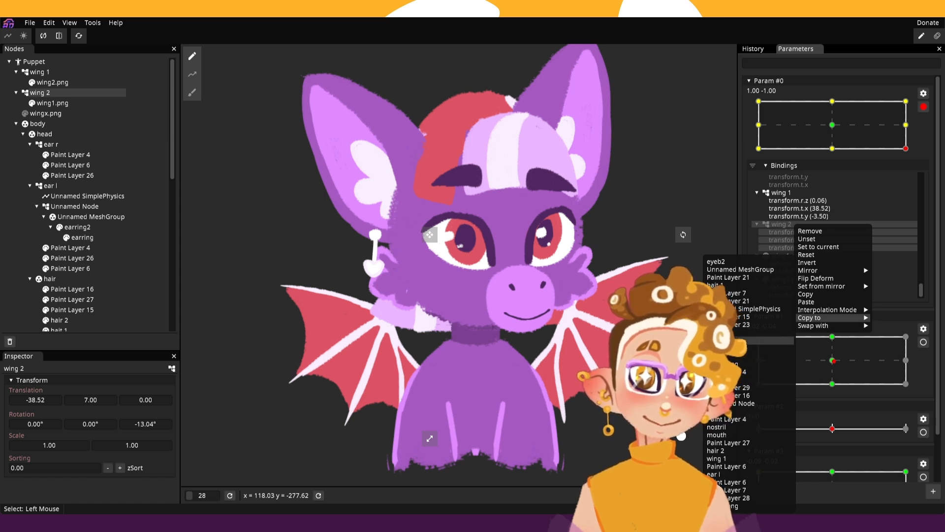
left_click(728, 458)
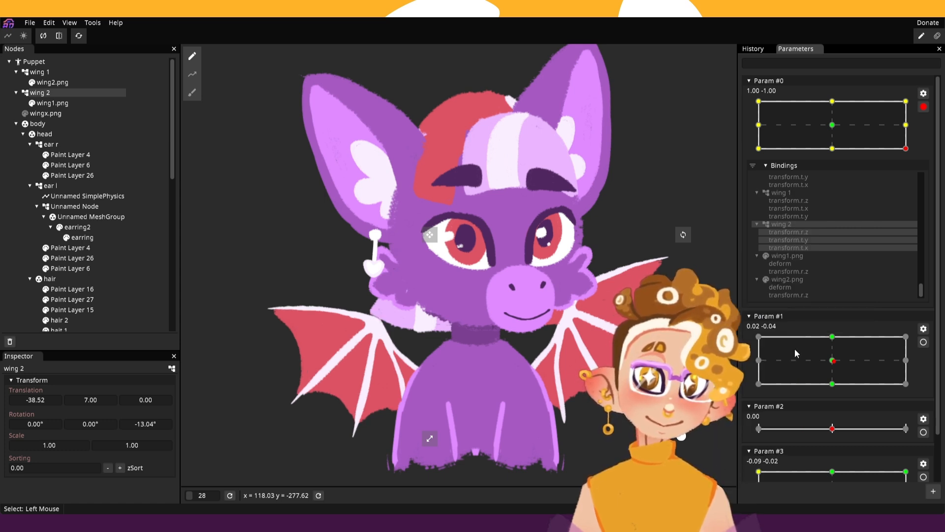
Set wing 2's bindings at 1.00, -1.00 from the horizontal mirror and compare the pose with the -1.00, -1.00 keypoint.
right_click(793, 224)
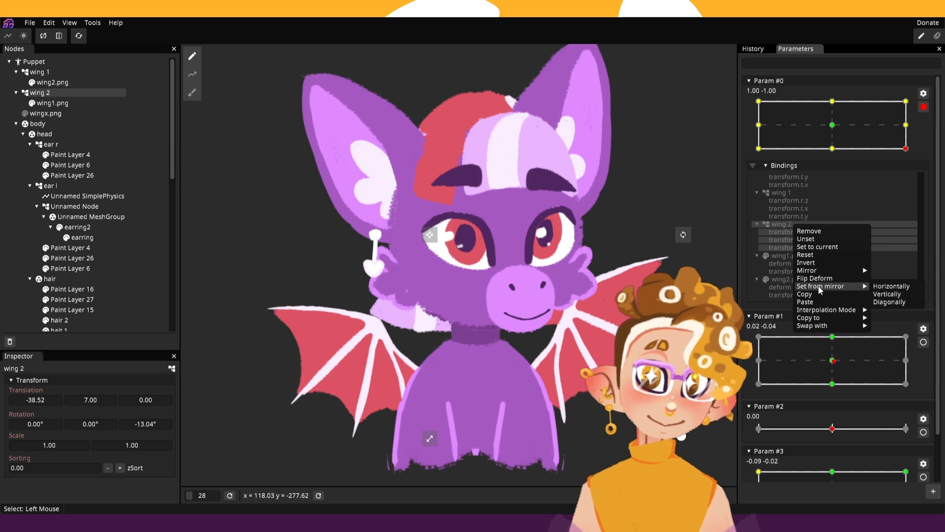
left_click(888, 286)
left_click(832, 148)
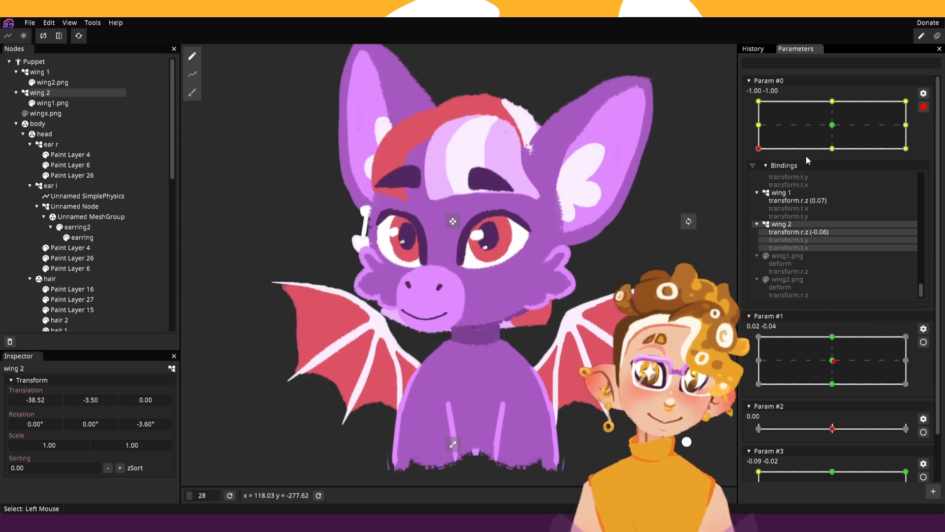
left_click(759, 148)
left_click_drag(761, 152, 907, 150)
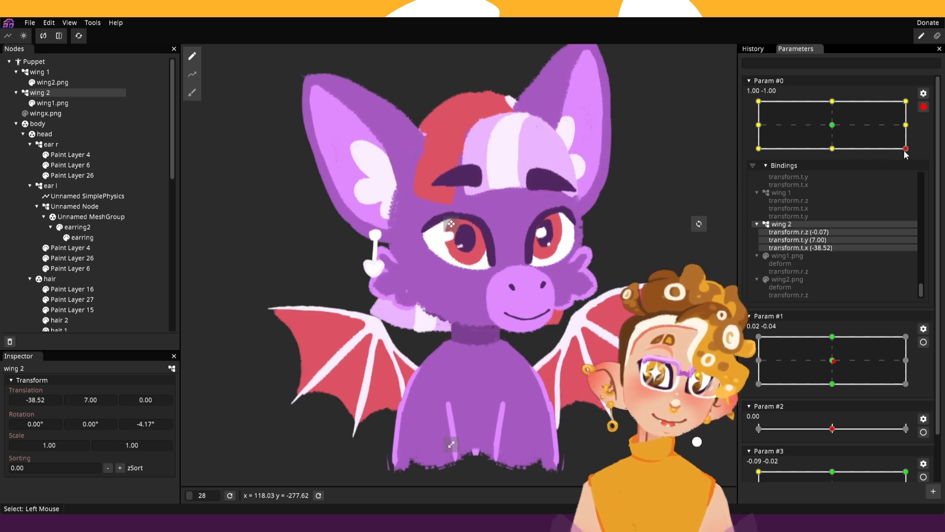
Reset wing 1's bindings at Param #0's 0.00, -1.00 keypoint and check wing 1 at the two lower corner keypoints.
left_click(800, 193)
left_click(832, 149)
mouse_move(819, 166)
left_mouse_down()
mouse_move(750, 162)
mouse_move(935, 165)
left_mouse_up()
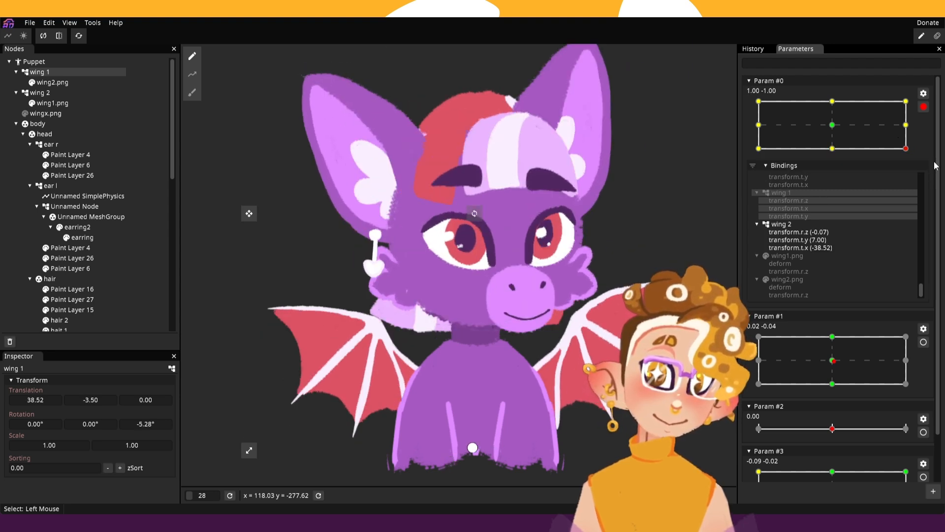
mouse_move(861, 164)
left_mouse_down()
mouse_move(769, 161)
mouse_move(915, 166)
mouse_move(757, 161)
mouse_move(885, 161)
mouse_move(849, 161)
left_mouse_up()
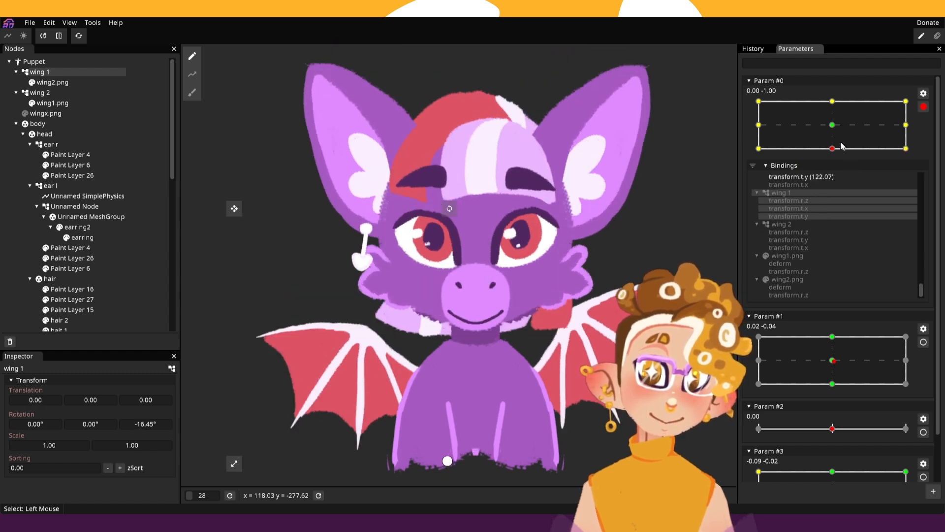
right_click(797, 196)
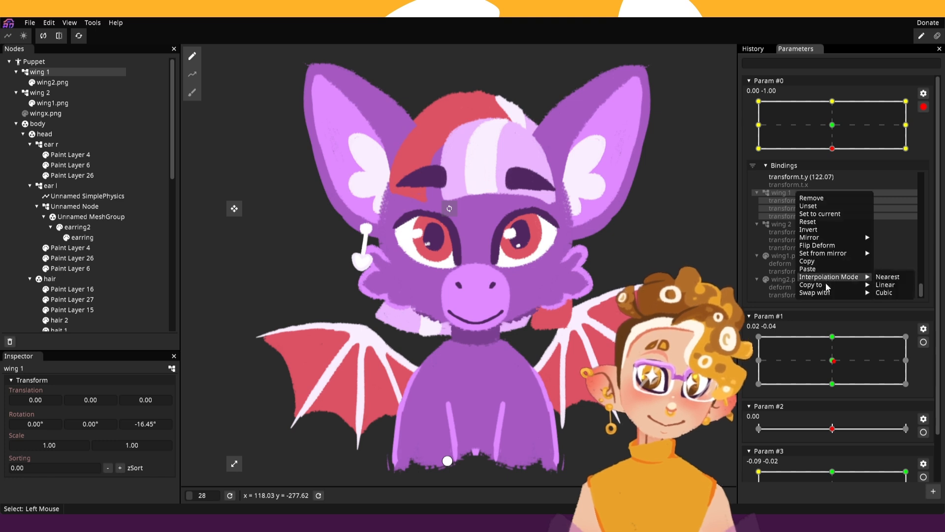
left_click(812, 224)
left_click(759, 148)
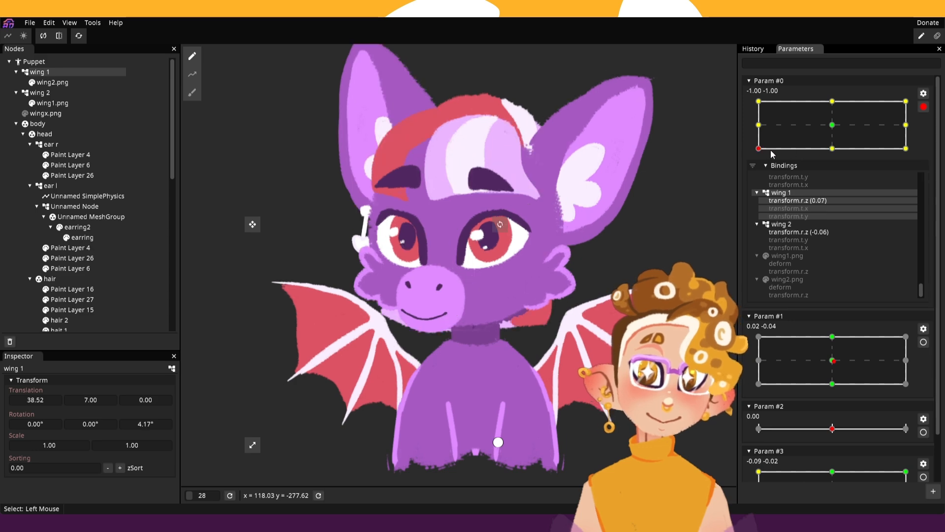
left_click_drag(771, 150, 912, 148)
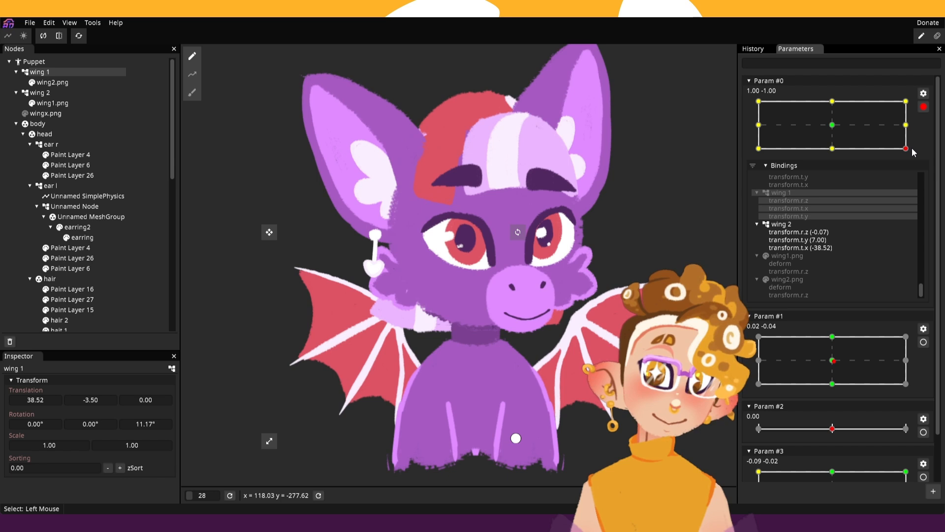
Try mirroring wing 1's bindings horizontally at the 1.00, -1.00 keypoint.
left_click(799, 224)
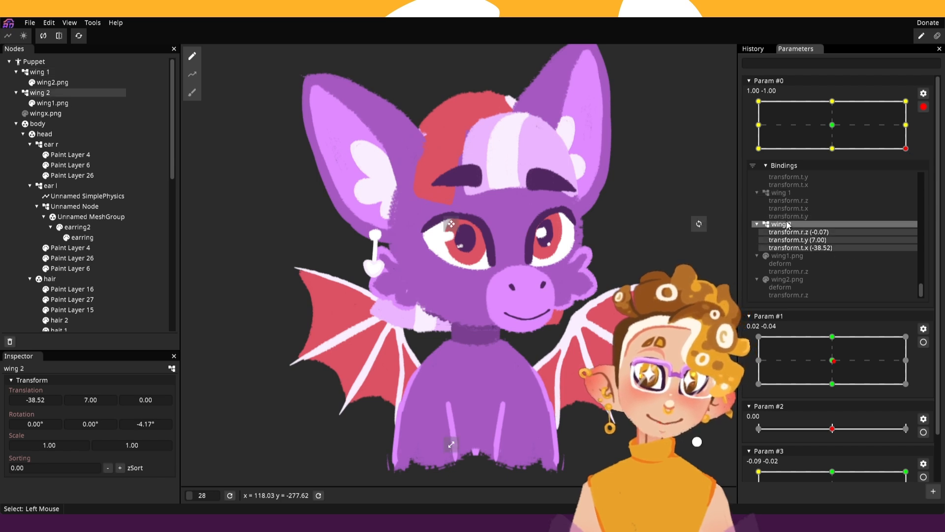
left_click(797, 195)
right_click(797, 194)
mouse_move(820, 241)
left_click(893, 240)
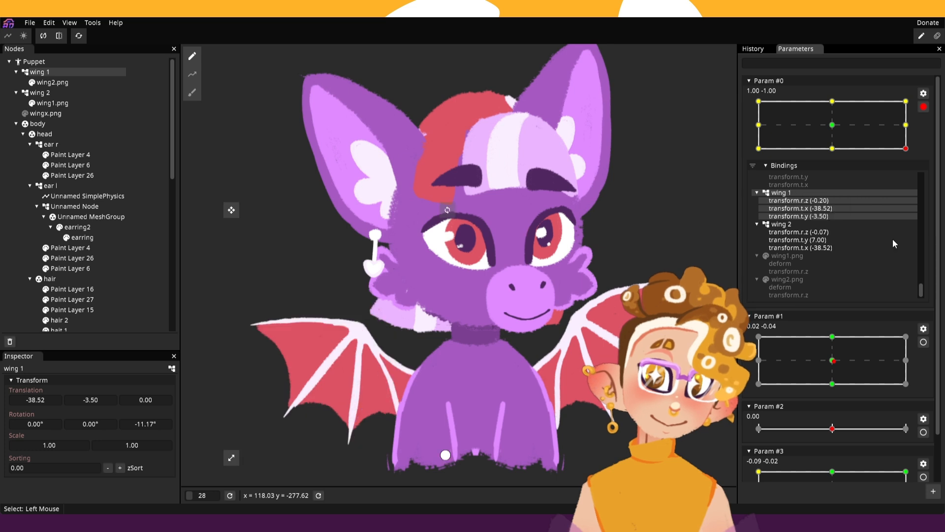
mouse_move(887, 155)
left_mouse_down()
mouse_move(746, 156)
mouse_move(875, 156)
left_mouse_up()
Try replacing wing 1's bindings at 1.00, -1.00 with a copy of wing 2's bindings.
left_click(798, 224)
right_click(798, 225)
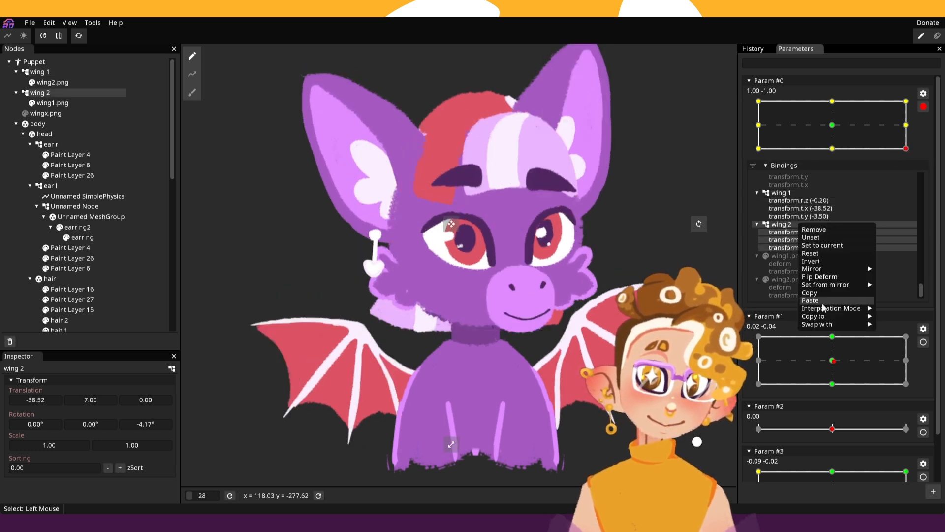
mouse_move(828, 319)
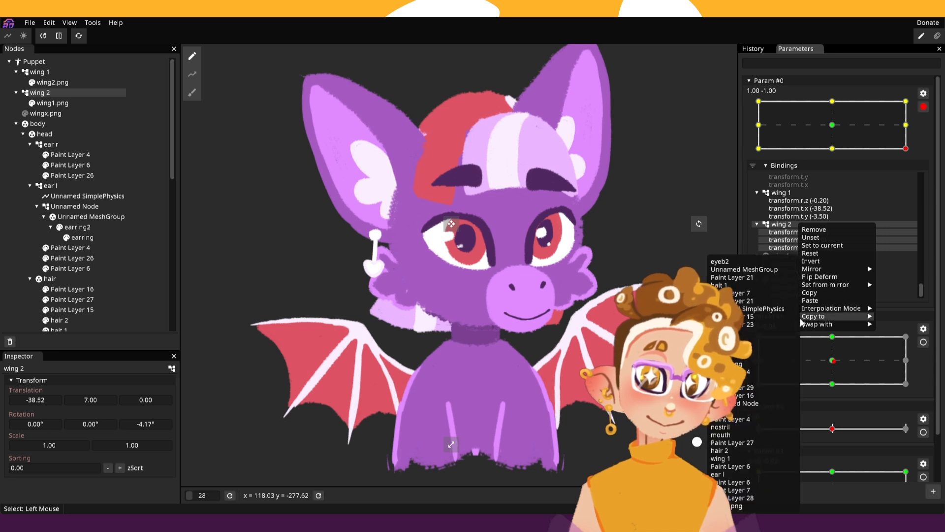
left_click(730, 460)
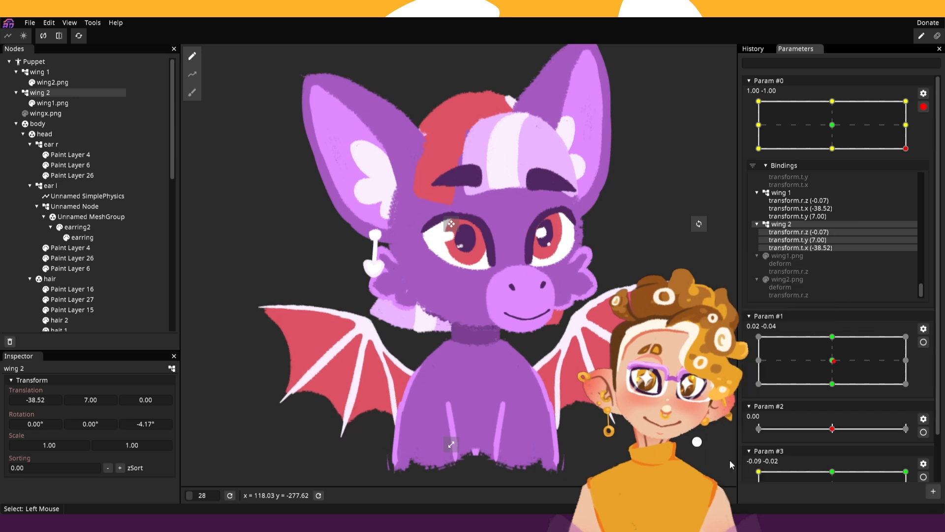
left_click_drag(889, 154, 917, 155)
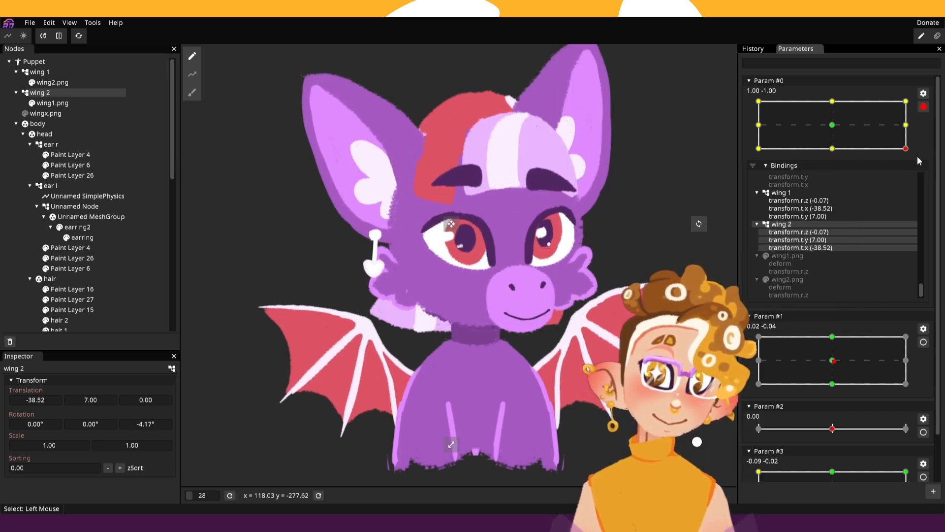
Set wing 1's bindings at Param #0's 1.00, -1.00 keypoint from the horizontal mirror.
left_click(799, 192)
right_click(799, 194)
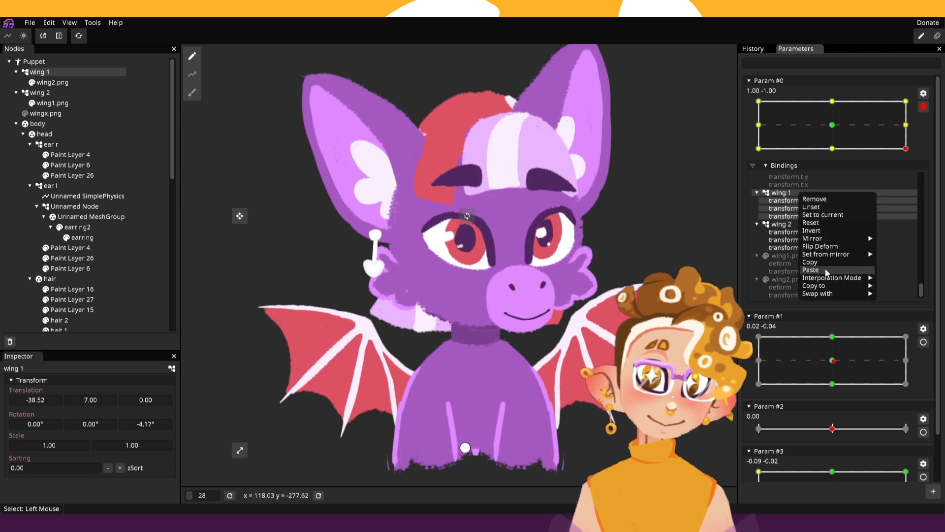
mouse_move(837, 256)
left_click(895, 255)
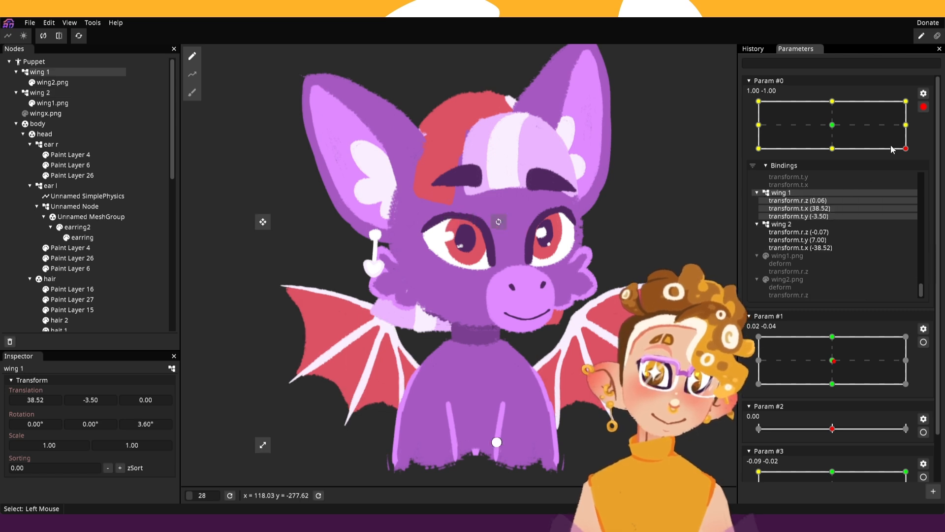
Preview the wing motion with Param #0 disarmed, arm it at -1.00, 0.00 and look through wing 1's swap targets.
left_click_drag(892, 146, 792, 136)
left_click(924, 109)
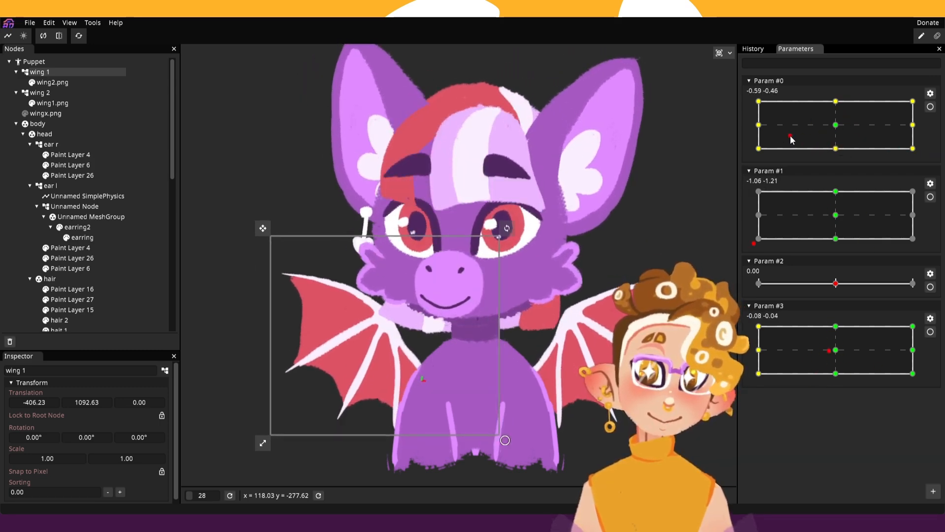
left_click(930, 107)
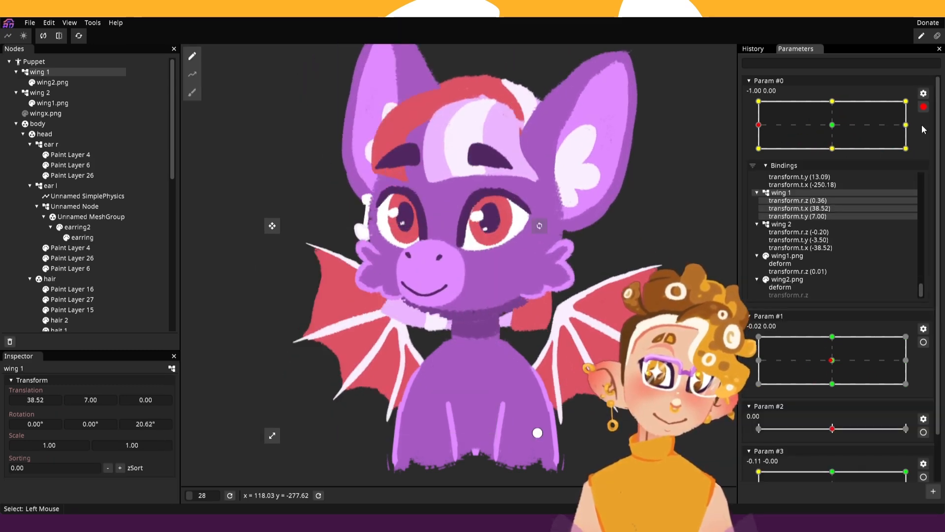
right_click(821, 192)
mouse_move(819, 293)
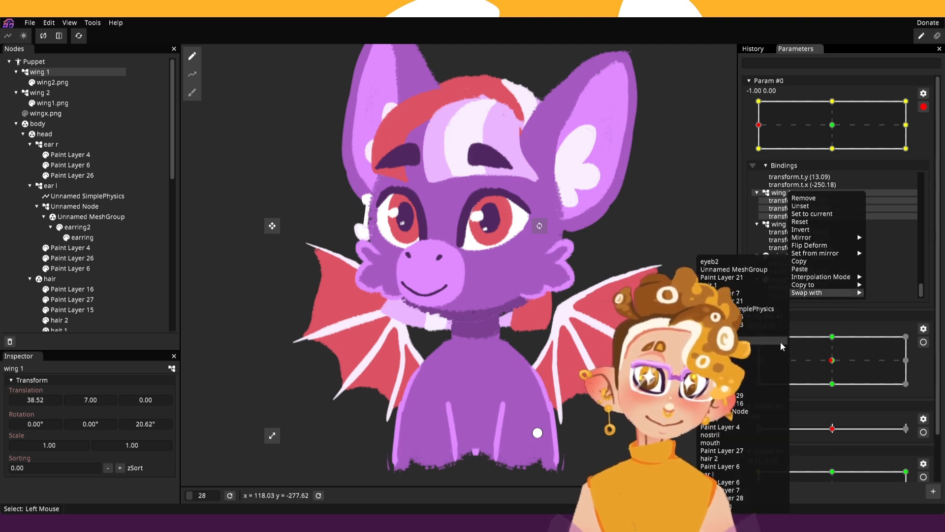
Preview the pose with Param #0 disarmed, arm it at -1.00, -1.00 and look through wing 1's binding options.
left_click(924, 107)
left_click(924, 107)
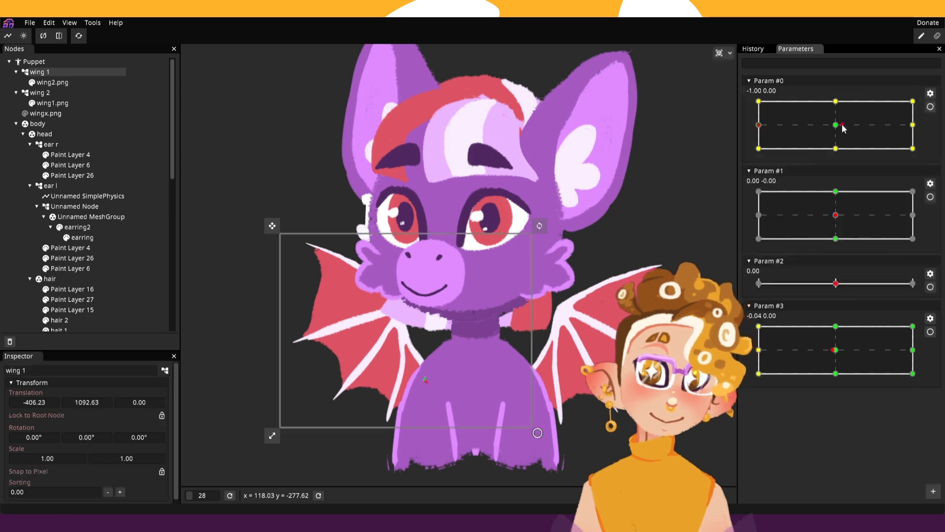
left_click_drag(843, 128, 784, 150)
left_click(931, 107)
right_click(799, 199)
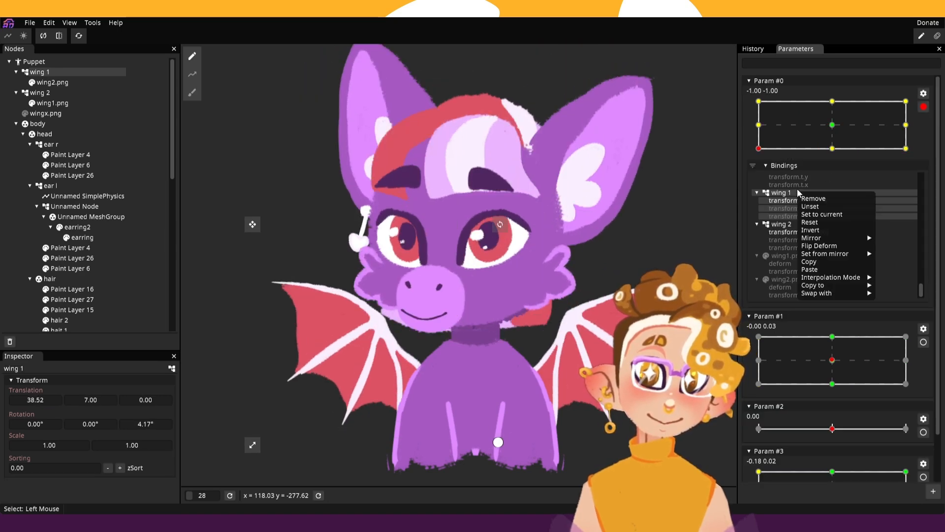
mouse_move(831, 255)
mouse_move(829, 239)
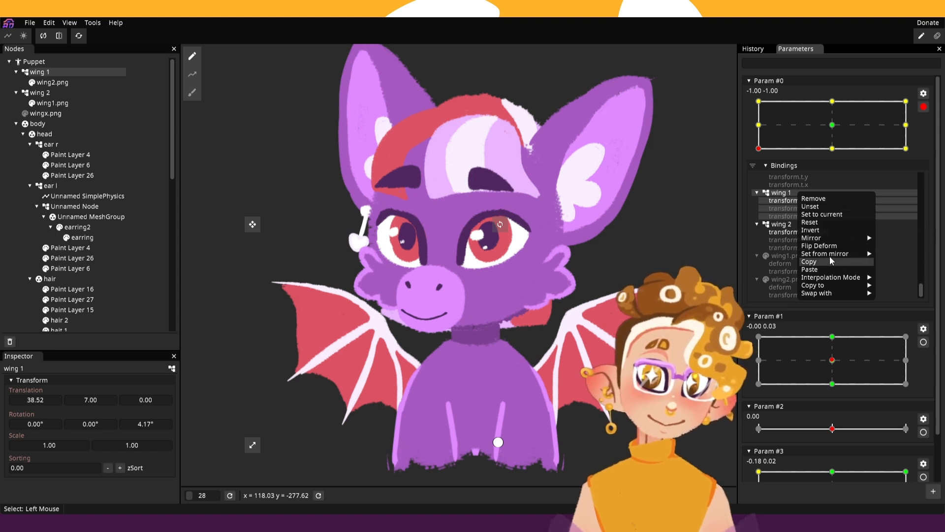
left_click(799, 128)
left_click(799, 128)
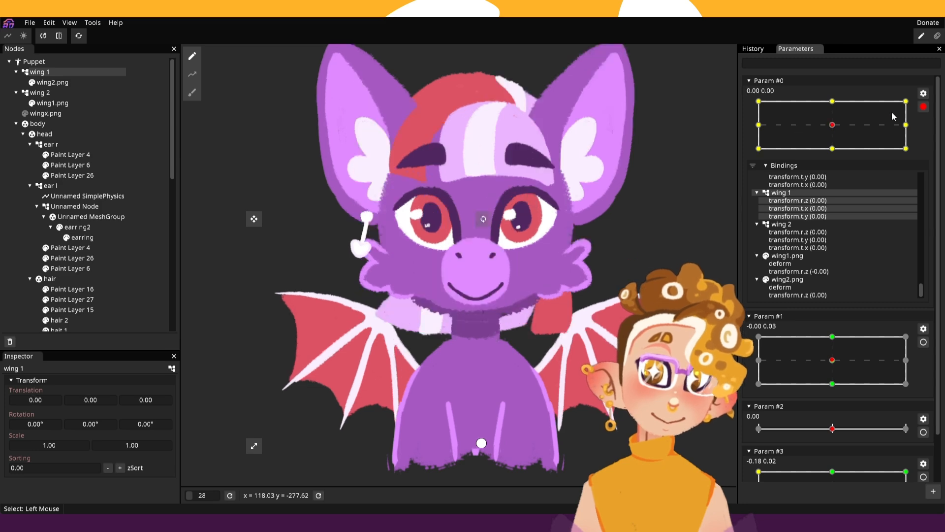
Disarm Param #0 and sweep it across its full range to check the head turn with the wing motion.
left_click(923, 108)
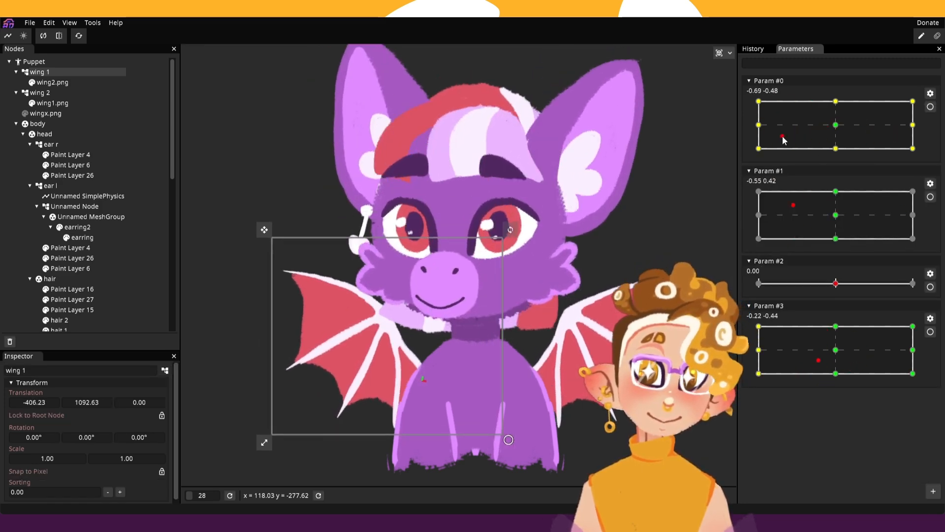
left_click_drag(783, 141, 854, 109)
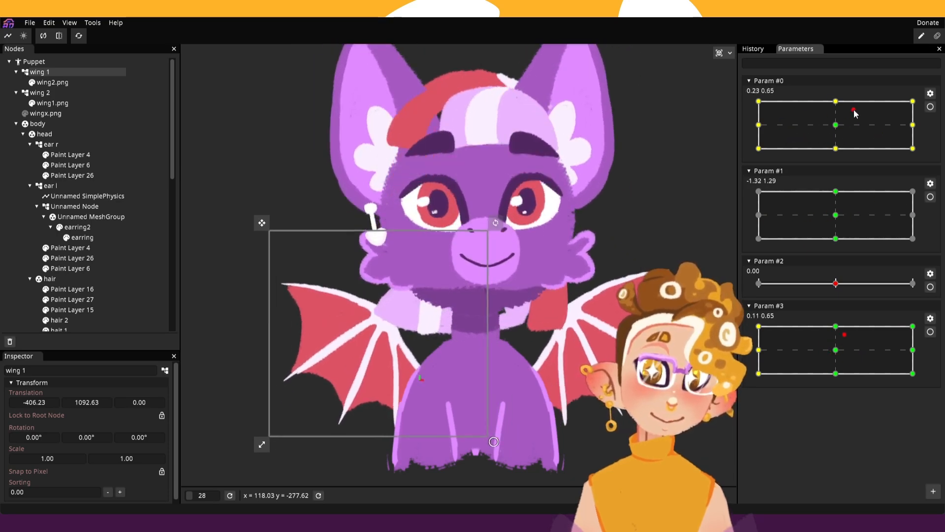
left_click_drag(749, 125, 886, 143)
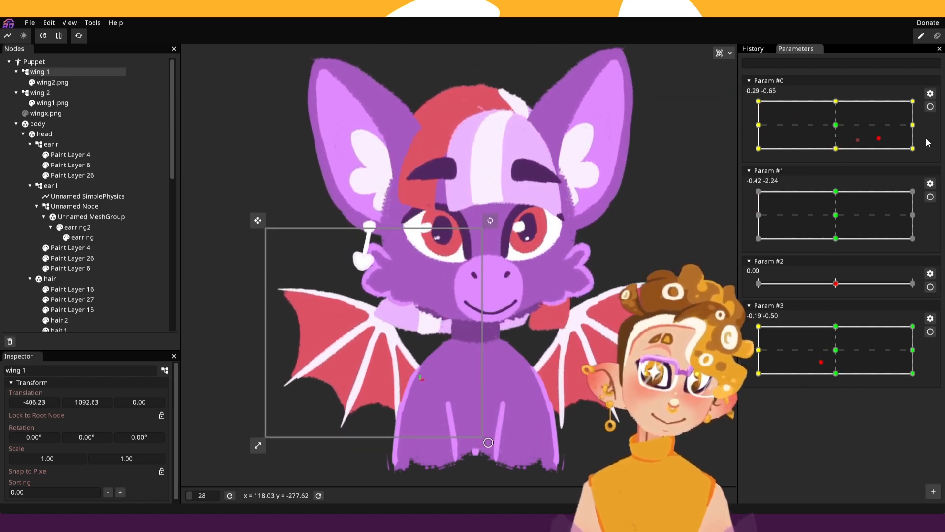
left_click_drag(767, 147, 913, 148)
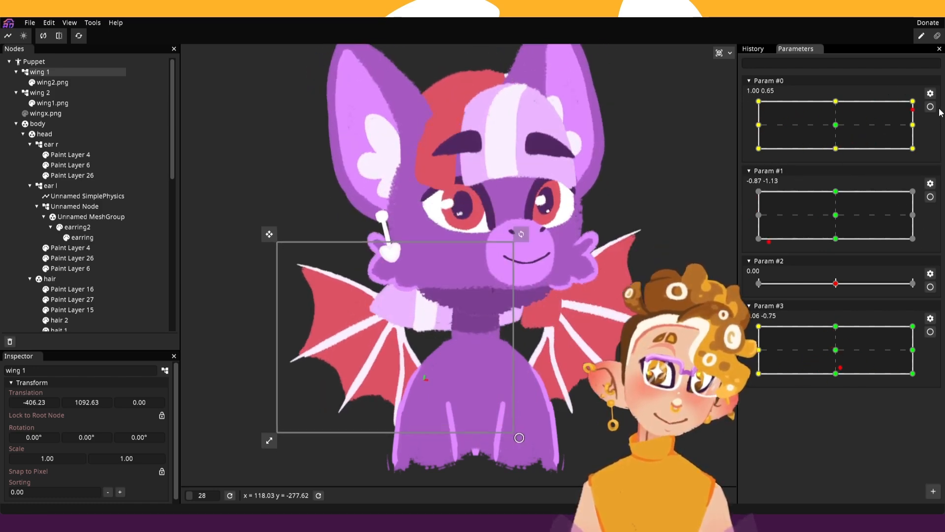
left_click_drag(940, 112, 776, 100)
mouse_move(860, 130)
left_mouse_down()
mouse_move(851, 143)
mouse_move(813, 123)
mouse_move(846, 132)
left_mouse_up()
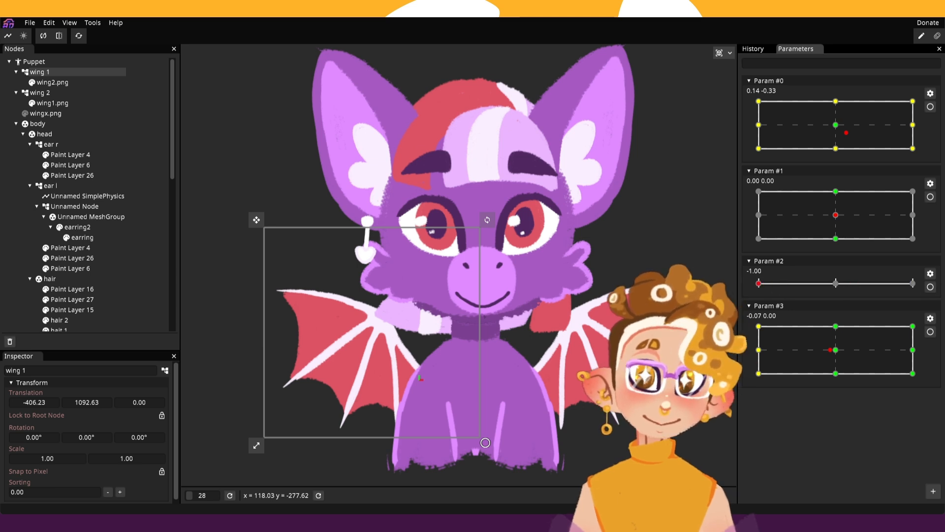
Arm Param #2 and set the opacity of wing2.png and wing1.png to 0.00 at its 1.00 keypoint.
left_click(931, 287)
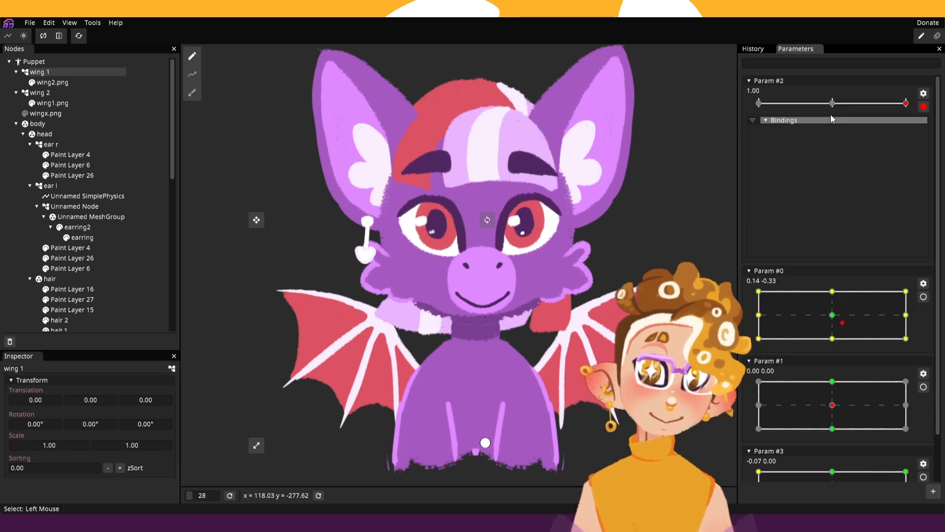
left_click(761, 103)
left_click(72, 82)
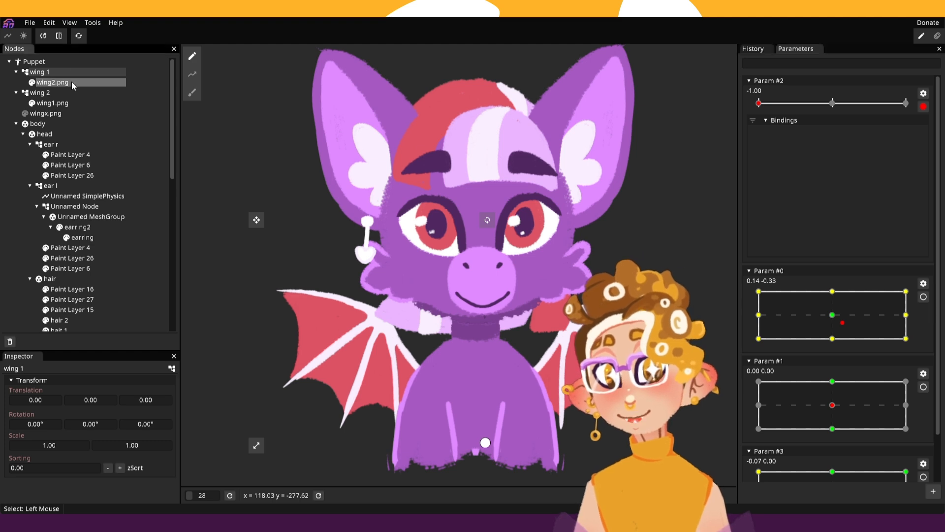
scroll(96, 450, "down", 5)
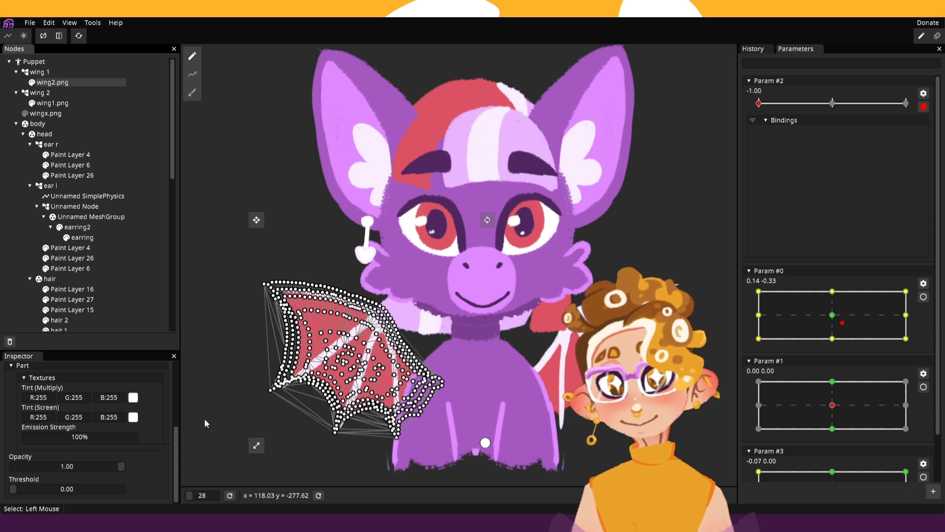
left_click(906, 103)
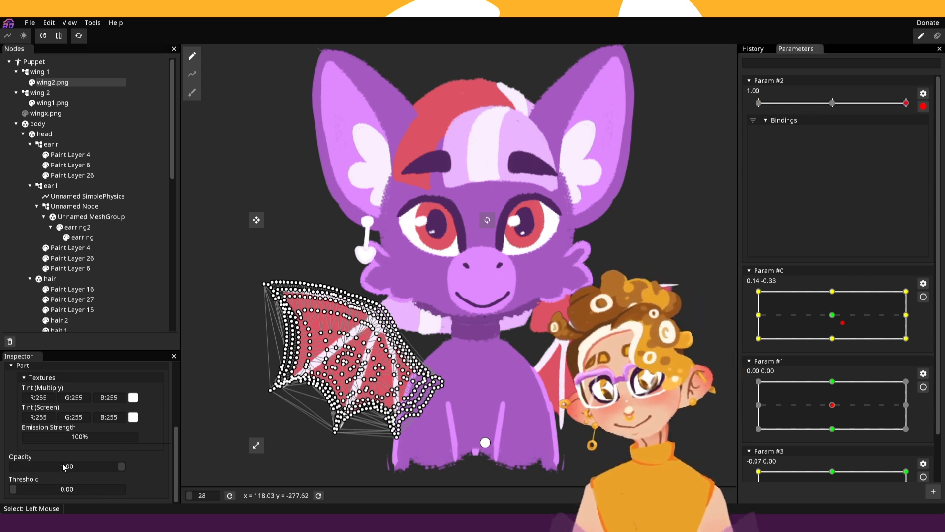
left_click_drag(67, 466, 11, 465)
left_click(53, 102)
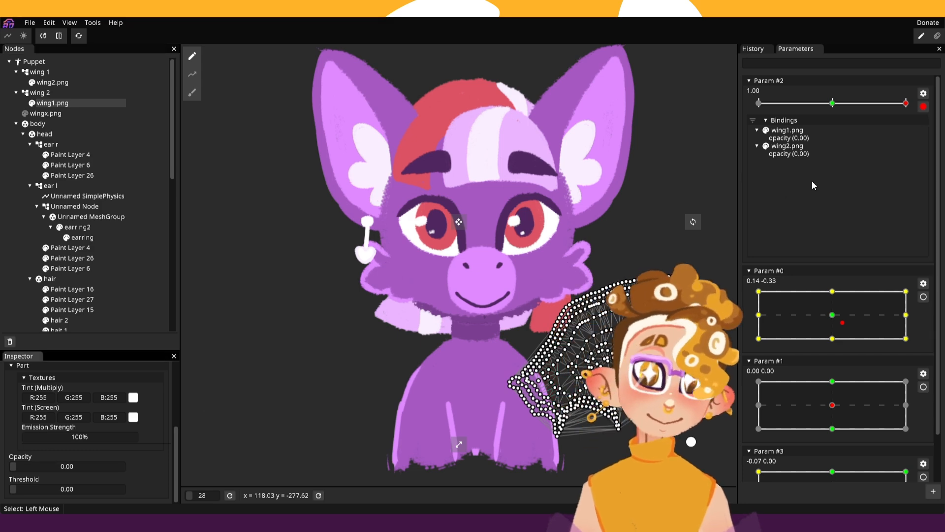
left_click(924, 106)
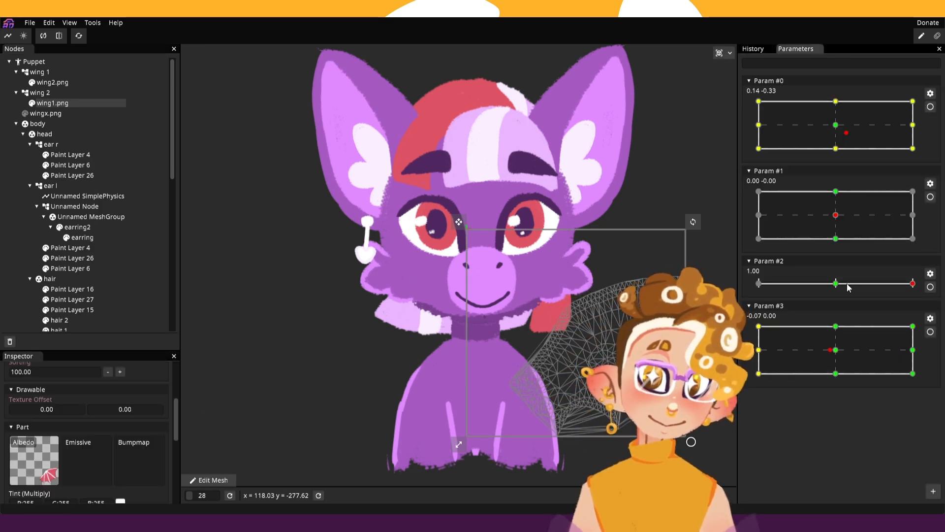
Test the wing fade by sweeping Param #2 with the body node selected, and preview the head turn on Param #0.
left_click_drag(848, 287, 925, 281)
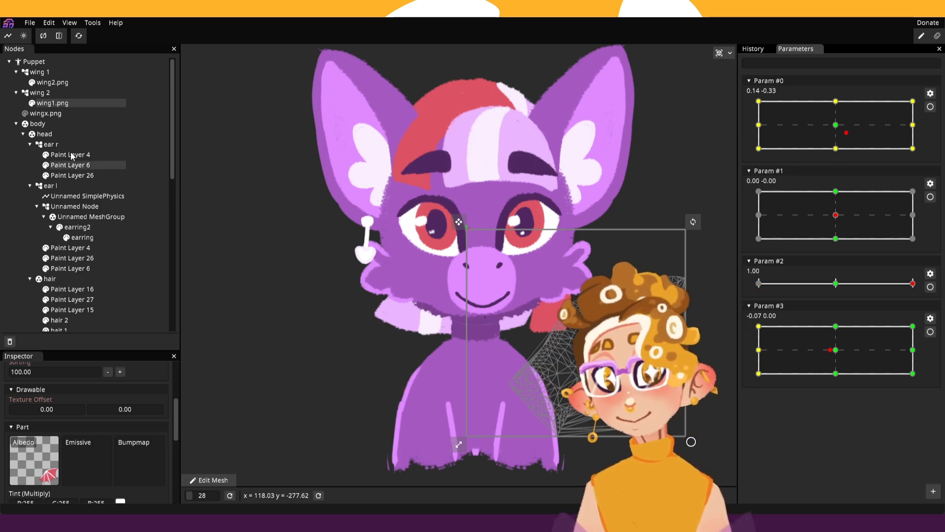
left_click(58, 124)
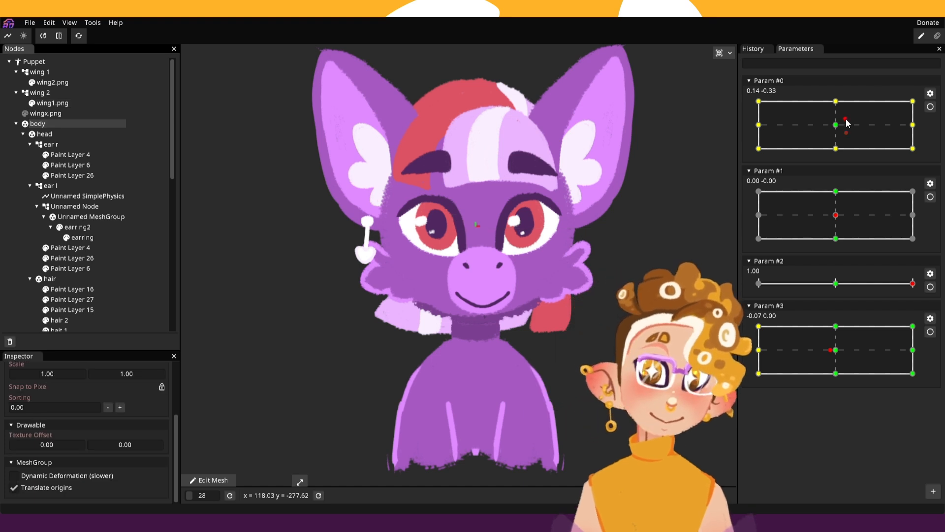
left_click_drag(861, 283, 912, 299)
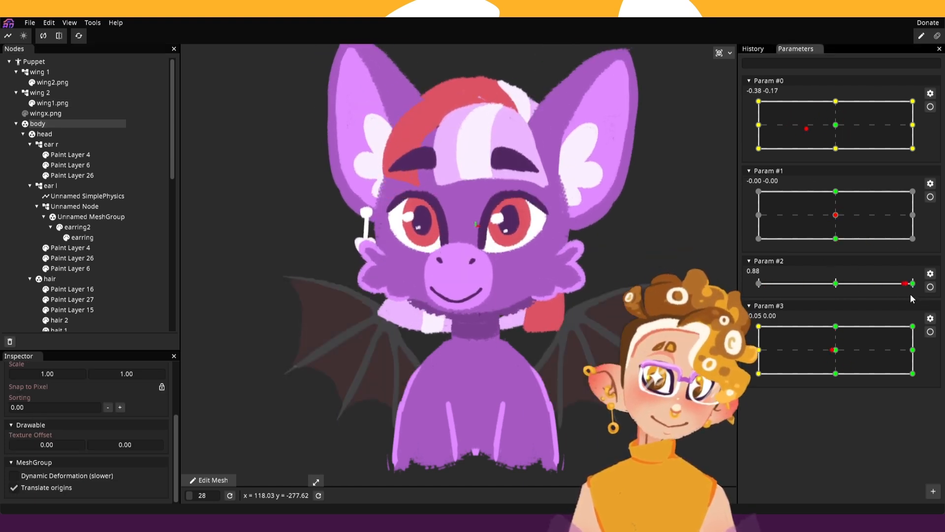
left_click_drag(843, 282, 916, 295)
left_click_drag(861, 272, 781, 285)
mouse_move(808, 108)
left_mouse_down()
mouse_move(808, 121)
mouse_move(853, 117)
mouse_move(882, 133)
mouse_move(831, 102)
mouse_move(830, 139)
mouse_move(833, 128)
mouse_move(787, 129)
mouse_move(859, 122)
mouse_move(803, 121)
left_mouse_up()
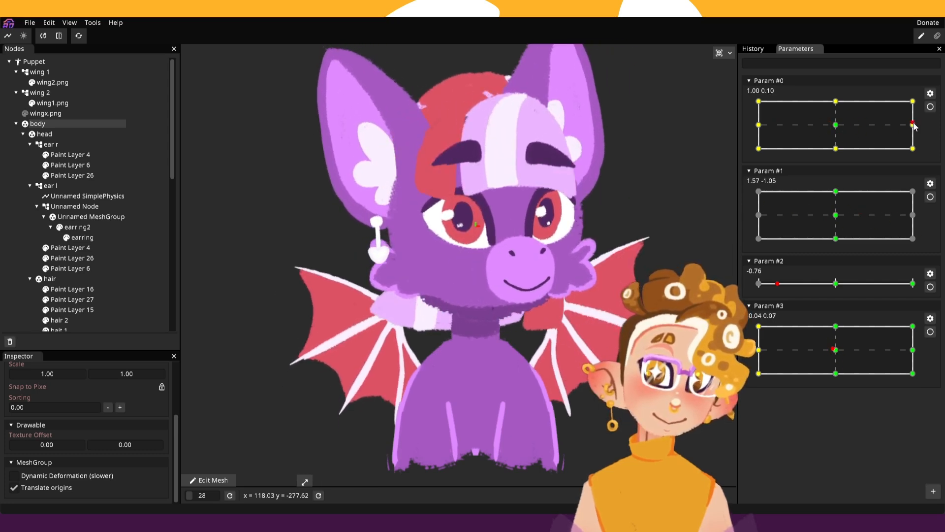
left_click_drag(750, 121, 857, 127)
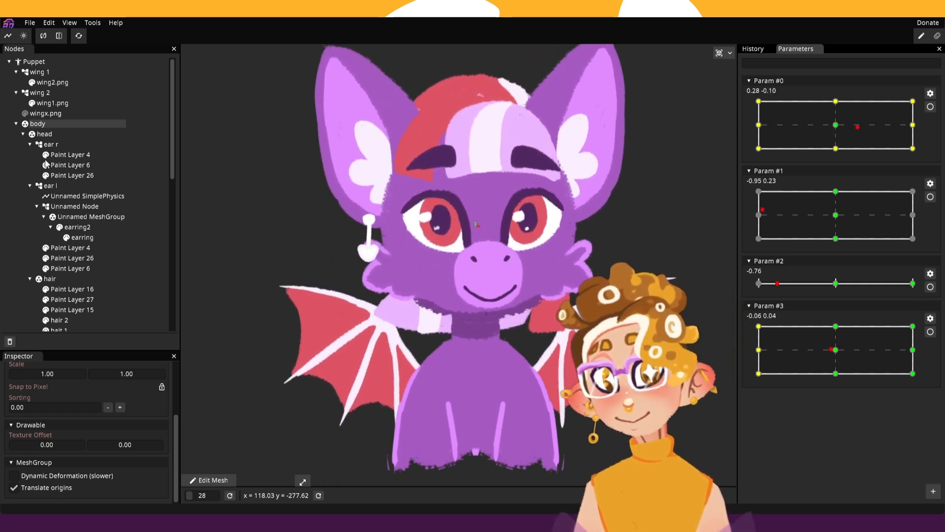
Unset wing1.png's deform and rotation bindings at Param #0's 1.00, 0.00 keypoint and save the puppet.
left_click(930, 106)
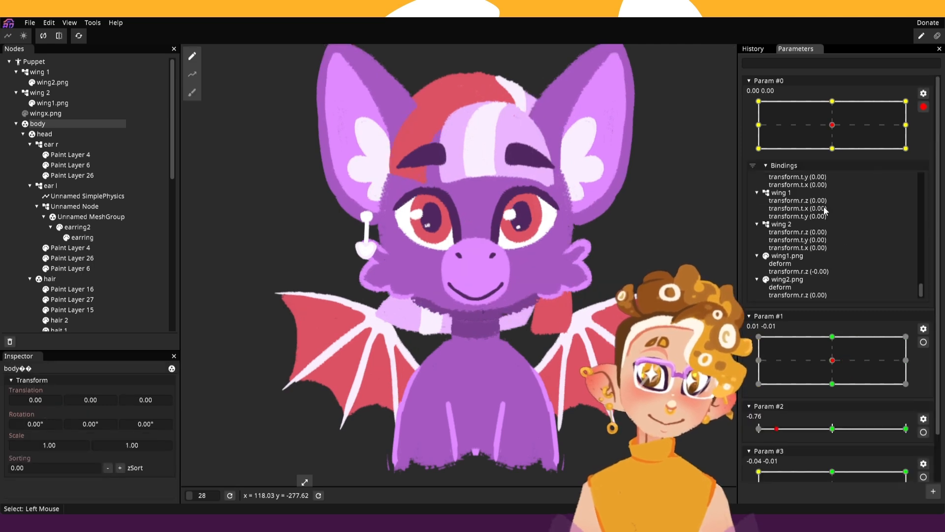
left_click(906, 124)
left_click(804, 257)
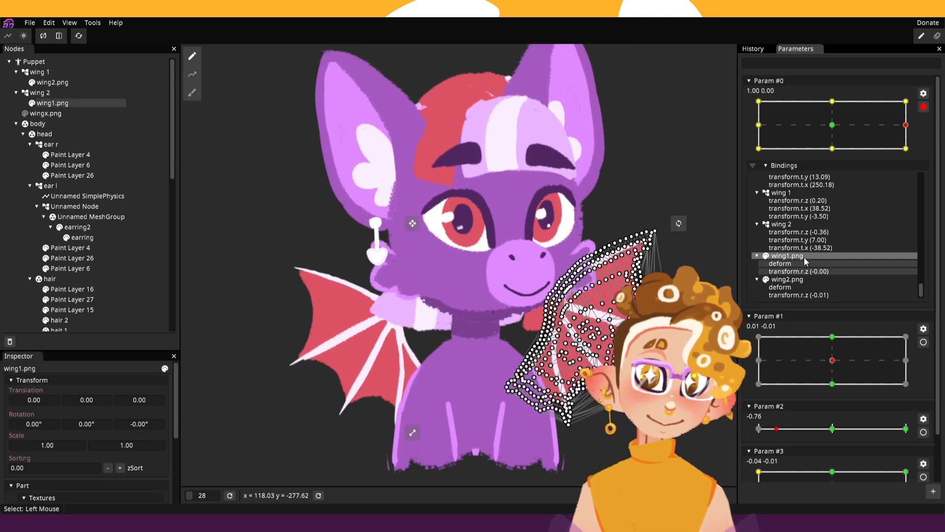
right_click(804, 257)
key("ctrl+s")
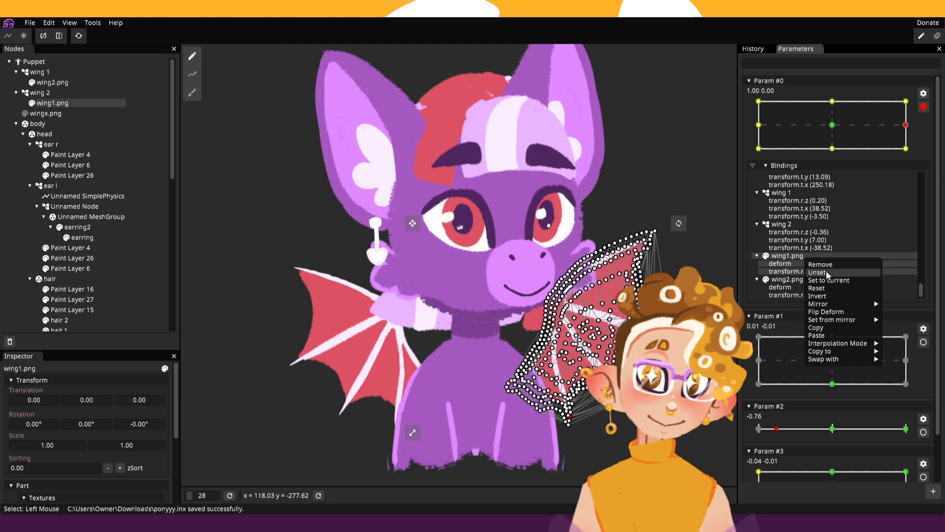
left_click(827, 274)
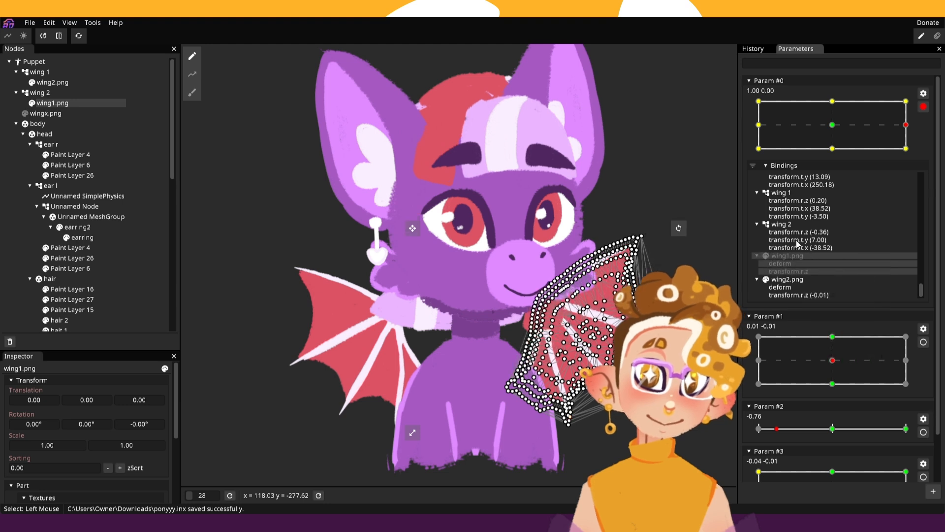
Try unsetting wing 1's transform bindings at Param #0's 1.00, 0.00 keypoint.
left_click(791, 192)
right_click(791, 192)
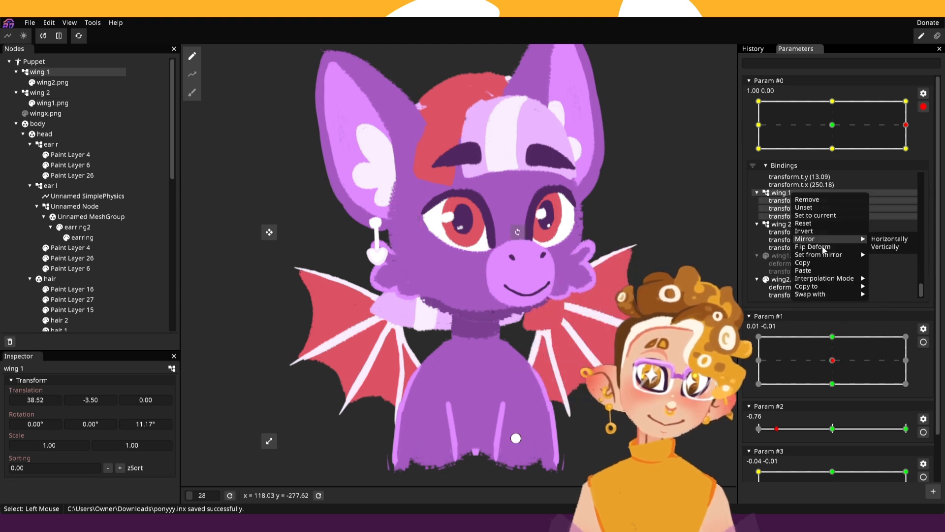
left_click(811, 207)
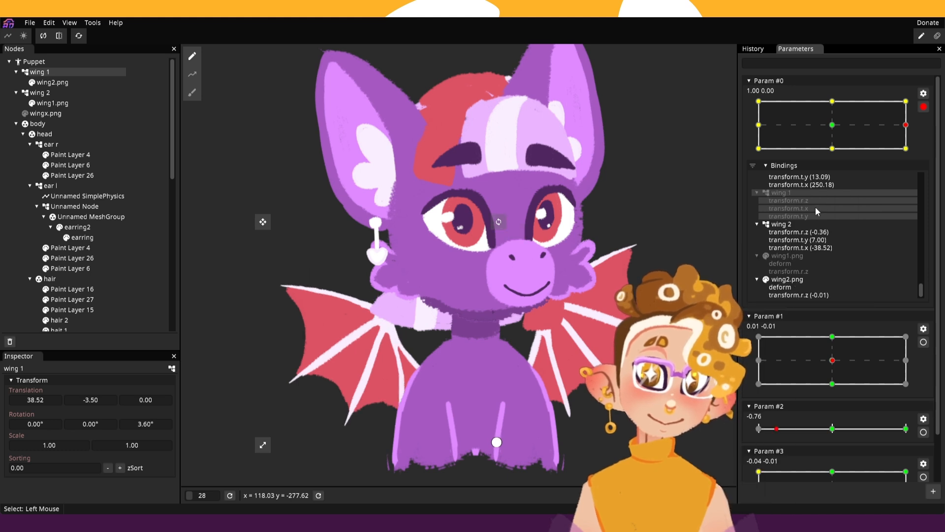
left_click(49, 23)
left_click(58, 35)
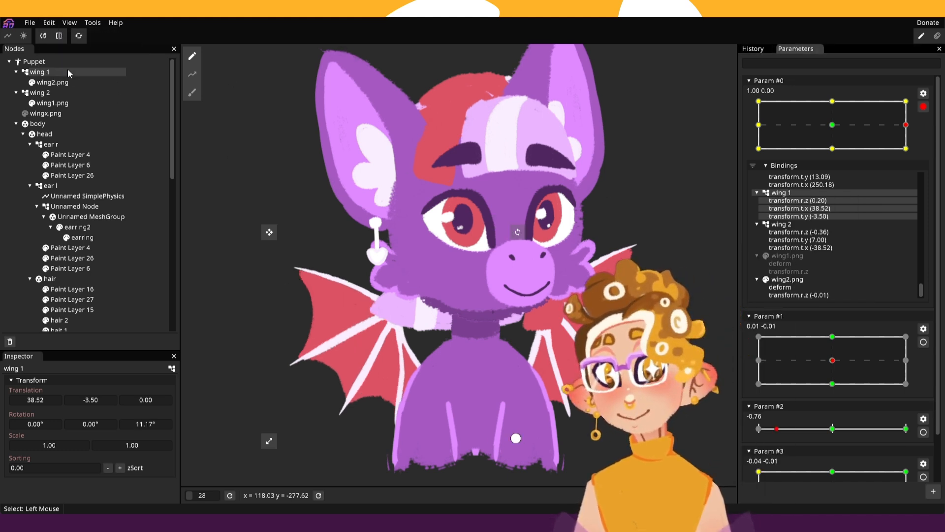
Swap the wing node names: rename wing1.png's parent to wing 1 and wing2.png's parent to wing 2.
left_click(62, 95)
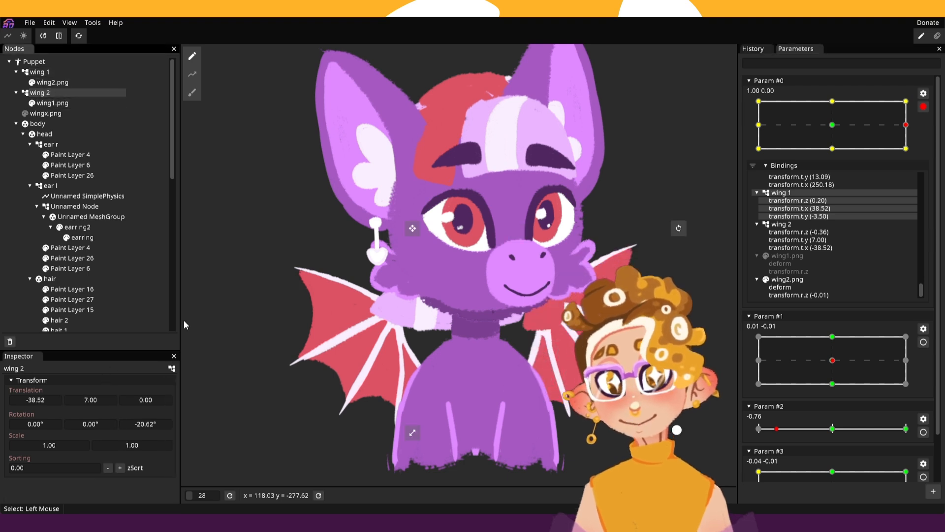
left_click(923, 106)
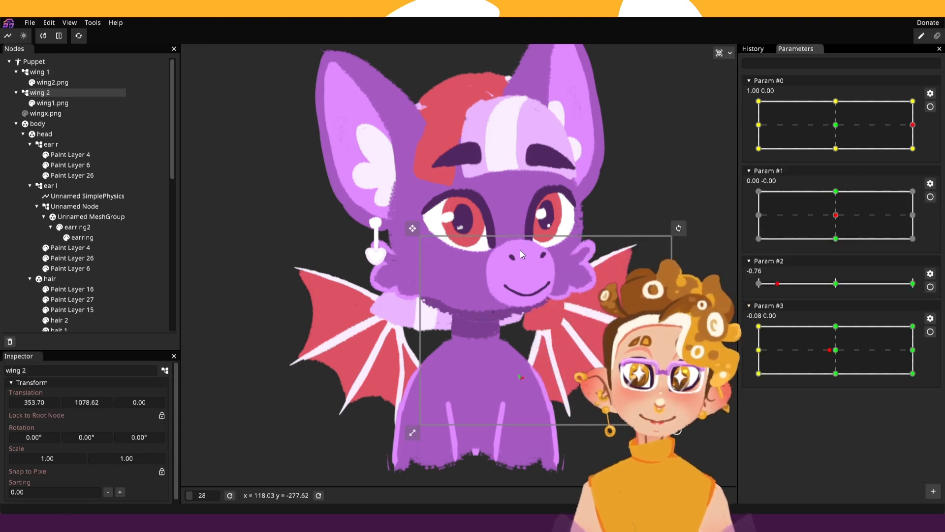
left_click(50, 373)
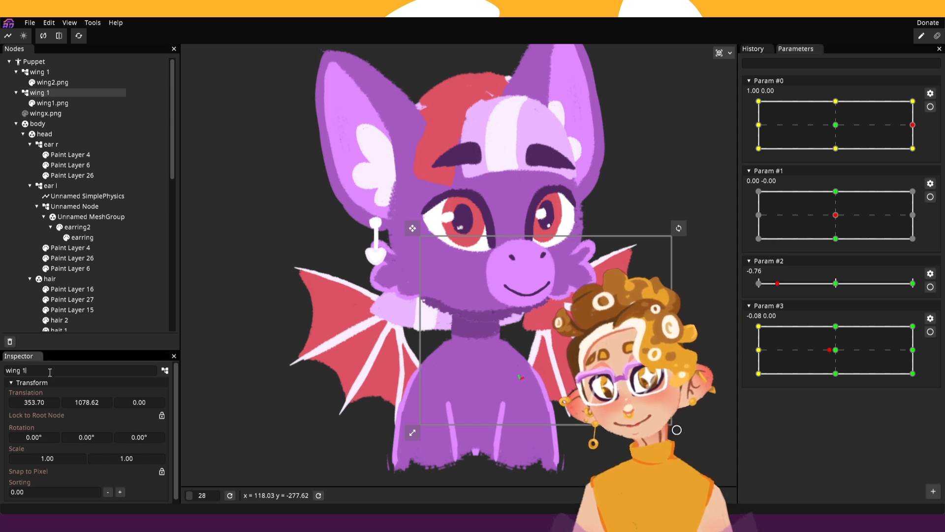
type("1")
left_click(39, 72)
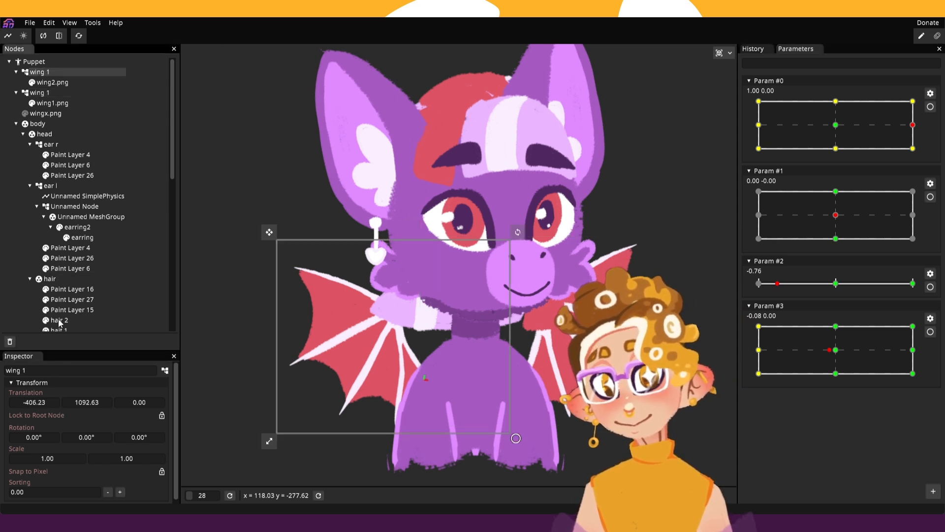
left_click(59, 371)
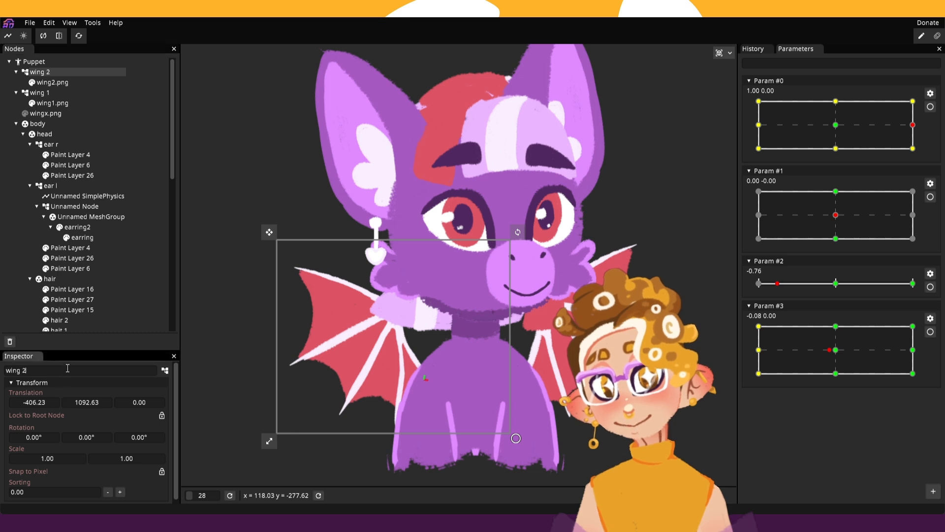
Unset wing 1's transform bindings at Param #0's 1.00, 0.00 keypoint and compare with the -1.00, 0.00 keypoint.
left_click(931, 108)
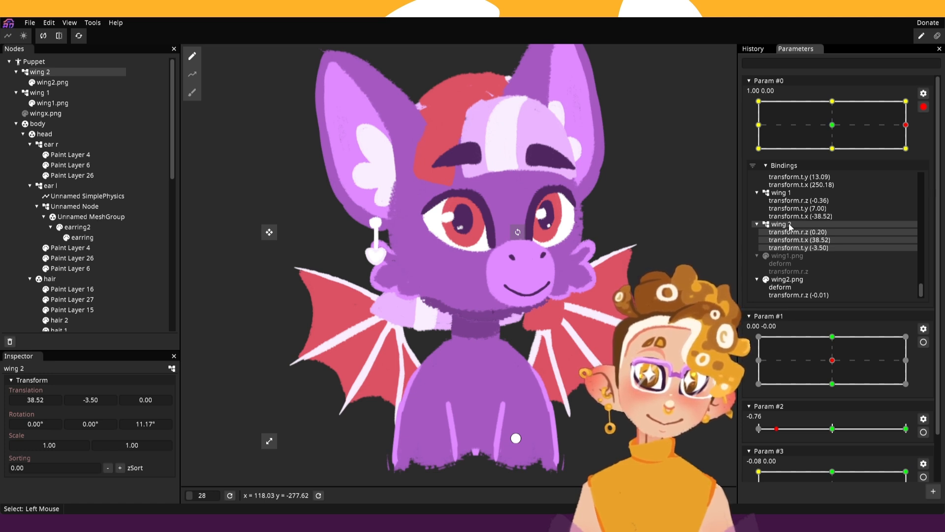
left_click(794, 193)
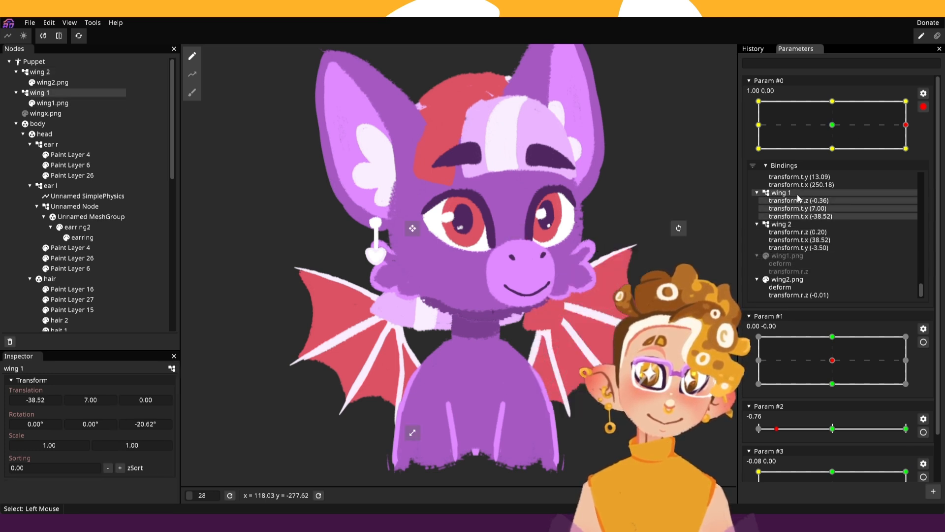
left_click(790, 255)
left_click(790, 193)
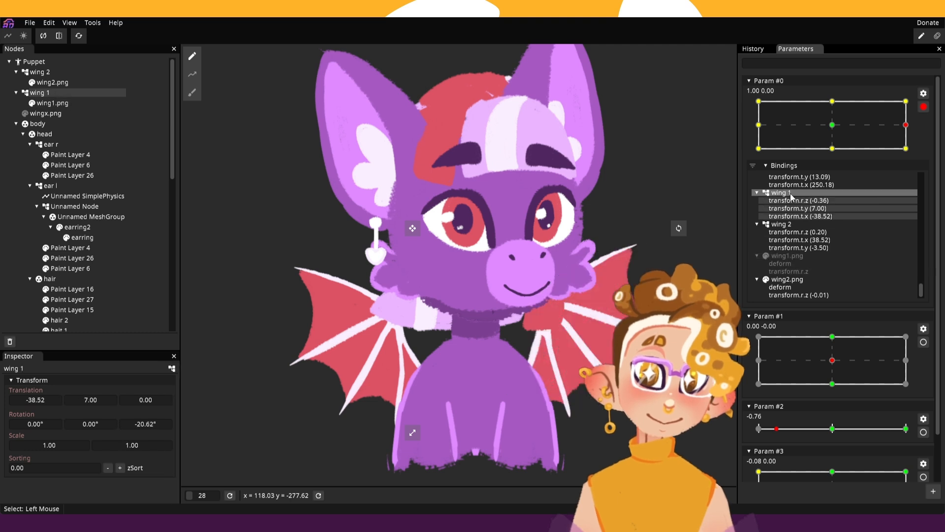
right_click(790, 193)
left_click(813, 206)
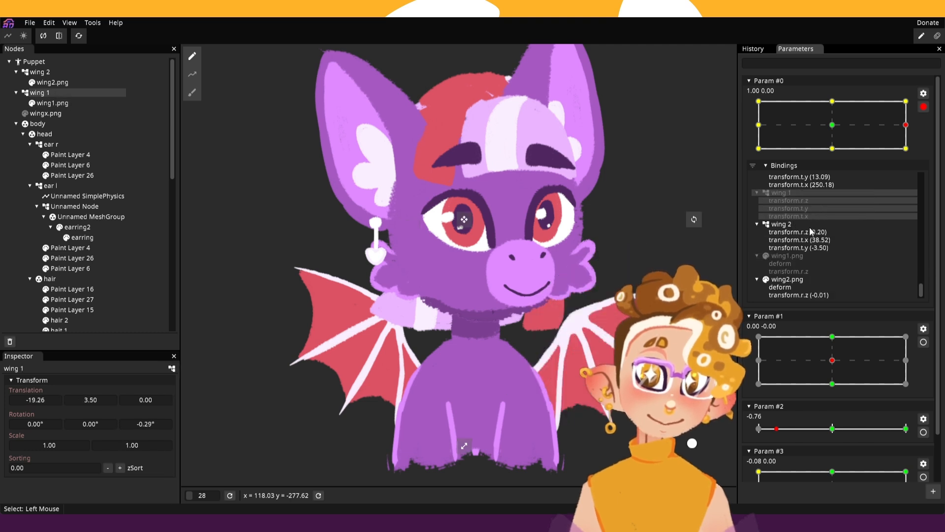
left_click(759, 125)
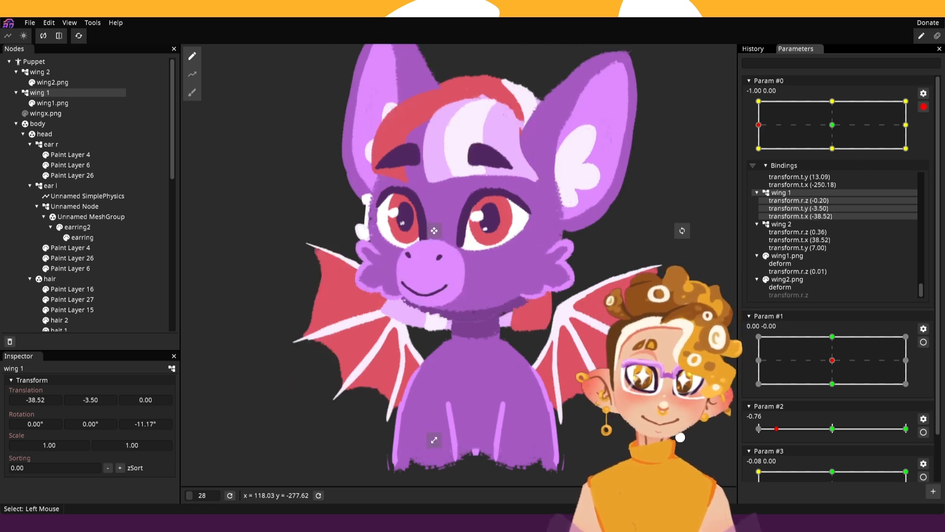
left_click_drag(828, 129, 905, 125)
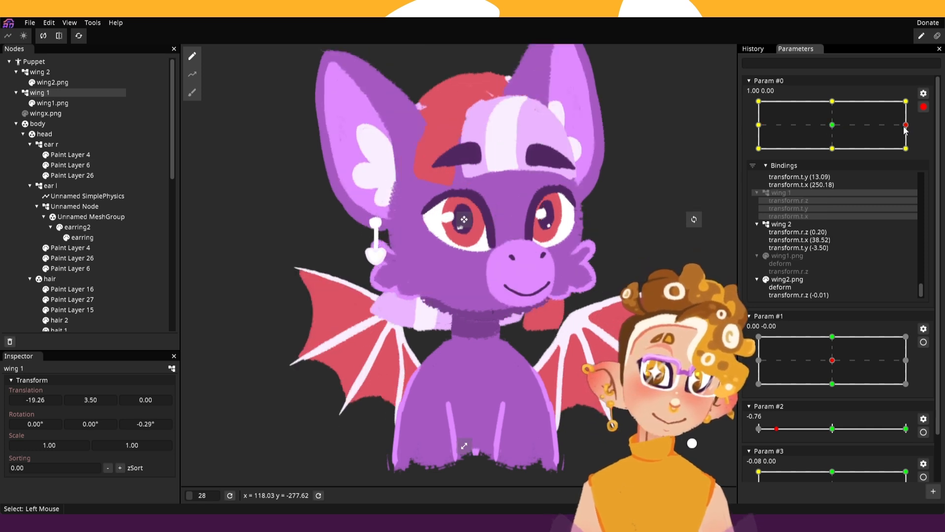
Copy wing 2's transform bindings to wing 1 at Param #0's 1.00, 0.00 keypoint and set wing 1 from its horizontal mirror.
left_click(792, 225)
right_click(791, 225)
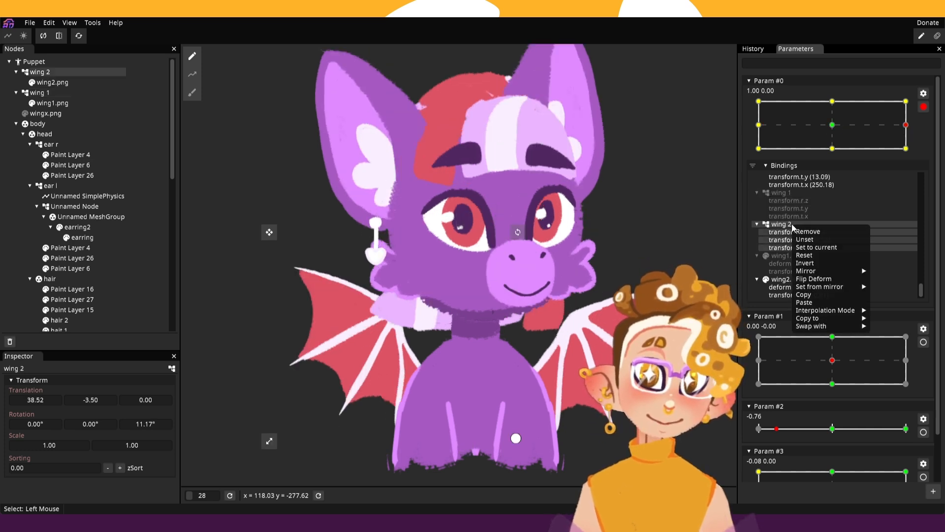
mouse_move(814, 319)
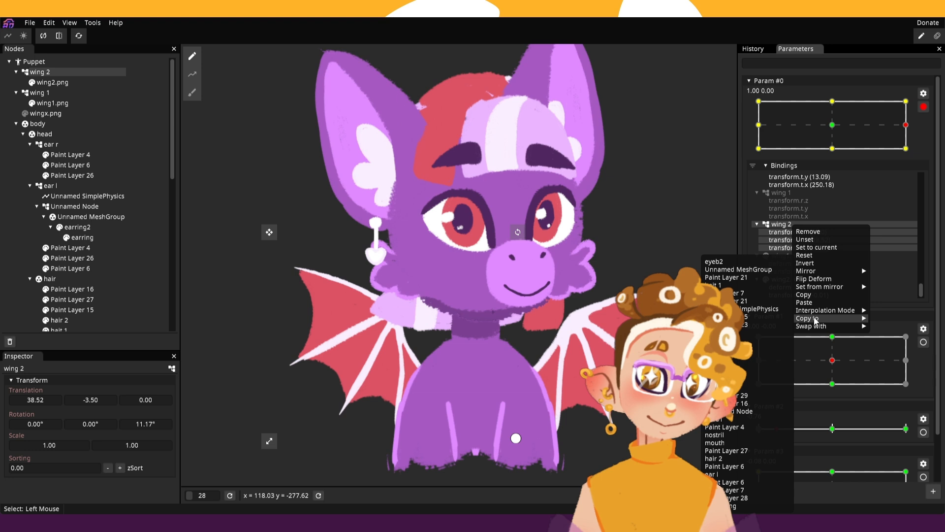
left_click(761, 356)
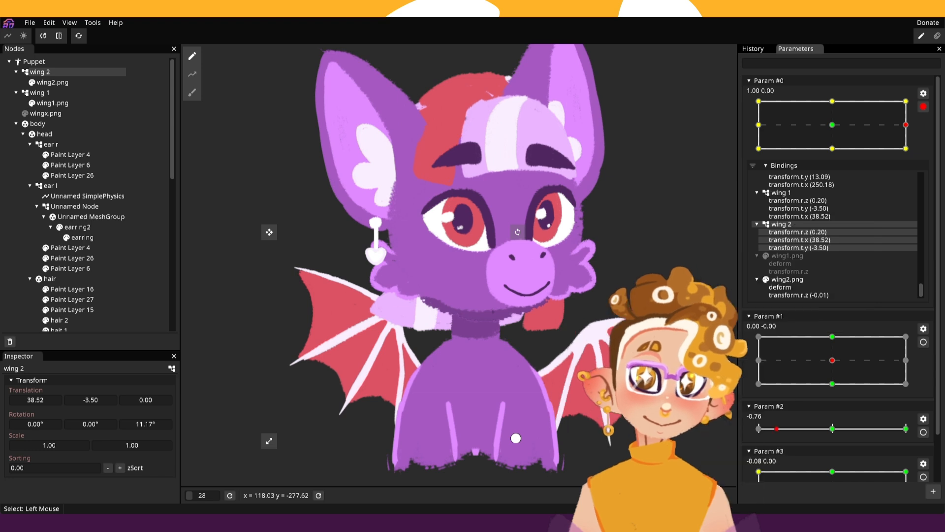
left_click(791, 194)
right_click(791, 194)
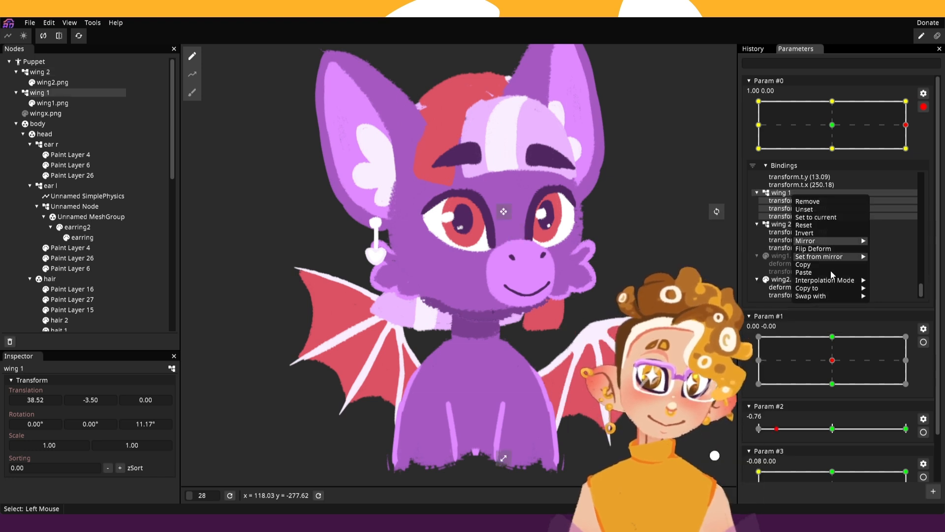
mouse_move(847, 257)
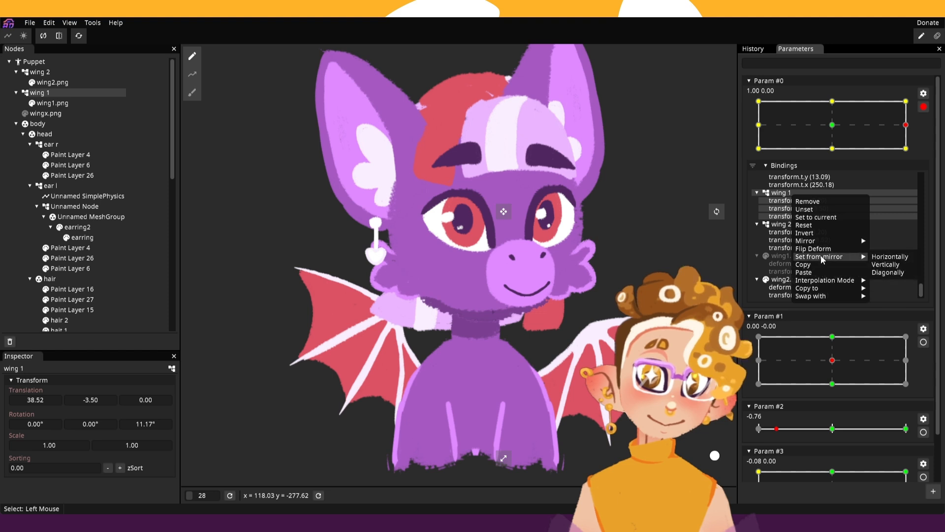
left_click(881, 257)
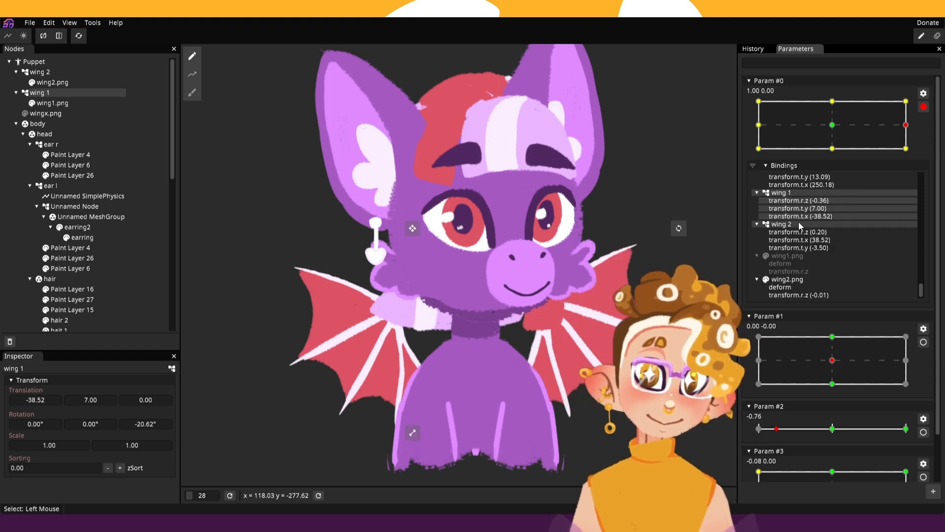
left_click_drag(853, 123, 926, 123)
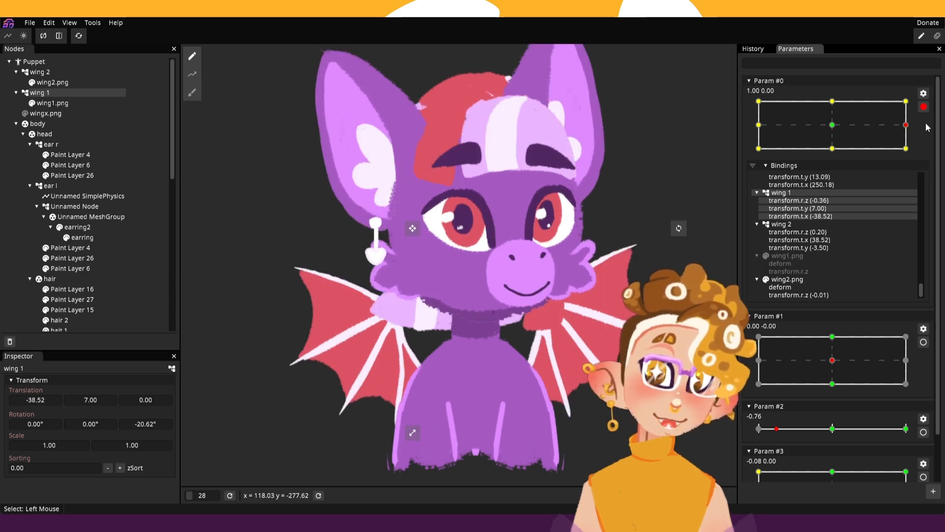
left_click_drag(861, 121, 908, 124)
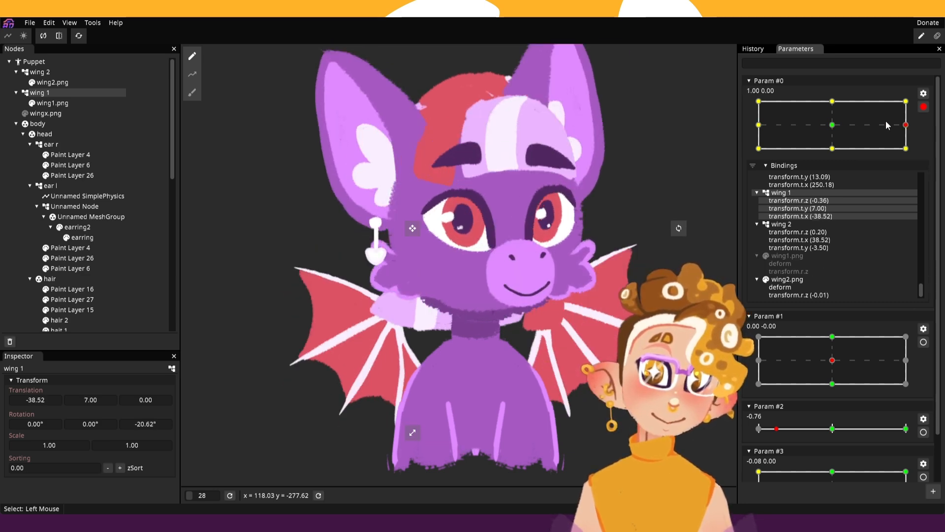
Try mirroring wing 1's transform bindings horizontally at the 1.00, 0.00 keypoint and undo the change.
right_click(793, 195)
mouse_move(837, 241)
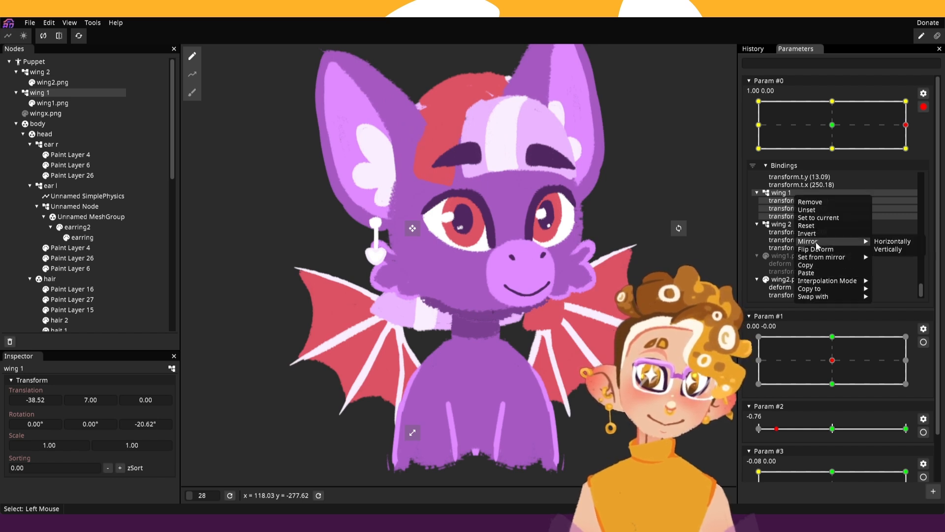
left_click(885, 242)
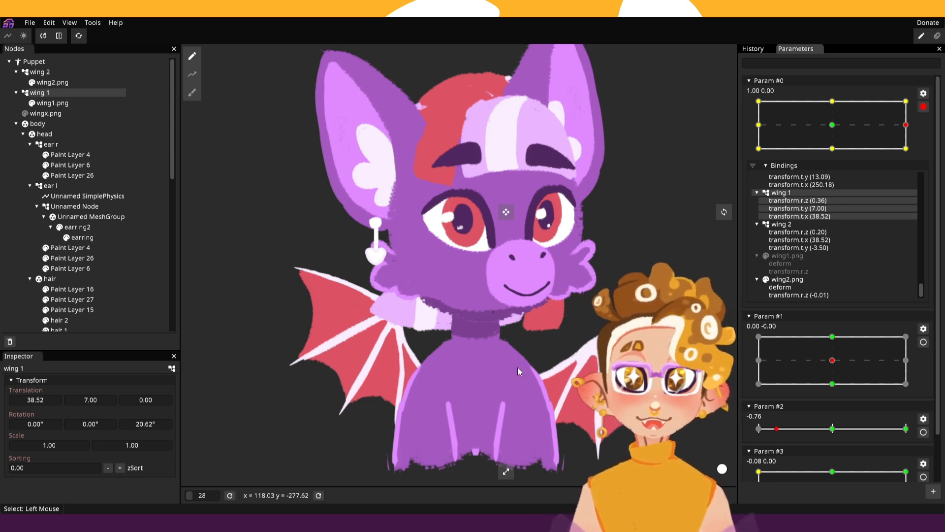
left_click(49, 23)
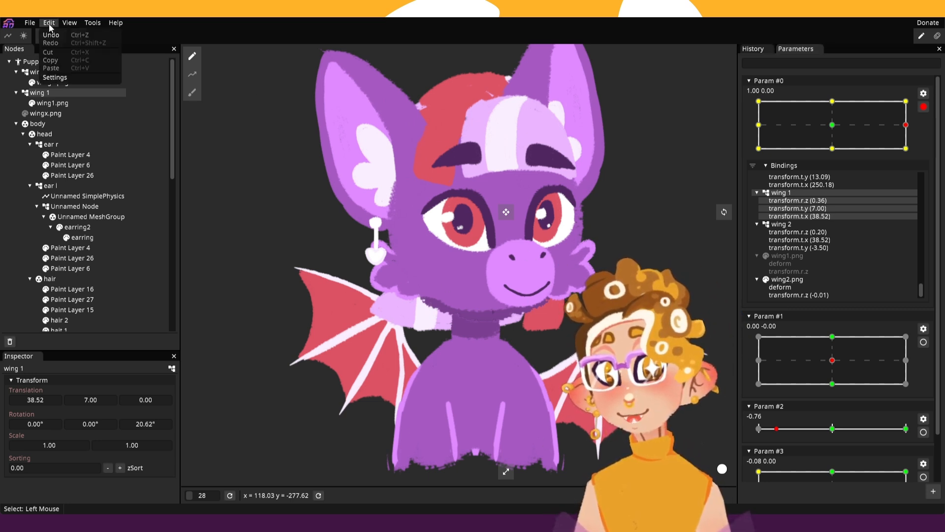
left_click(51, 35)
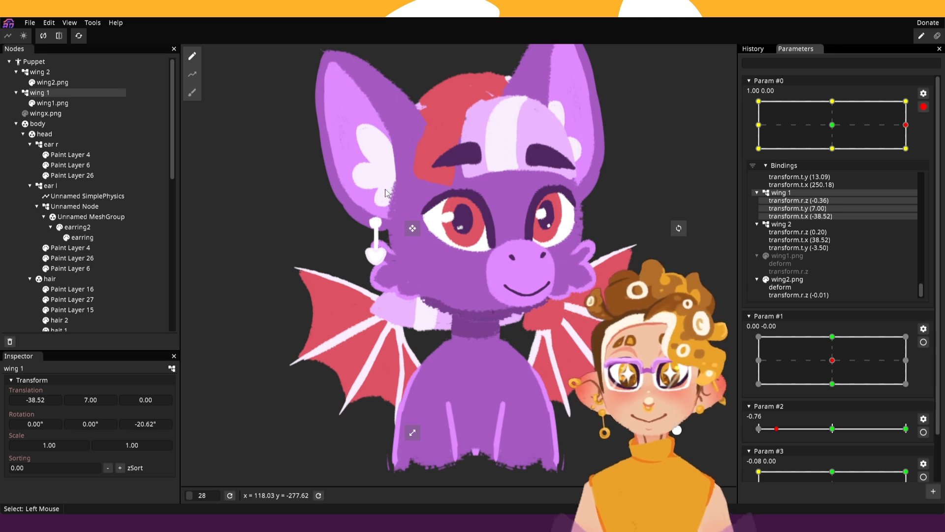
Copy wing2.png's deform and rotation bindings to wing1.png at Param #0's 1.00, 0.00 keypoint.
mouse_move(890, 130)
left_mouse_down()
mouse_move(853, 130)
mouse_move(899, 131)
left_mouse_up()
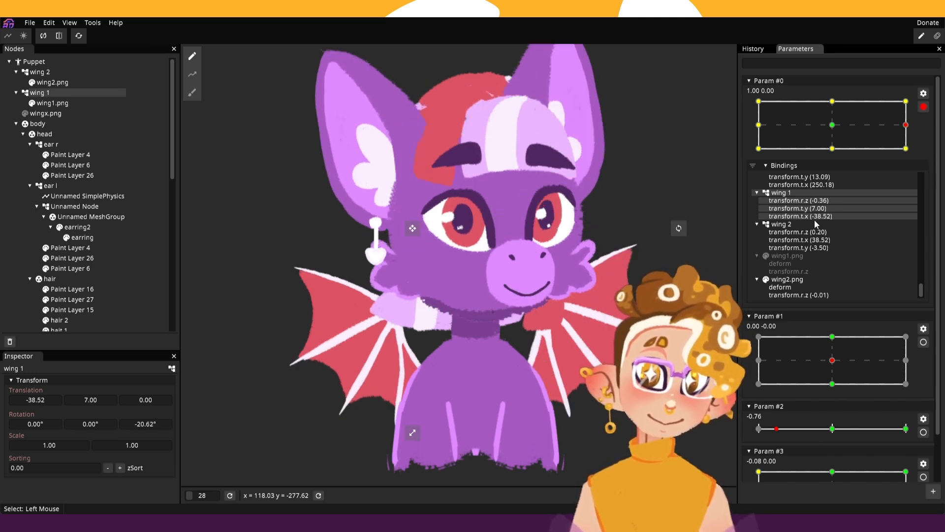
left_click(794, 278)
right_click(794, 279)
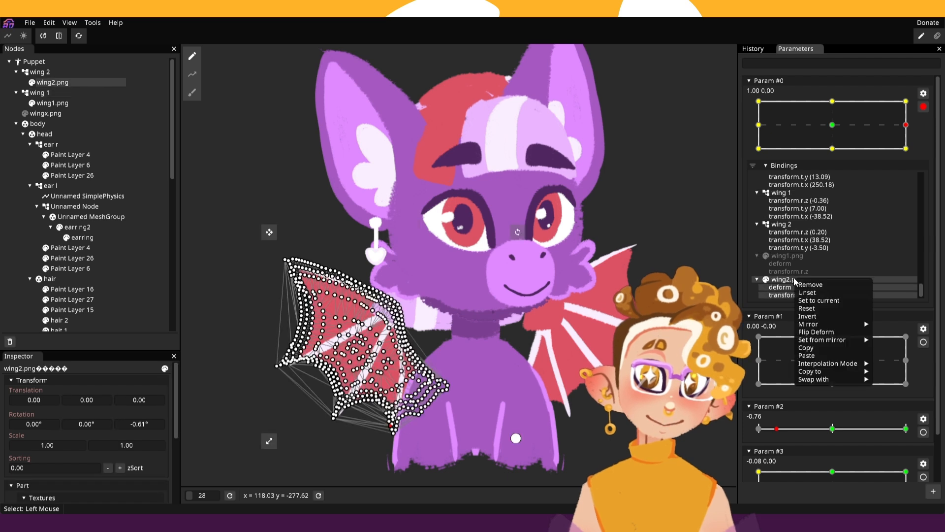
mouse_move(816, 372)
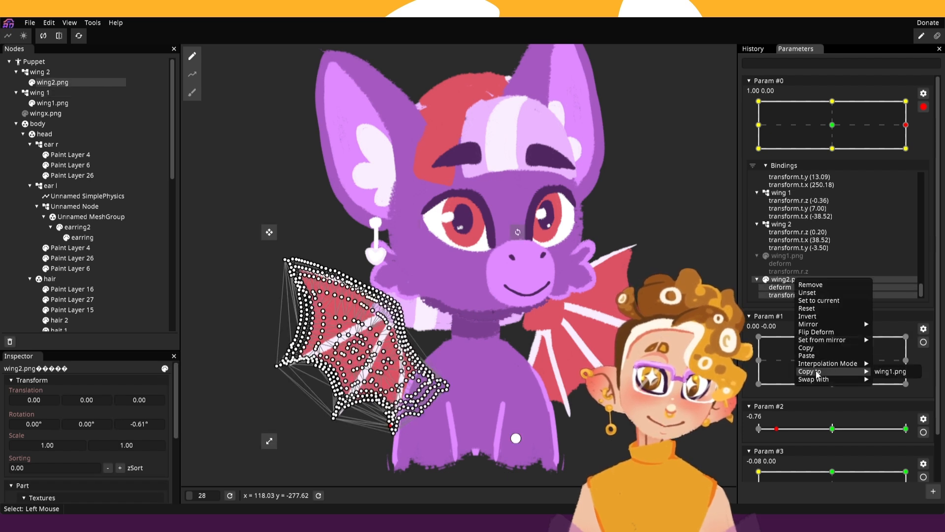
left_click(889, 373)
Set wing1.png's deform and rotation bindings from the horizontal mirror and finish editing Param #0.
left_click(785, 256)
right_click(784, 257)
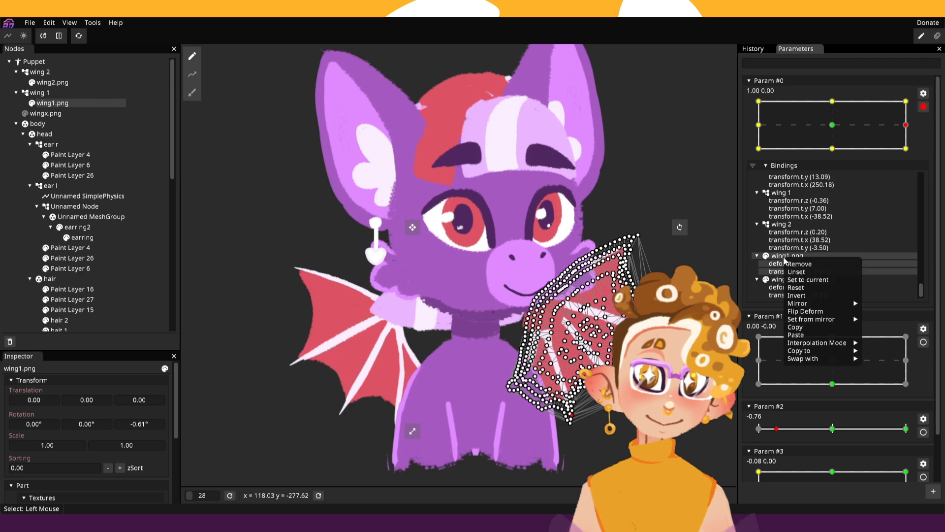
mouse_move(817, 320)
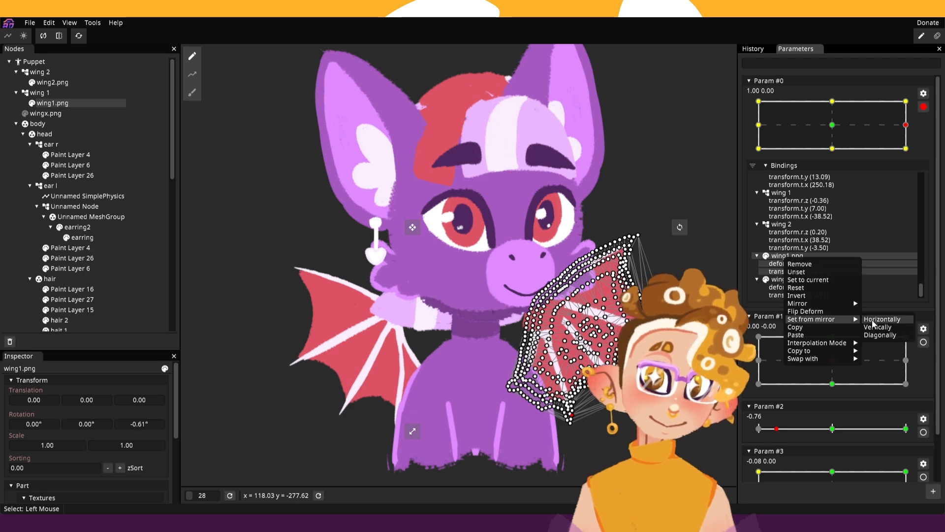
left_click(872, 320)
left_click_drag(846, 143, 904, 109)
left_click(923, 107)
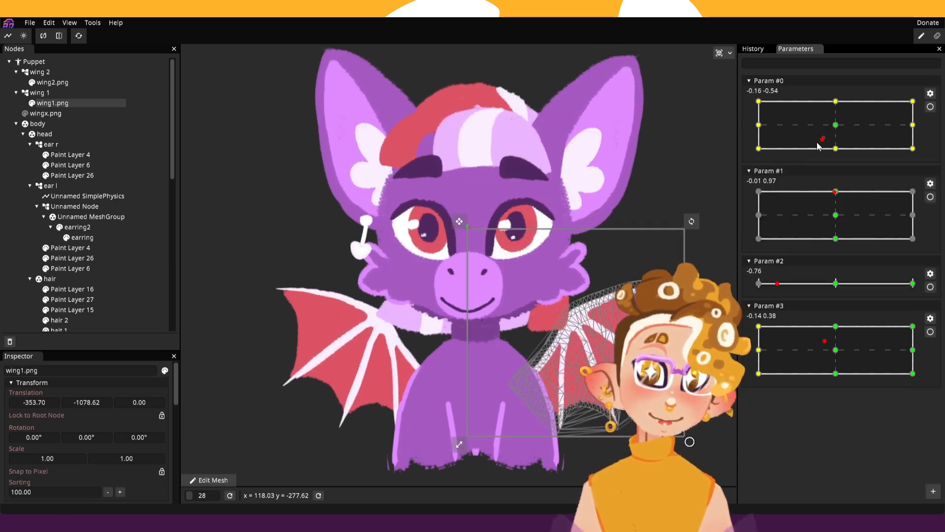
Preview the puppet's head turn and wing movement by sweeping Param #0 in several directions.
left_click_drag(835, 124, 886, 137)
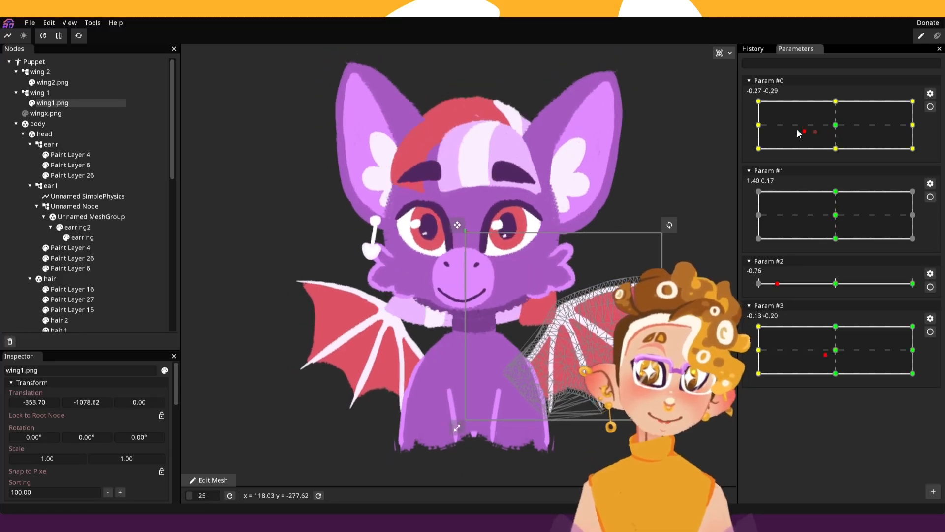
left_click_drag(798, 130, 814, 144)
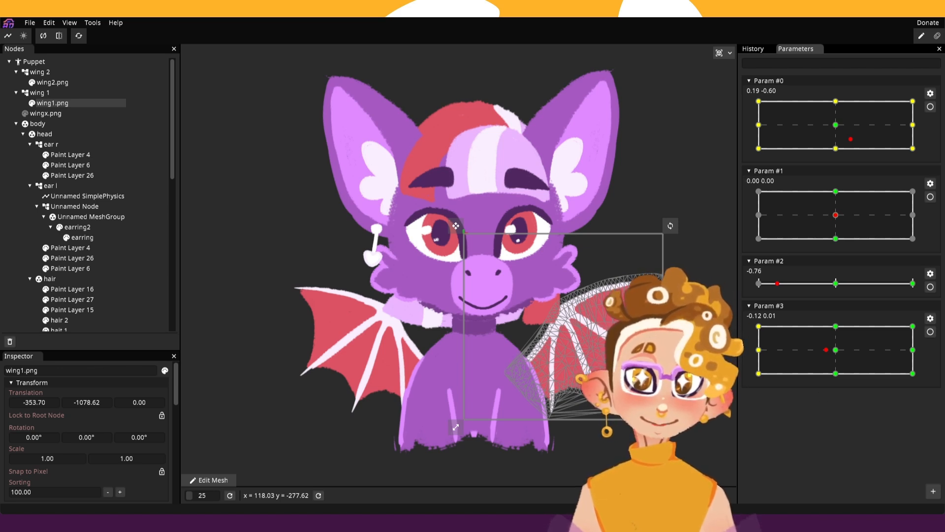
mouse_move(839, 146)
left_mouse_down()
mouse_move(823, 127)
mouse_move(807, 128)
mouse_move(853, 129)
mouse_move(801, 126)
mouse_move(830, 136)
left_mouse_up()
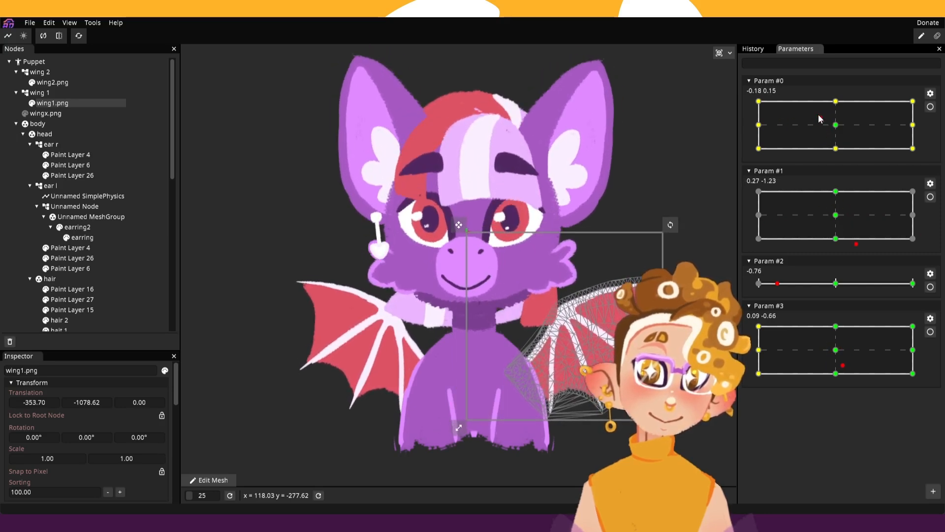
left_click_drag(800, 118, 847, 127)
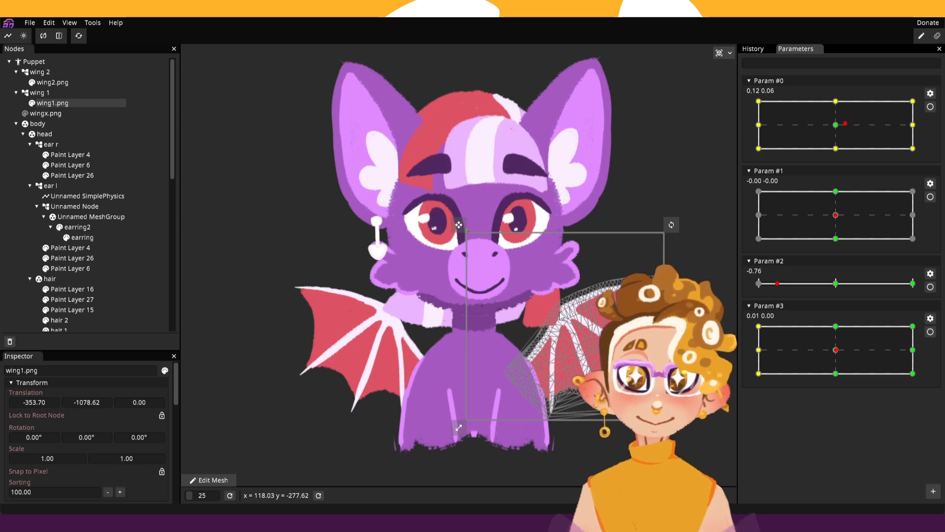
left_click_drag(837, 143, 828, 124)
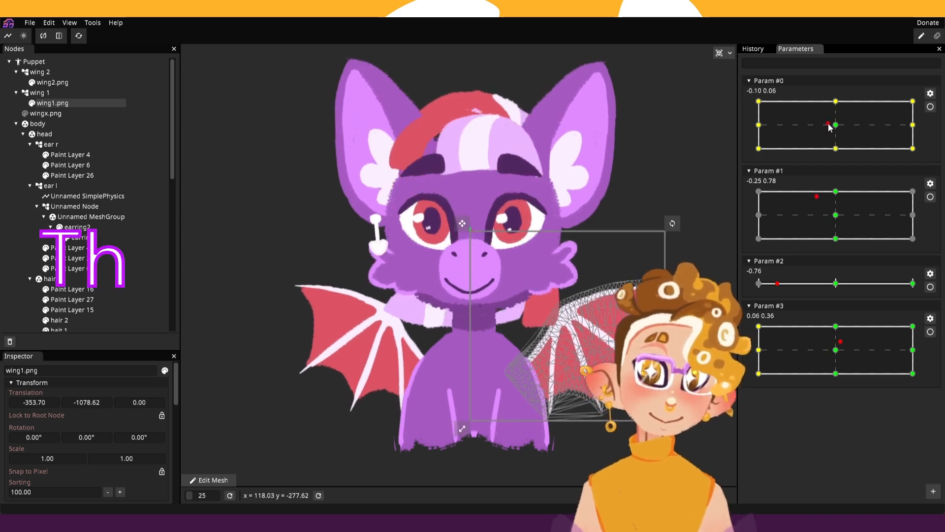